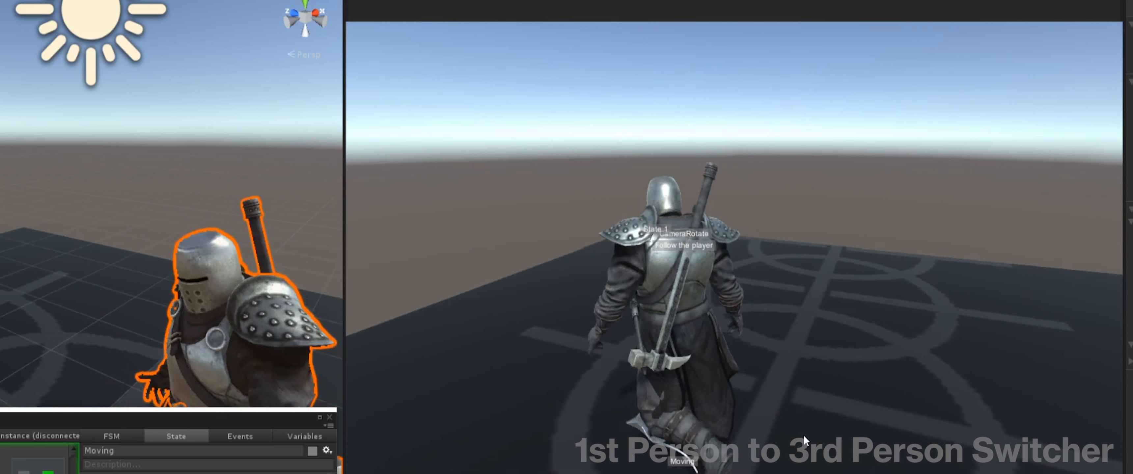
Toggle the running game between the third-person and first-person cameras to preview the switcher
key(c)
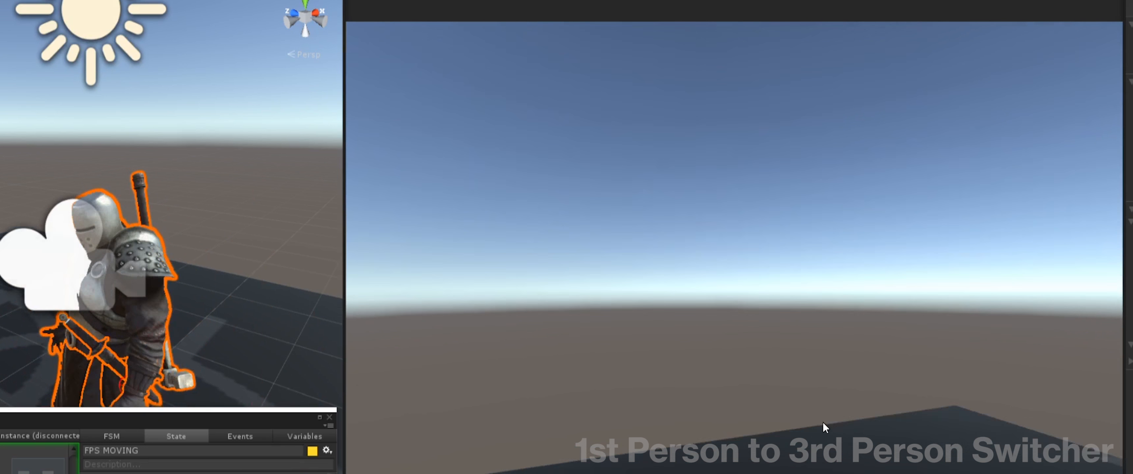
key(c)
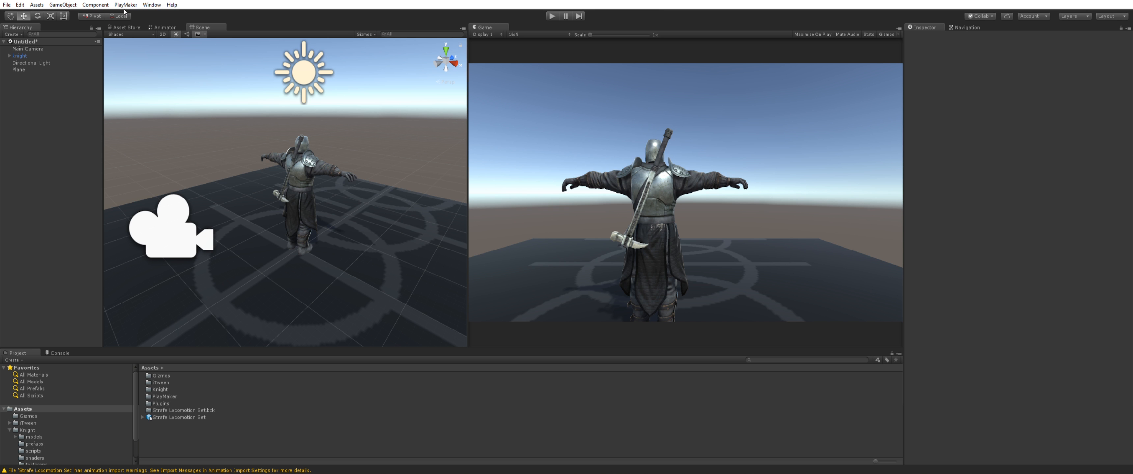
Open the PlayMaker editor to check that it is installed, dismissing its welcome window and closing the editor
click(126, 5)
click(88, 14)
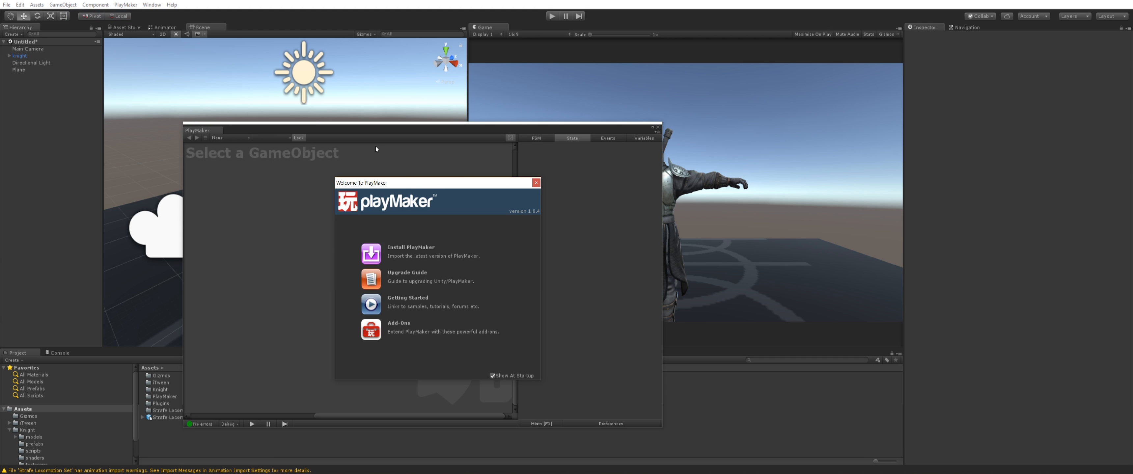
click(536, 183)
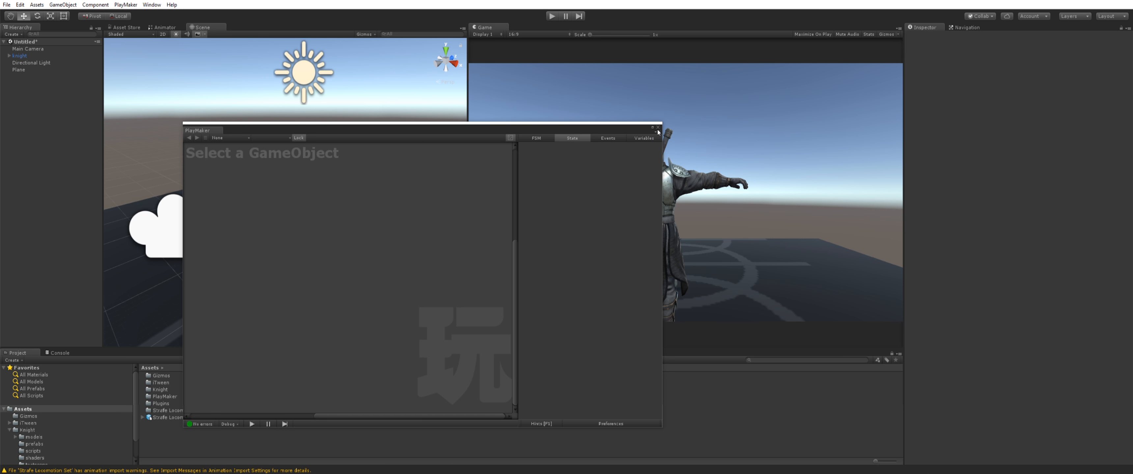
click(369, 164)
Examine the knight model from several sides in the scene, and check the main camera's placement behind it
click(295, 178)
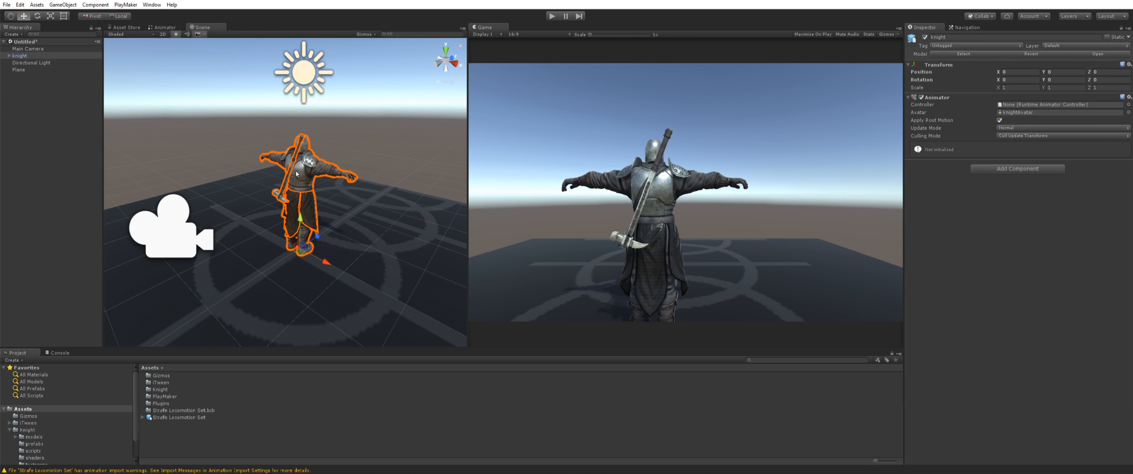
click(353, 146)
alt+drag(353, 147, 308, 175)
click(306, 176)
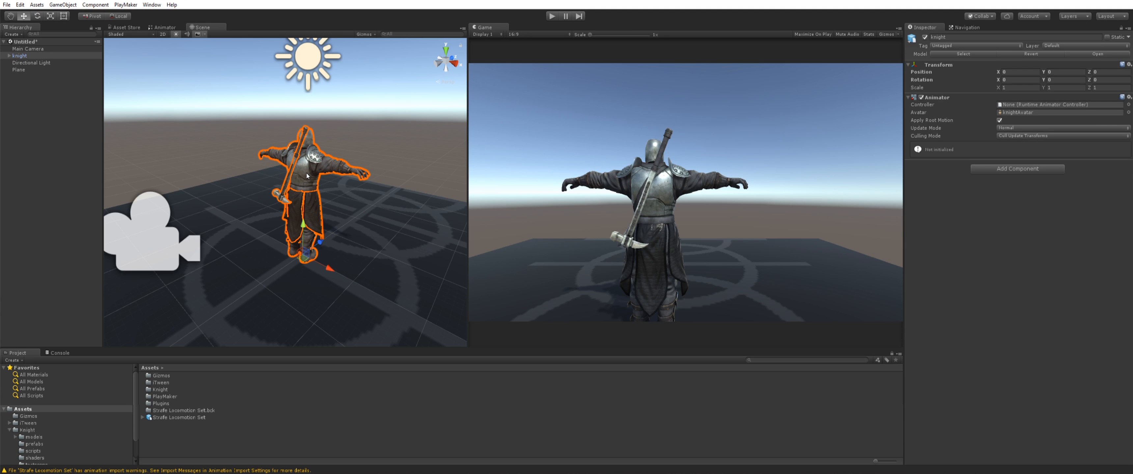
alt+drag(398, 159, 191, 158)
scroll(191, 157, up, 5)
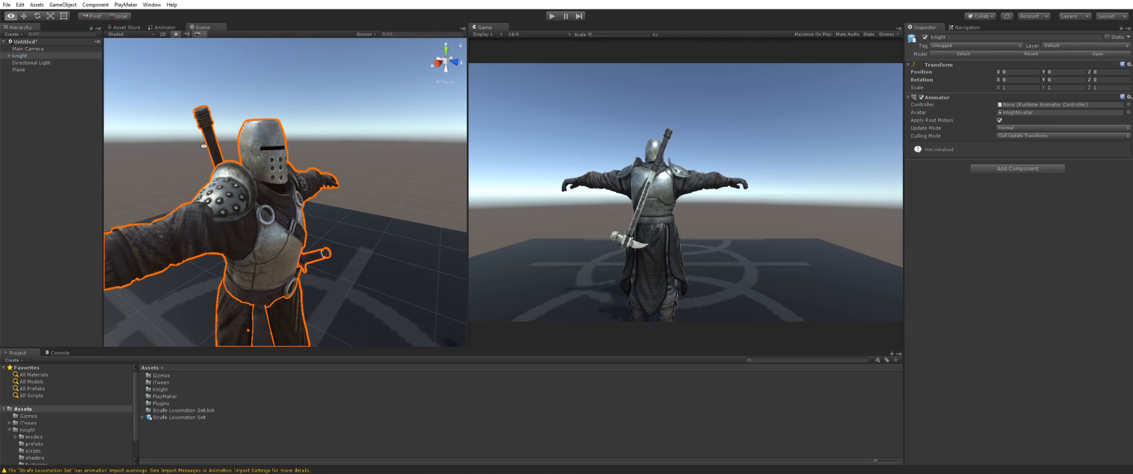
middle_drag(191, 157, 246, 128)
click(245, 131)
scroll(245, 131, down, 7)
alt+drag(245, 131, 372, 172)
click(163, 193)
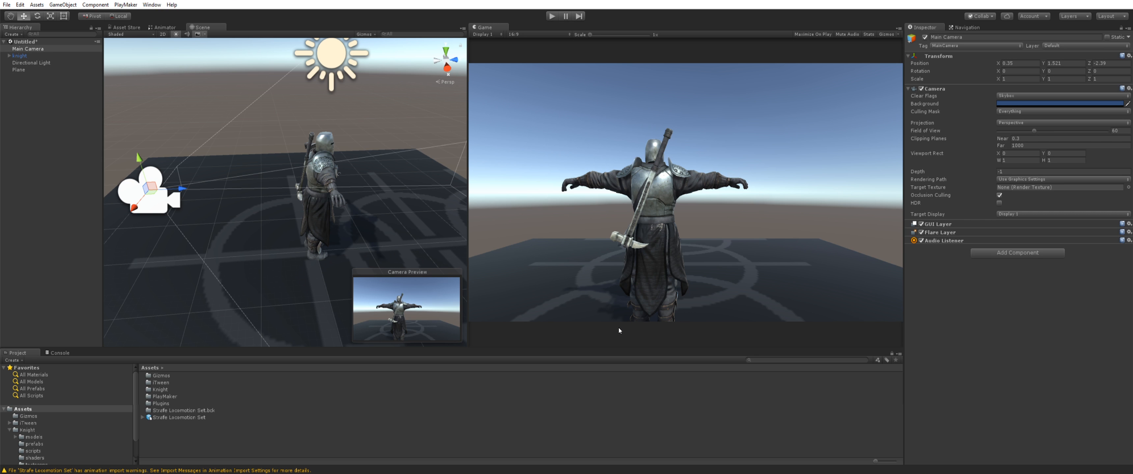
Examine the animation clips in the Strafe Locomotion Set's import settings, including walk_E and walk_W
click(181, 419)
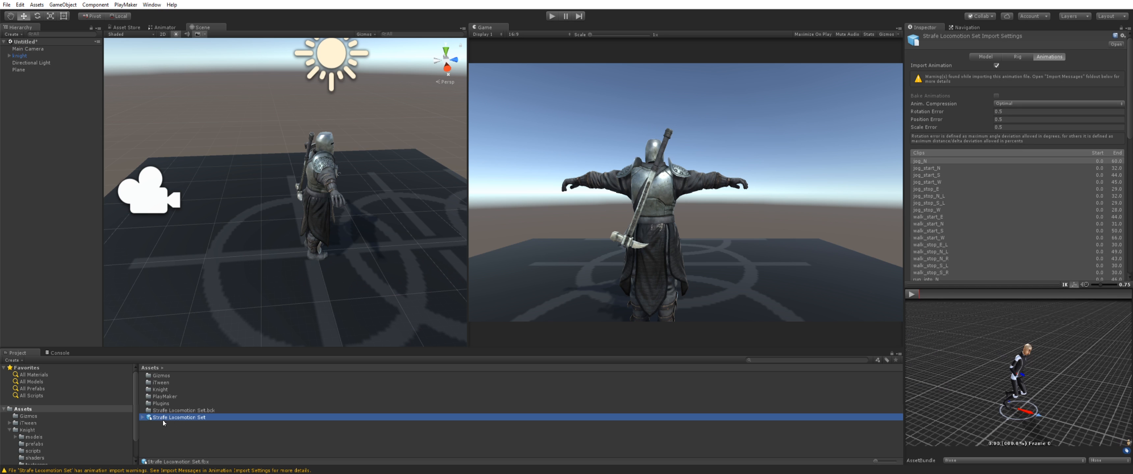
drag(1033, 401, 1, 394)
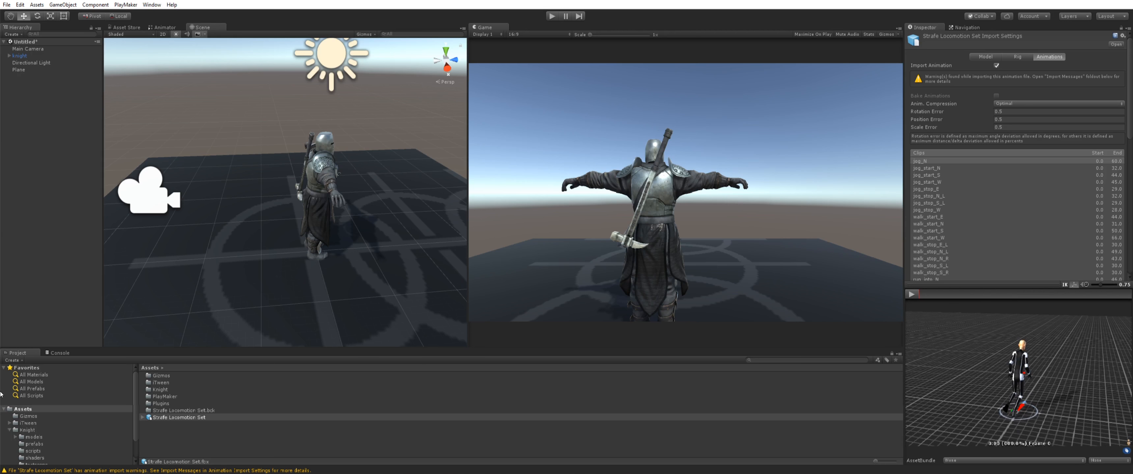
drag(930, 405, 941, 381)
scroll(920, 244, down, 5)
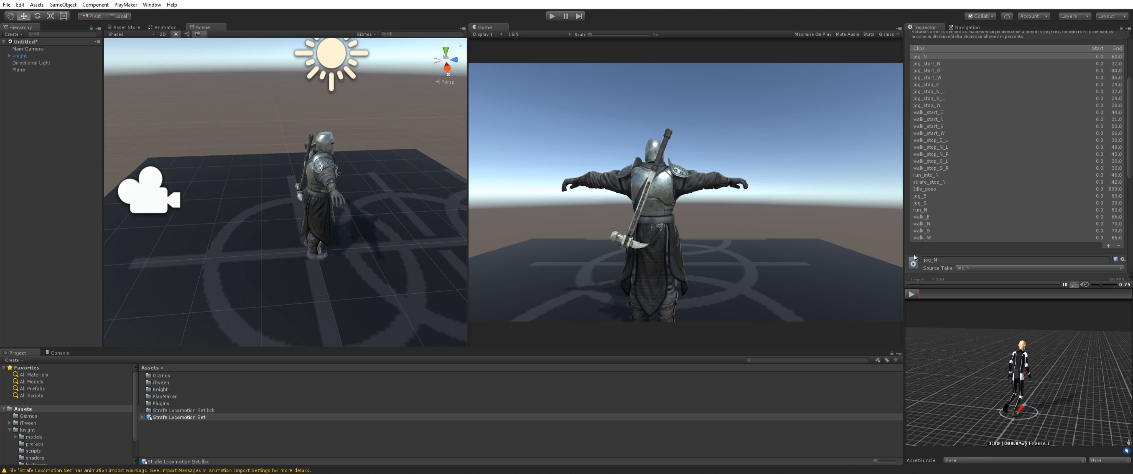
click(926, 217)
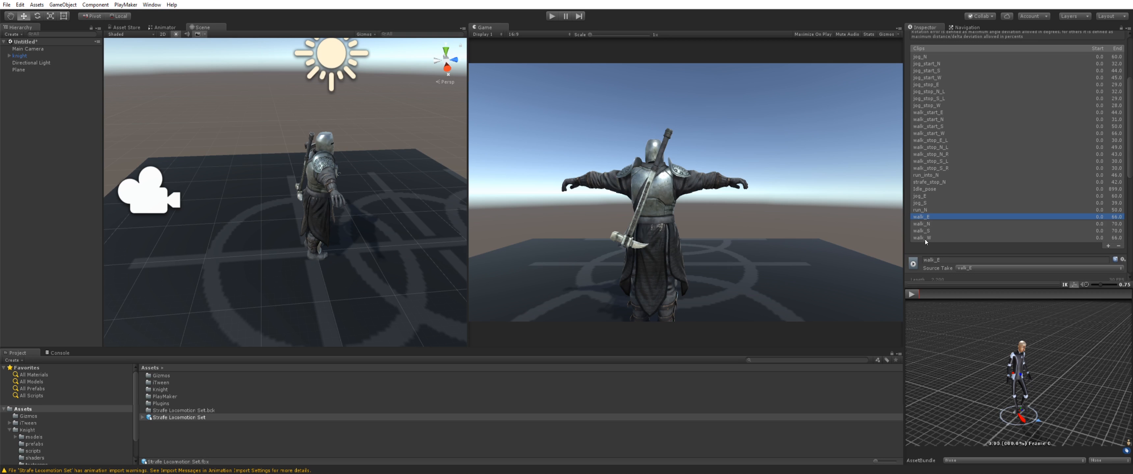
click(925, 239)
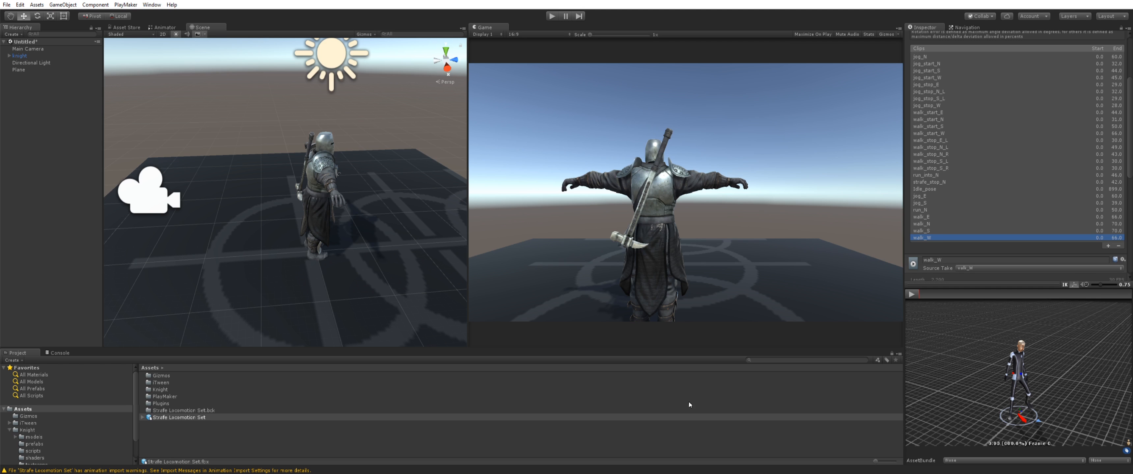
Create an Animator Controller named Animator in the Assets folder
right_click(178, 434)
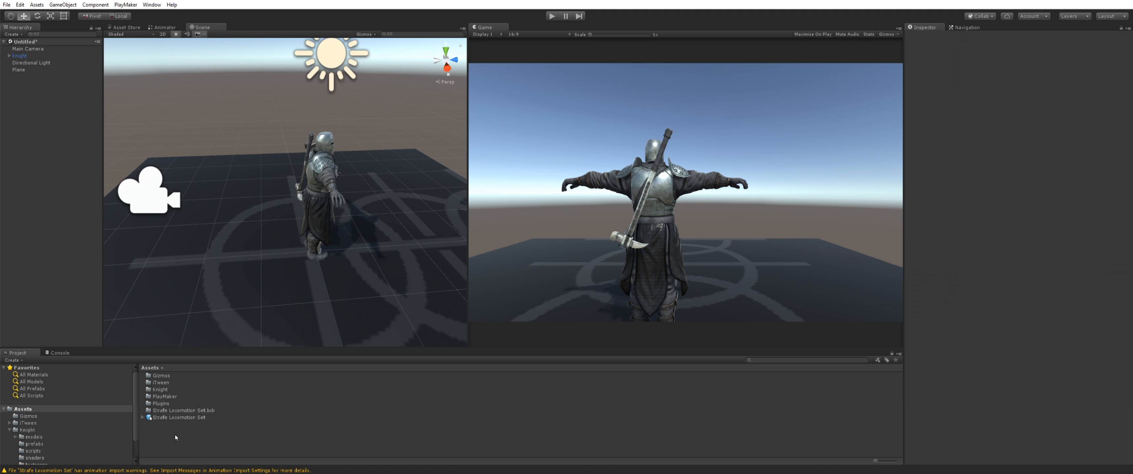
mouse_move(196, 276)
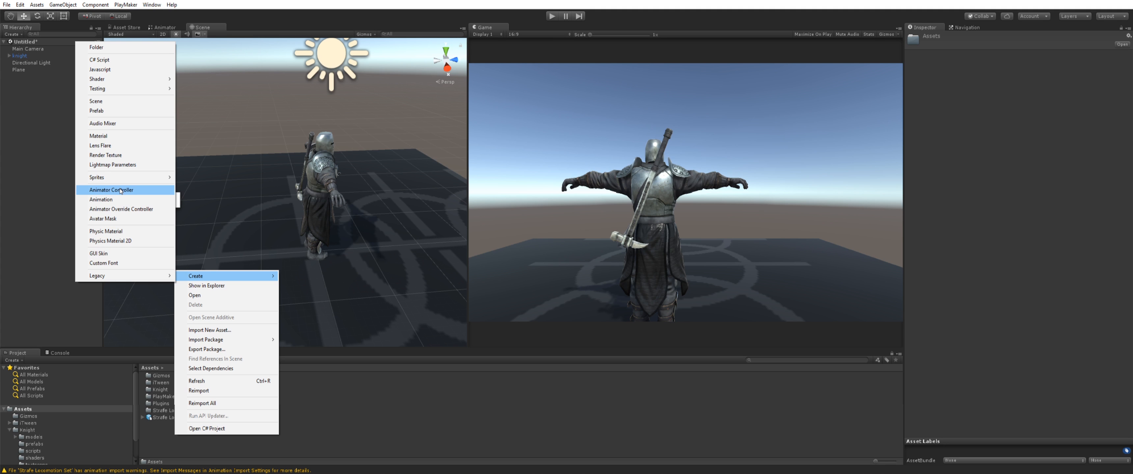
click(127, 190)
text(Anim)
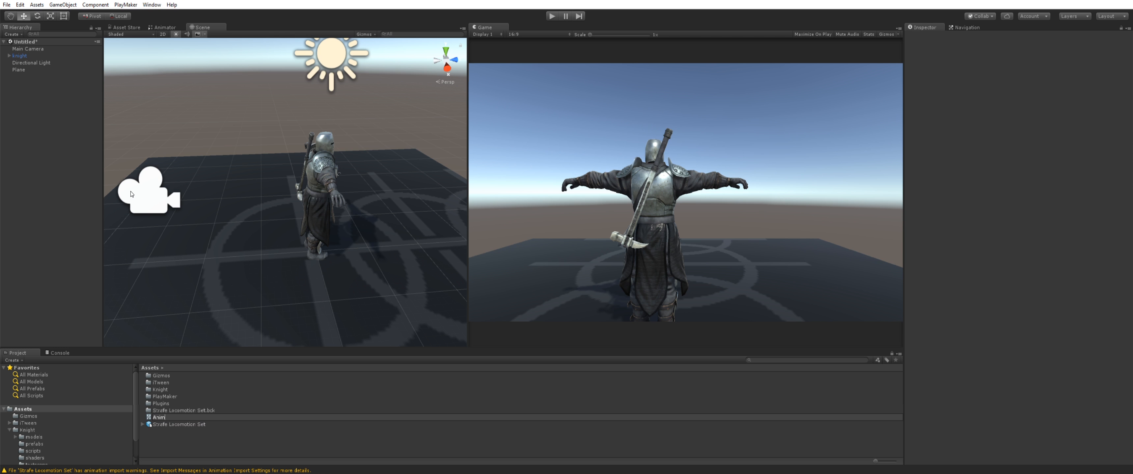
text(ator)
key(Return)
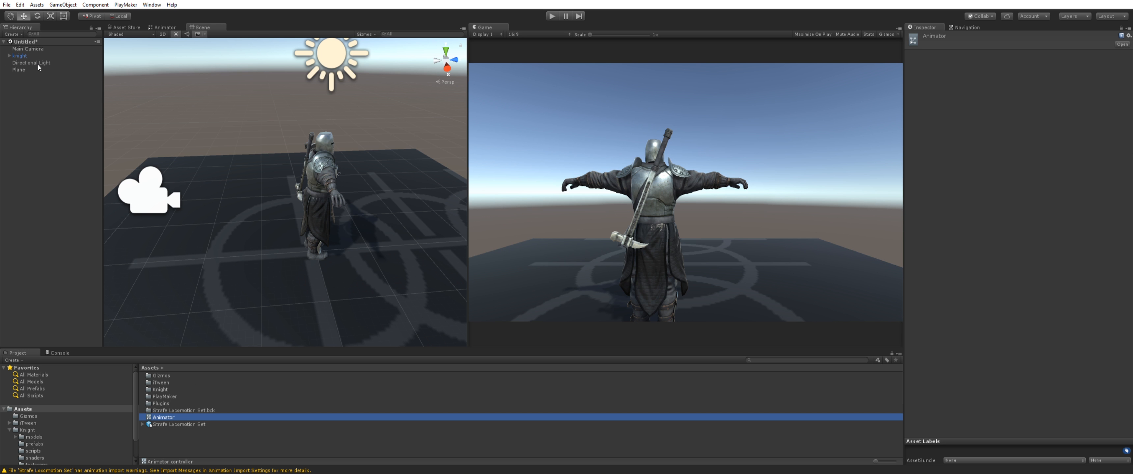
Assign the Animator controller asset to the knight's Animator component
click(20, 55)
drag(162, 417, 1020, 104)
click(1014, 106)
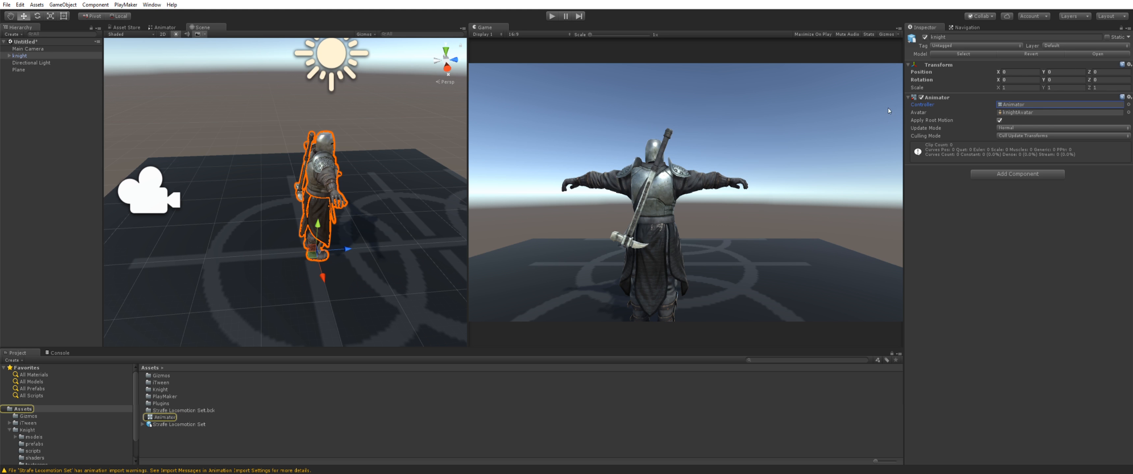
Preview the Idle_pose clip from the Strafe Locomotion Set and add it as a state in the Animator graph
click(174, 28)
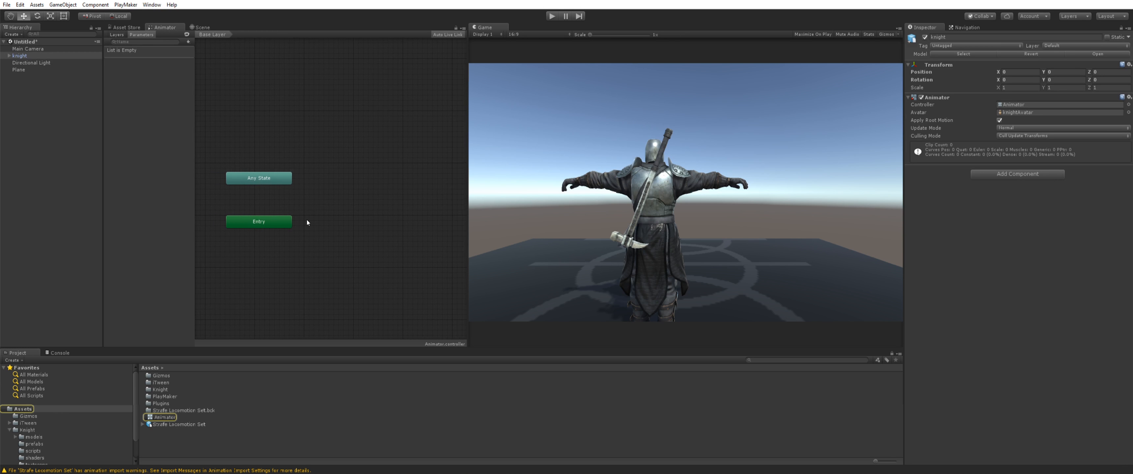
click(142, 424)
scroll(215, 429, down, 3)
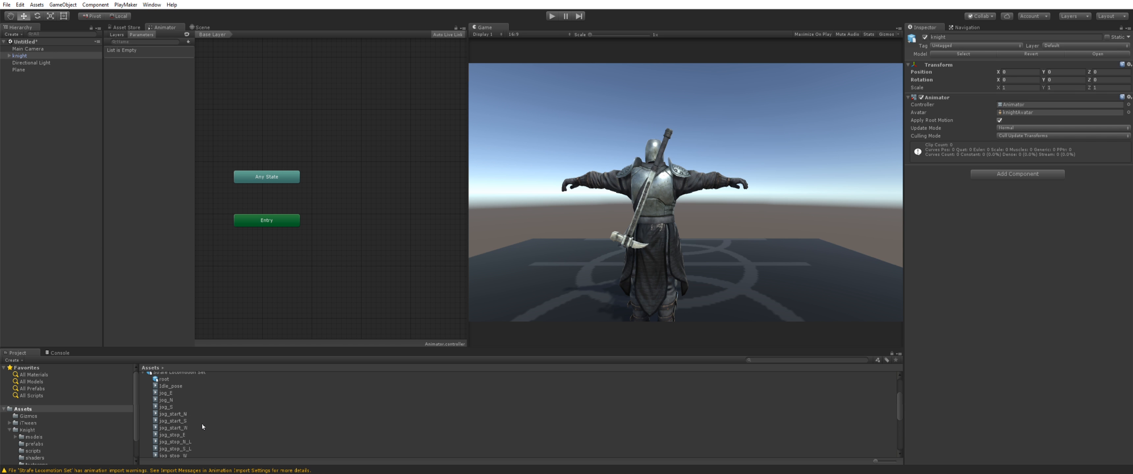
scroll(173, 390, down, 5)
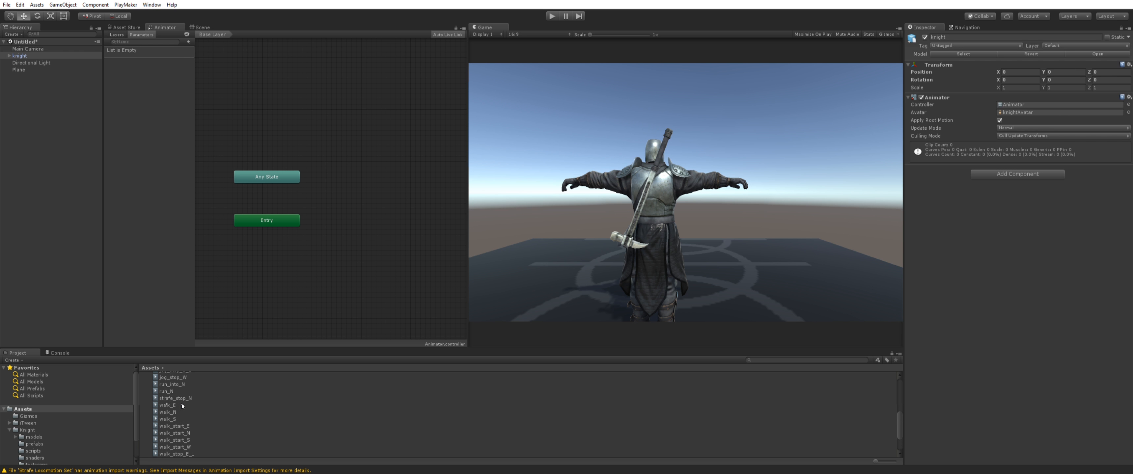
scroll(166, 431, up, 8)
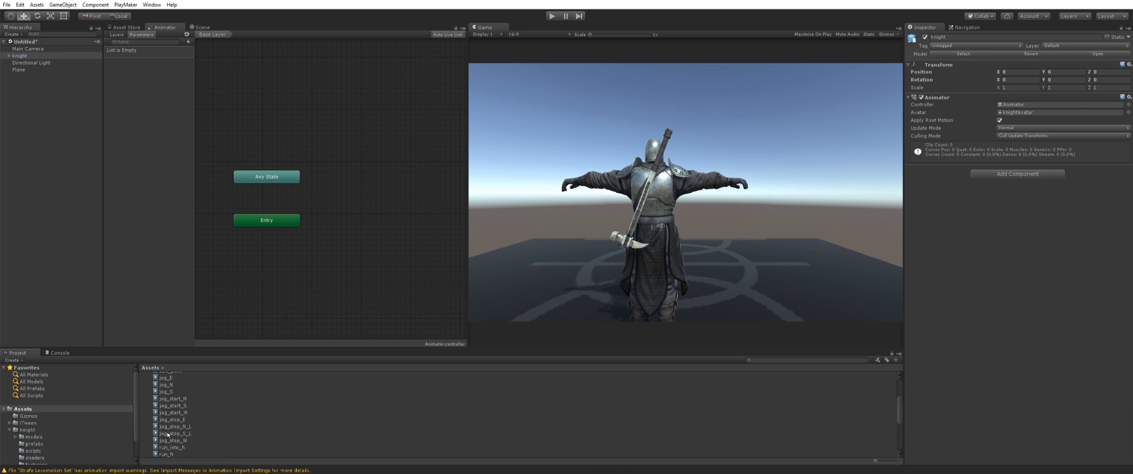
click(168, 423)
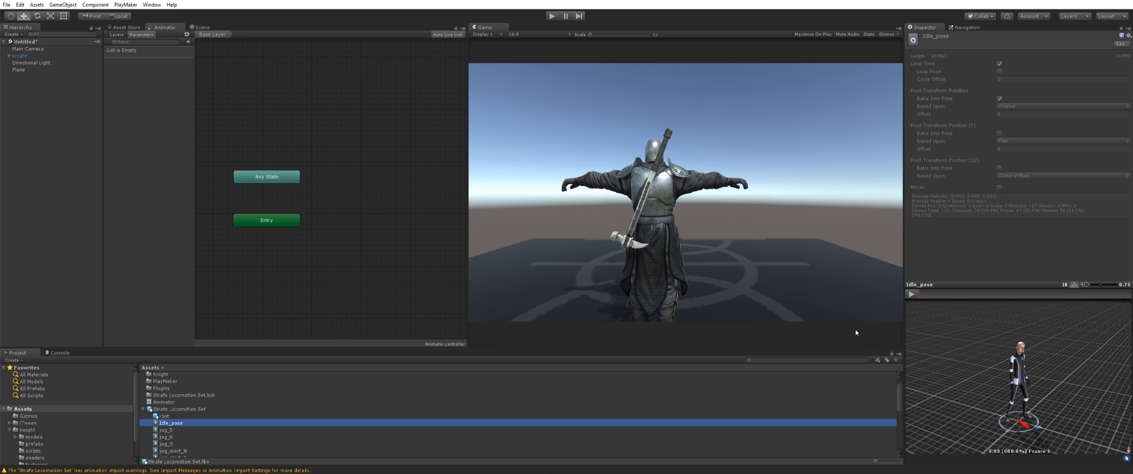
click(912, 295)
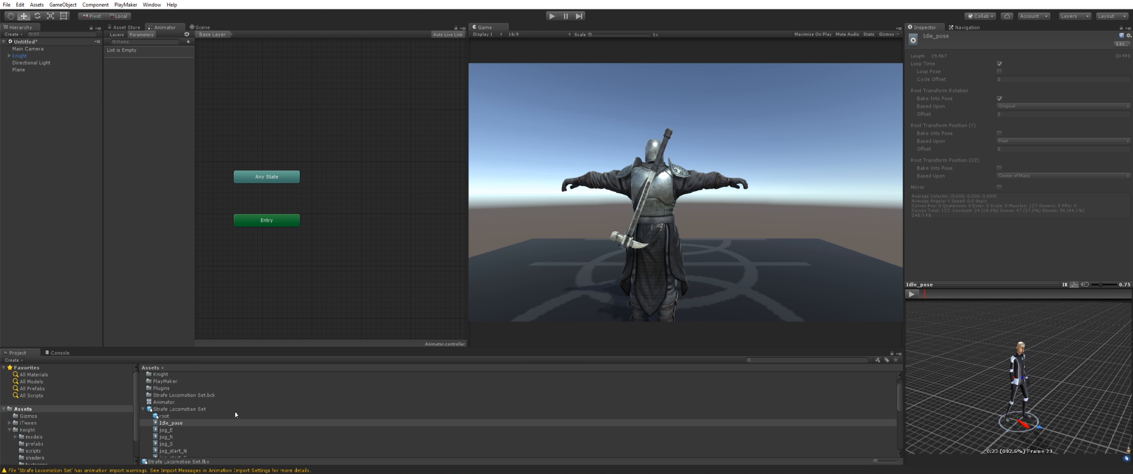
drag(348, 222, 350, 224)
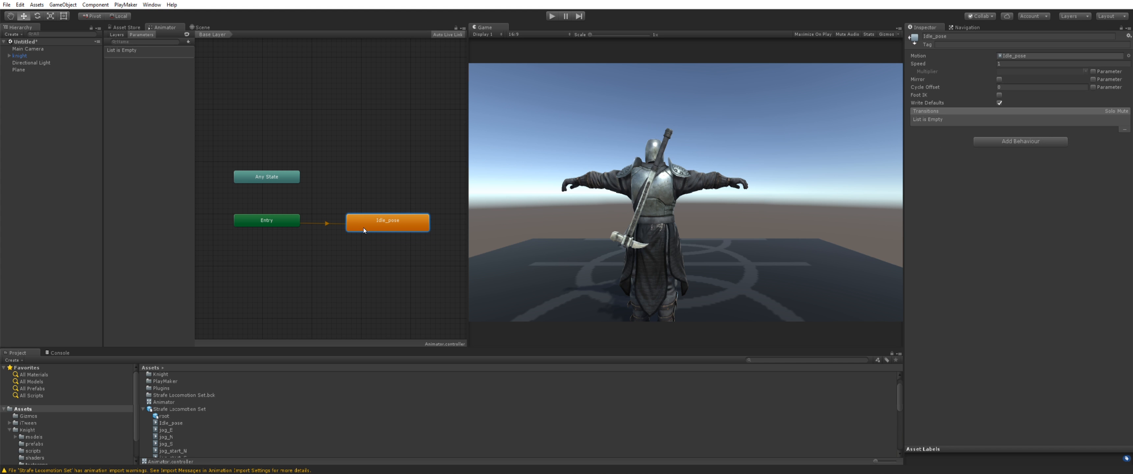
Create a blend tree in the Idle_pose state and set its blend type to 2D Freeform Cartesian
right_click(370, 224)
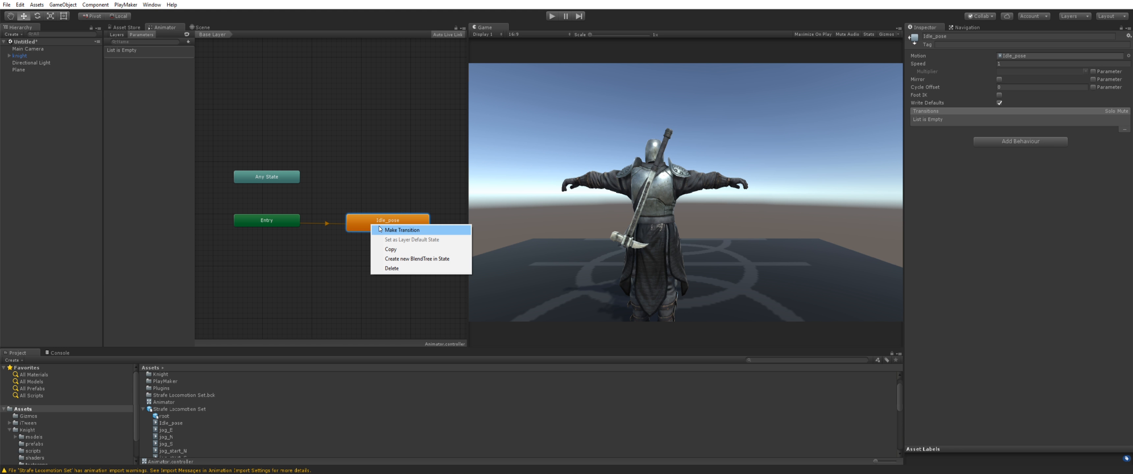
click(394, 259)
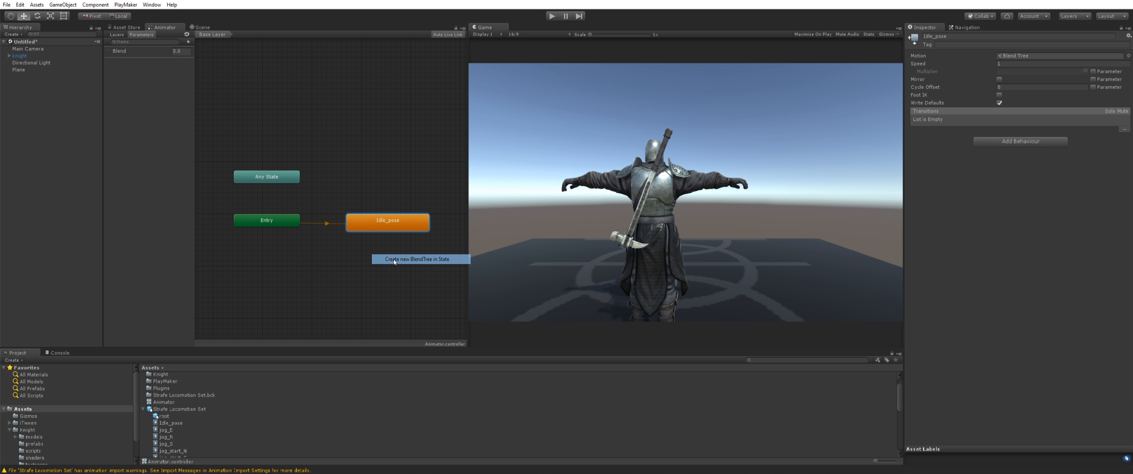
double_click(398, 226)
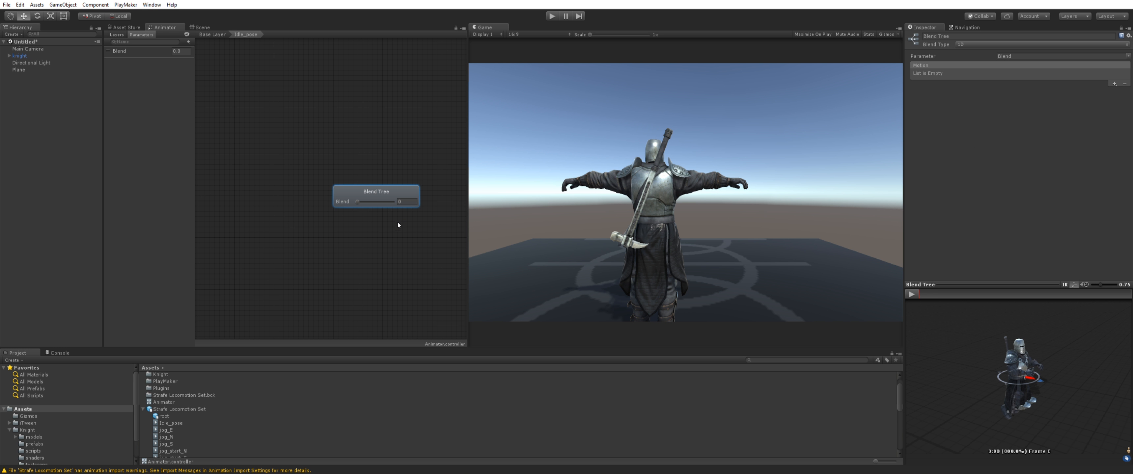
click(1011, 45)
click(990, 85)
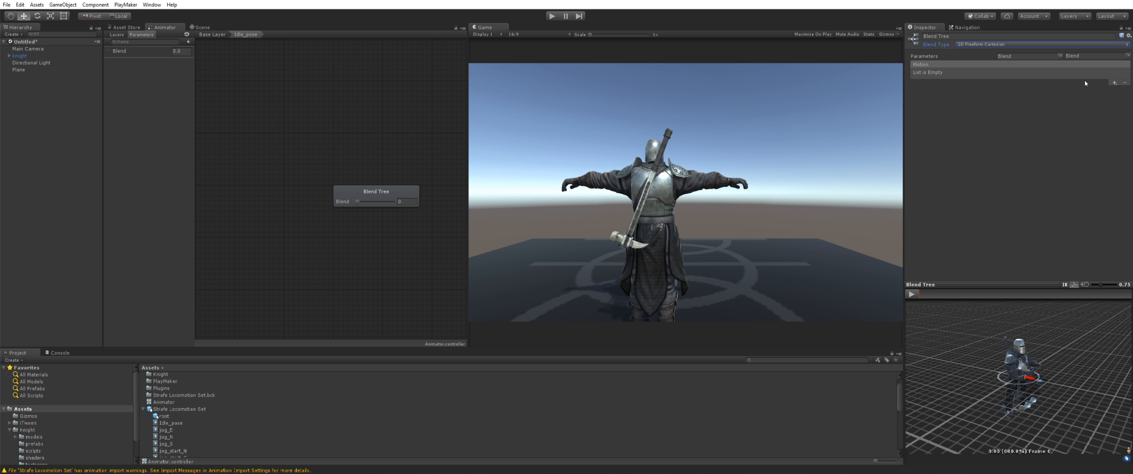
Add a motion field to the blend tree and assign the Idle_pose clip to it
click(1114, 83)
click(1109, 91)
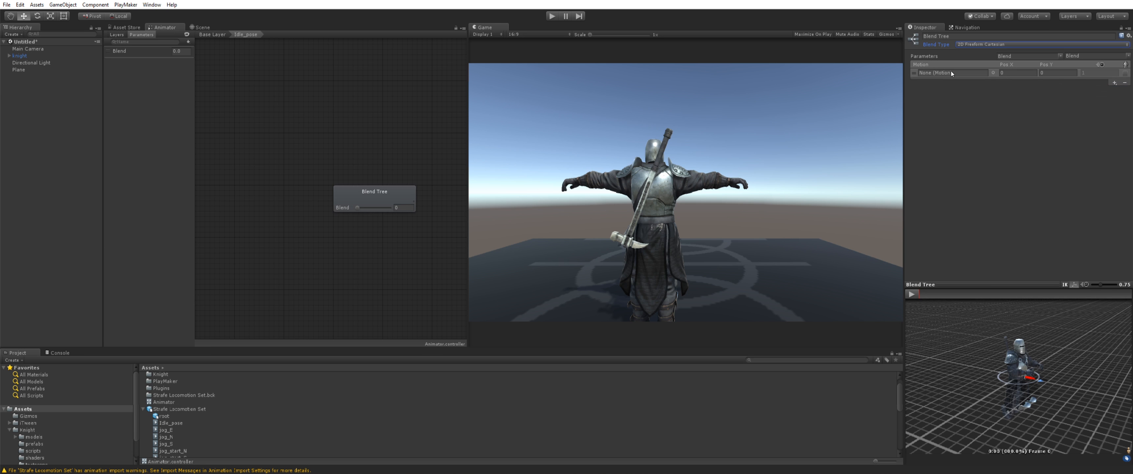
scroll(175, 423, down, 2)
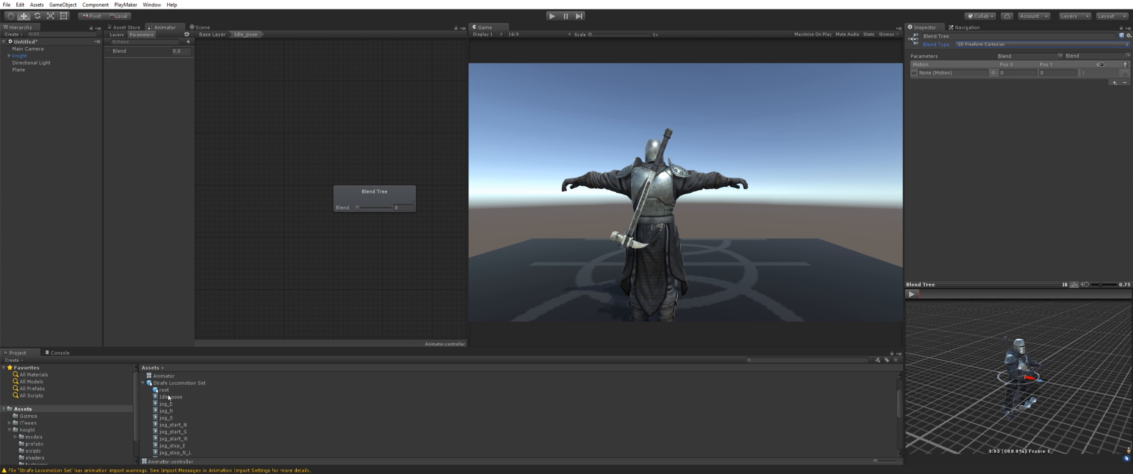
drag(169, 398, 952, 73)
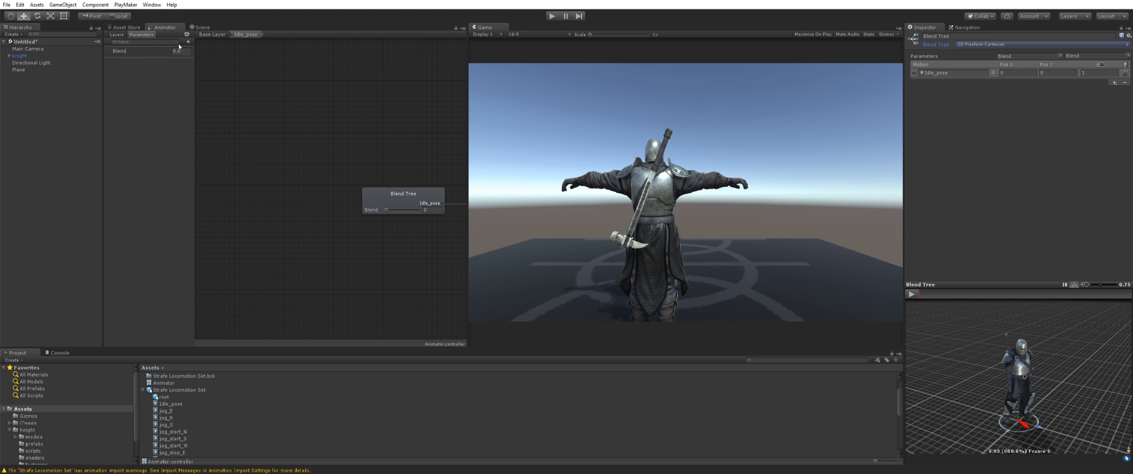
Add a float parameter named InputX to the animator controller
click(189, 42)
click(200, 55)
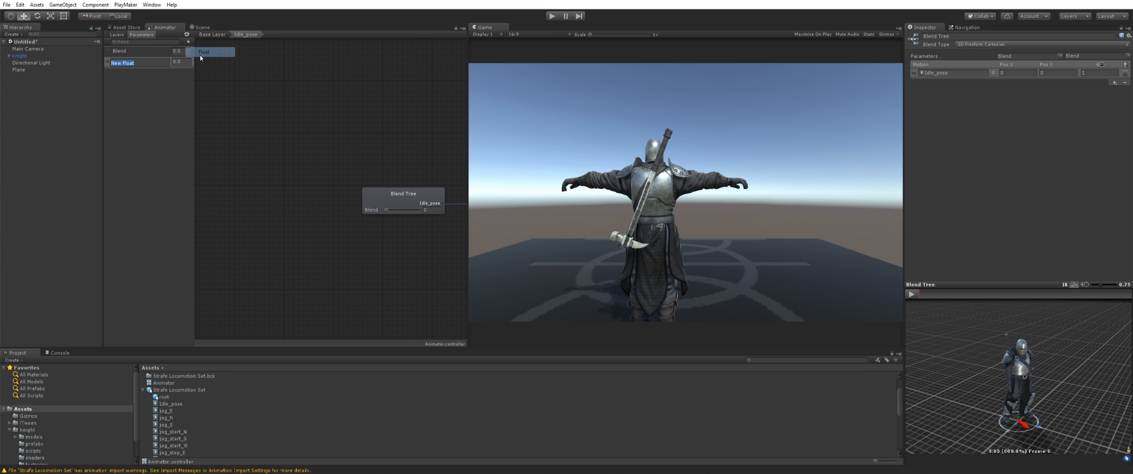
text(InputX)
key(Return)
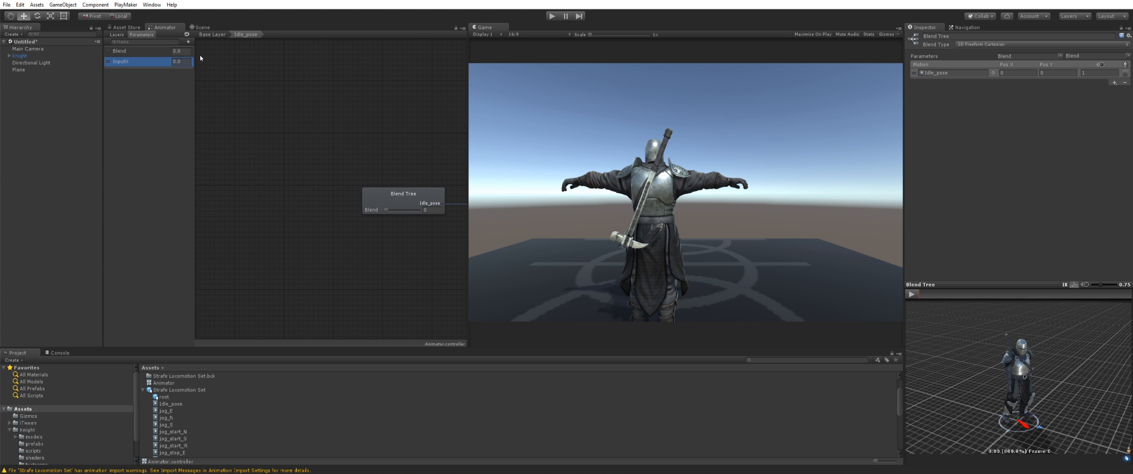
Add a second float parameter named InputZ to the animator controller
click(189, 41)
click(202, 52)
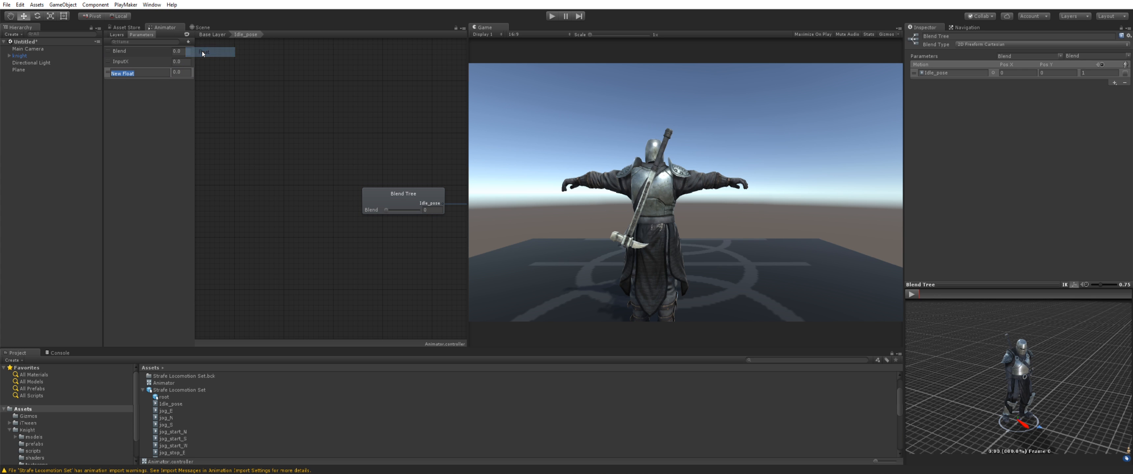
text(InputZ)
key(Return)
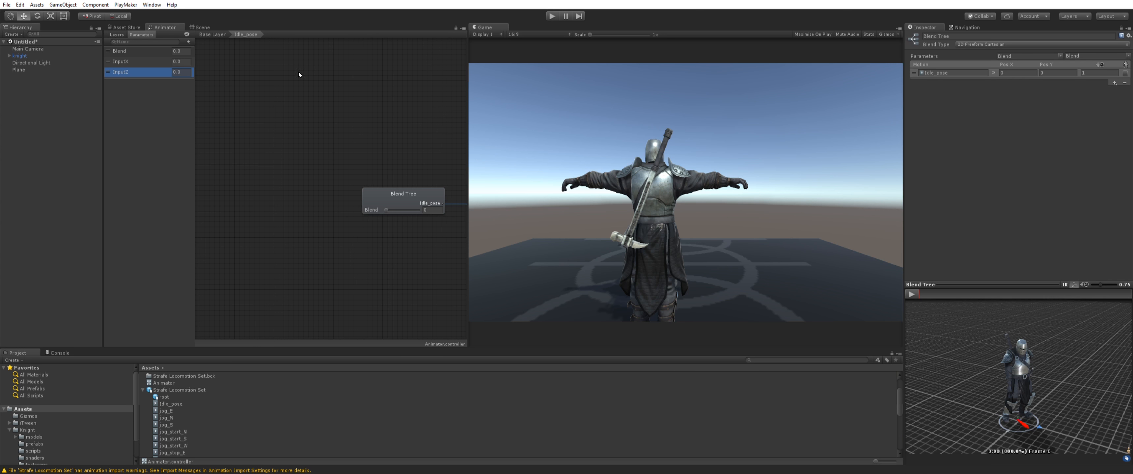
Select the blend tree node and add four more empty motion fields to it
middle_drag(375, 177, 262, 185)
click(275, 200)
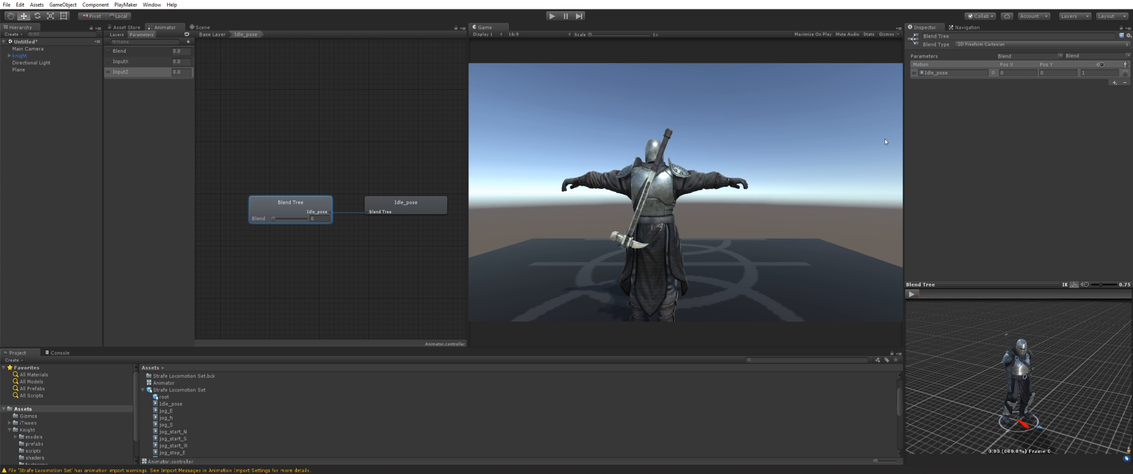
click(1114, 83)
click(1113, 91)
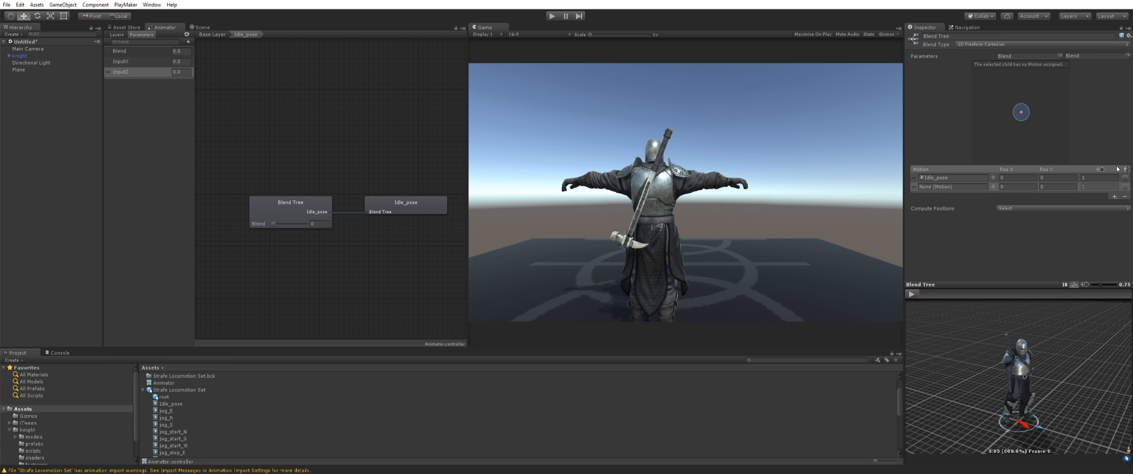
click(1114, 196)
click(1115, 206)
click(1115, 205)
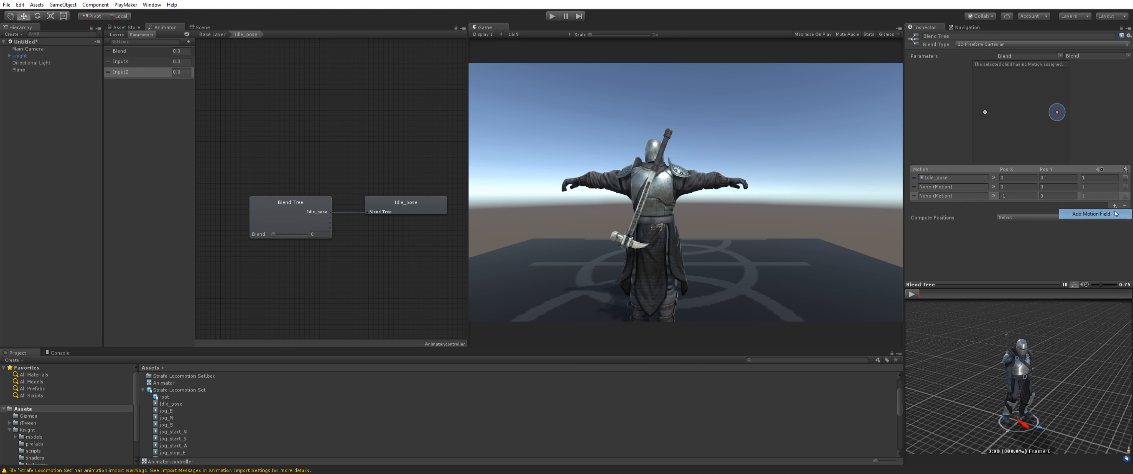
click(1116, 216)
click(1115, 215)
click(1115, 224)
Set the Pos X and Pos Y of the first four motions to (-1, 0), (1, 0), (0, 1) and (0, -1)
drag(1026, 187, 1032, 174)
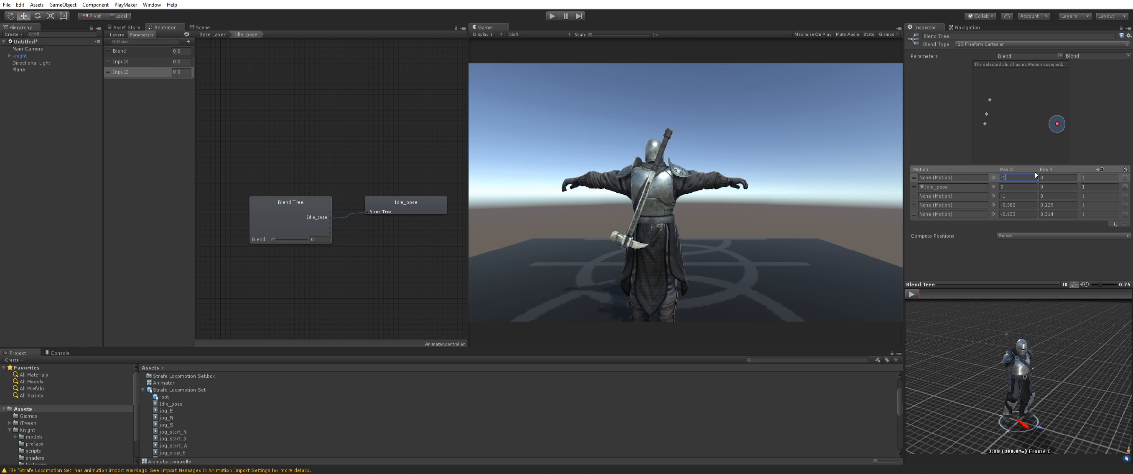
click(1023, 187)
text(1)
click(1029, 198)
key(Tab)
key(Tab)
key(Tab)
text(0)
key(Tab)
text(-1)
key(Tab)
key(Tab)
Set the last motion's position to (0, 0) and move it to the start of the motion list
click(1013, 213)
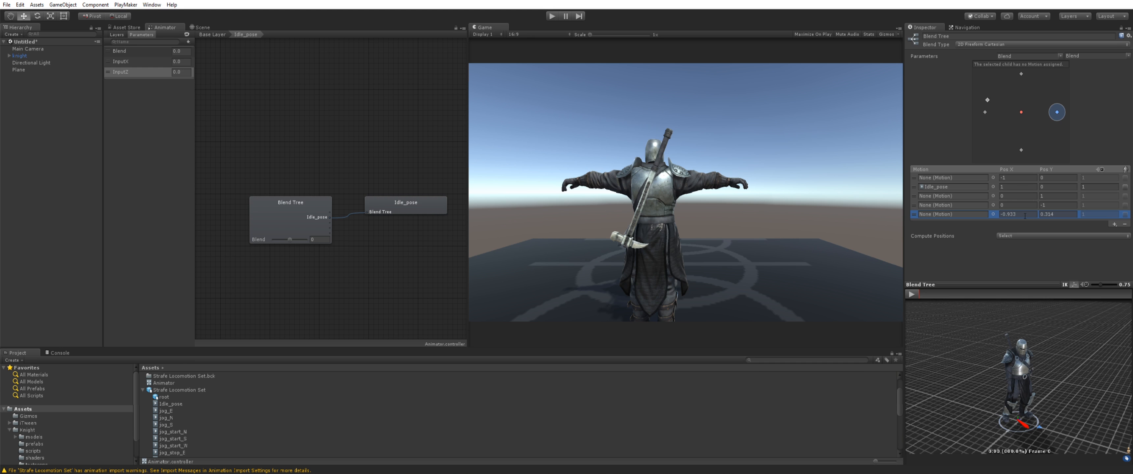
click(1025, 216)
text(0)
key(Tab)
text(0)
click(948, 187)
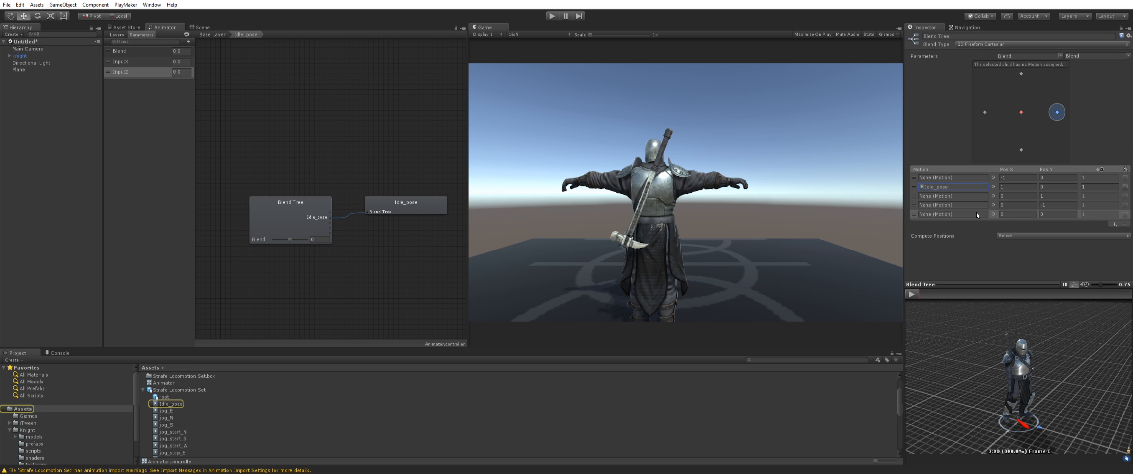
drag(913, 214, 914, 177)
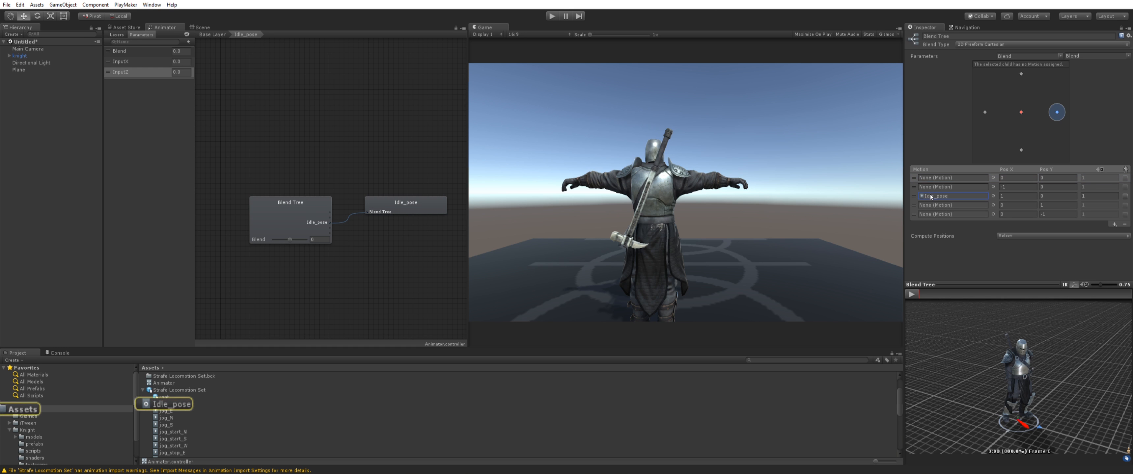
Assign Idle_pose to the (0, 0) motion, walk_W to (-1, 0), walk_E to (1, 0), walk_N to (0, 1) and walk_S to (0, -1)
drag(170, 404, 954, 178)
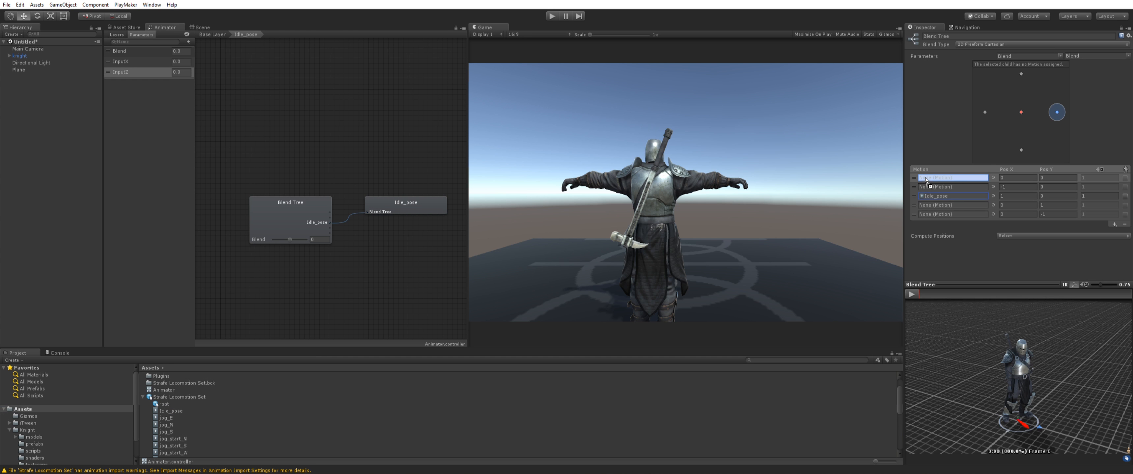
click(950, 187)
scroll(268, 395, down, 10)
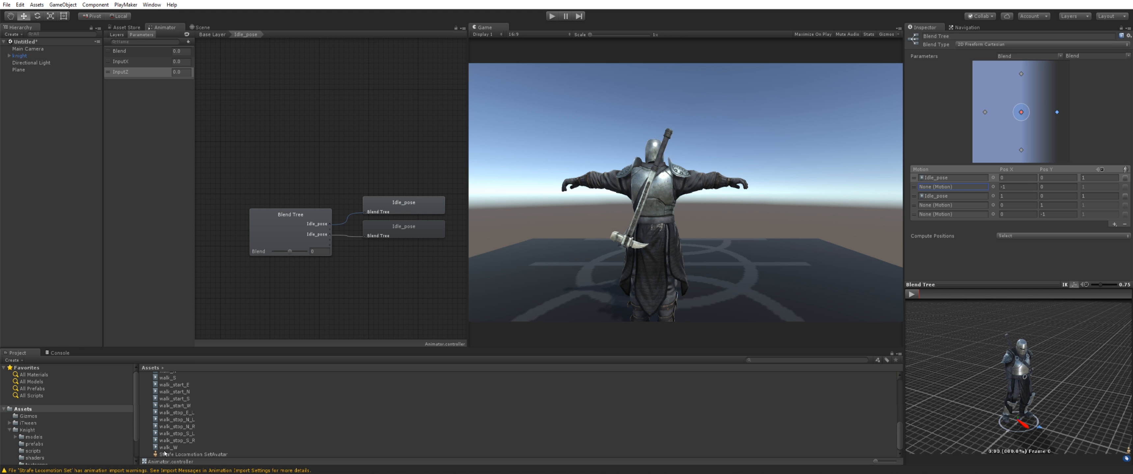
drag(165, 449, 952, 189)
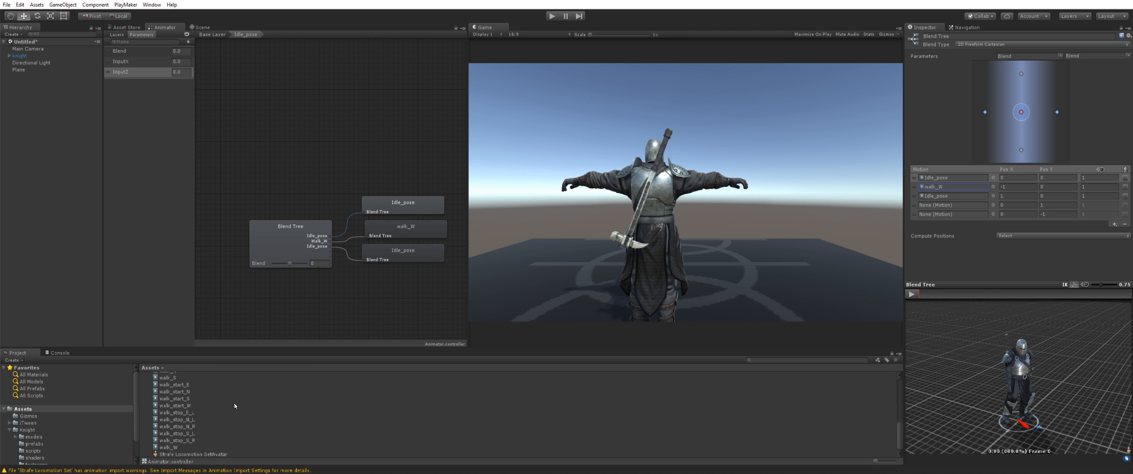
scroll(191, 409, up, 2)
drag(171, 396, 945, 198)
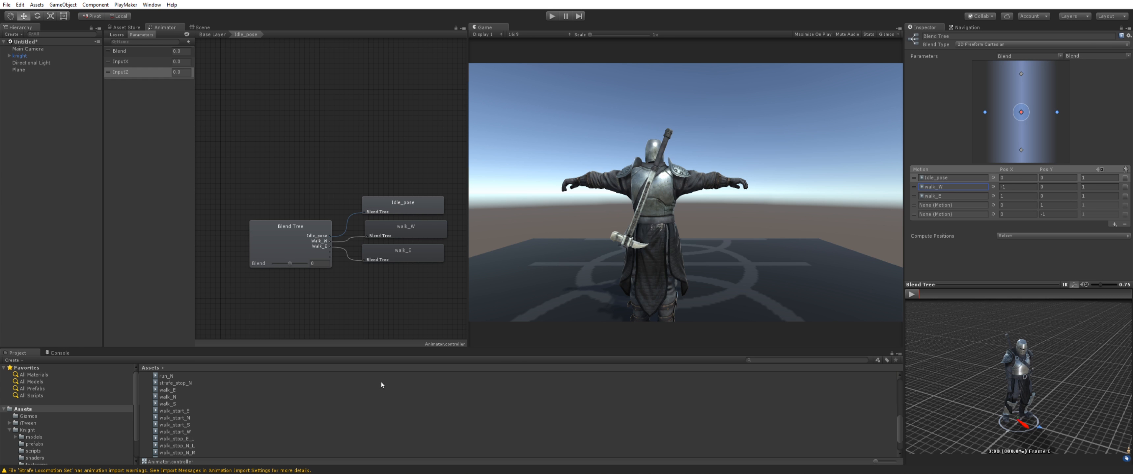
drag(169, 404, 948, 217)
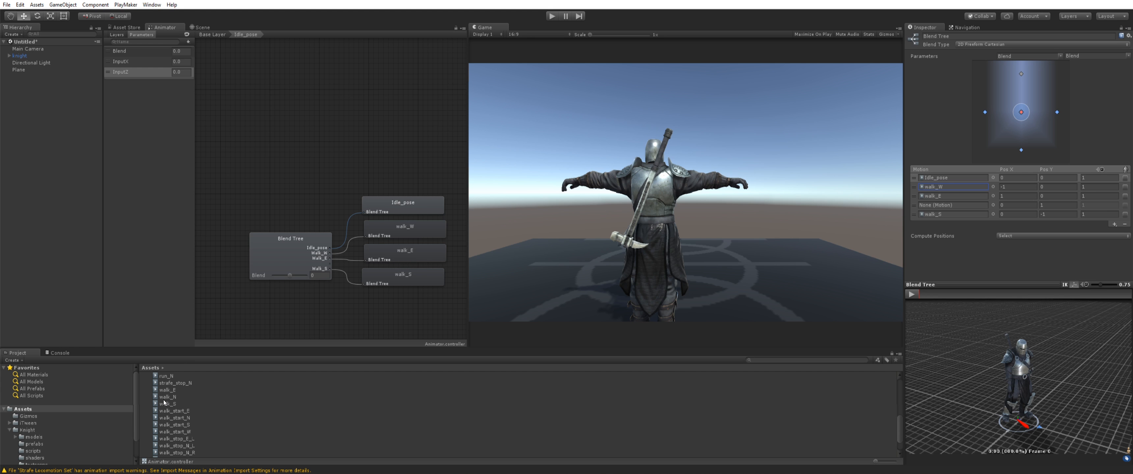
drag(166, 398, 960, 203)
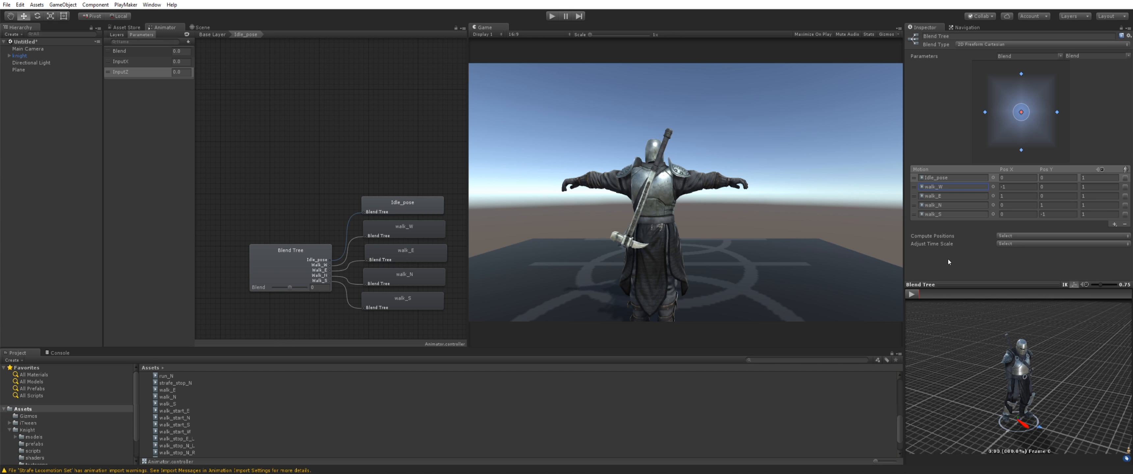
Preview the blend tree from the knight's front with the blend point between walk_N and walk_E
click(913, 295)
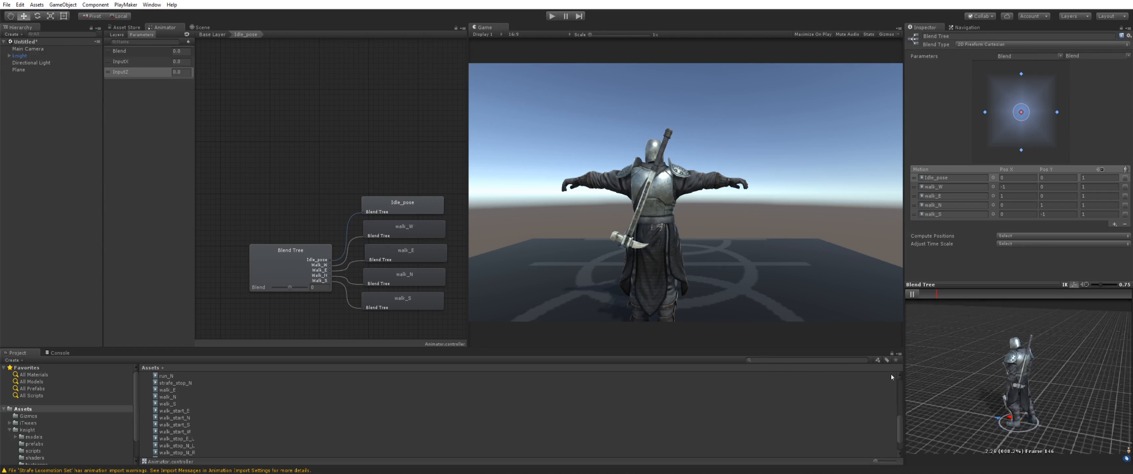
drag(892, 377, 1012, 378)
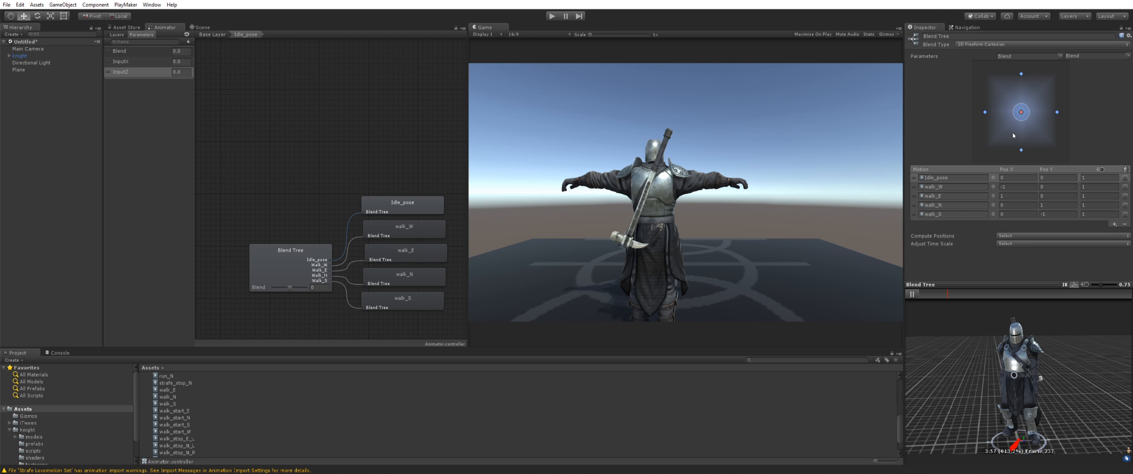
drag(1022, 113, 1051, 80)
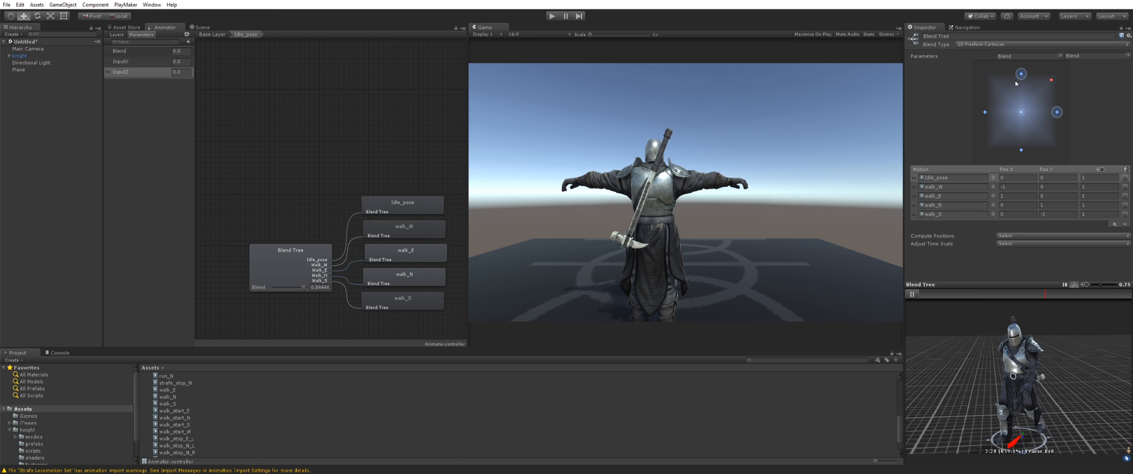
Set the blend tree's horizontal parameter to InputX and its vertical parameter to InputZ
click(1059, 56)
click(1073, 70)
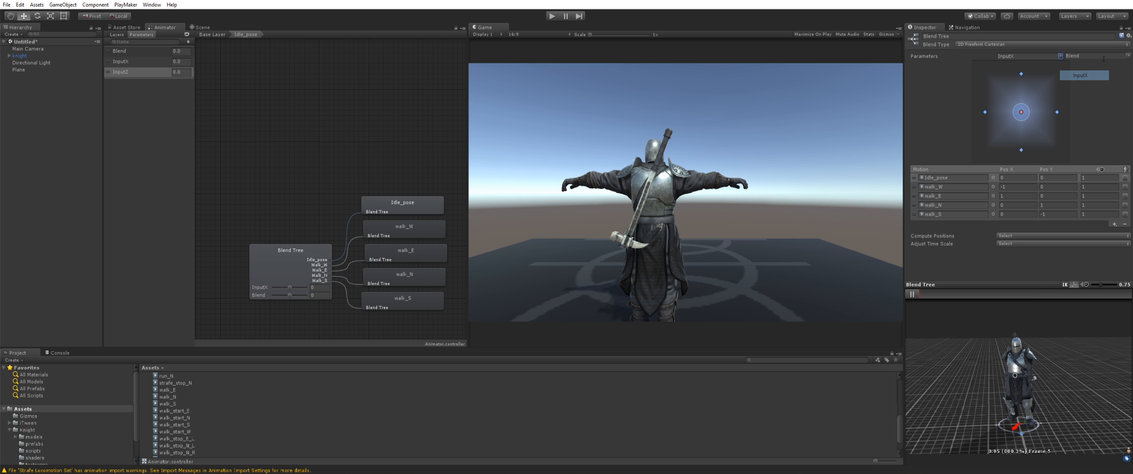
click(1127, 56)
click(1100, 77)
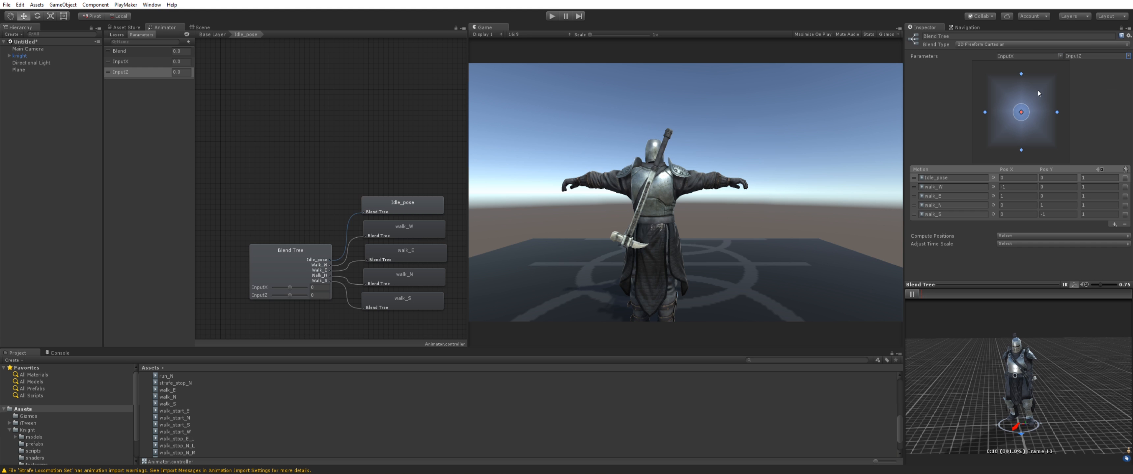
Preview the blend tree at the walk_W position, then stop and rewind the preview to examine the knight's pose
drag(1022, 115, 983, 112)
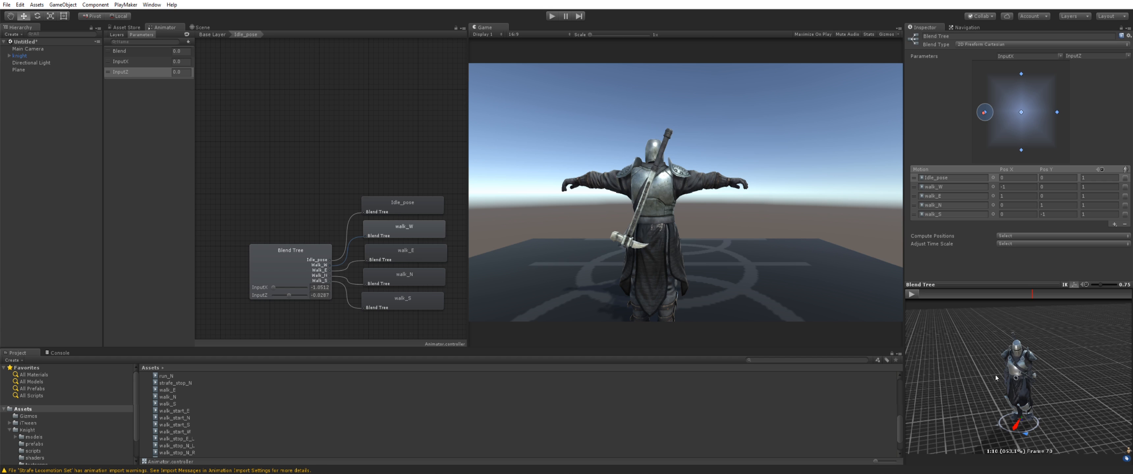
click(912, 296)
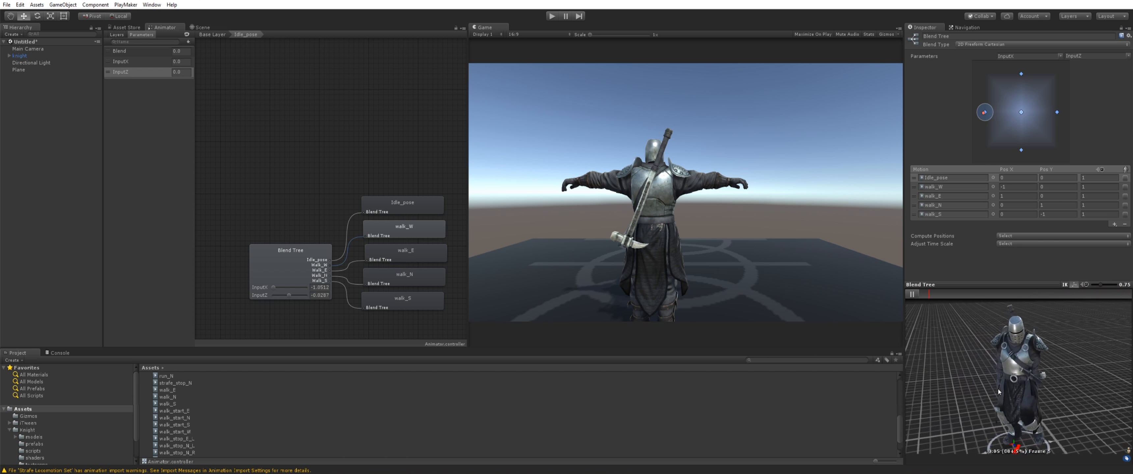
click(914, 295)
mouse_move(923, 295)
mouse_down()
mouse_move(957, 296)
mouse_move(919, 294)
mouse_up()
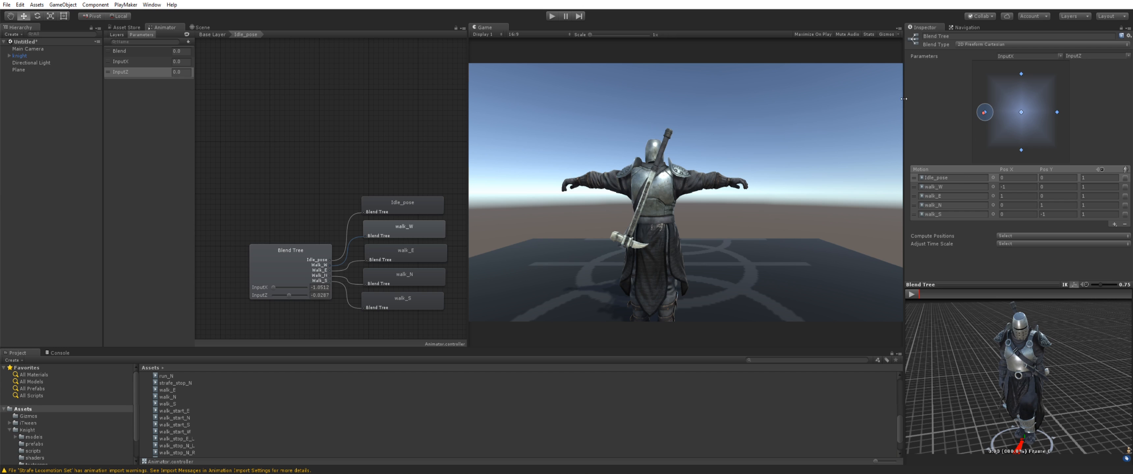
Locate the avatar used by the knight's Animator component and select the knightAvatar asset in the models folder
scroll(228, 404, up, 15)
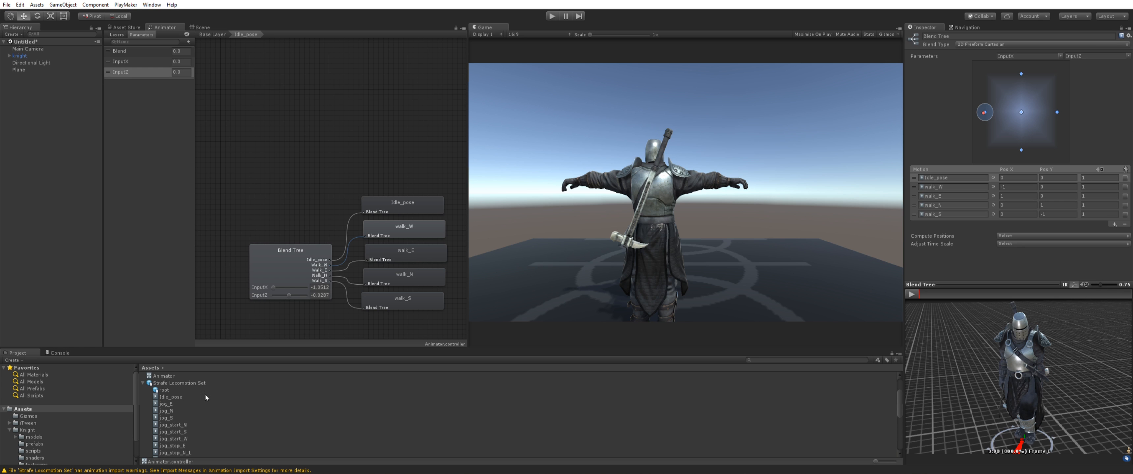
click(20, 55)
click(1022, 105)
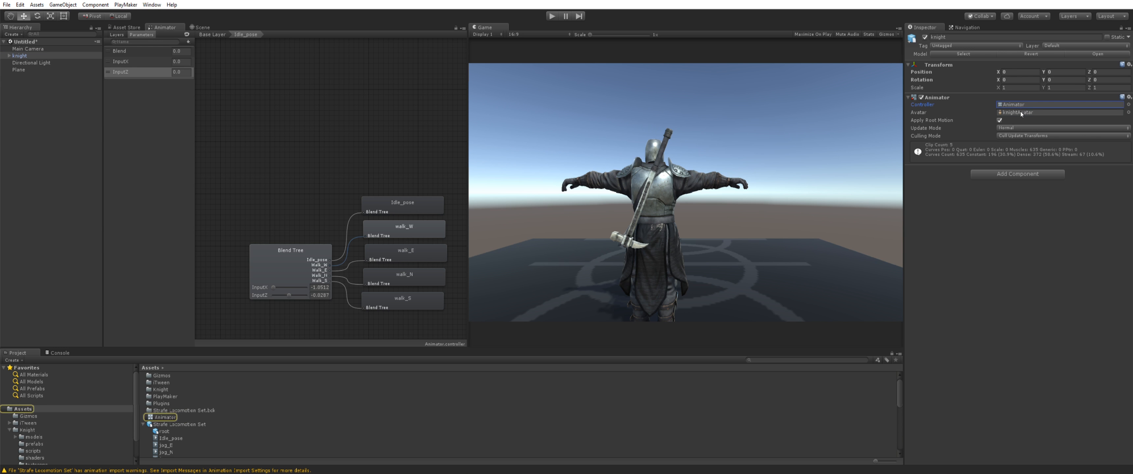
click(1020, 111)
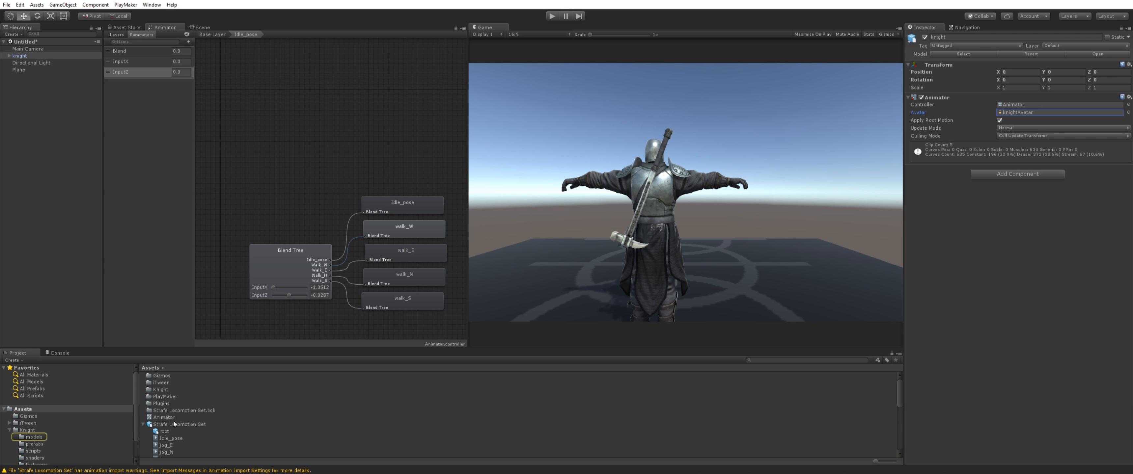
click(35, 437)
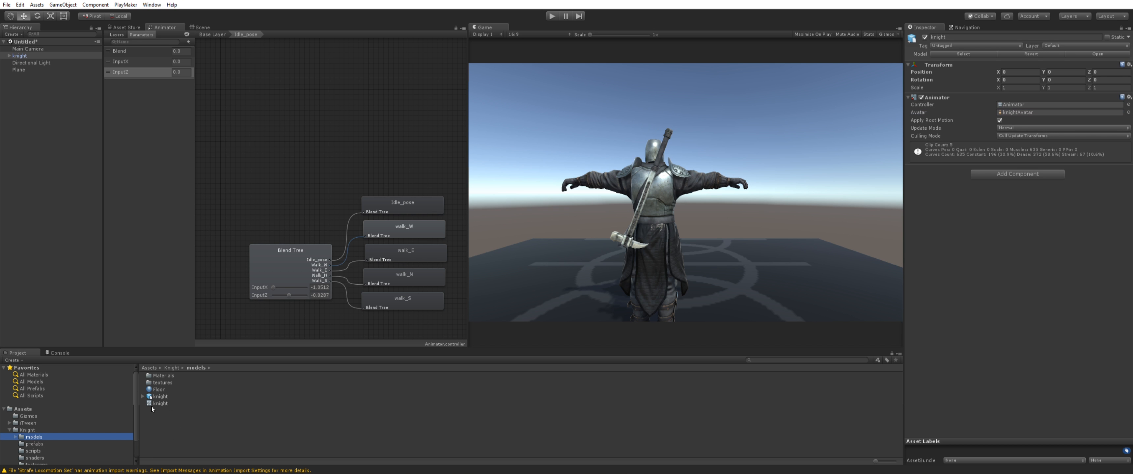
click(143, 397)
scroll(166, 422, down, 3)
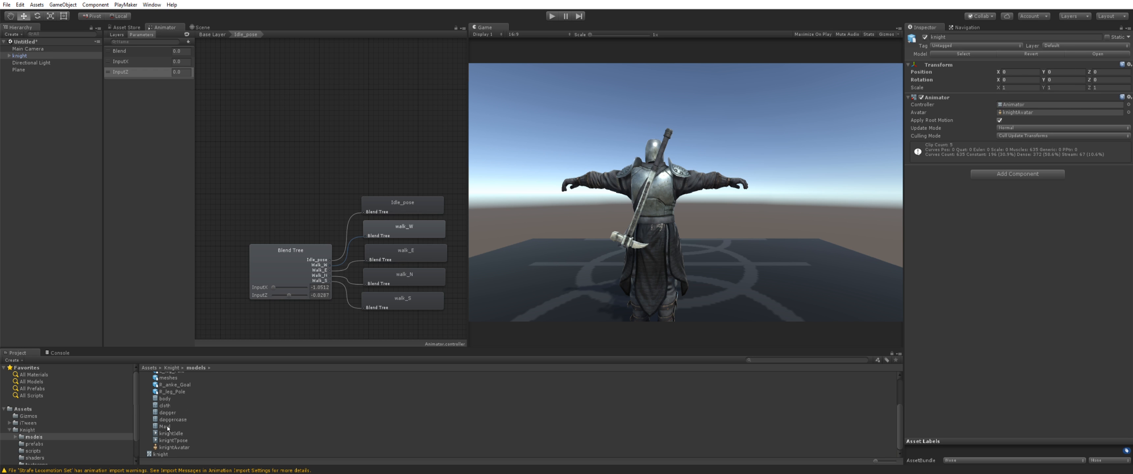
click(166, 448)
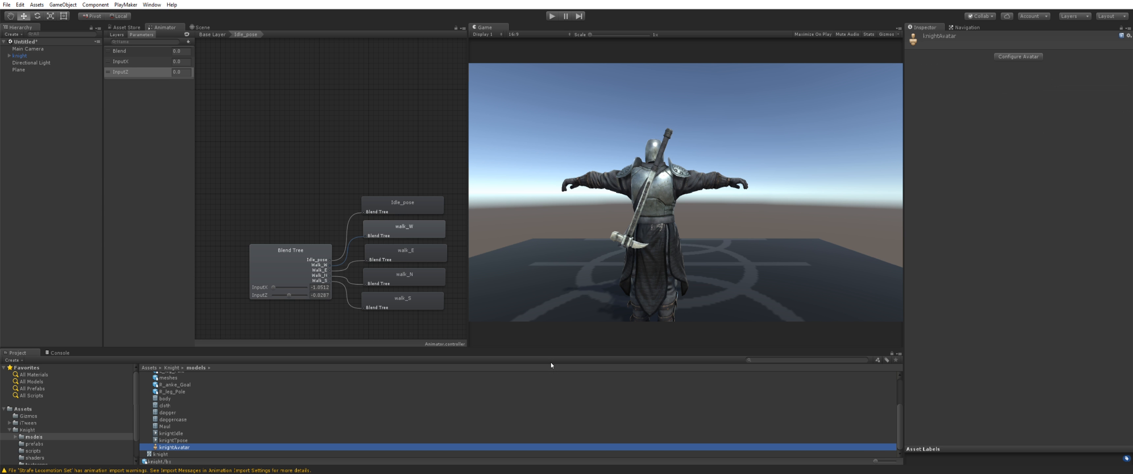
Open the avatar configuration for knightAvatar, saving the current scene as Scene in the Assets folder
click(1022, 57)
click(562, 256)
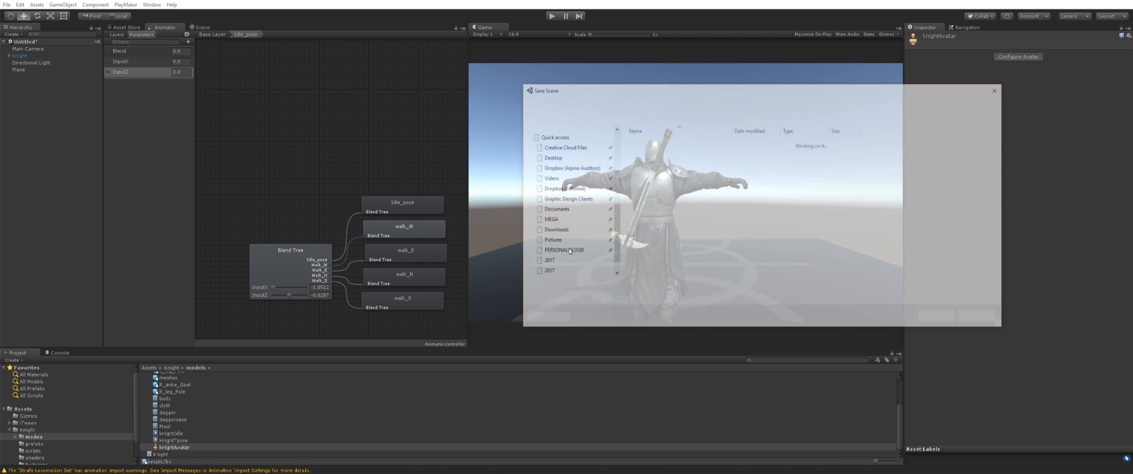
text(Scene)
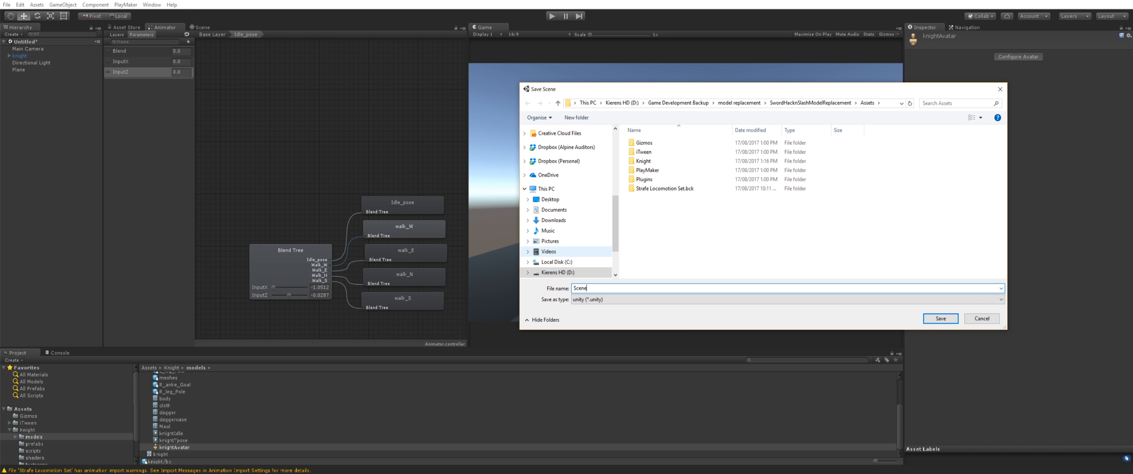
key(Return)
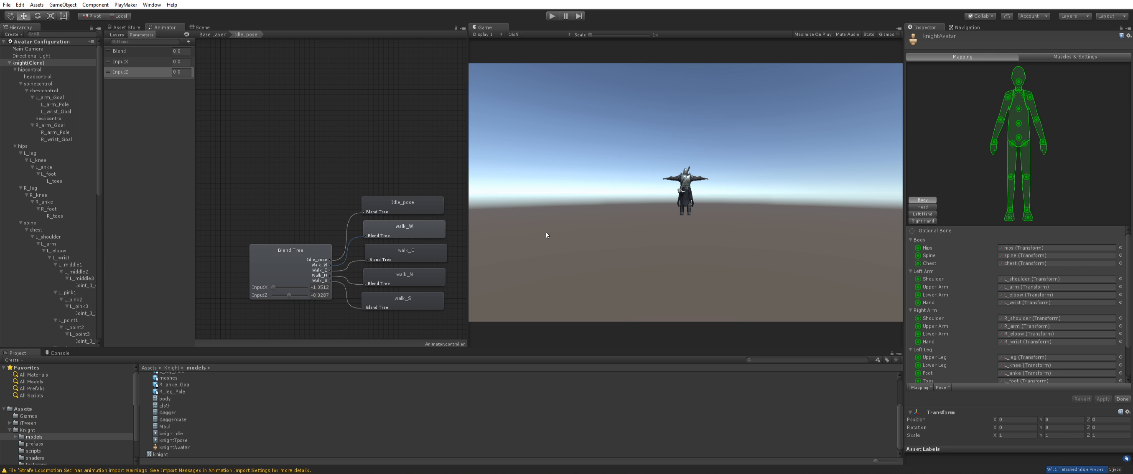
Rotate the knight's left shoulder bone in the Scene view to raise the left arm slightly above the T-pose
click(192, 27)
scroll(308, 143, down, 3)
alt+drag(331, 150, 90, 147)
scroll(290, 146, up, 6)
middle_drag(312, 138, 299, 214)
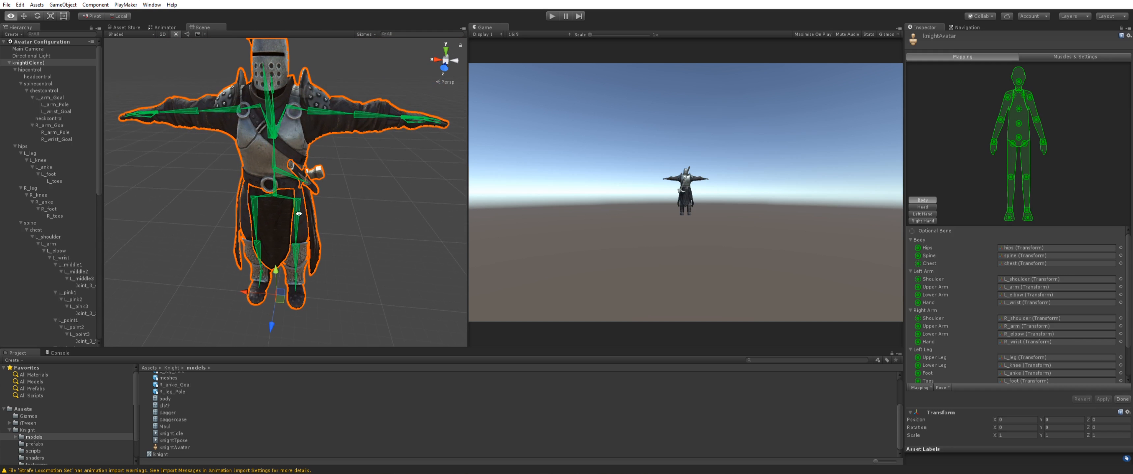
click(299, 111)
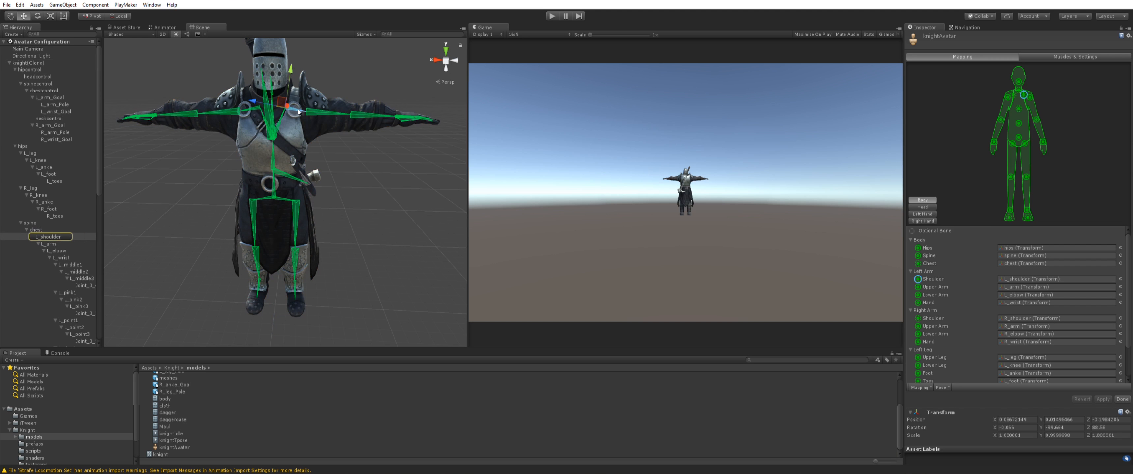
key(e)
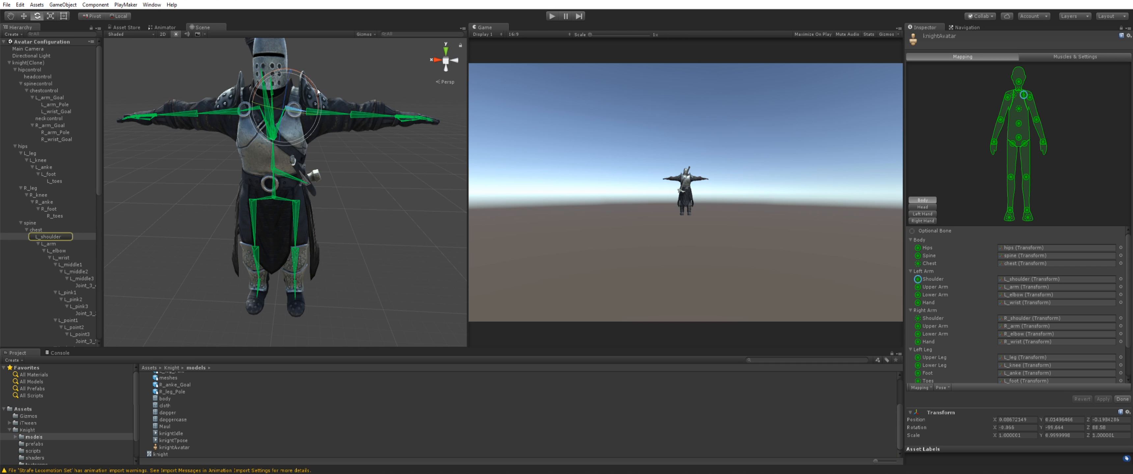
click(366, 188)
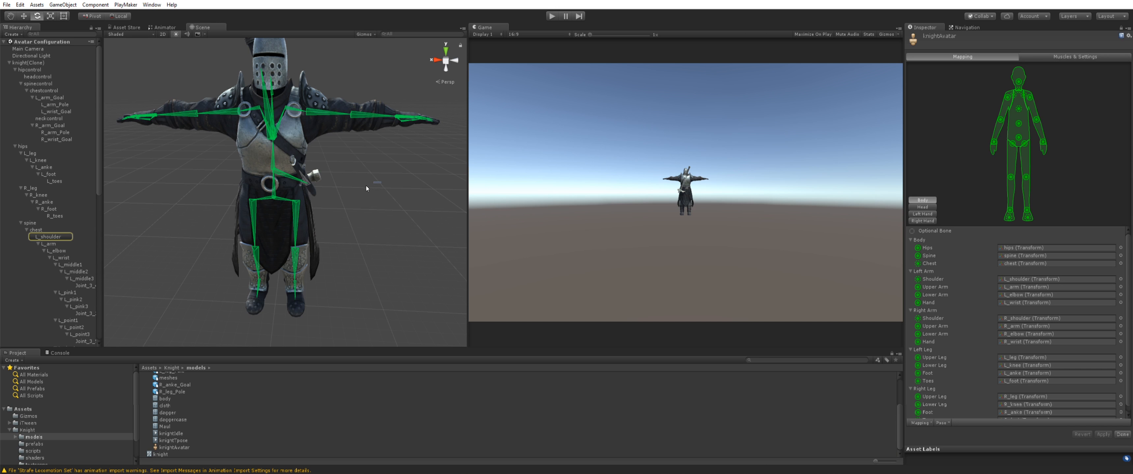
alt+drag(348, 145, 305, 93)
click(309, 119)
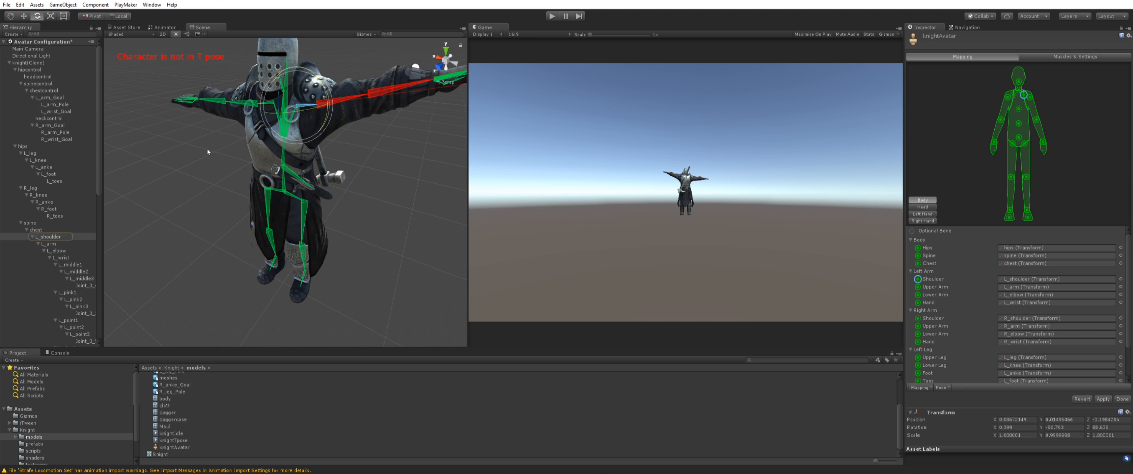
Rotate the knight's right shoulder bone to raise the right arm to match the left, and finish the avatar configuration
click(267, 107)
drag(298, 90, 304, 104)
scroll(362, 166, down, 4)
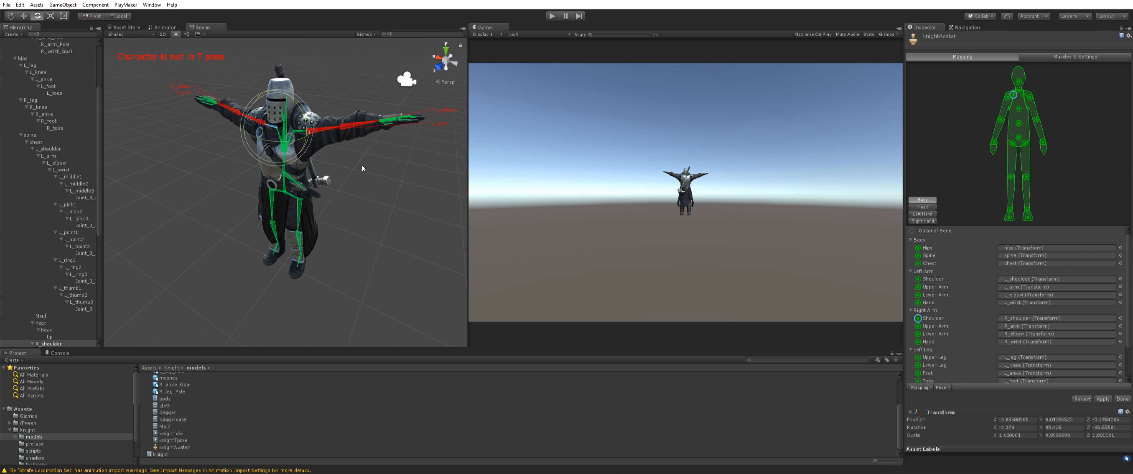
alt+drag(360, 217, 435, 174)
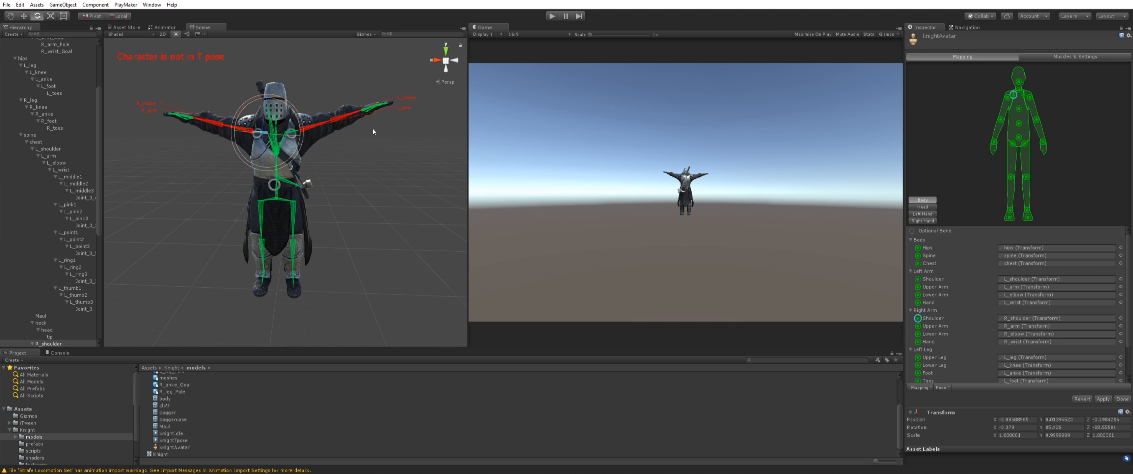
alt+drag(372, 128, 397, 147)
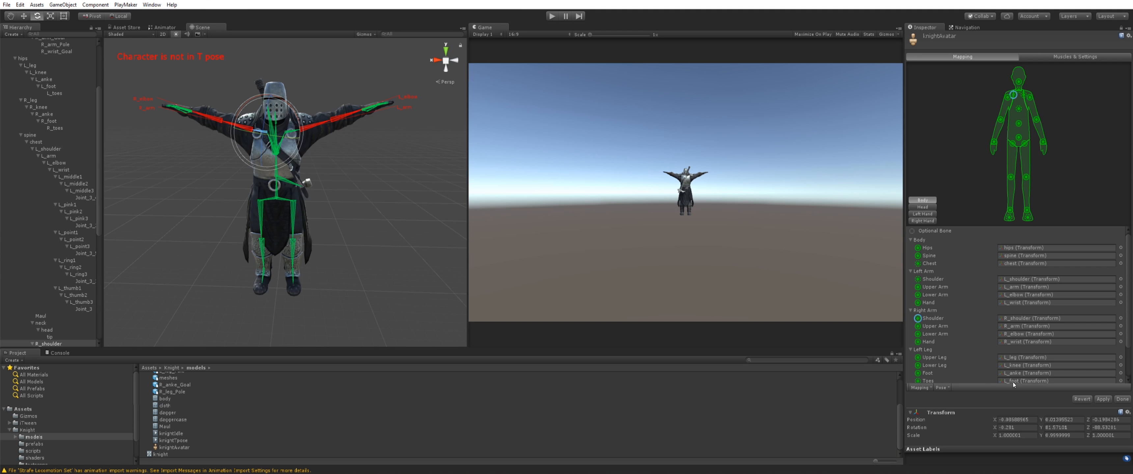
click(1121, 399)
click(590, 255)
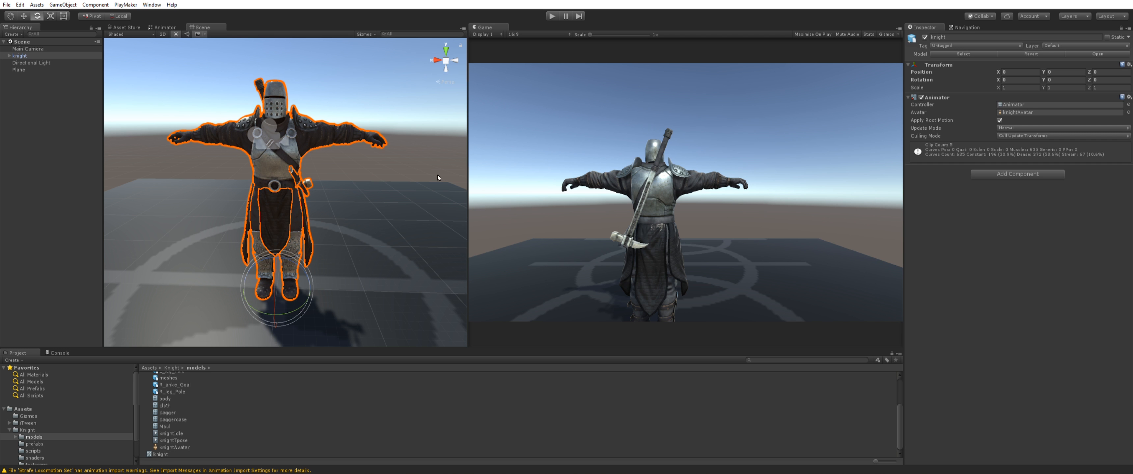
Check the controller assigned to the knight's Animator component and preview the walk_W motion of the blend tree
click(936, 98)
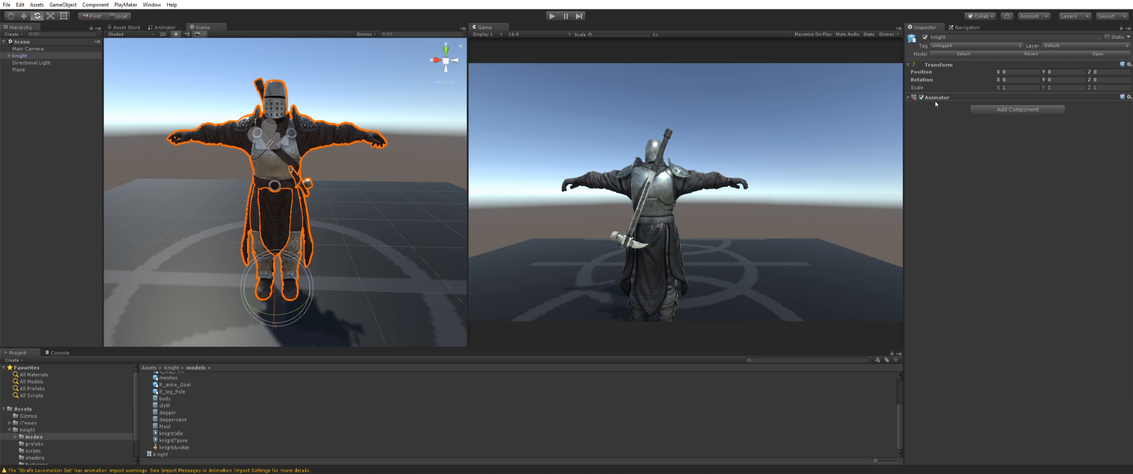
click(908, 99)
click(1055, 105)
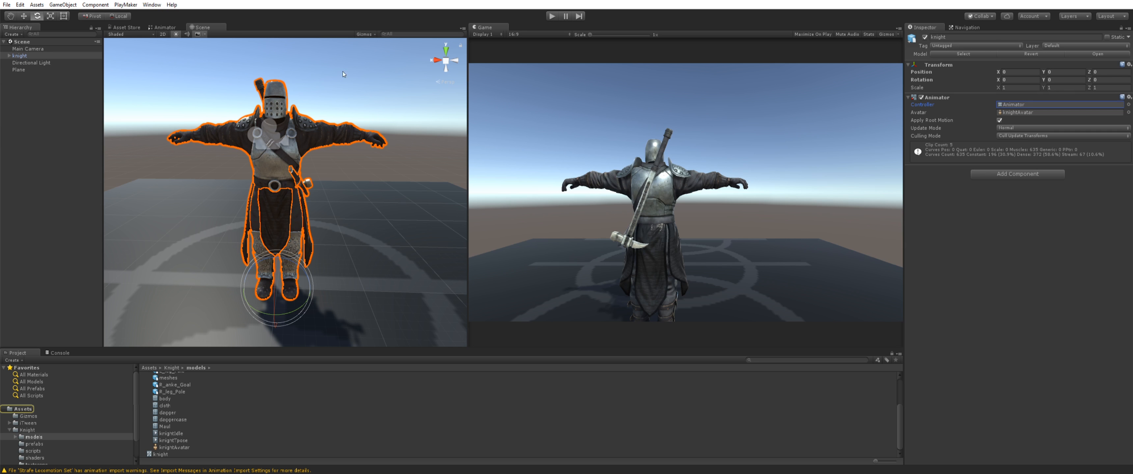
click(161, 27)
click(386, 232)
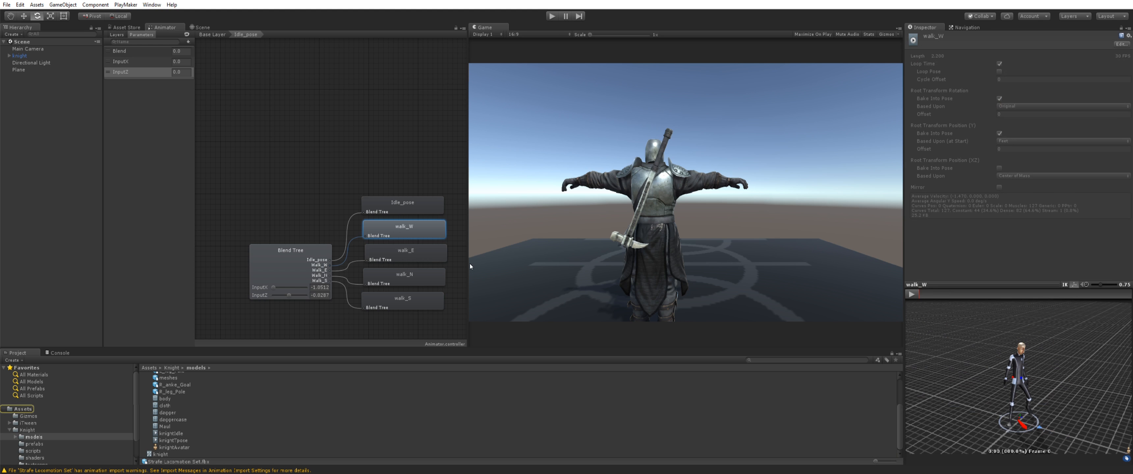
click(912, 293)
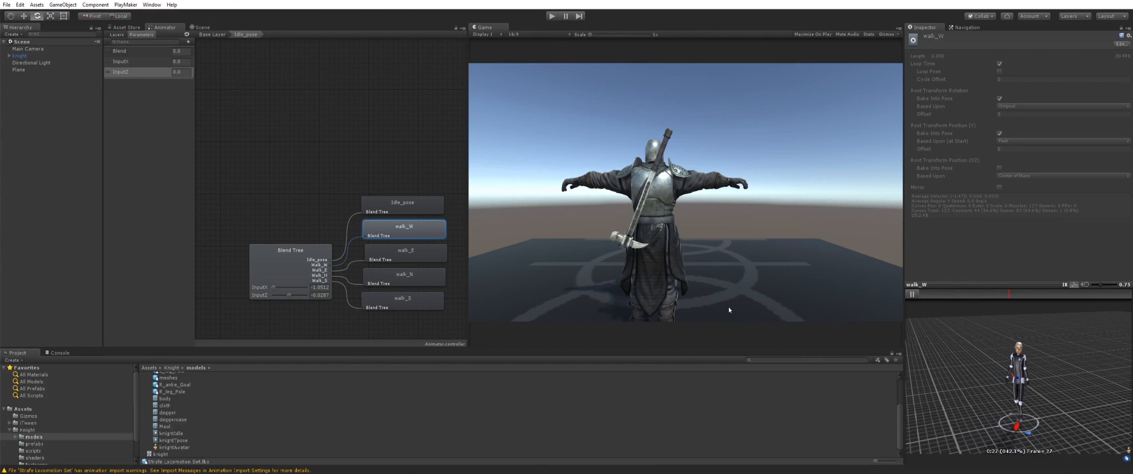
Preview the whole blend tree on the knight at the walk_W and walk_S positions, viewing the pose closely, and stop the preview
click(308, 268)
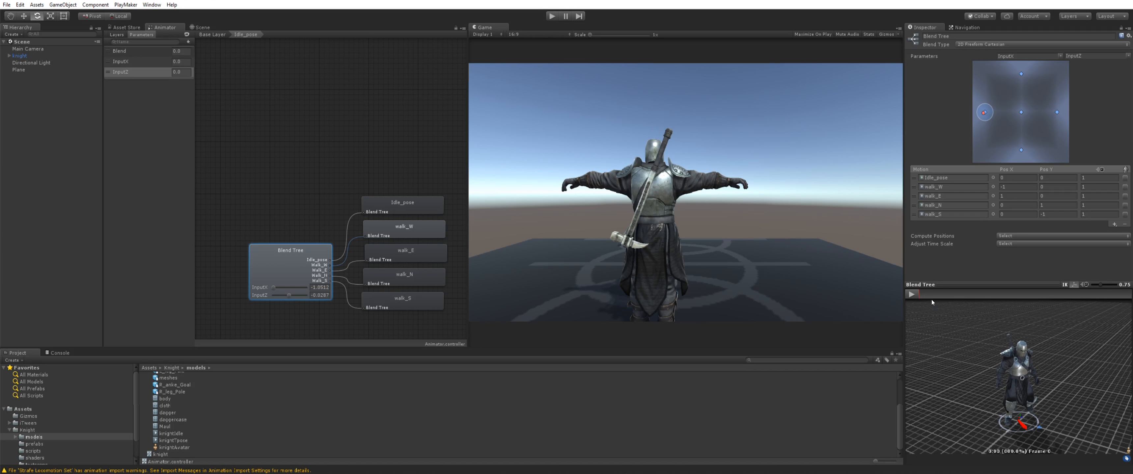
click(911, 294)
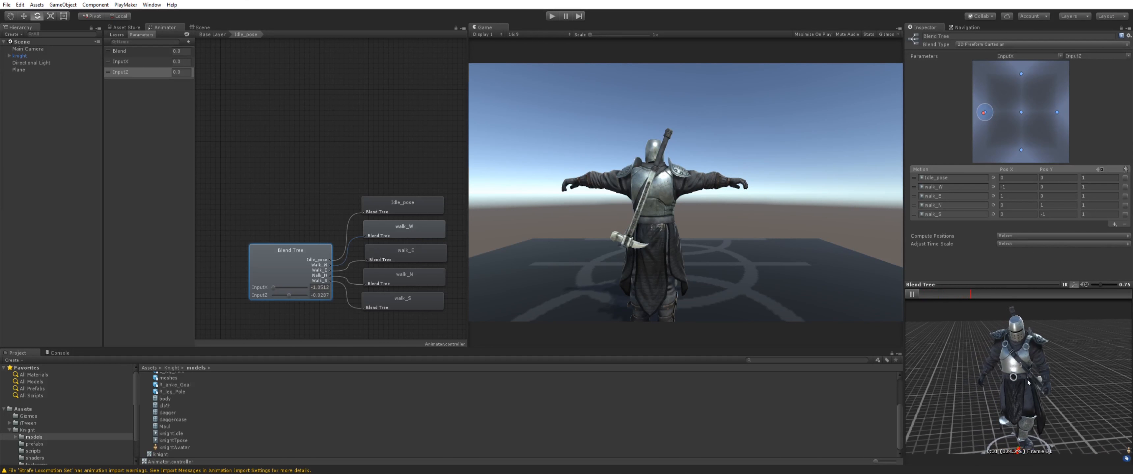
drag(983, 113, 1021, 151)
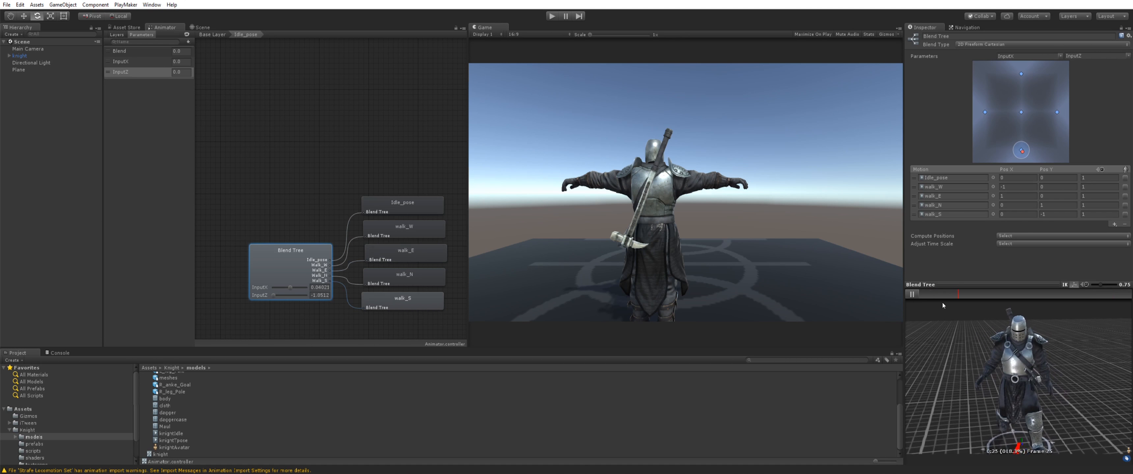
click(911, 295)
drag(954, 379, 989, 355)
click(911, 295)
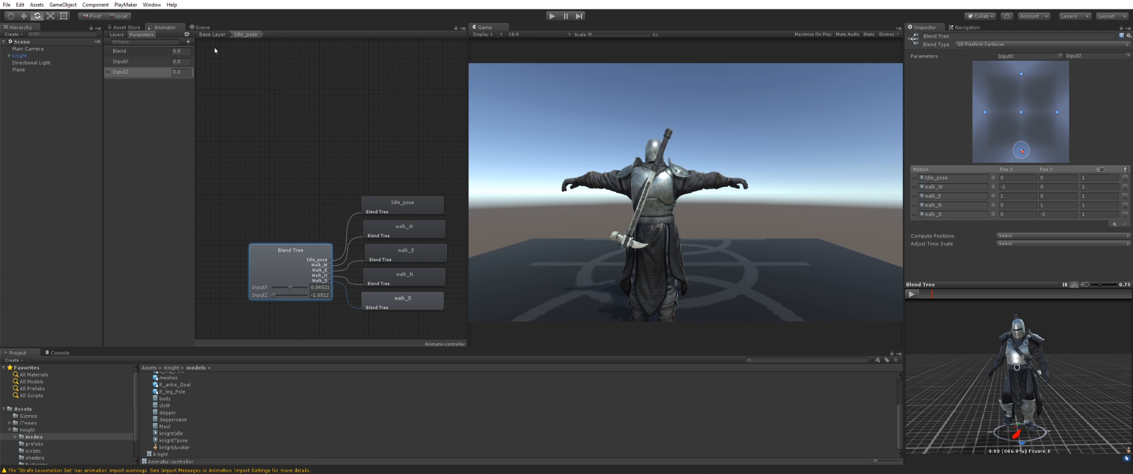
Return to the Scene view and add a Play Maker FSM component to the knight
click(212, 35)
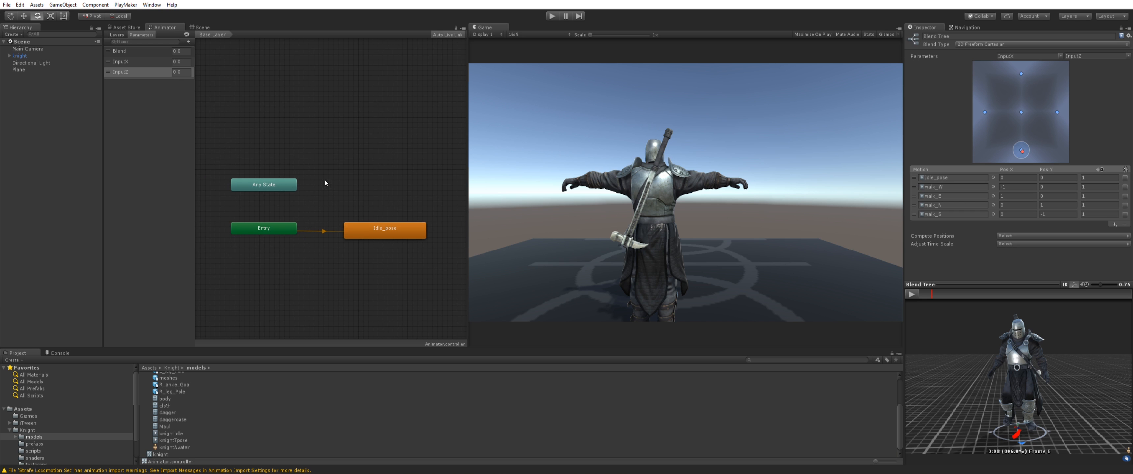
click(200, 27)
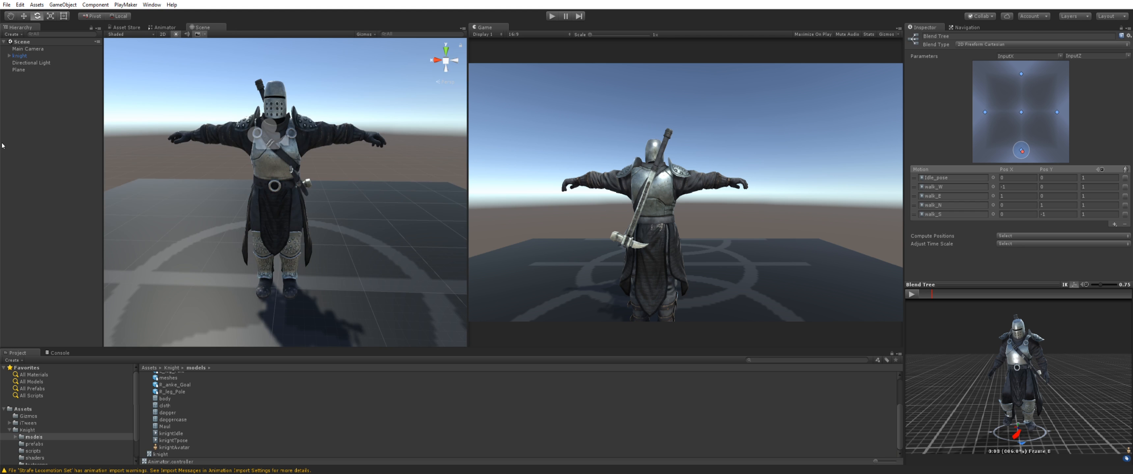
right_click(17, 56)
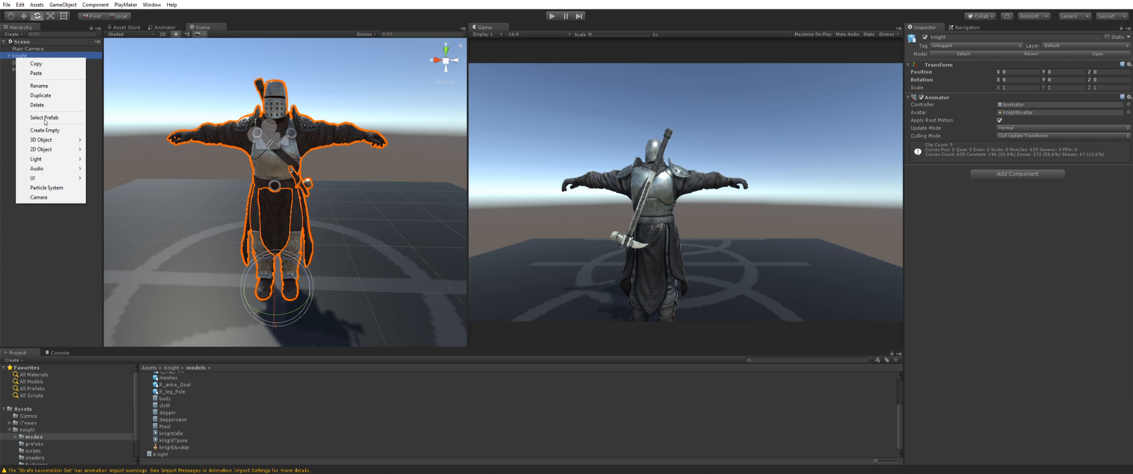
click(19, 237)
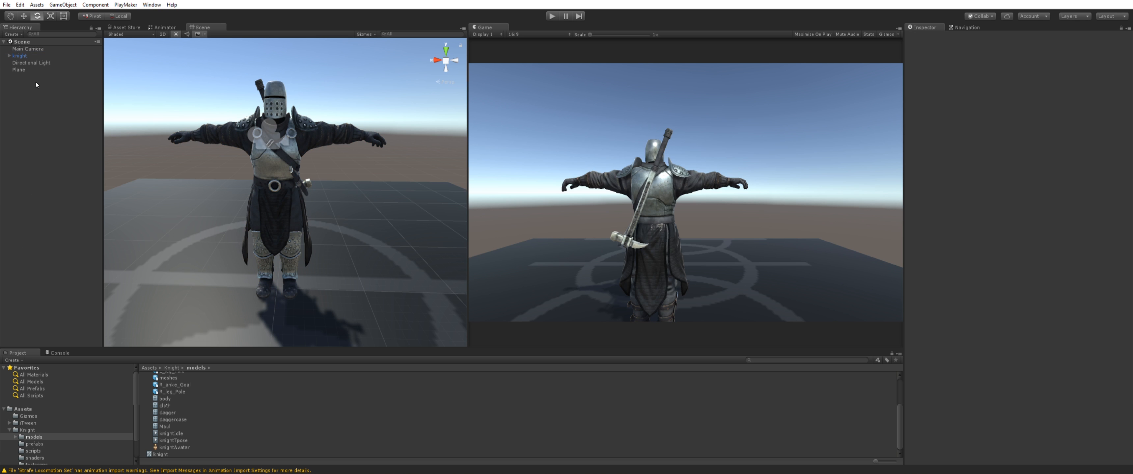
click(347, 137)
click(992, 174)
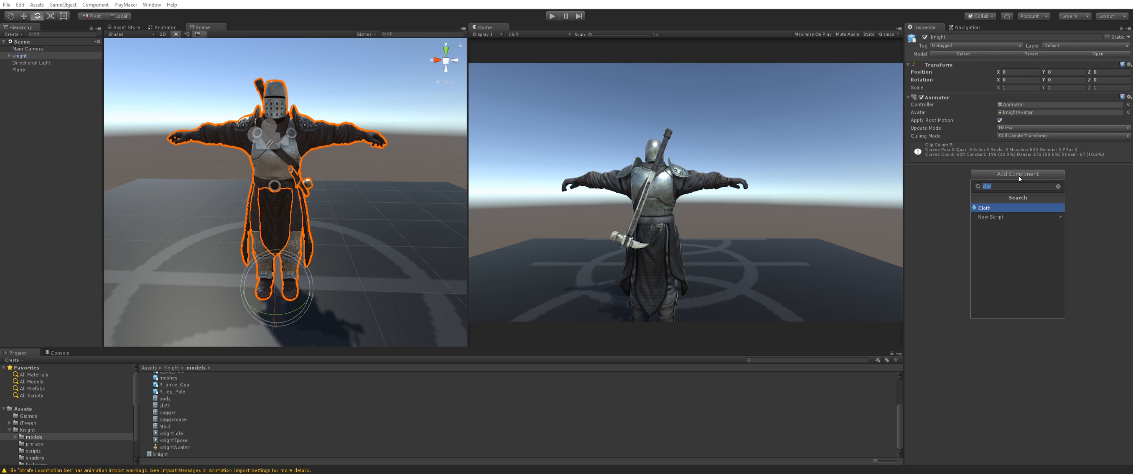
text(playmaker)
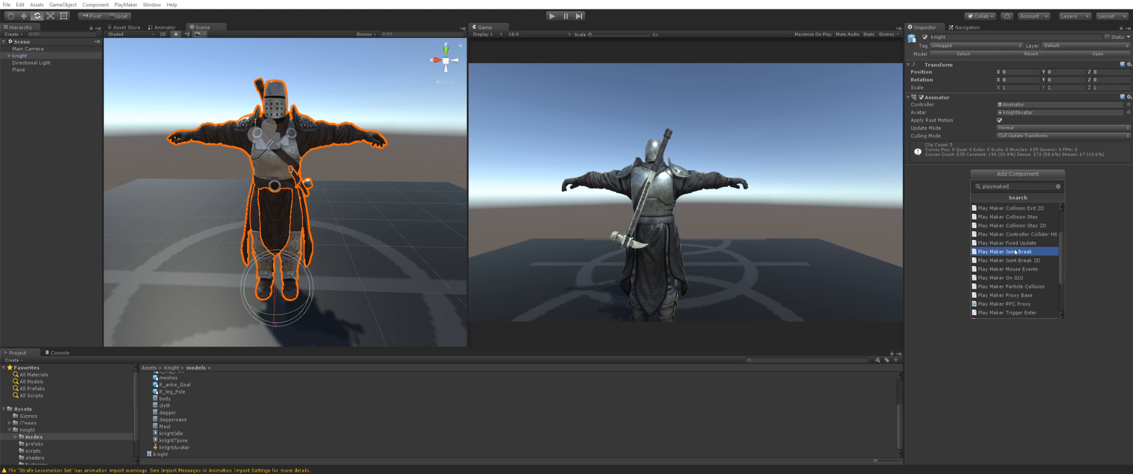
scroll(1016, 268, down, 5)
click(995, 297)
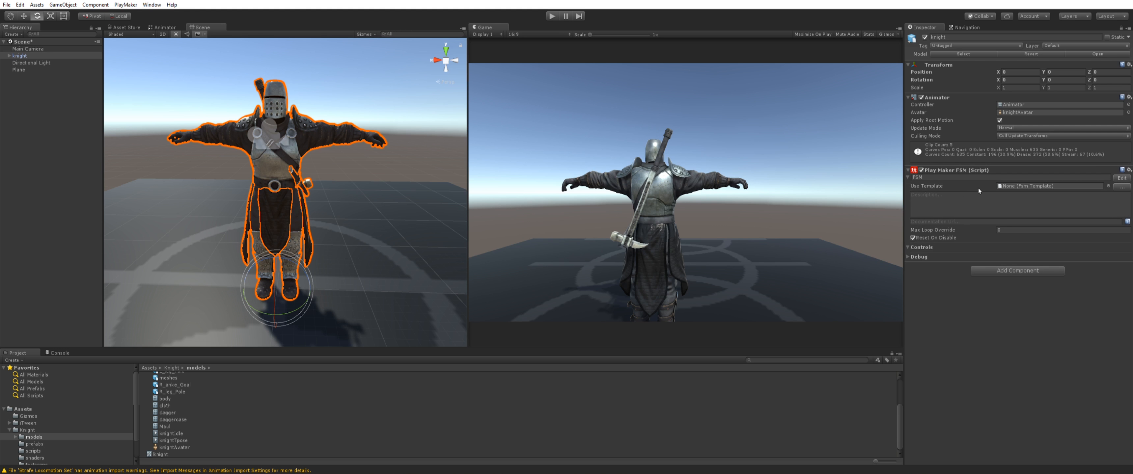
Name the knight's FSM Movement and open it in the PlayMaker editor
click(951, 177)
text(Movement)
click(1120, 178)
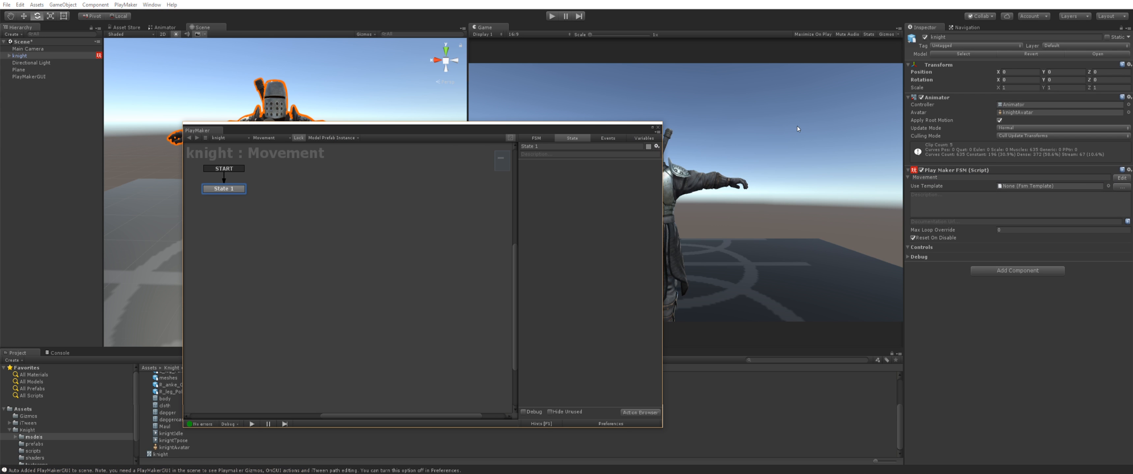
Add a Get Axis Vector action to State 1 of the Movement FSM
right_click(565, 339)
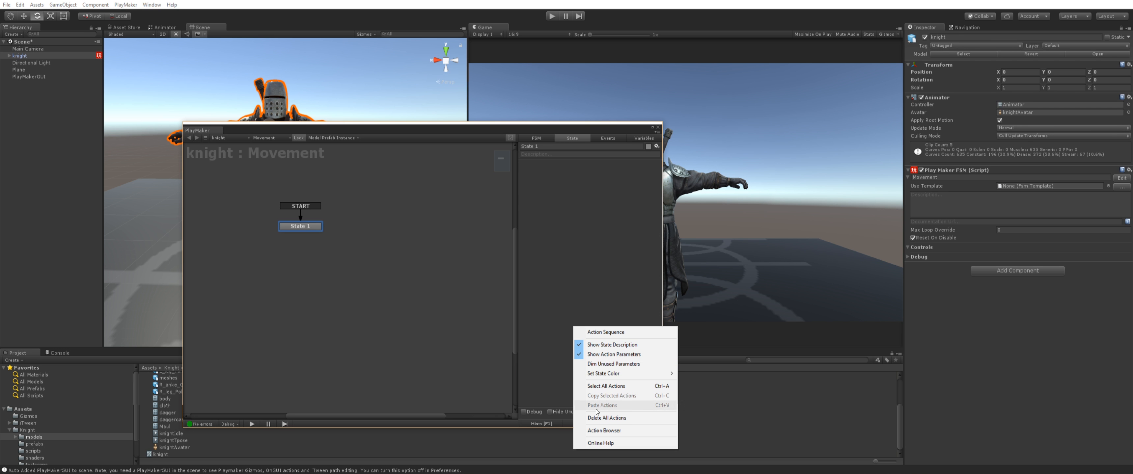
click(597, 431)
text(ge)
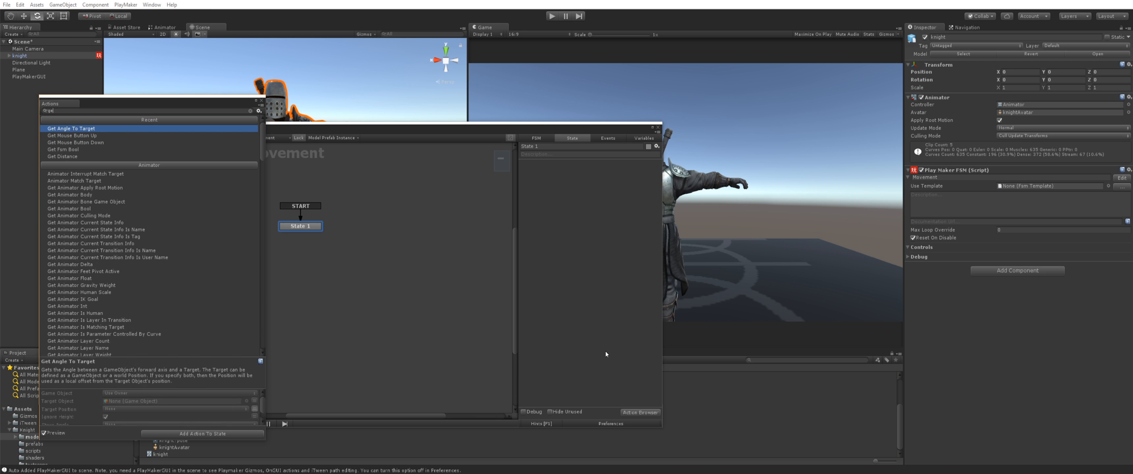
text(t axi)
key(Down)
key(Return)
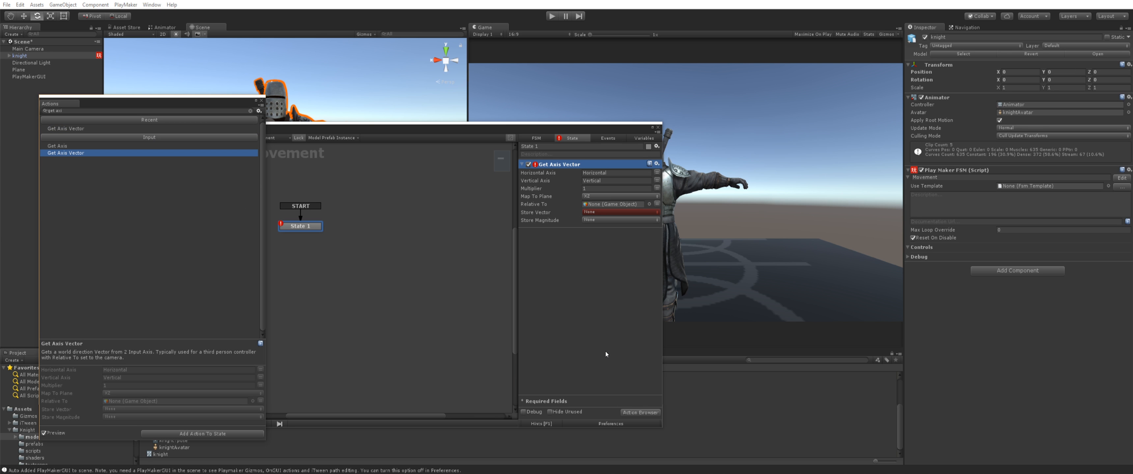
Store the Get Axis Vector result in a new variable named InputVector and close the action browser
click(587, 215)
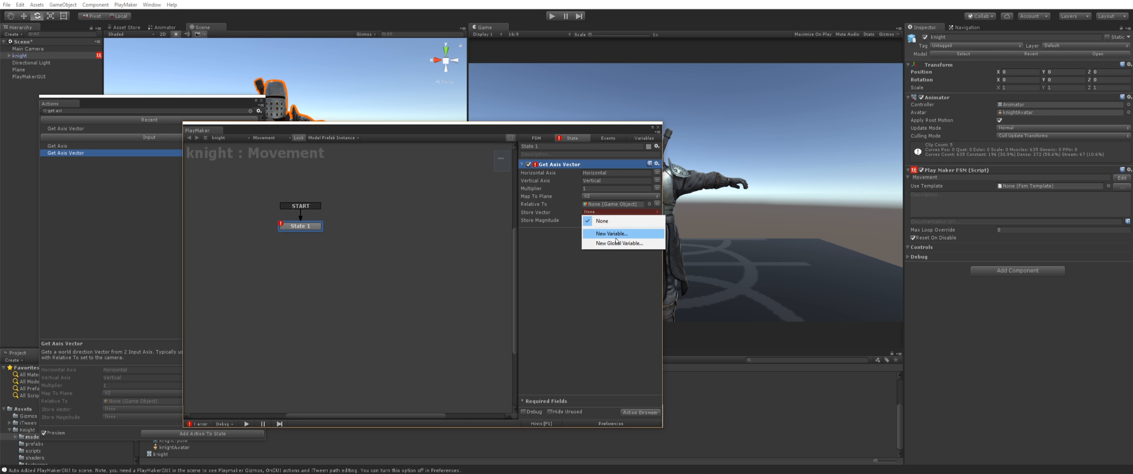
click(622, 242)
text(Input)
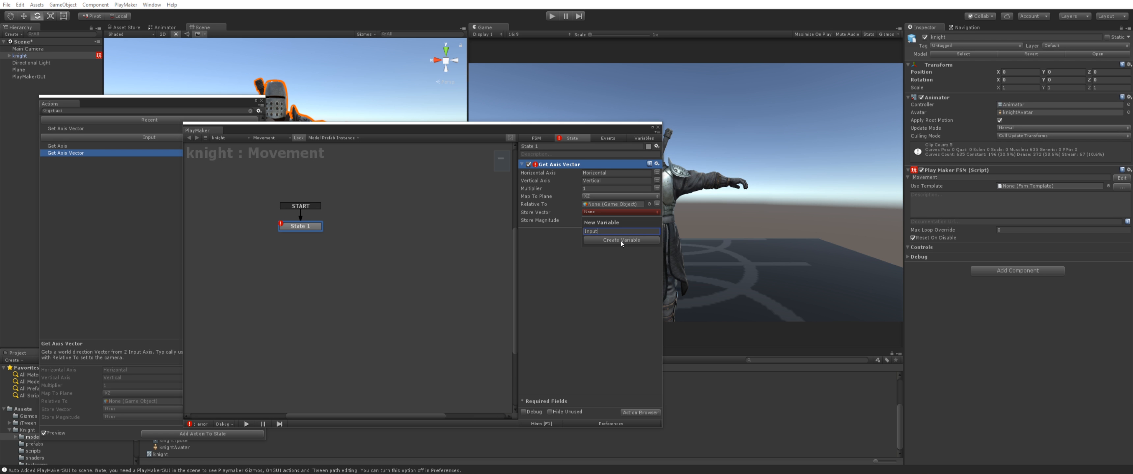
text(Vector)
click(621, 241)
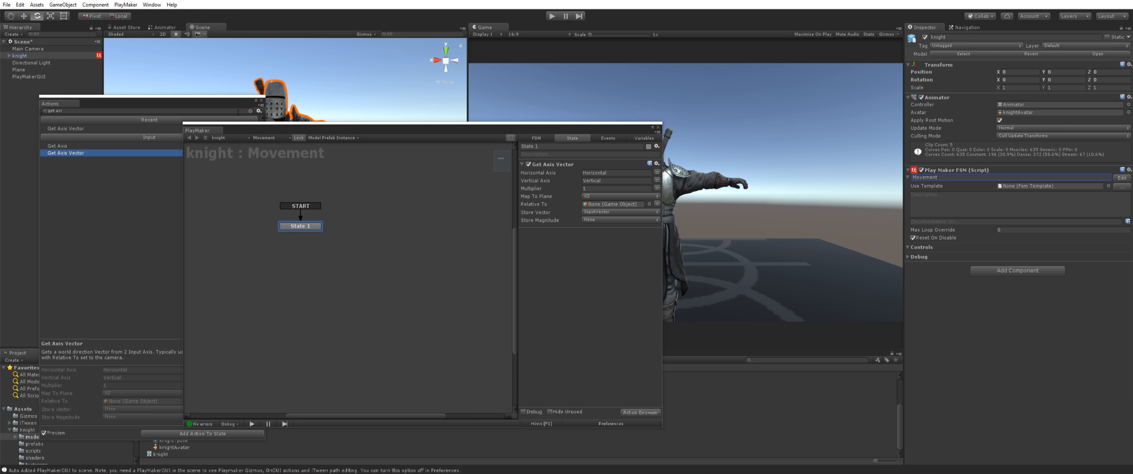
click(261, 100)
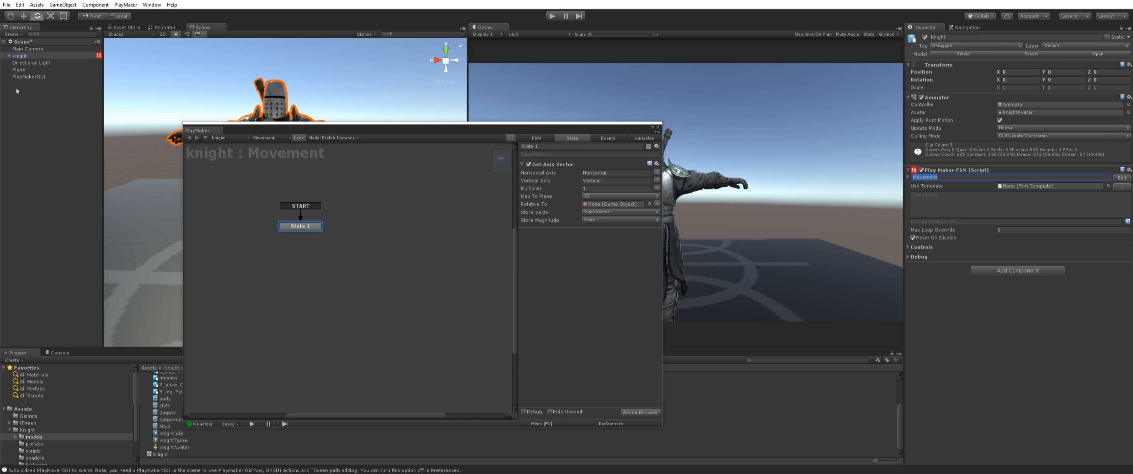
Create an empty game object at the root of the scene hierarchy and name it CameraBASE
click(9, 56)
right_click(33, 155)
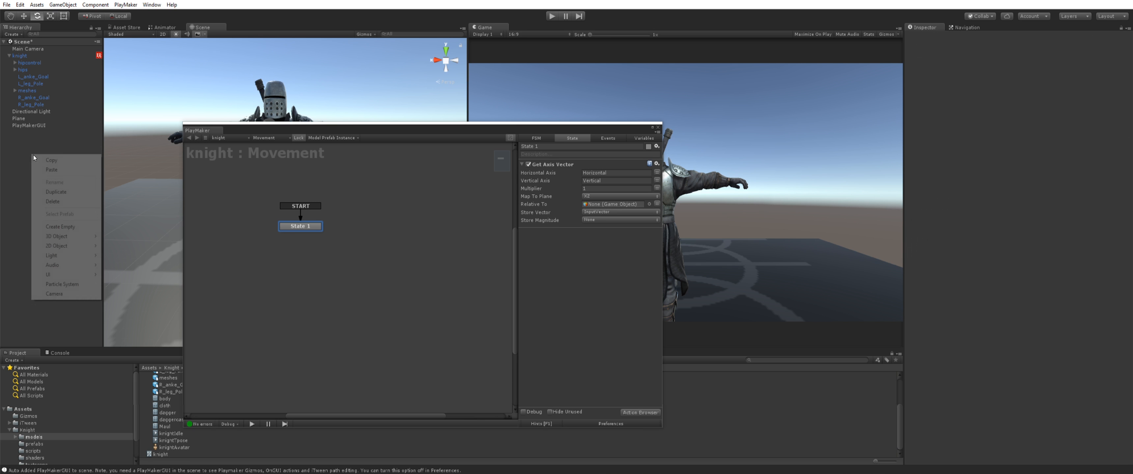
click(60, 232)
key(F2)
text(Cmaera)
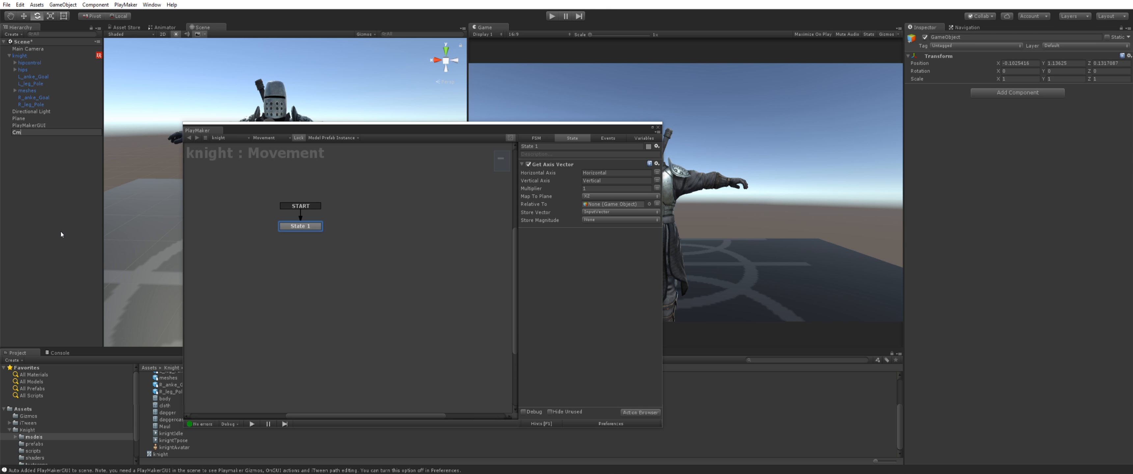
key(BackSpace)
text(ameraBASE)
key(Return)
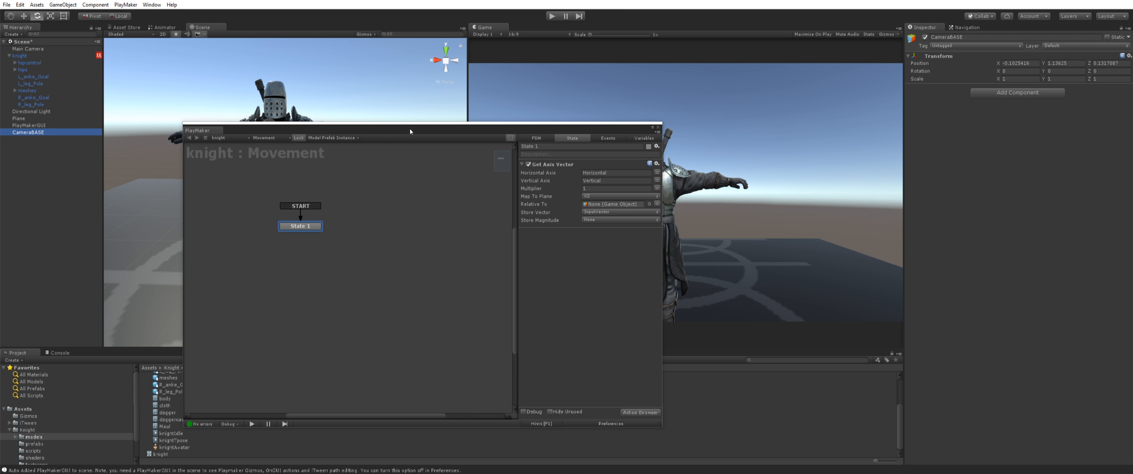
Make CameraBASE a child of the knight and move it to the knight's neck height, about Y 1.616 and Z -0.035
drag(410, 131, 448, 254)
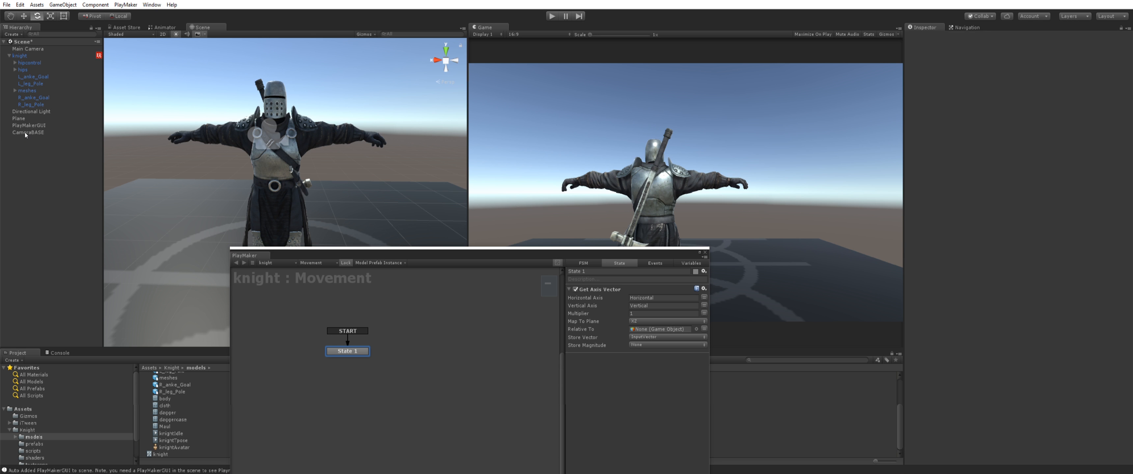
drag(25, 133, 22, 58)
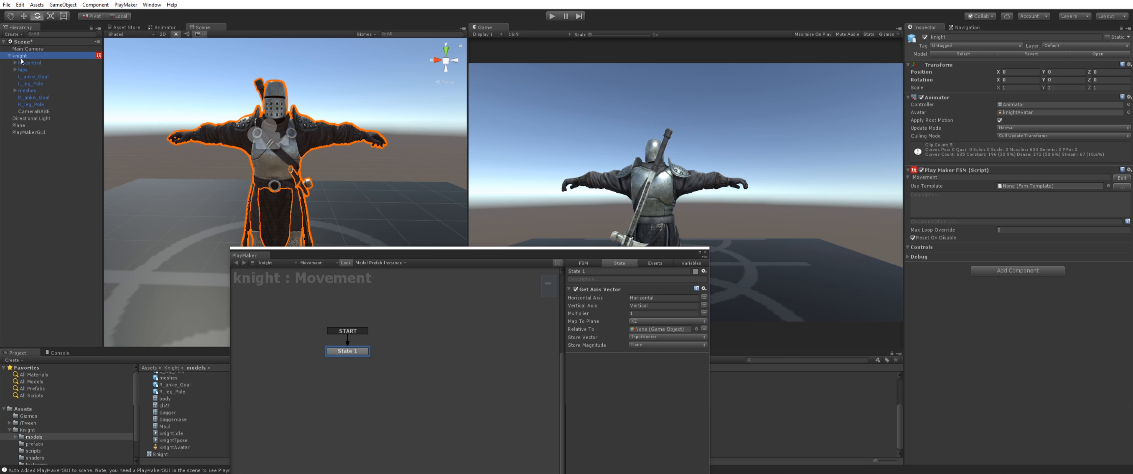
scroll(246, 188, down, 5)
scroll(283, 218, up, 3)
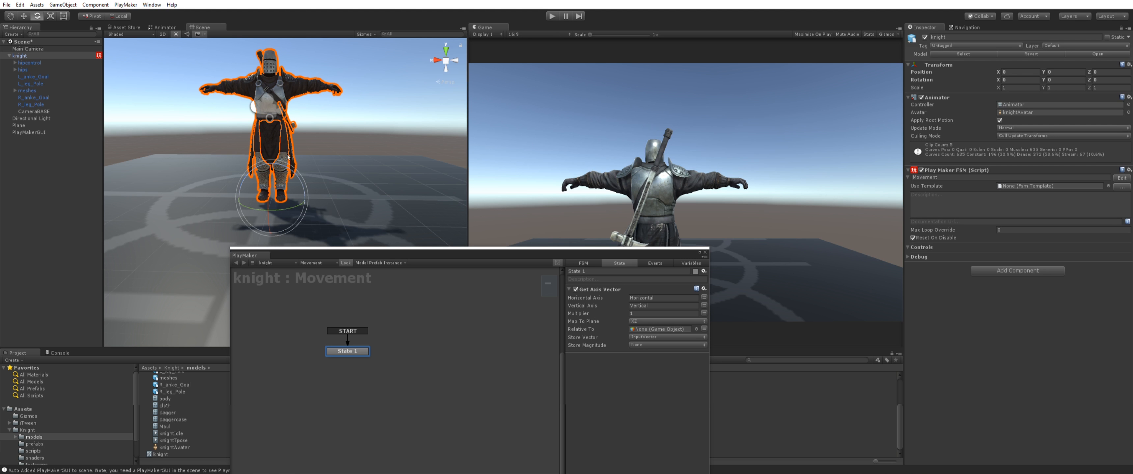
click(34, 111)
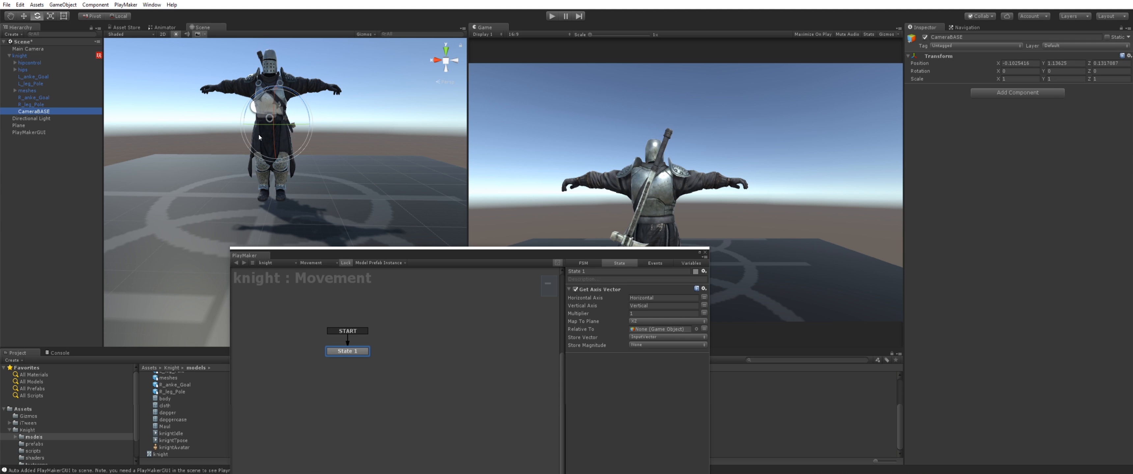
key(w)
drag(276, 85, 216, 164)
click(437, 63)
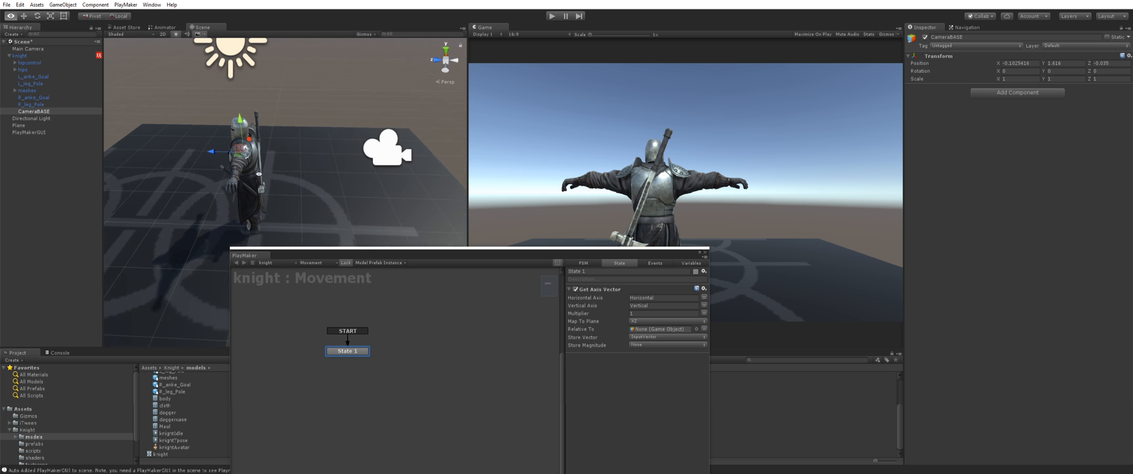
drag(276, 141, 285, 142)
Make Main Camera a child of CameraBASE and center CameraBASE on the knight's upper body at about X 0.029, Y 1.599
drag(20, 50, 42, 113)
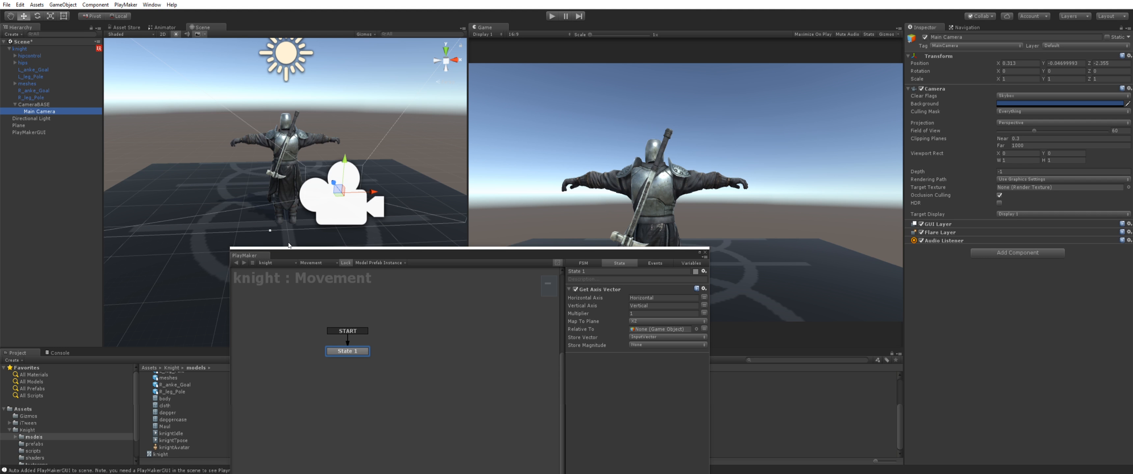
click(34, 105)
mouse_move(283, 143)
mouse_down()
mouse_move(269, 138)
mouse_move(282, 138)
mouse_up()
drag(487, 254, 509, 362)
drag(320, 144, 351, 212)
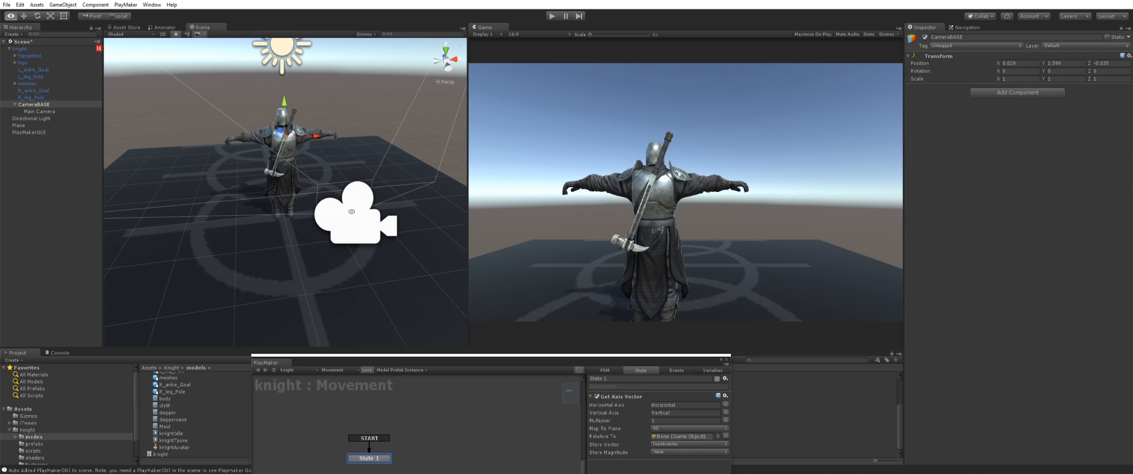
Add a PlayMaker FSM to CameraBASE, name it CameraRotate and open it for editing
click(1003, 93)
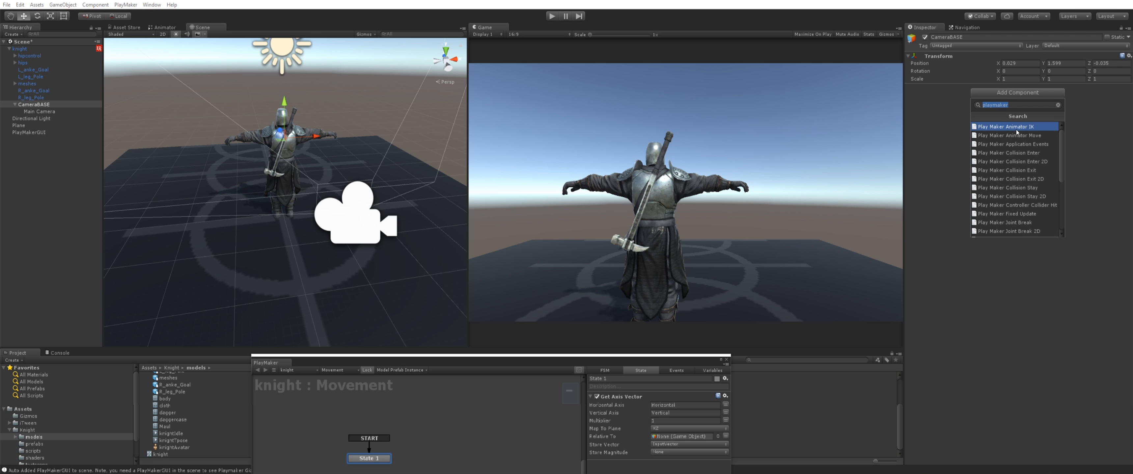
text(fsm)
click(1007, 139)
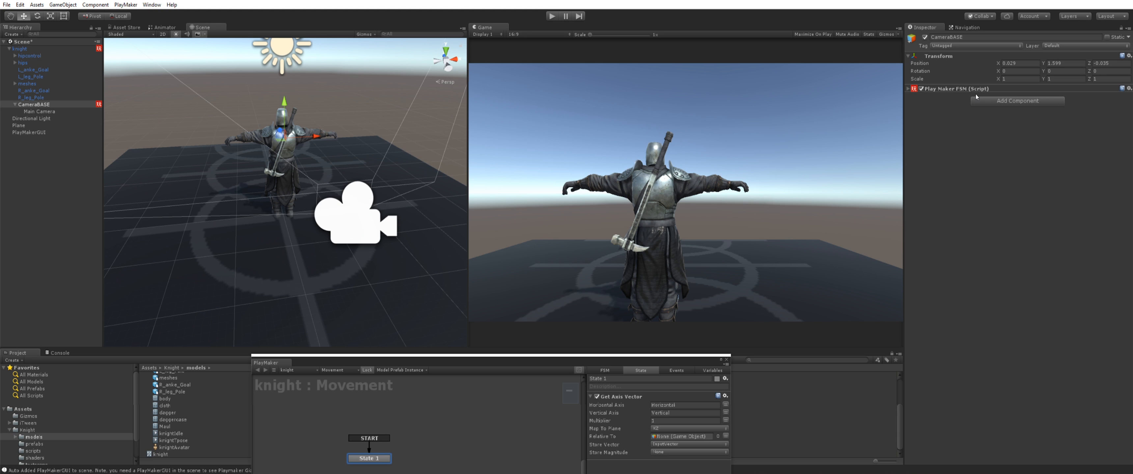
click(974, 94)
text(CameraRotate)
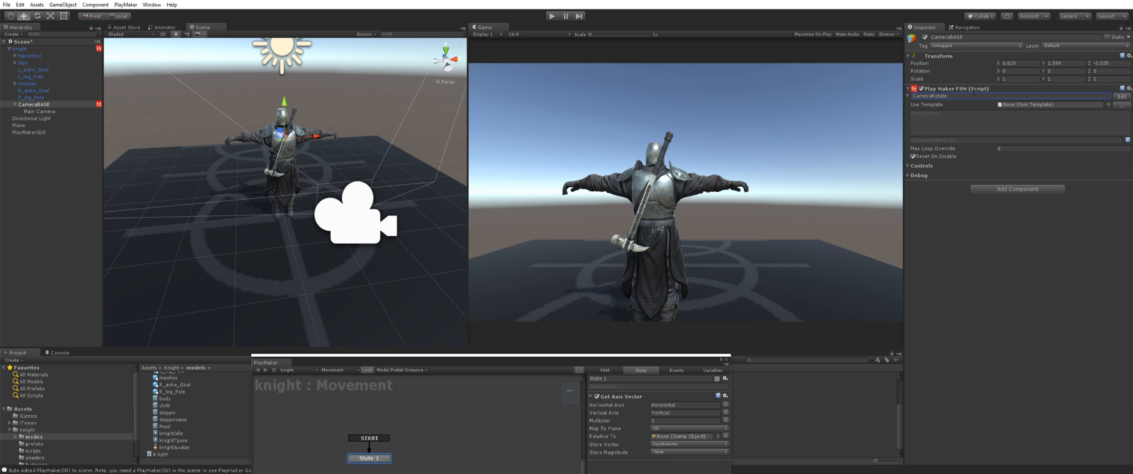
click(1120, 98)
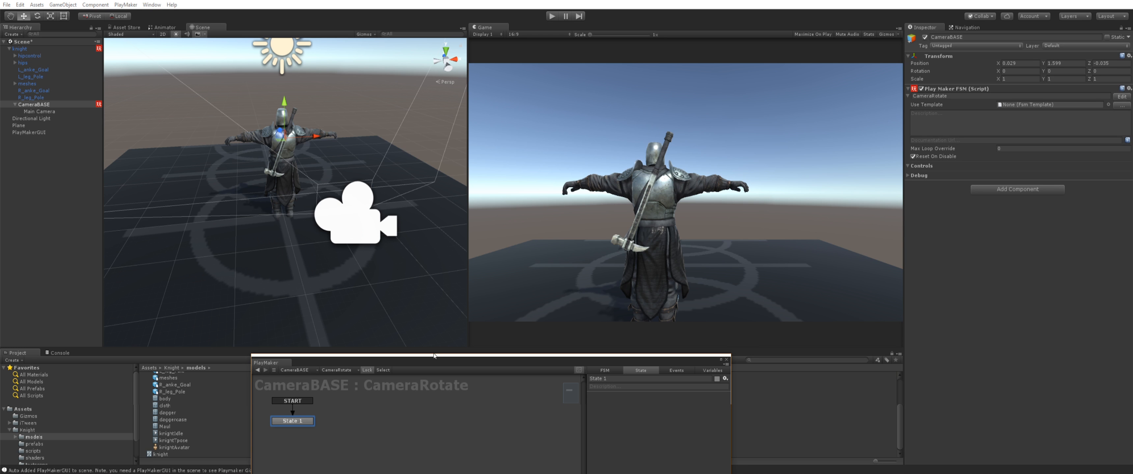
Rename State 1 of the CameraRotate FSM to CameraRotate and add a Mouse Look action to it
drag(442, 370, 421, 198)
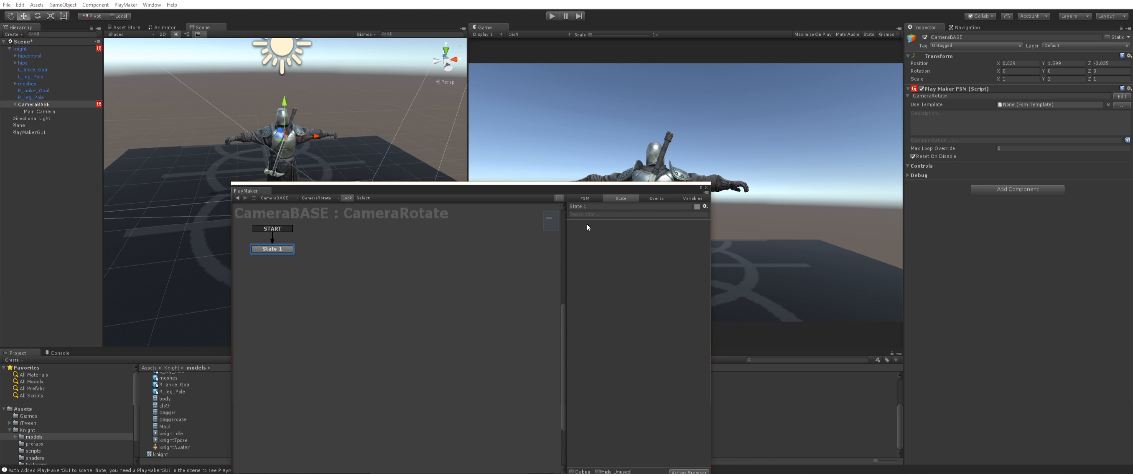
click(596, 206)
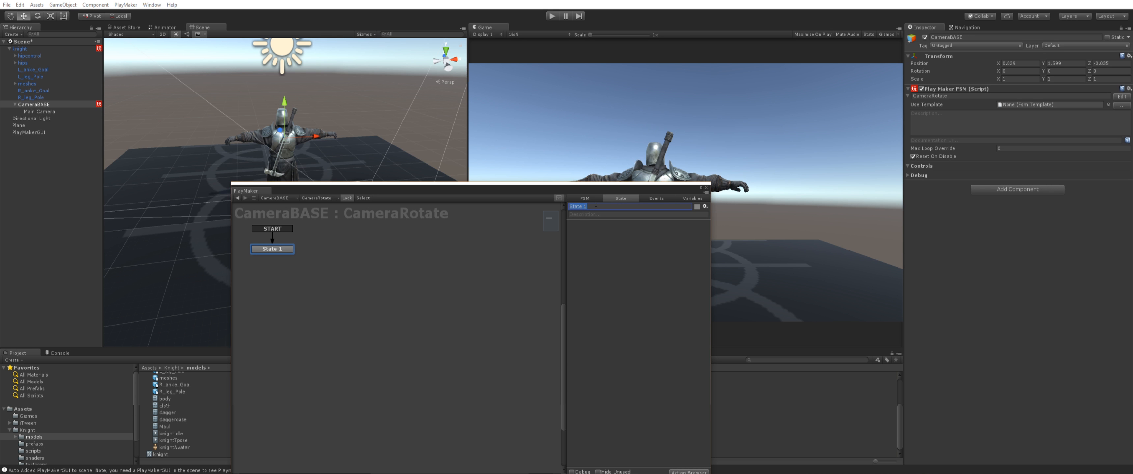
text(CameraRotate)
right_click(616, 249)
click(647, 353)
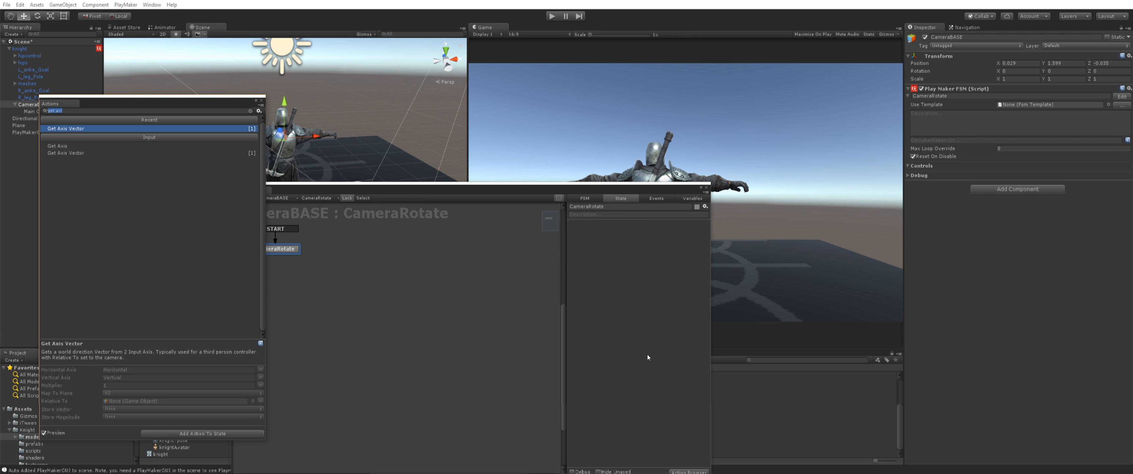
text(mouselo)
key(Return)
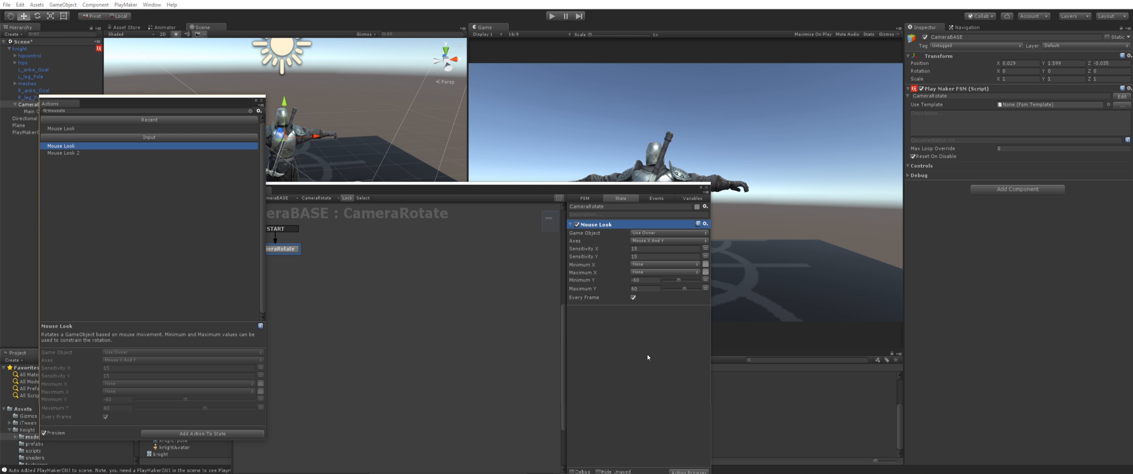
Set the Mouse Look action's Sensitivity X and Sensitivity Y to 3 and close the action browser and FSM editor
click(656, 253)
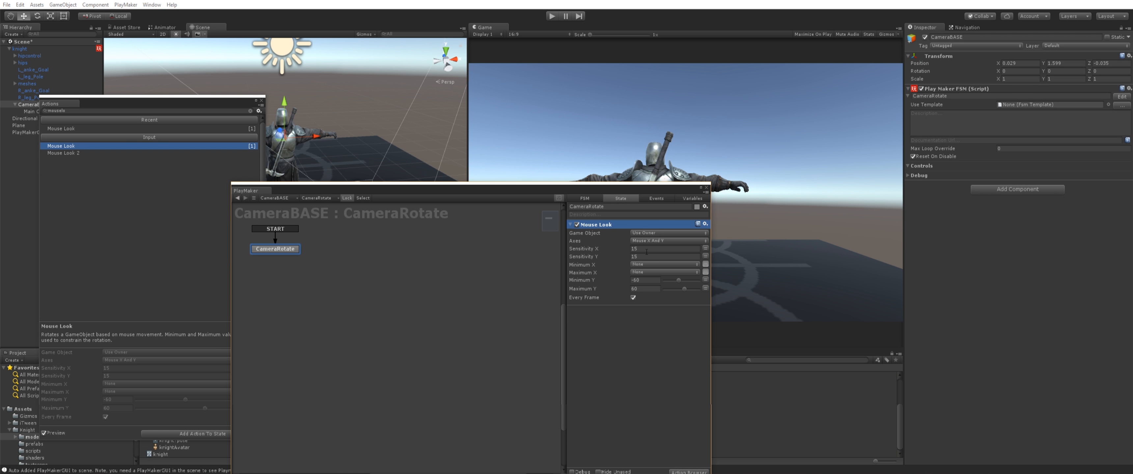
click(647, 249)
key(Tab)
text(3)
click(265, 102)
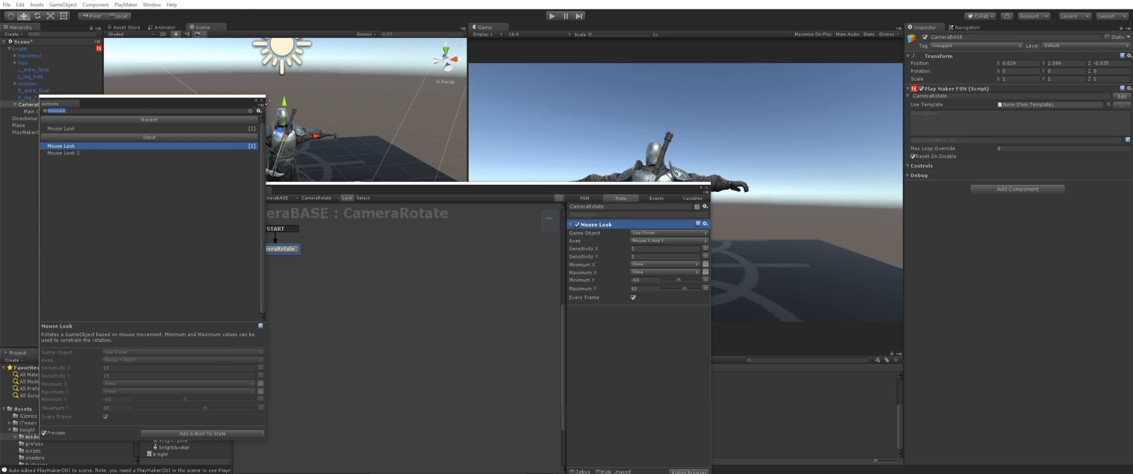
click(262, 102)
drag(362, 189, 651, 173)
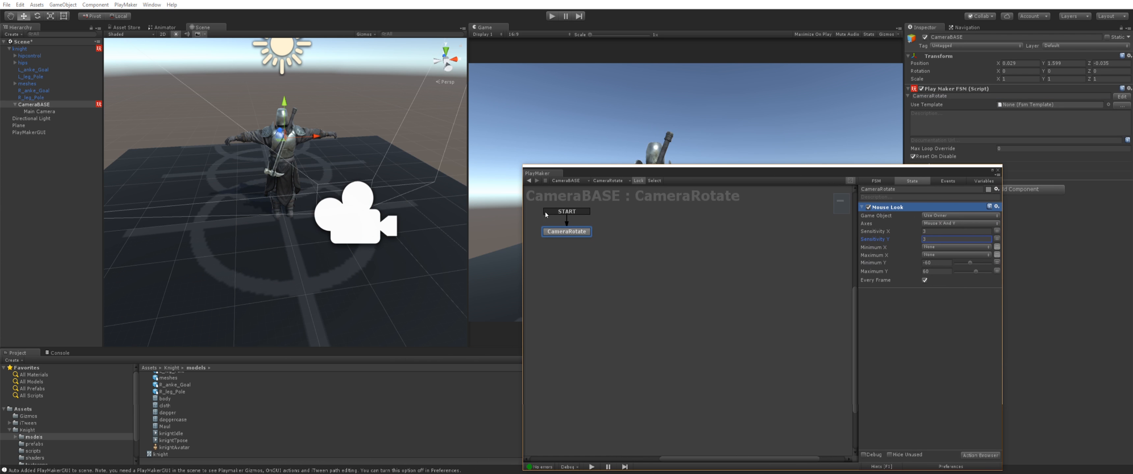
click(998, 171)
Add a second PlayMaker FSM to CameraBASE and name it CameraFollow
click(1029, 189)
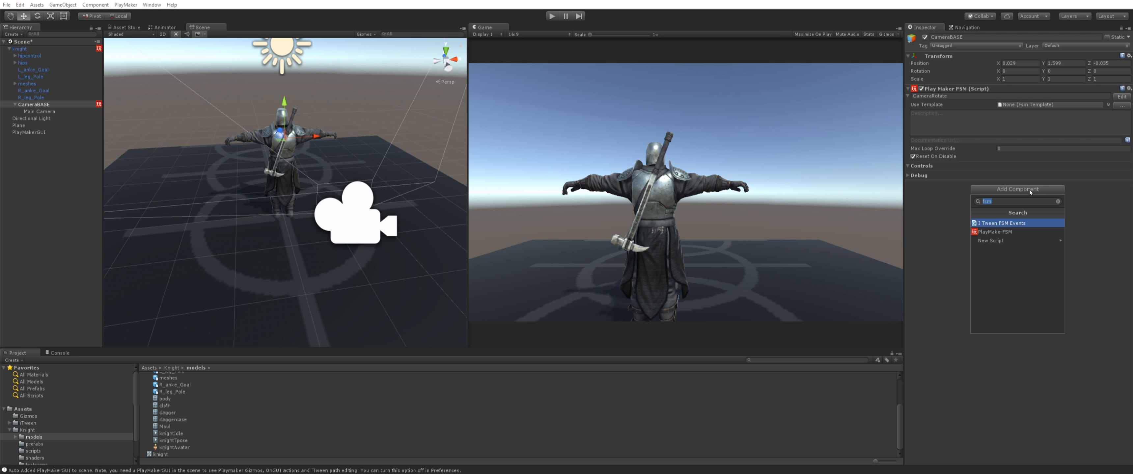
key(Down)
key(Return)
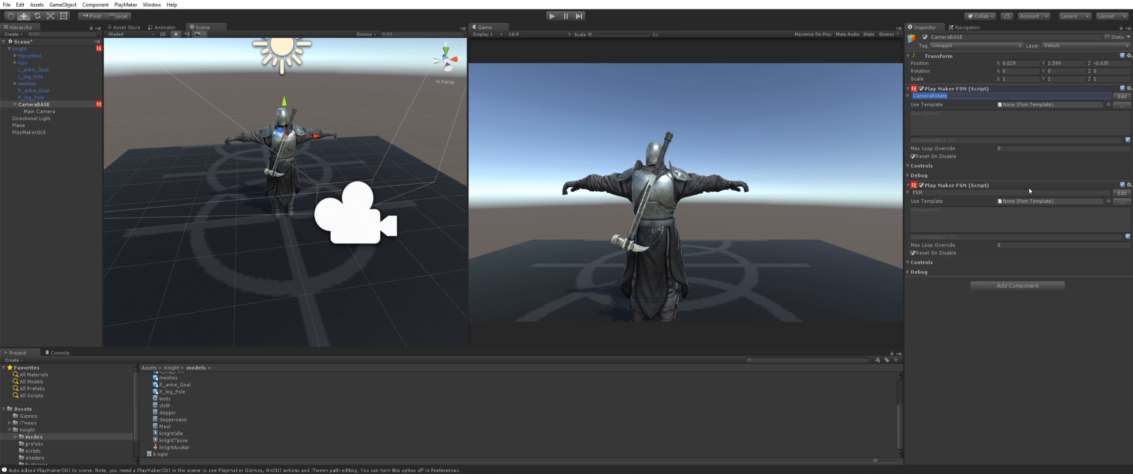
click(984, 191)
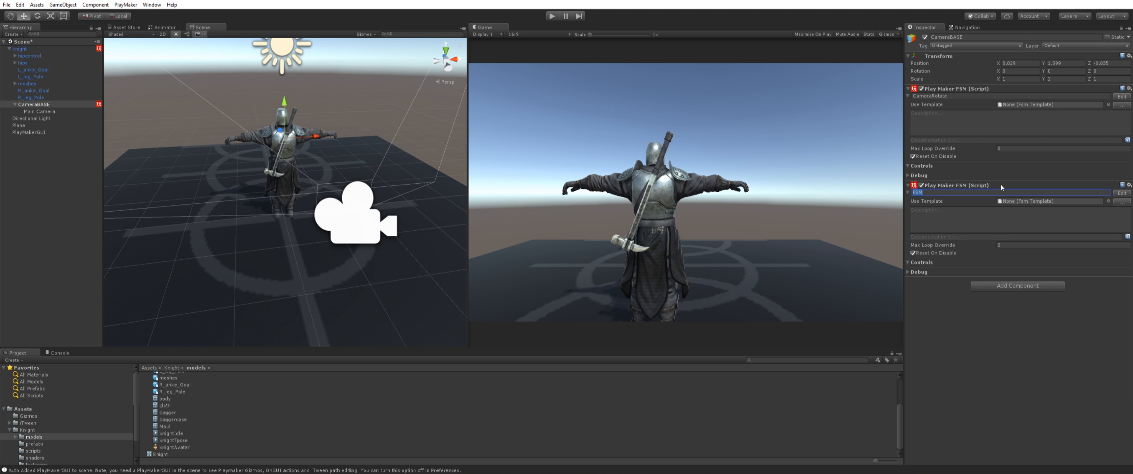
text(CameraFollow)
Move CameraBASE out of the knight to the root of the scene hierarchy
click(28, 178)
right_click(21, 162)
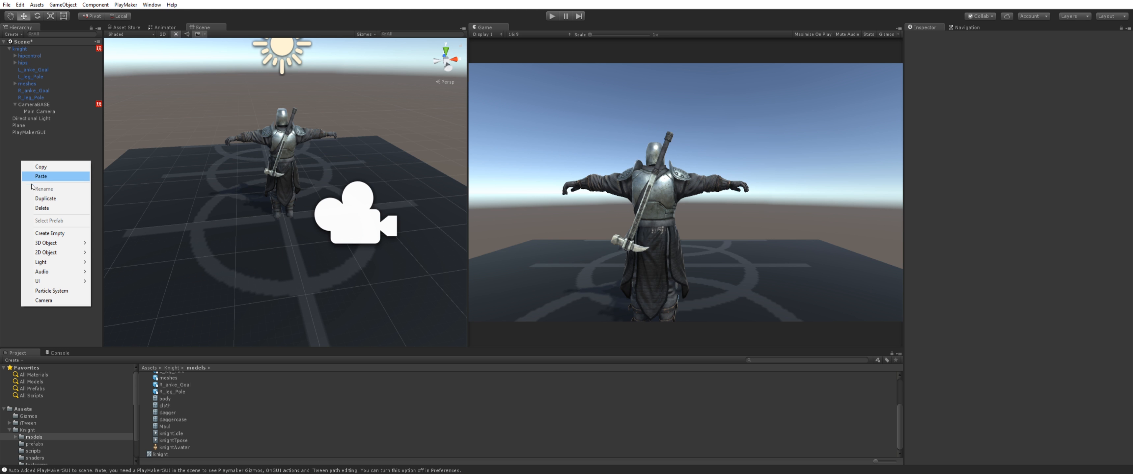
drag(27, 129, 26, 165)
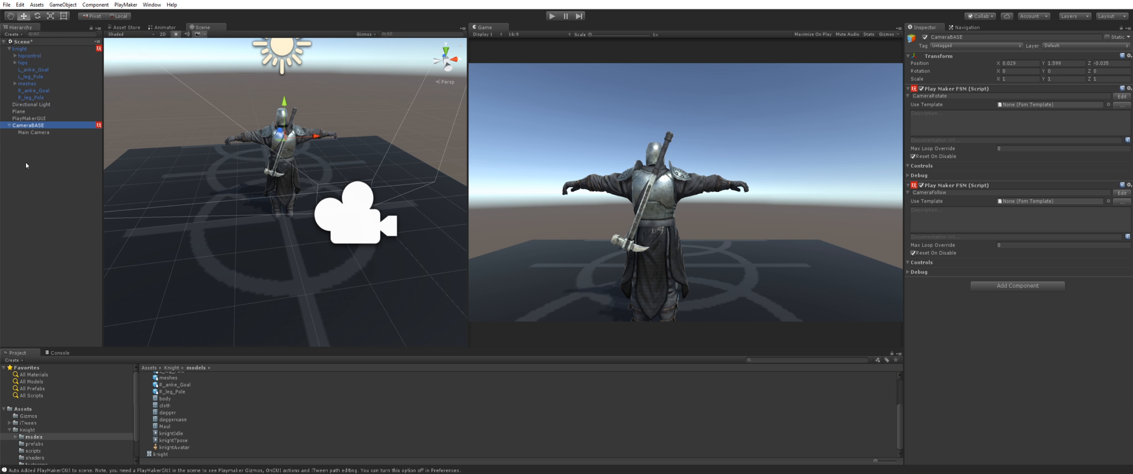
Create an empty child object of CameraBASE named CameraFollow and reparent it to the knight
right_click(39, 173)
click(73, 247)
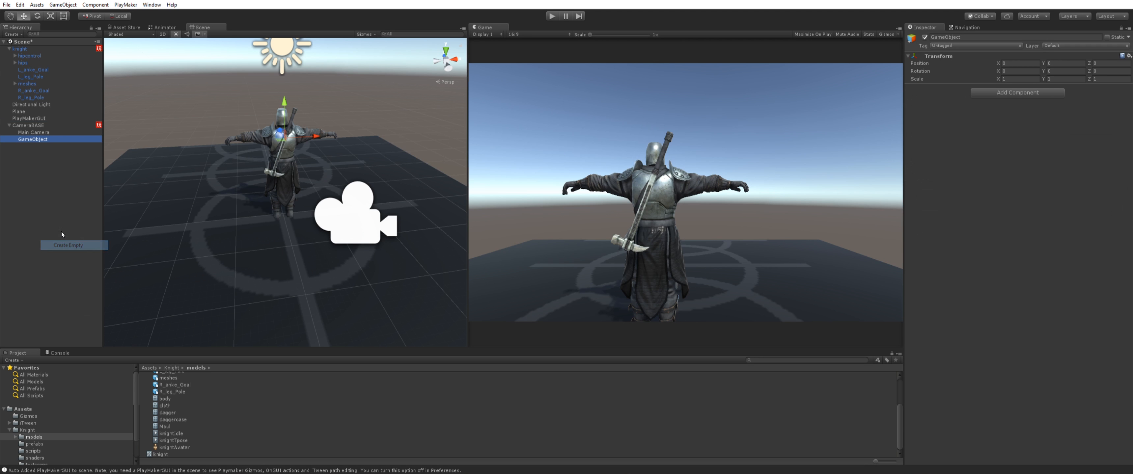
text(C)
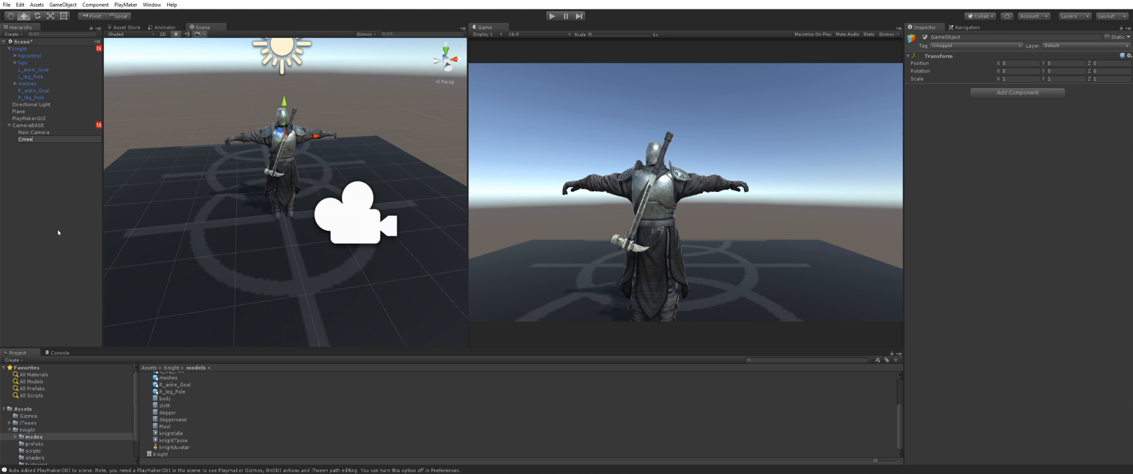
text(ameraFollow)
key(Return)
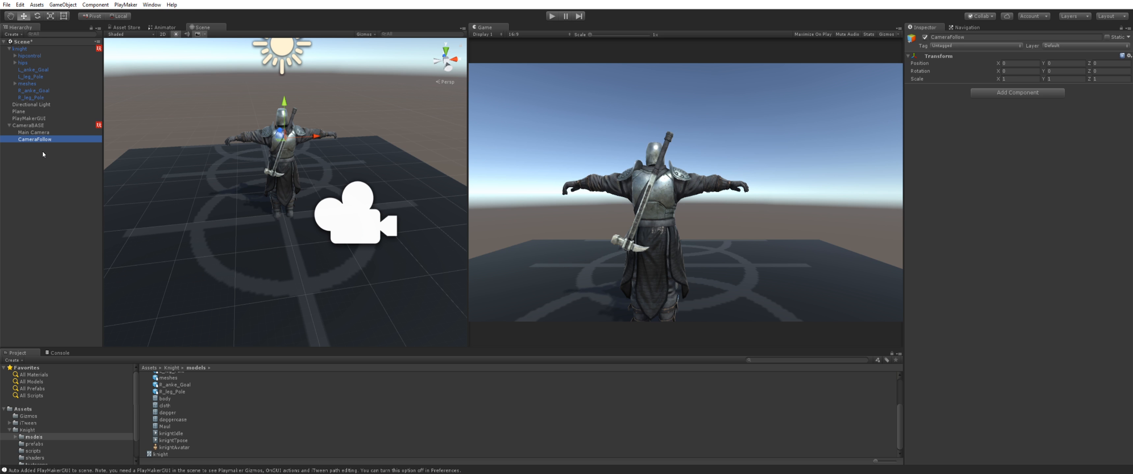
drag(47, 148, 27, 49)
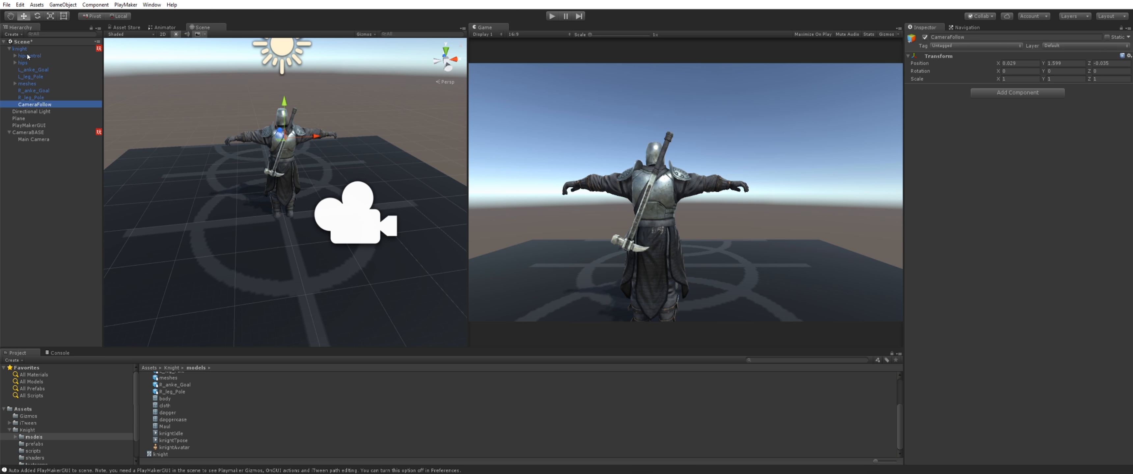
Open CameraBASE's CameraFollow FSM for editing and rename State 1 to Follow the player
click(27, 132)
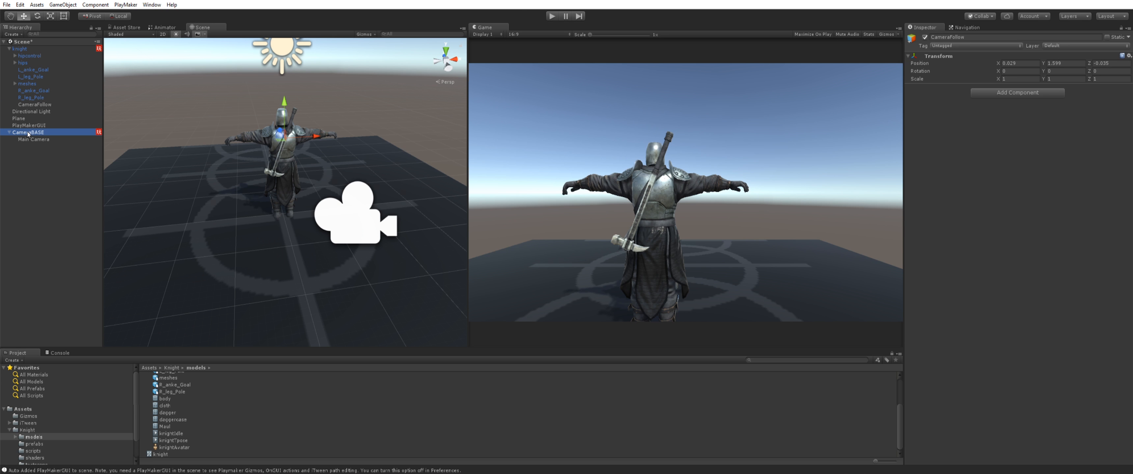
click(38, 106)
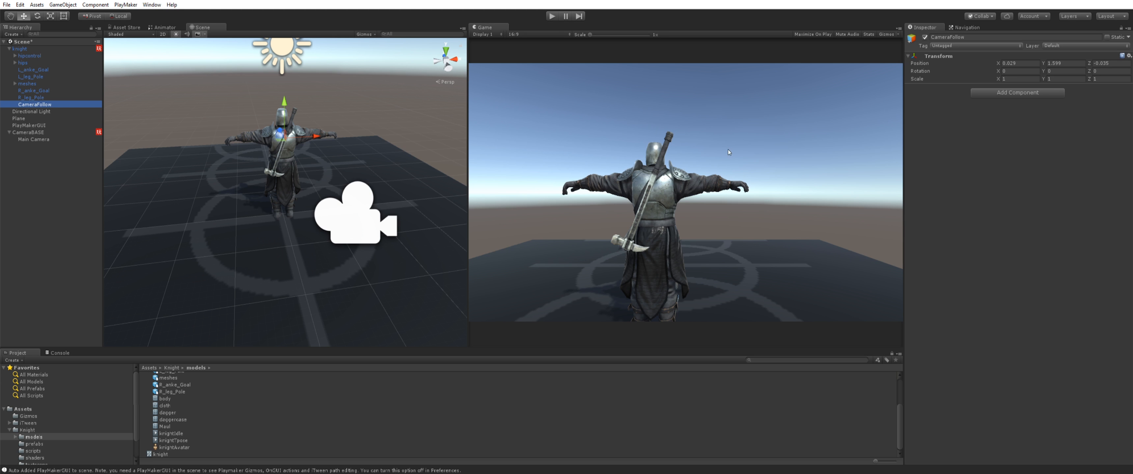
click(31, 132)
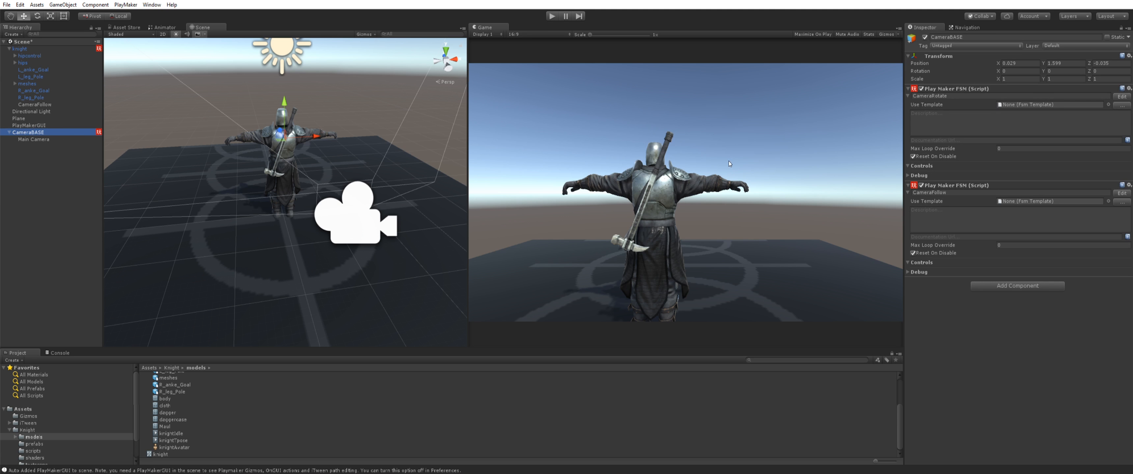
click(1122, 193)
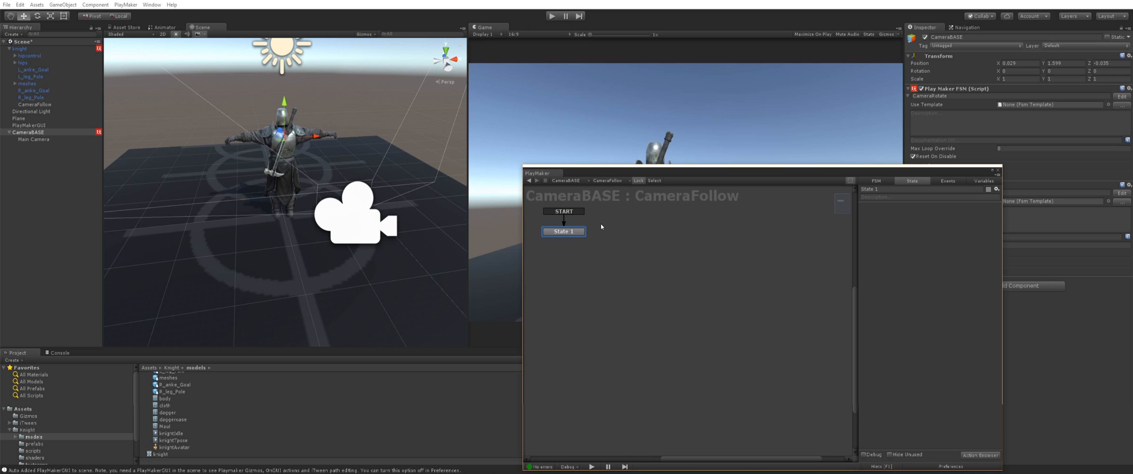
click(903, 190)
text(Follow tthe player)
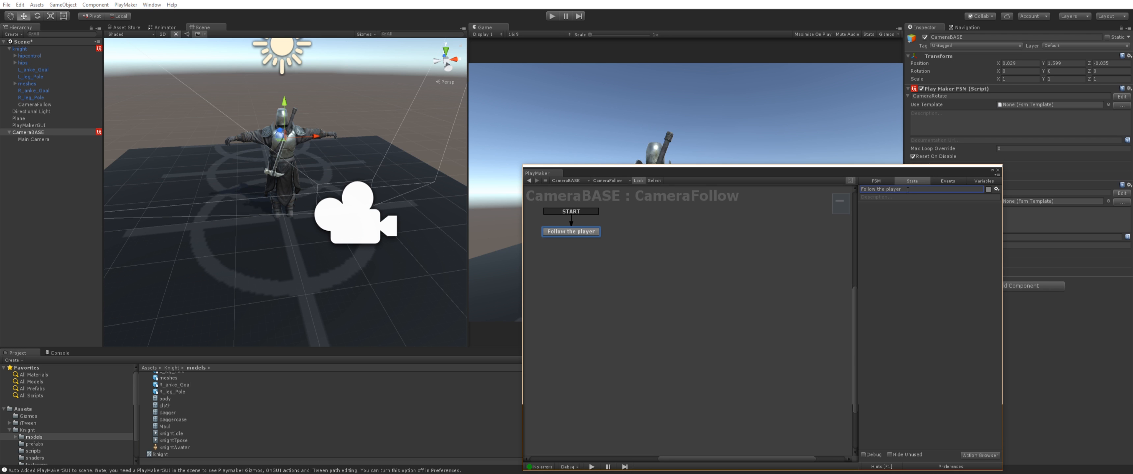
Search the PlayMaker action list for camera, smooth and follow actions suited to the Follow the player state
right_click(837, 209)
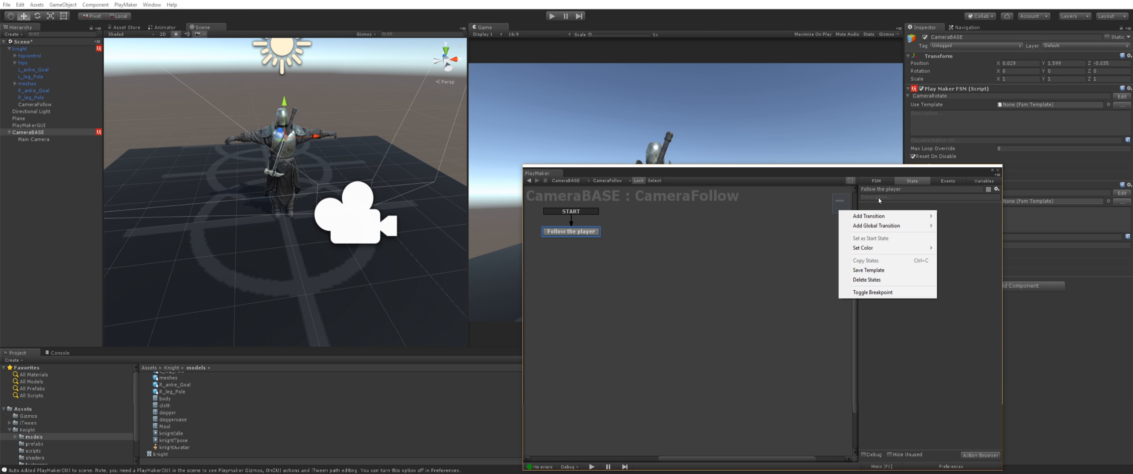
click(943, 356)
right_click(903, 383)
click(922, 366)
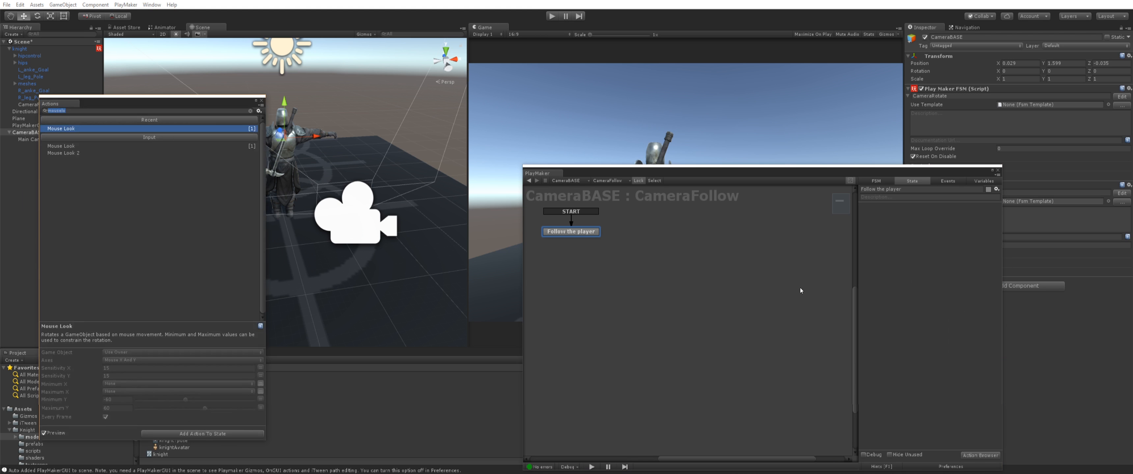
text(came)
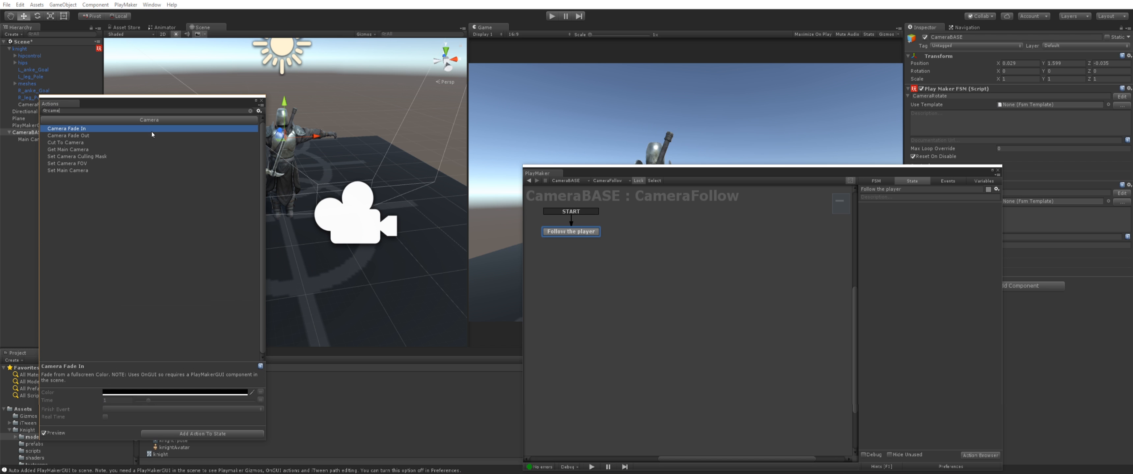
text(ra)
key(BackSpace)
key(BackSpace)
key(BackSpace)
key(BackSpace)
key(BackSpace)
key(BackSpace)
text(smoot)
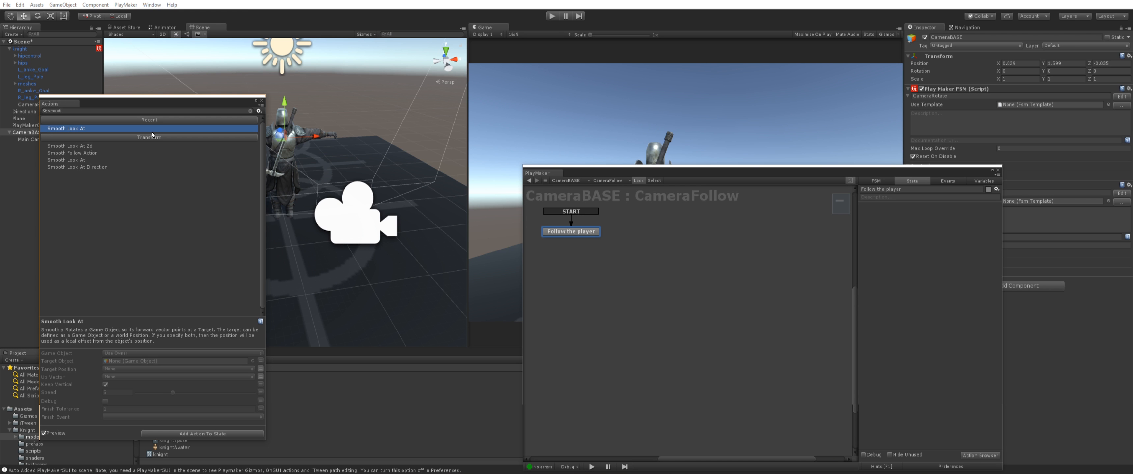
key(BackSpace)
key(BackSpace)
key(BackSpace)
key(BackSpace)
text(foll)
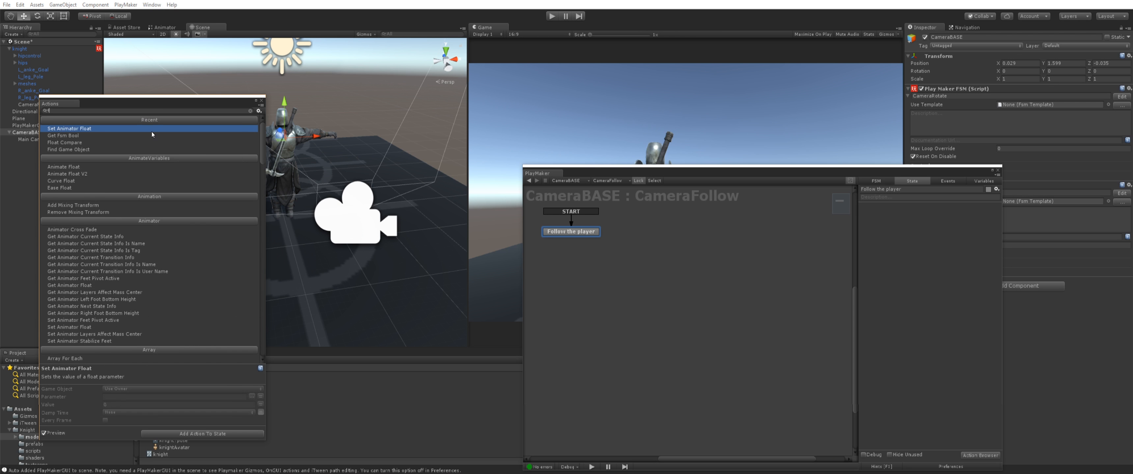
key(BackSpace)
key(BackSpace)
key(BackSpace)
key(BackSpace)
Look through the available move actions and add Move Towards to the Follow the player state
text(mov)
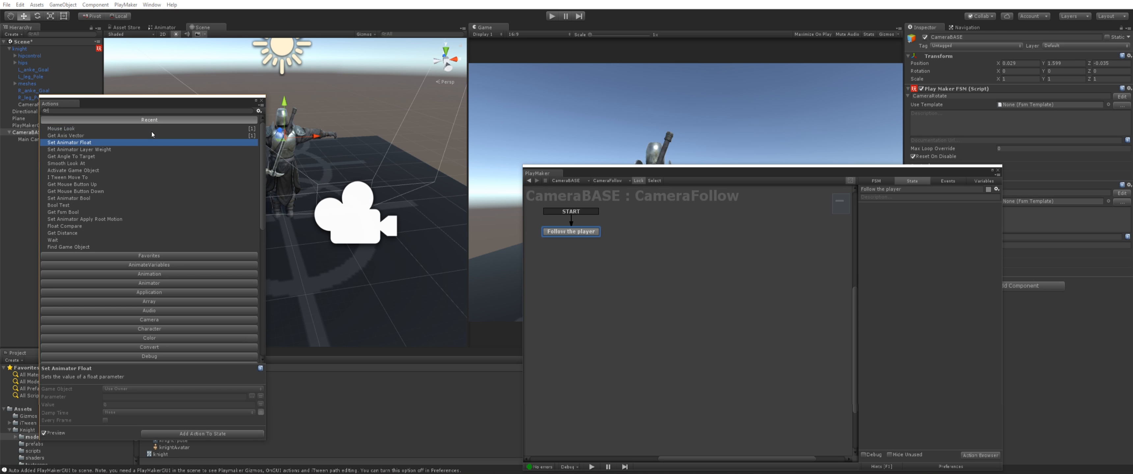
key(Down)
key(Down)
key(Down)
key(Down)
key(Down)
key(Down)
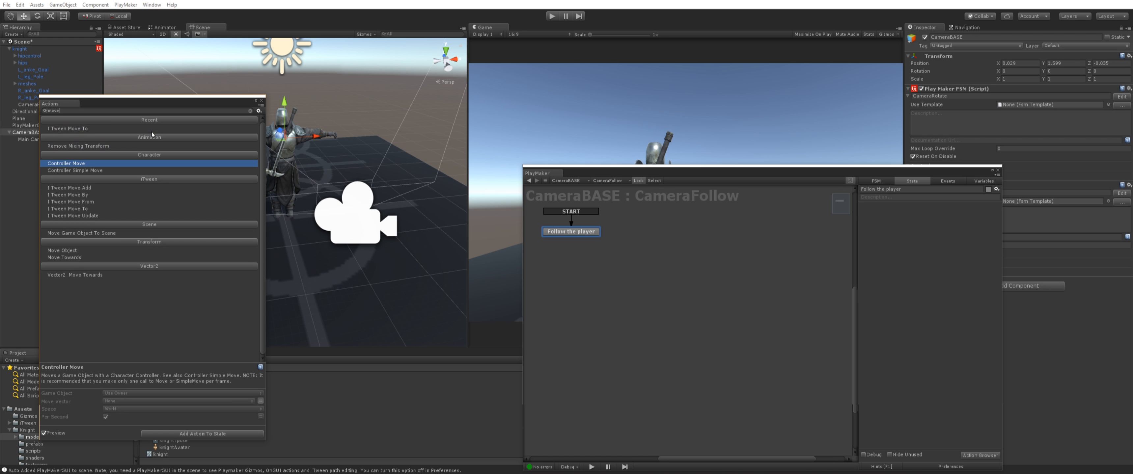
scroll(197, 152, down, 3)
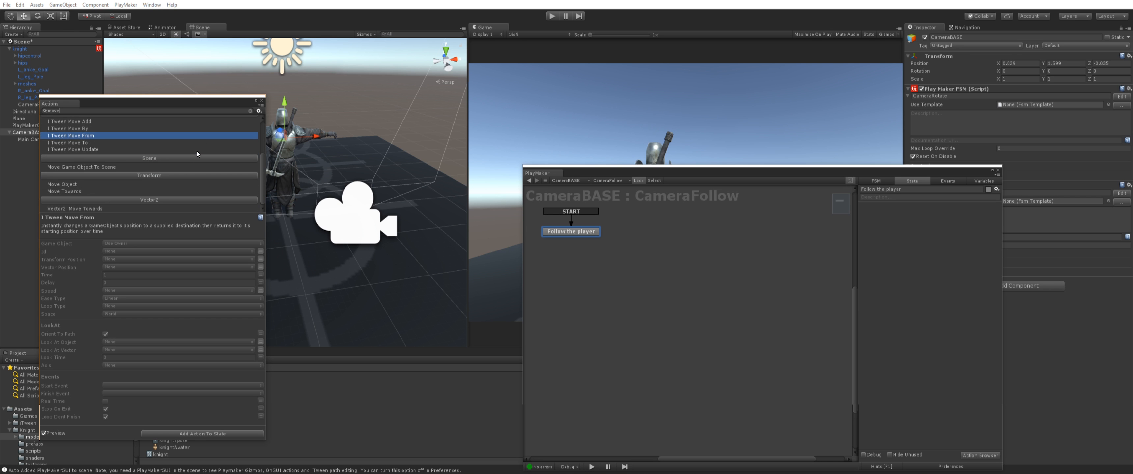
scroll(69, 194, up, 3)
click(67, 194)
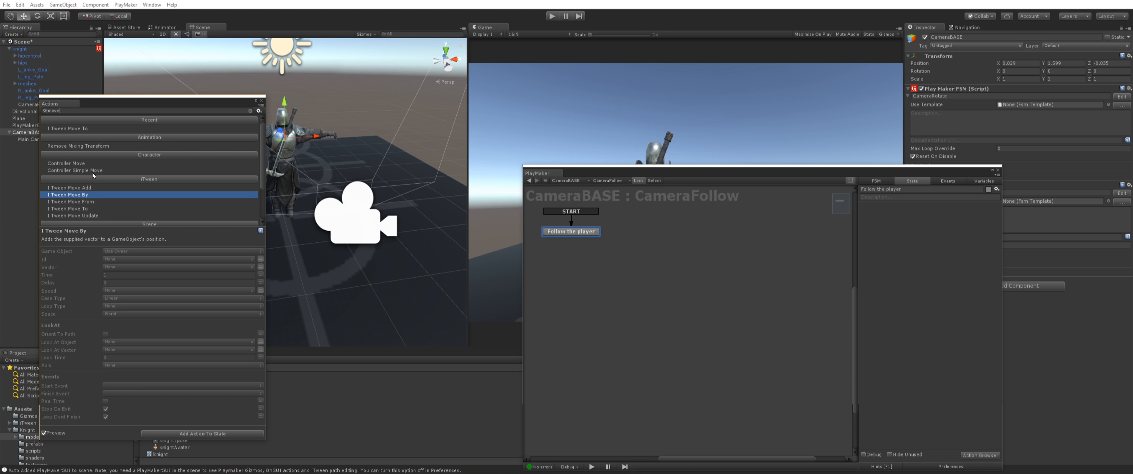
scroll(91, 180, down, 3)
click(88, 202)
click(89, 202)
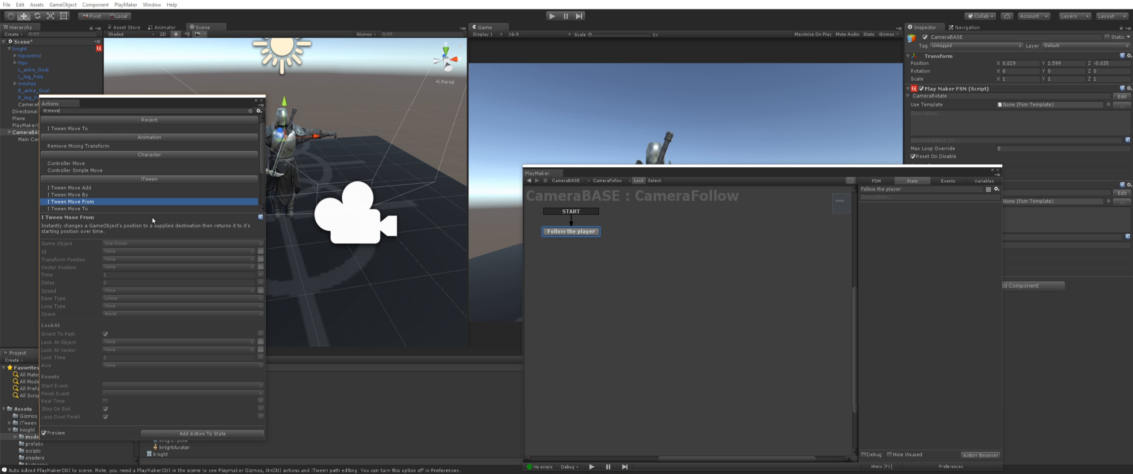
drag(149, 96, 149, 2)
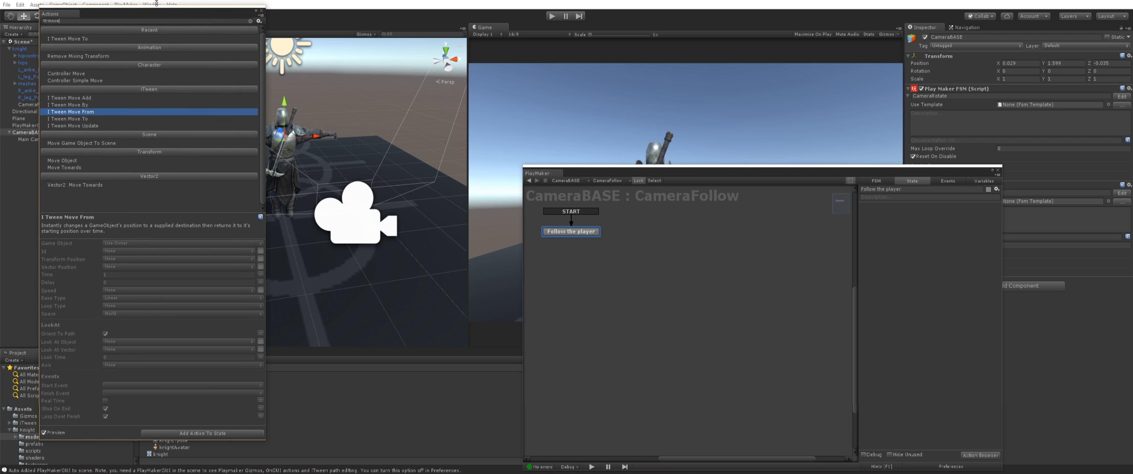
click(79, 164)
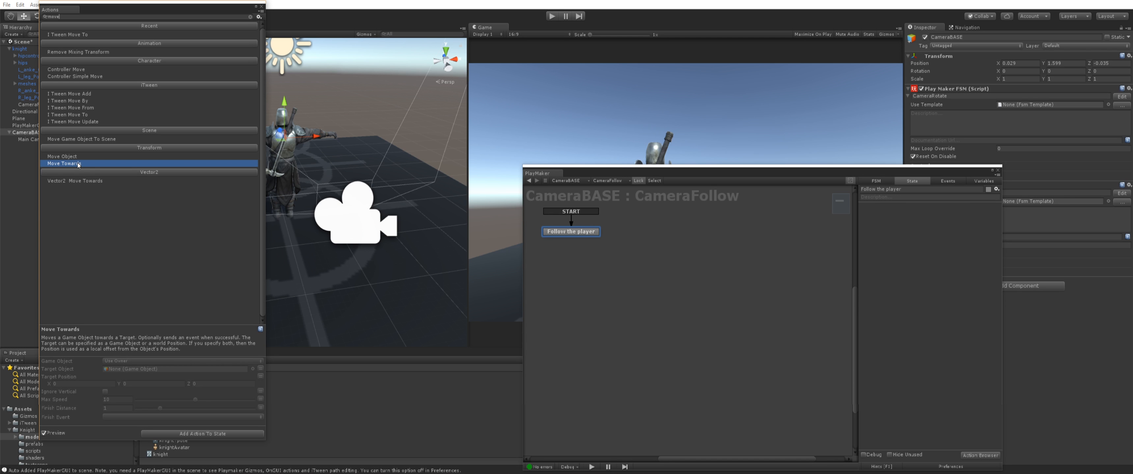
double_click(77, 164)
click(261, 7)
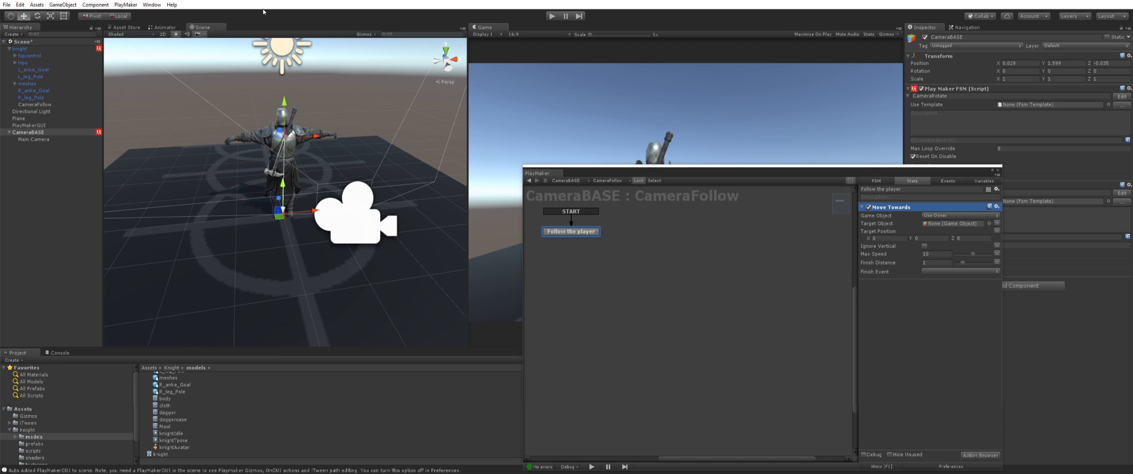
Set Move Towards' target object to CameraFollow, finish distance to 0 and max speed to 50, and play-test the scene
click(937, 259)
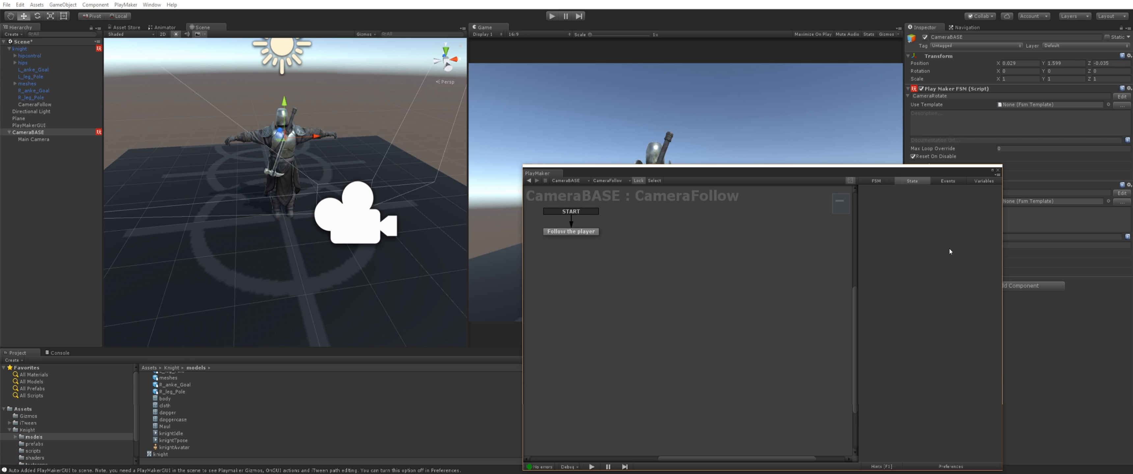
click(597, 232)
click(936, 261)
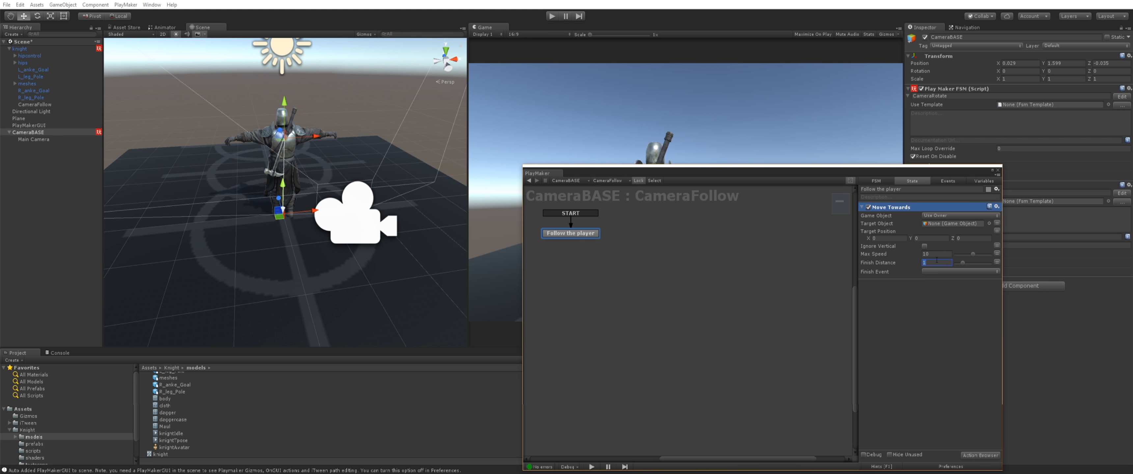
click(948, 225)
drag(33, 104, 953, 233)
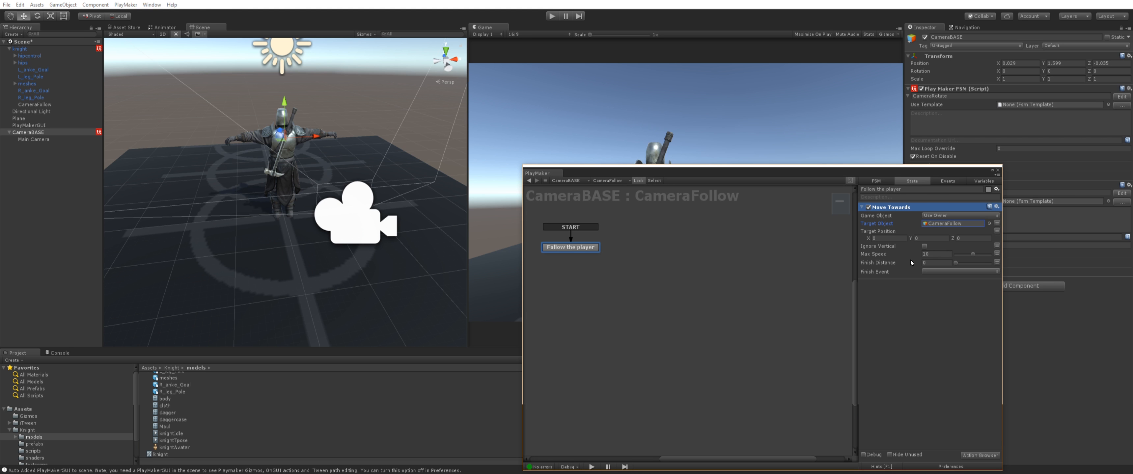
click(936, 254)
click(916, 309)
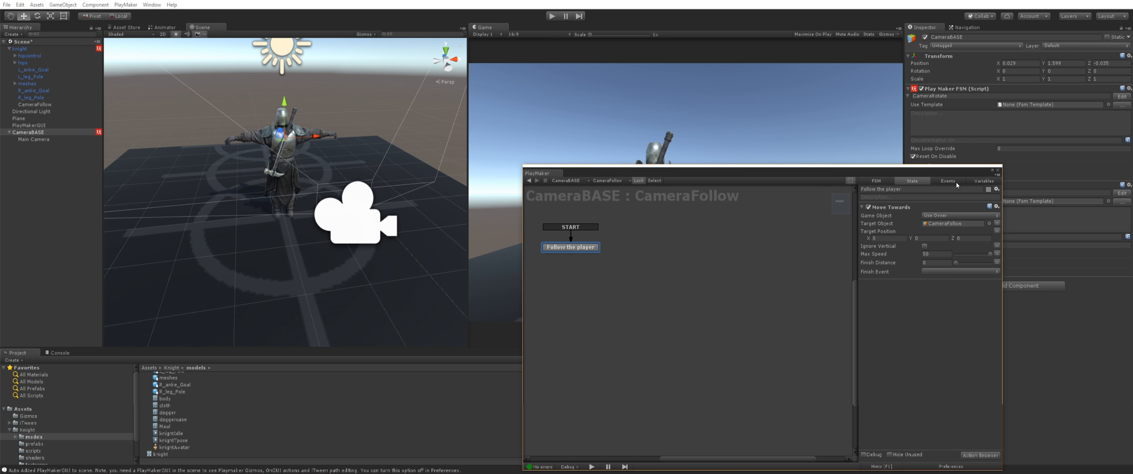
click(997, 170)
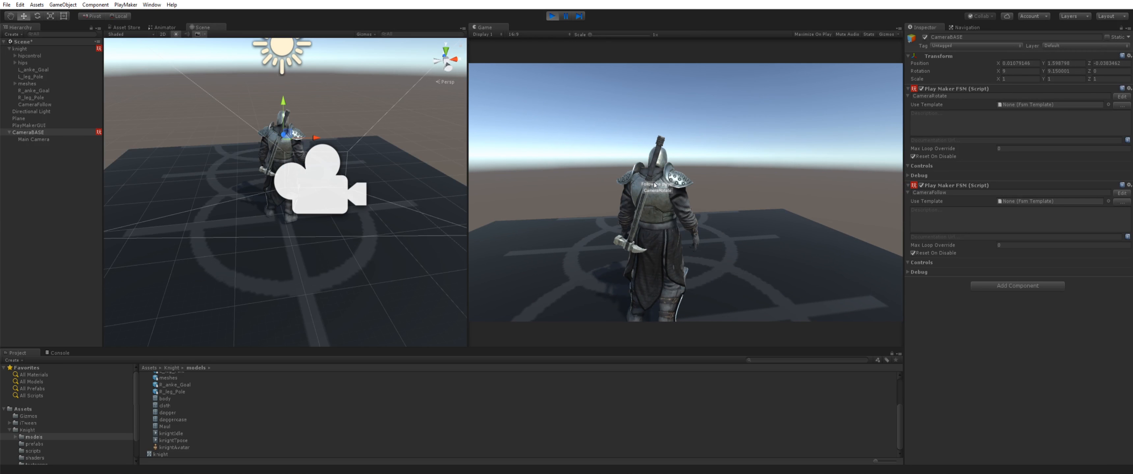
key(ctrl+p)
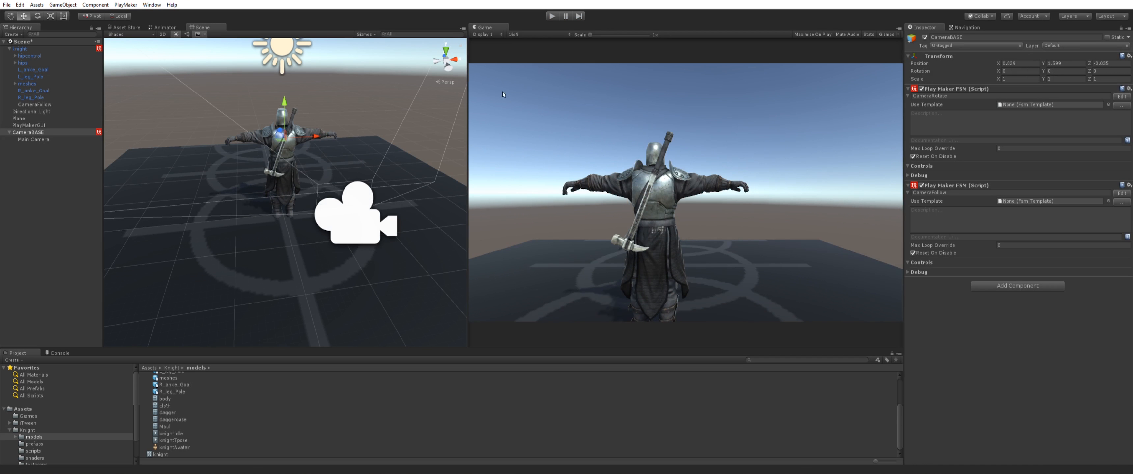
Invert the Mouse Y axis in the project's Input settings and play-test the camera rotation
click(21, 6)
mouse_move(66, 221)
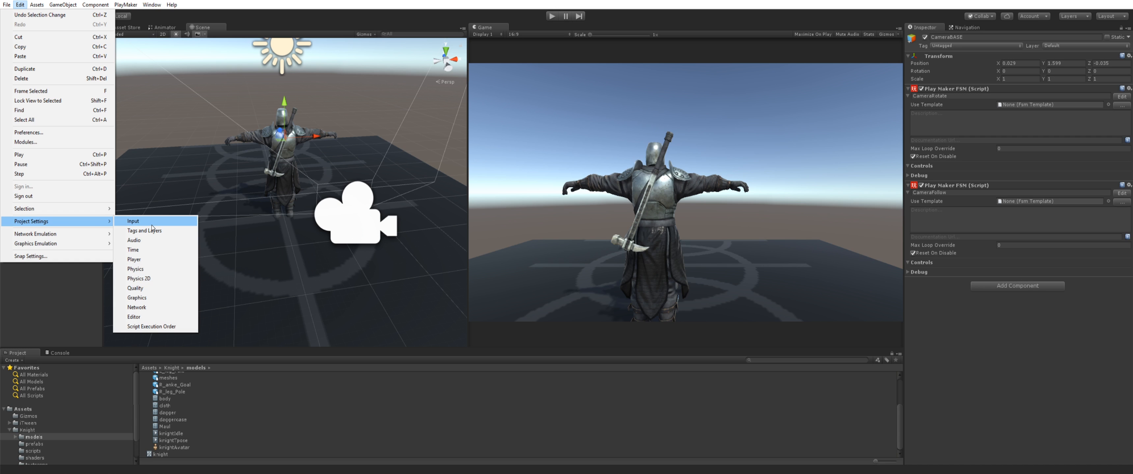
click(132, 221)
click(909, 56)
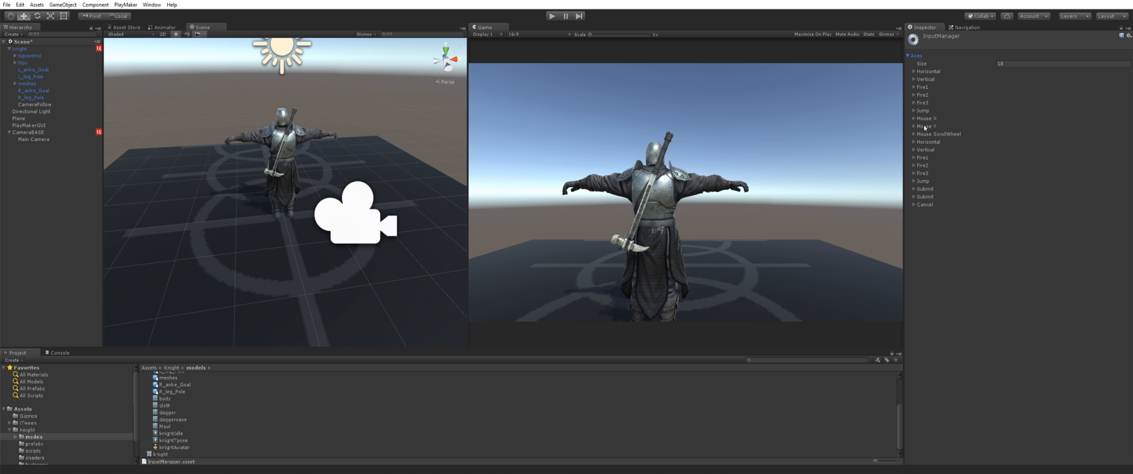
click(915, 126)
click(999, 220)
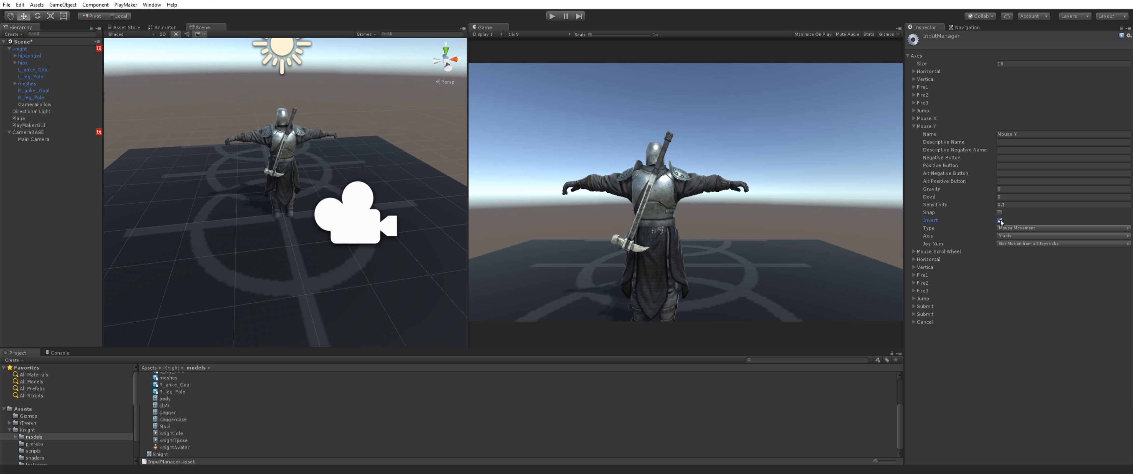
click(553, 17)
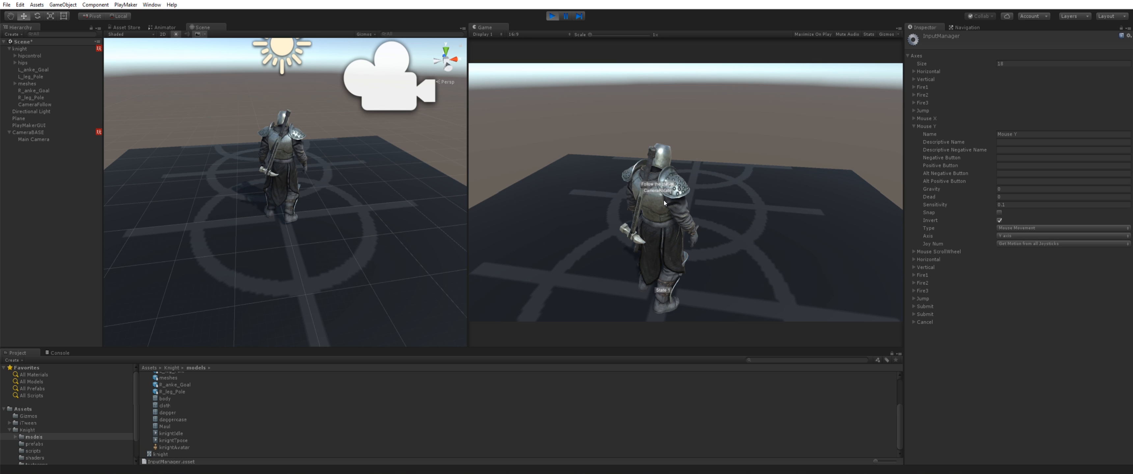
key(ctrl+p)
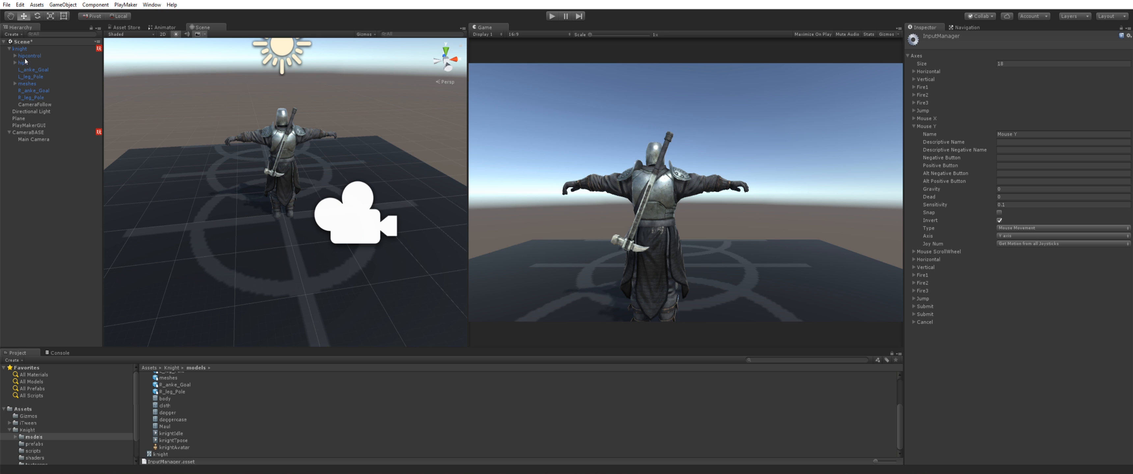
In the knight's Movement FSM, store Get Axis Vector's magnitude in a new variable InputMagnitude and make it relative to Main Camera
click(22, 48)
click(1121, 178)
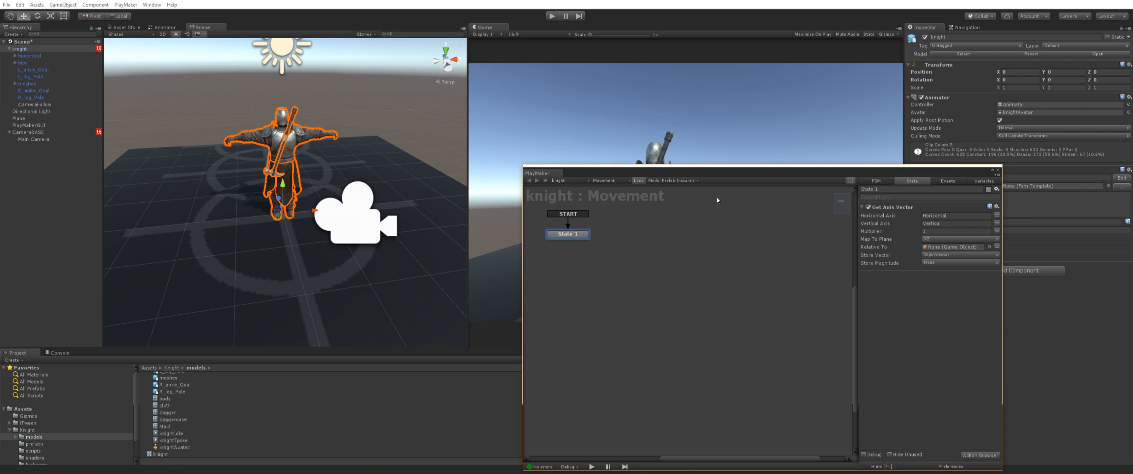
drag(737, 179, 532, 123)
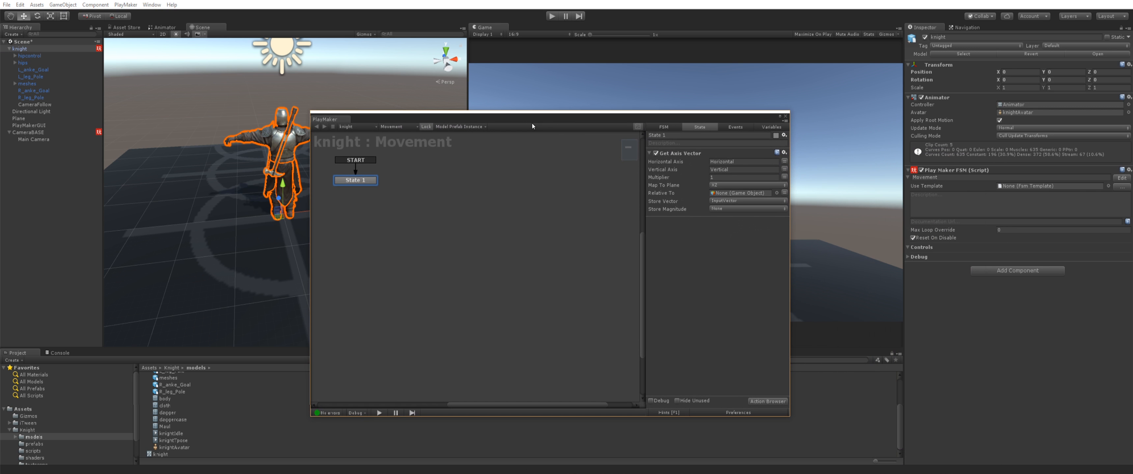
click(724, 208)
click(730, 225)
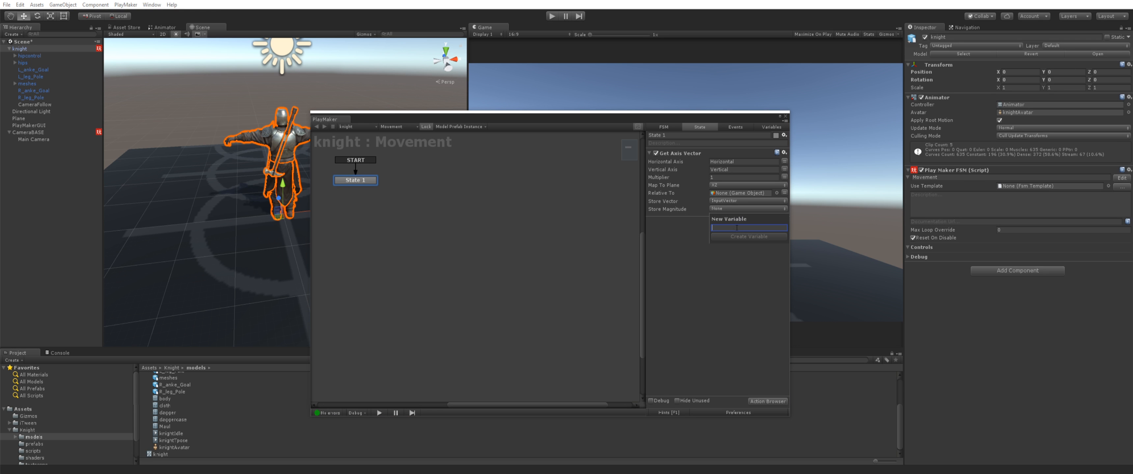
text(InputMagnit)
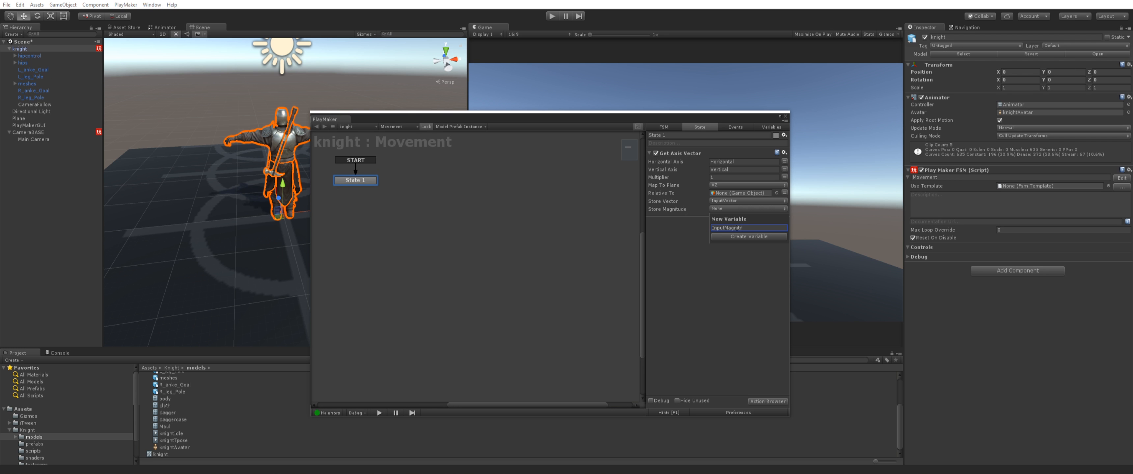
text(ude)
key(Return)
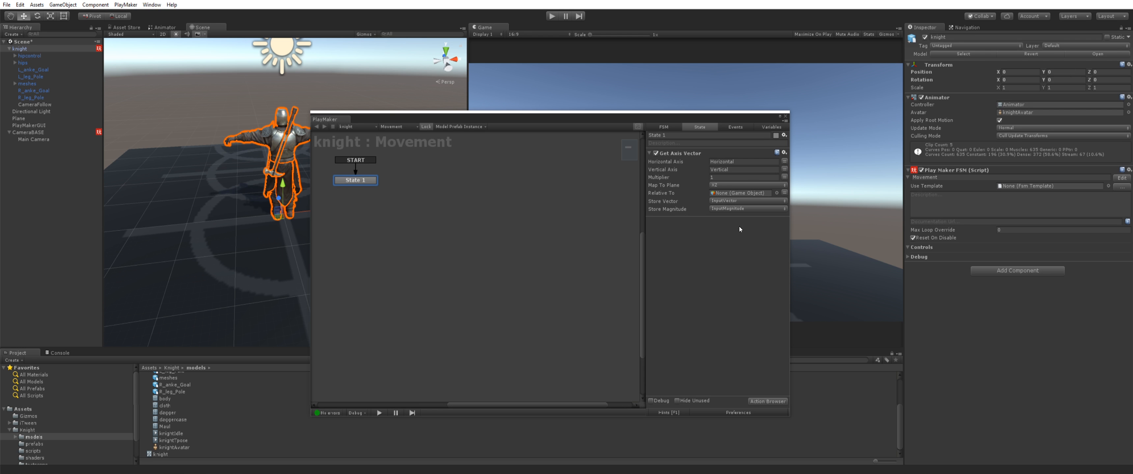
click(717, 193)
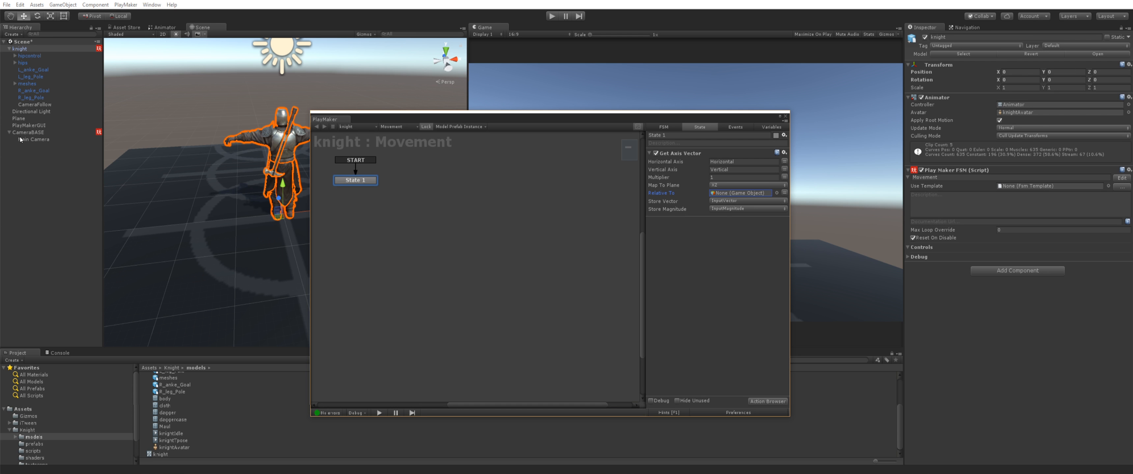
drag(20, 140, 738, 193)
Add two Get Axis actions to State 1 of the knight's Movement FSM
right_click(715, 238)
click(747, 348)
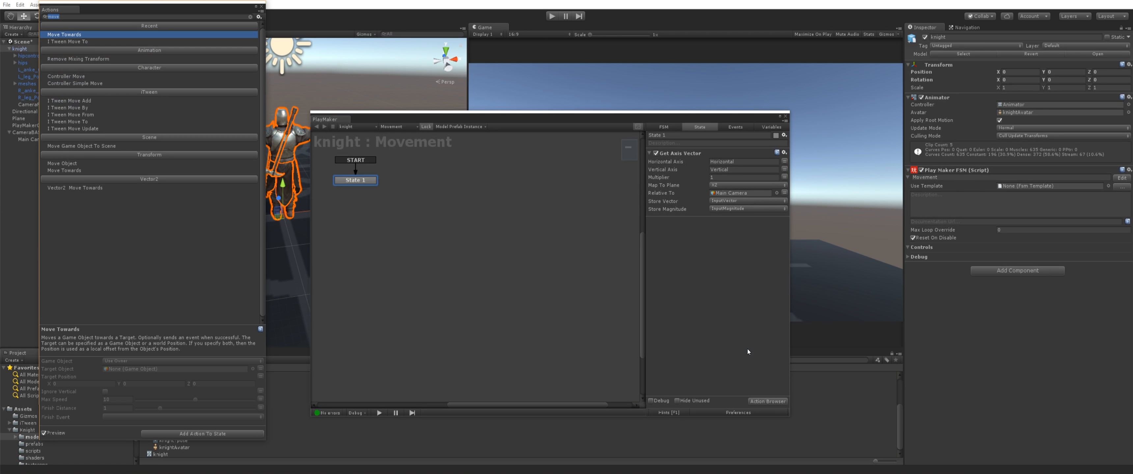
text(a)
key(BackSpace)
text(set)
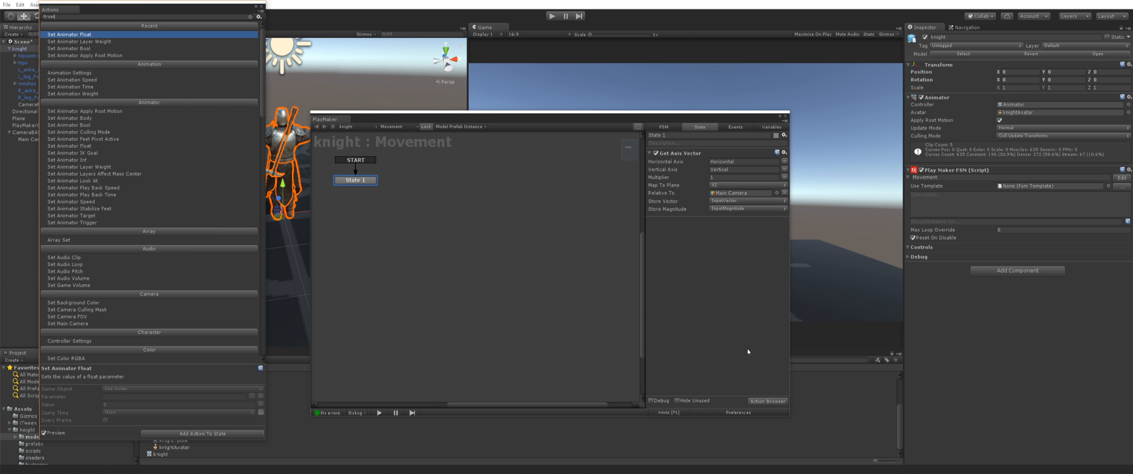
key(BackSpace)
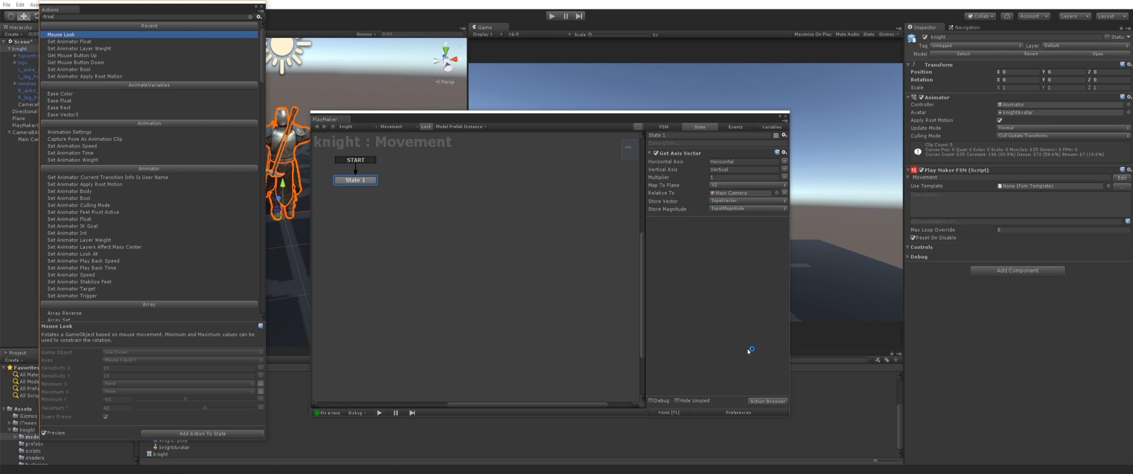
key(BackSpace)
key(BackSpace)
text(get axi)
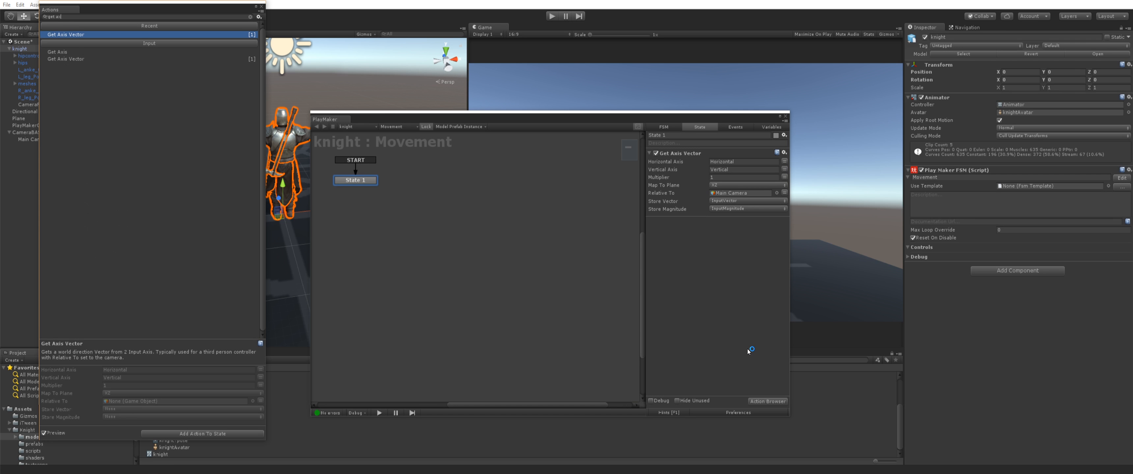
key(Down)
key(Return)
key(Return)
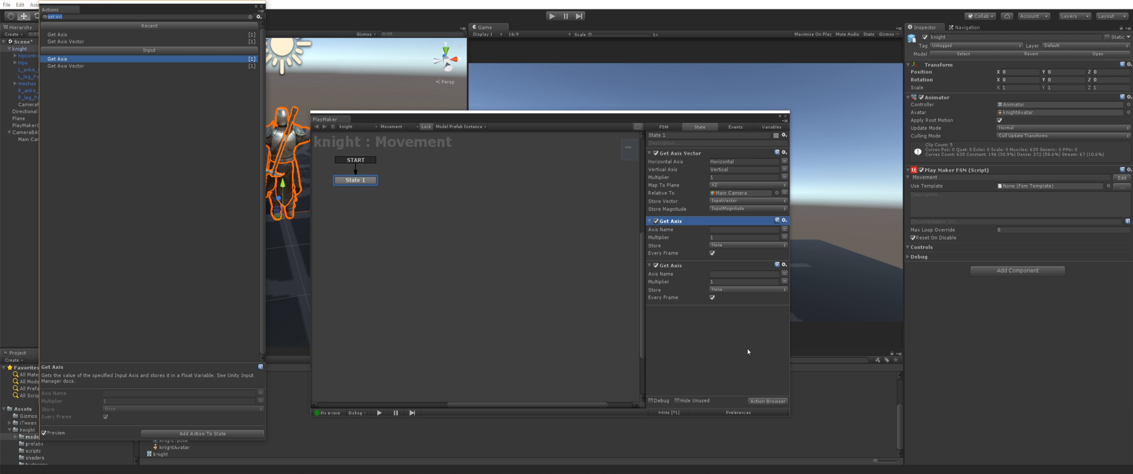
Set the axis names of the two Get Axis actions to Horizontal and Vertical
click(738, 230)
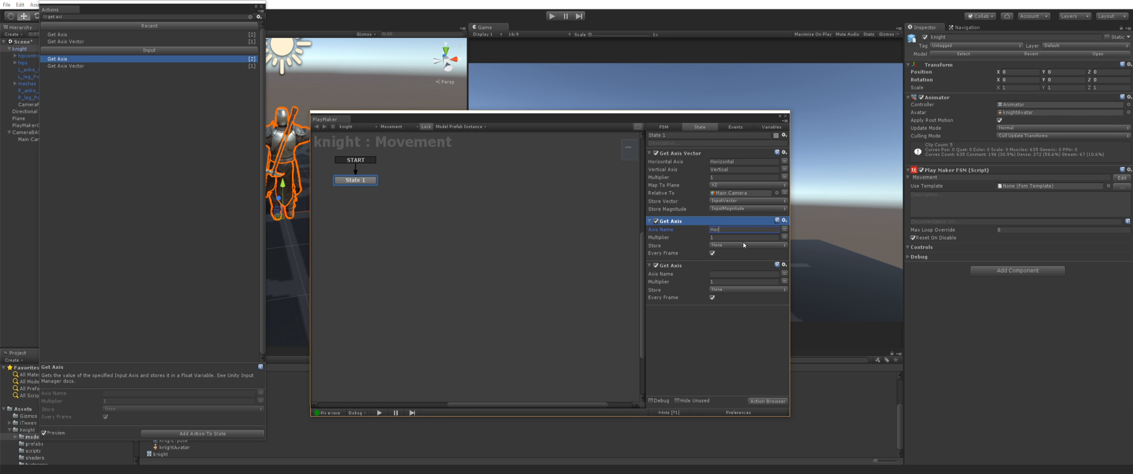
click(759, 273)
text(Vertical)
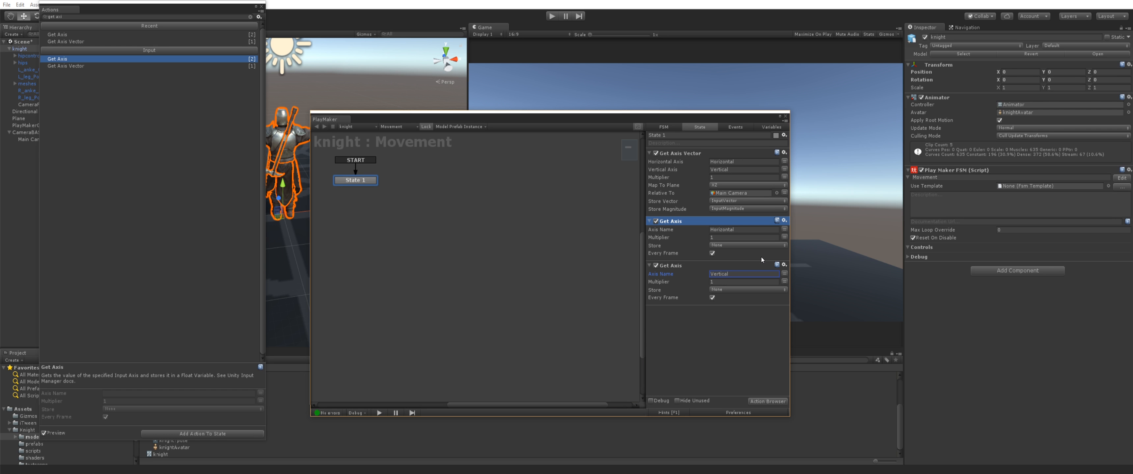
Store the Horizontal axis in a new variable InputX and the Vertical axis in a new variable InputZ
click(743, 245)
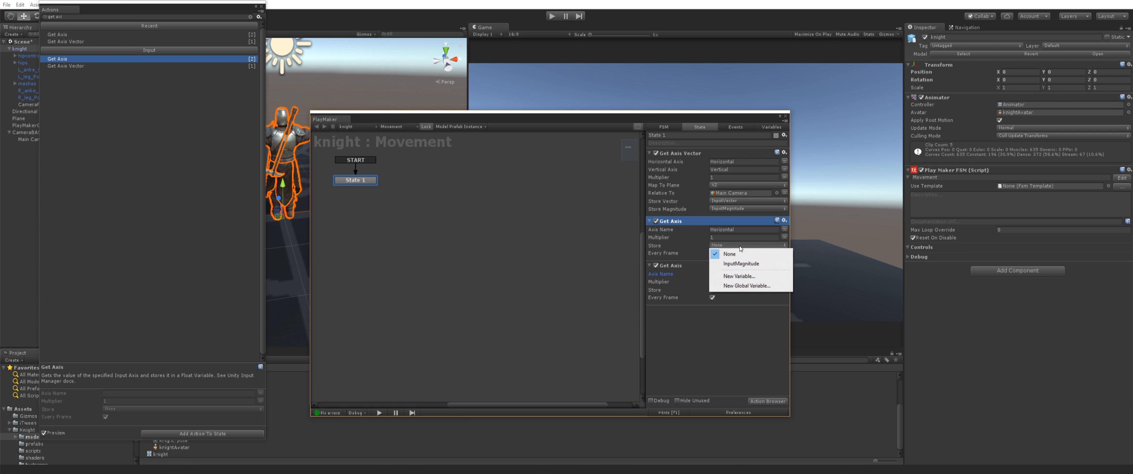
click(753, 276)
text(InputX)
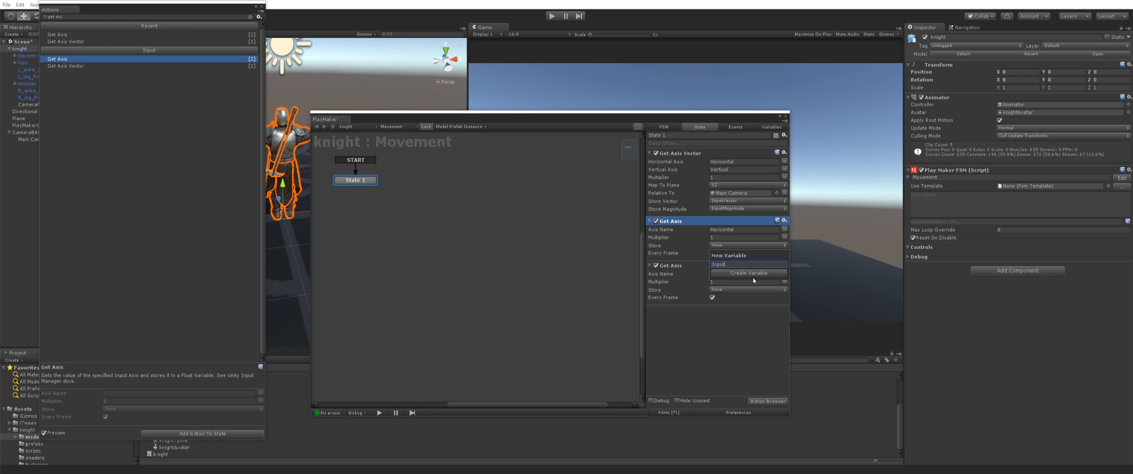
key(Return)
click(762, 289)
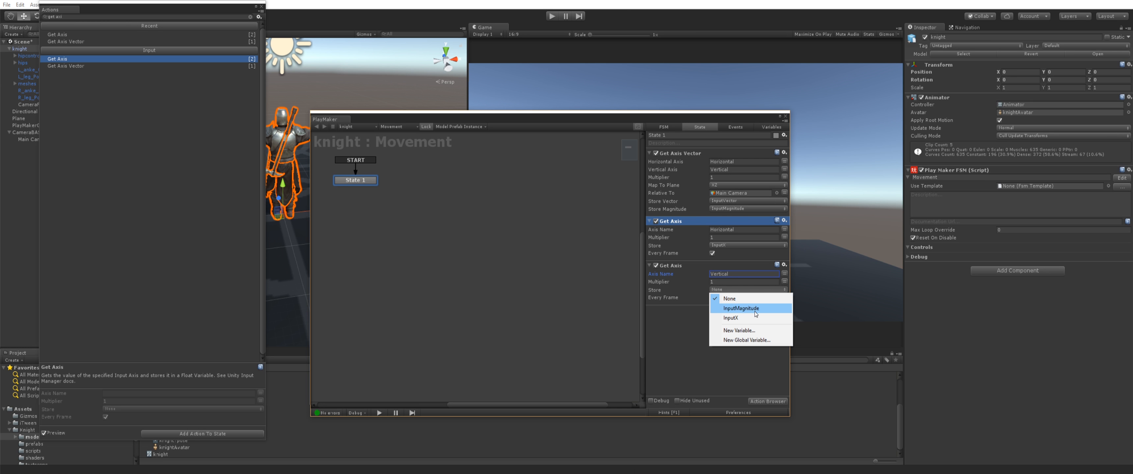
click(755, 321)
text(InputZ)
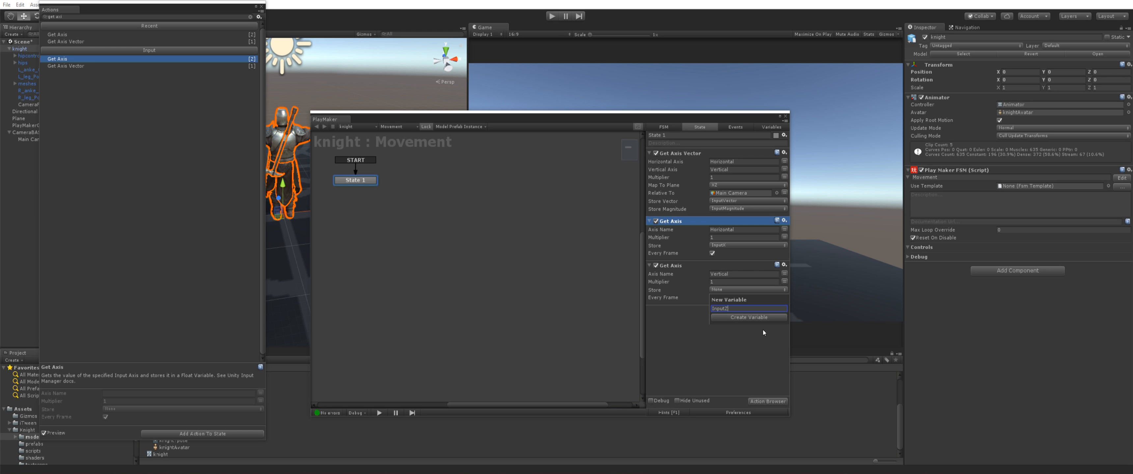
key(Return)
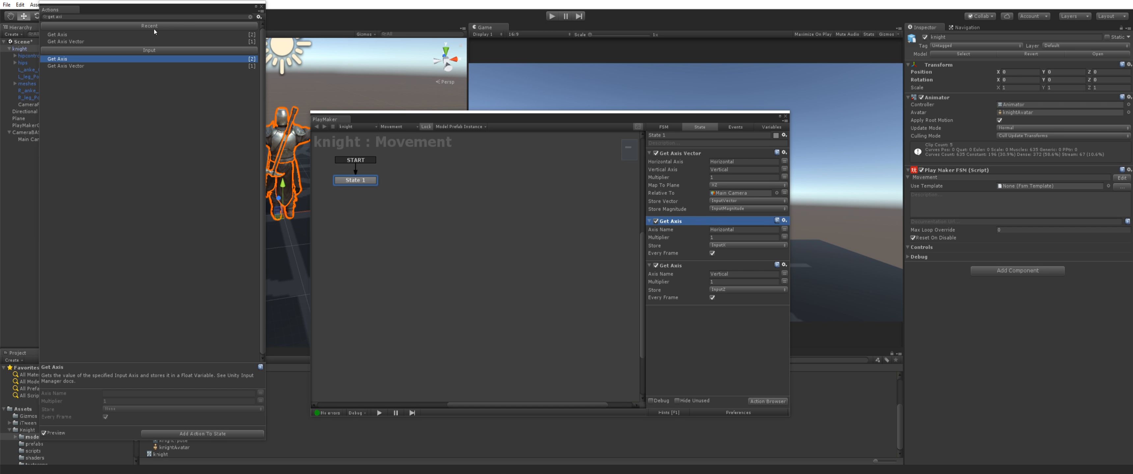
Find Set Animator Float in the action browser, add it twice to State 1 and close the browser
key(BackSpace)
key(BackSpace)
key(BackSpace)
key(BackSpace)
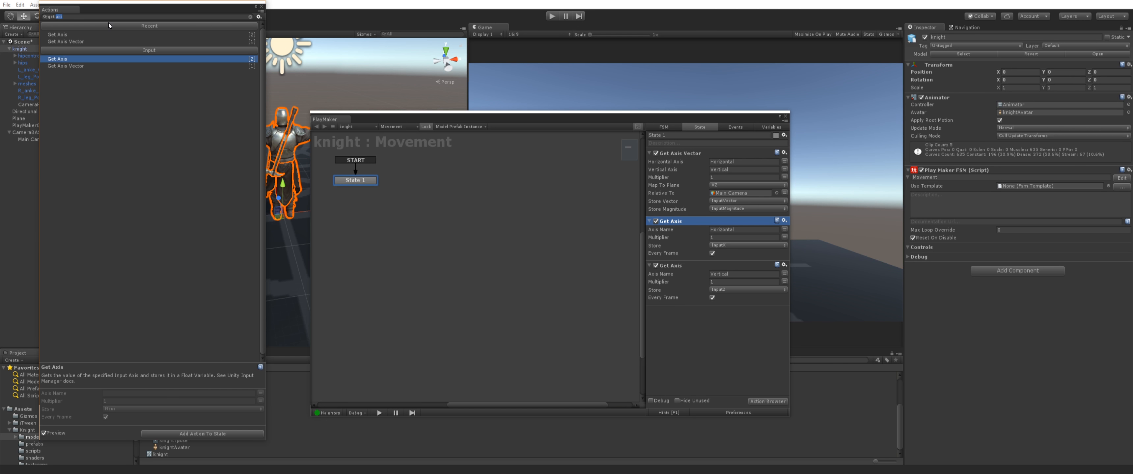
key(BackSpace)
key(BackSpace)
key(BackSpace)
text(set ani)
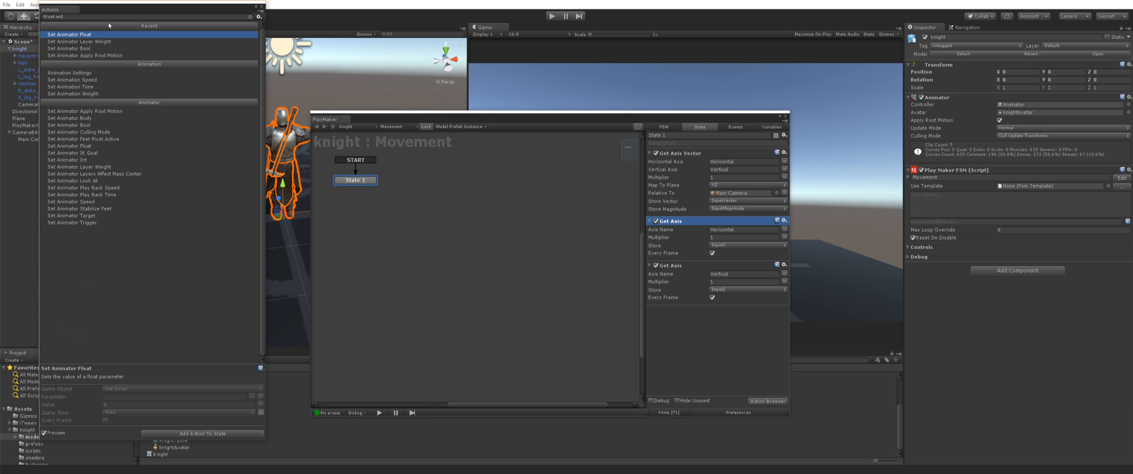
key(Return)
key(Return)
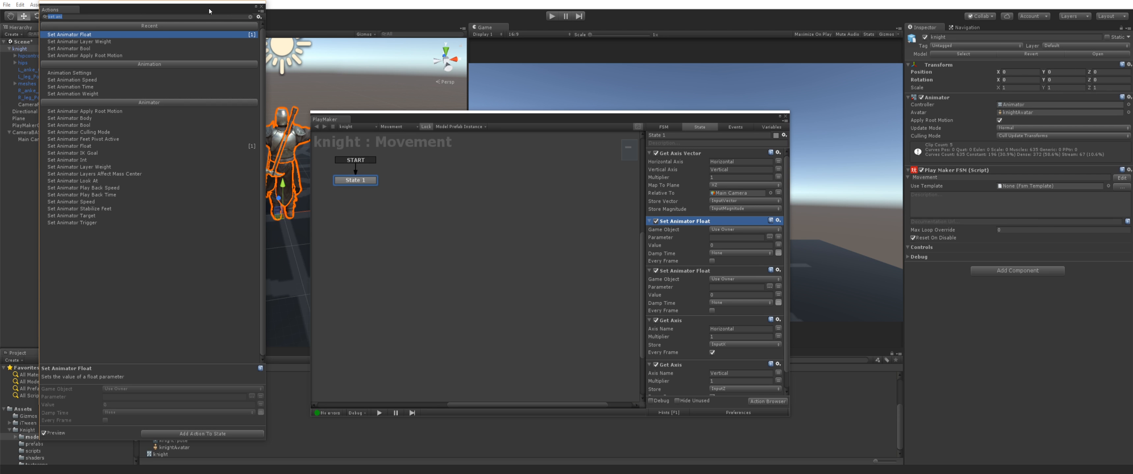
click(261, 7)
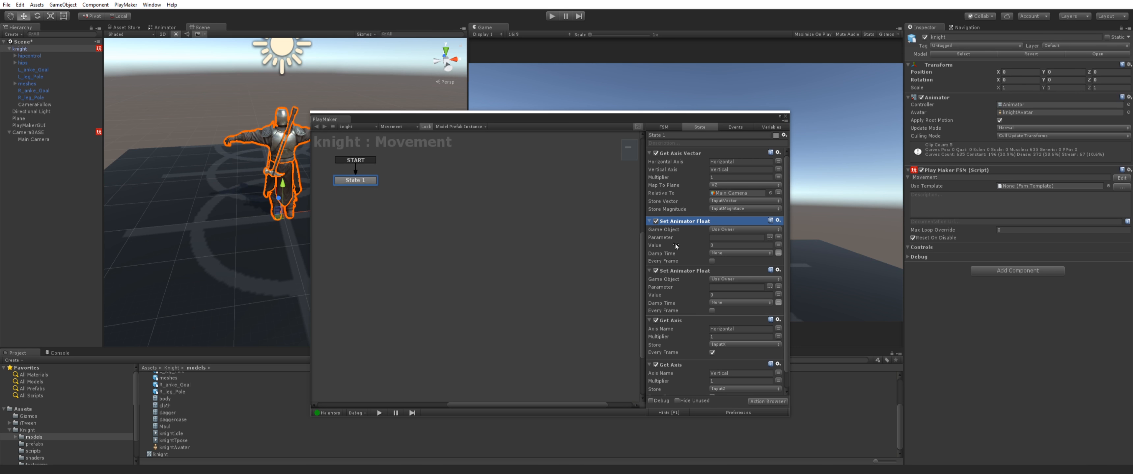
Set the parameters of the two Set Animator Float actions to InputX and InputZ
click(774, 239)
click(787, 256)
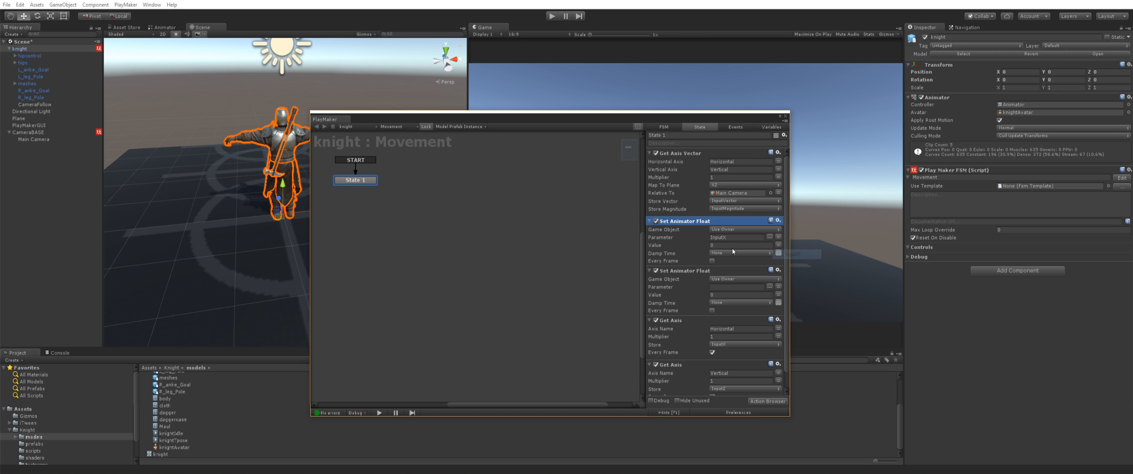
click(770, 287)
click(785, 307)
Feed the Set Animator Float values from the variables InputX and InputZ, and run both actions every frame
click(778, 295)
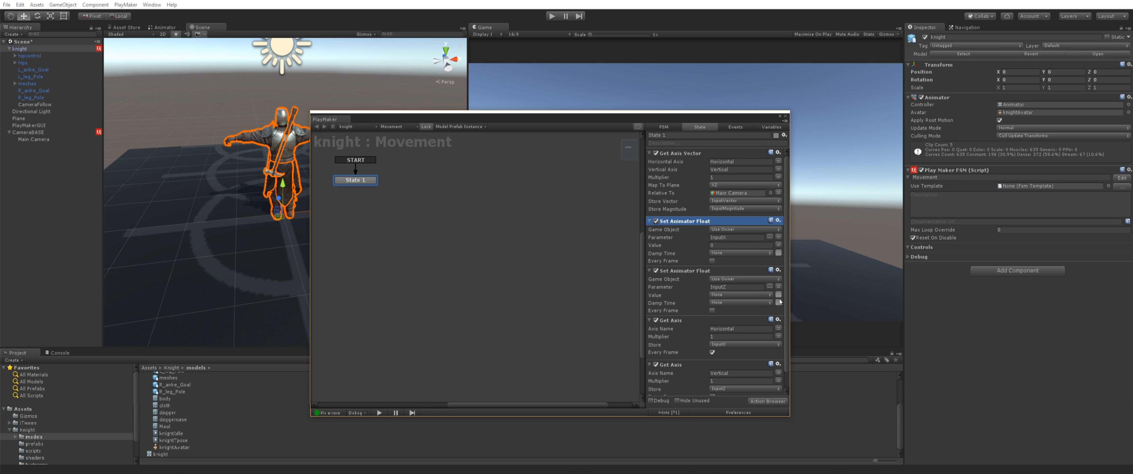
click(777, 245)
click(742, 245)
click(743, 274)
click(712, 261)
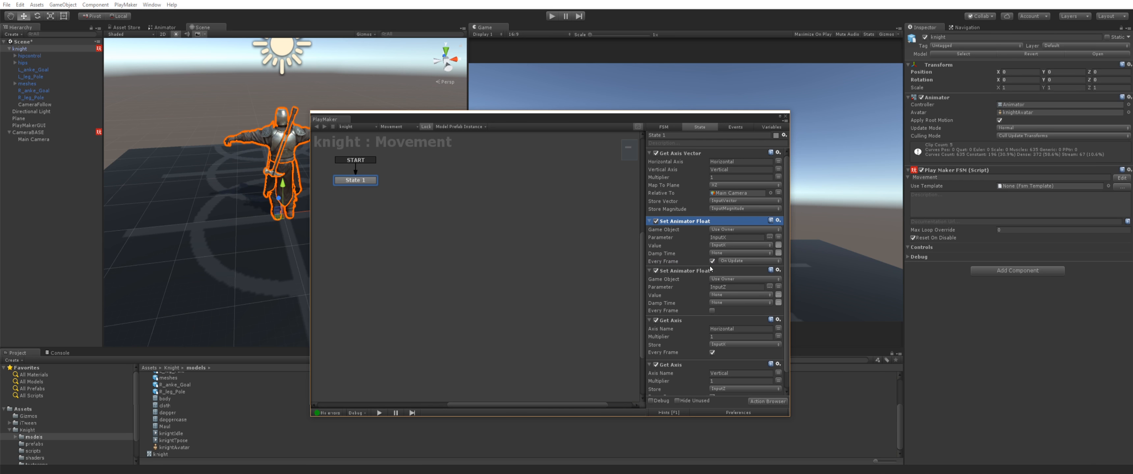
click(712, 311)
click(739, 295)
click(739, 326)
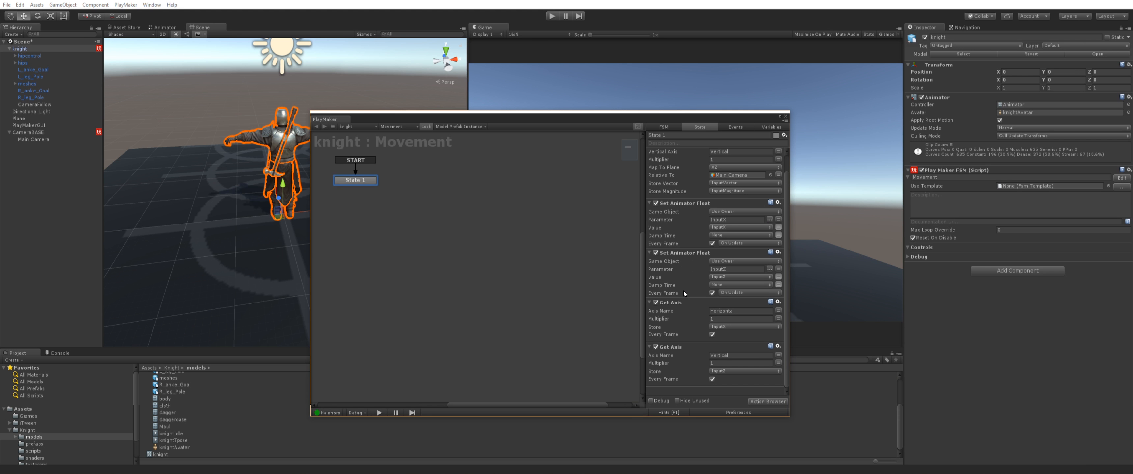
Play-test the scene by walking the knight in all directions, and stop play mode
click(785, 117)
click(551, 17)
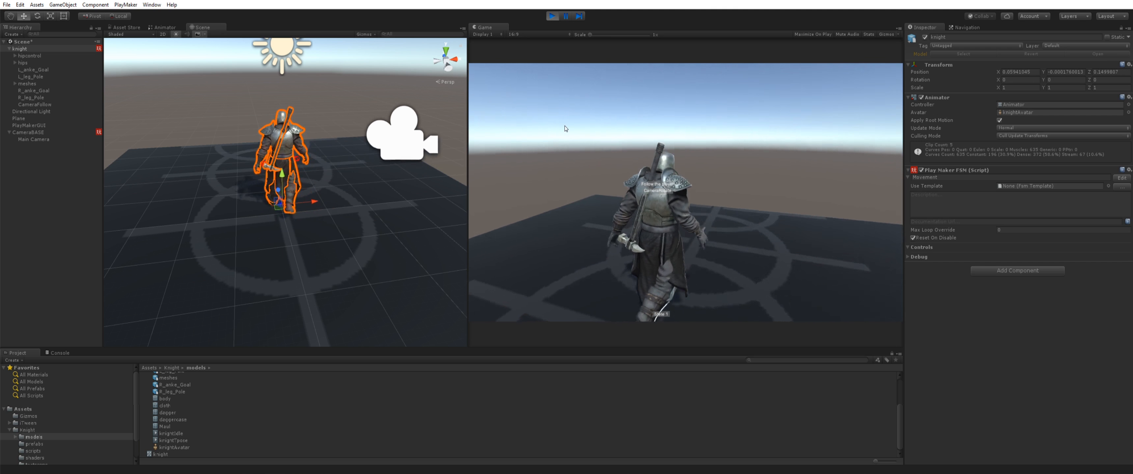
key(w)
key(s)
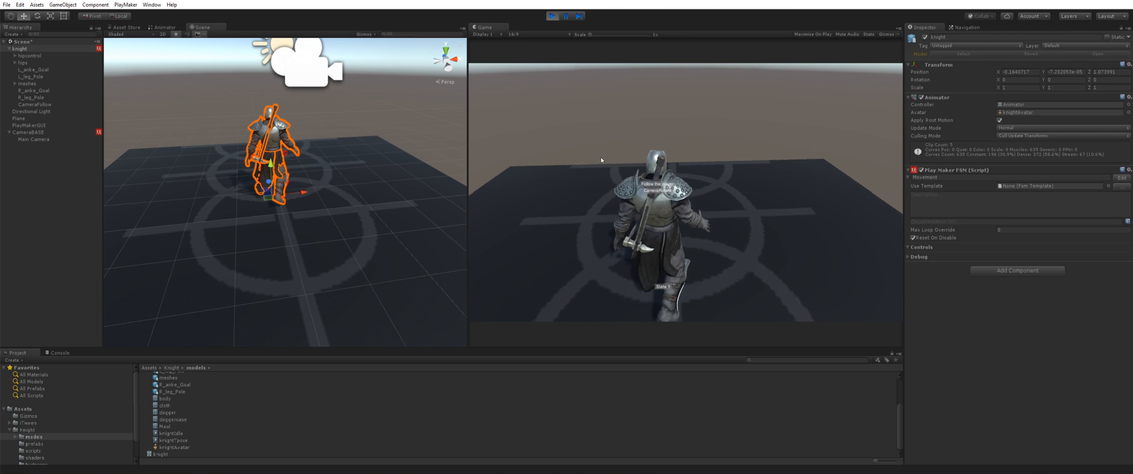
key(a)
key(s)
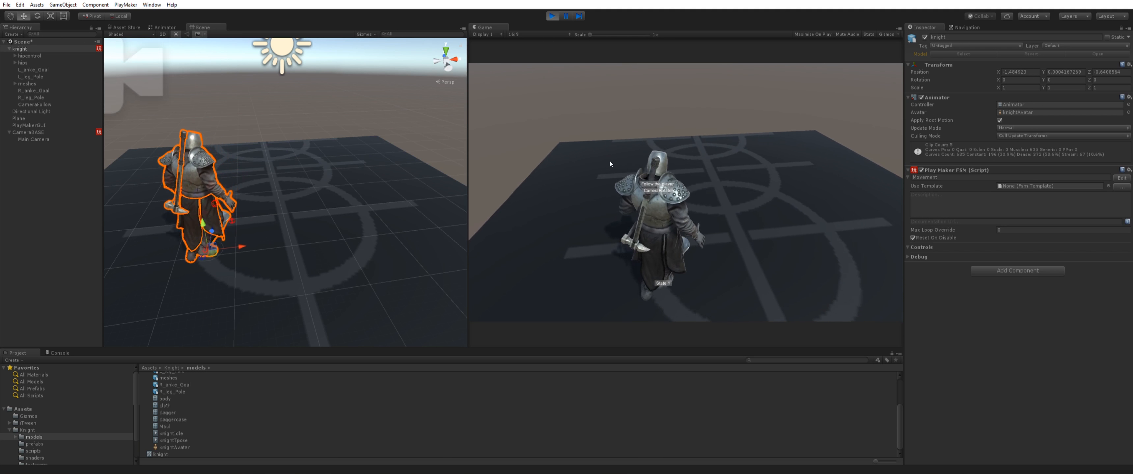
key(d)
key(s)
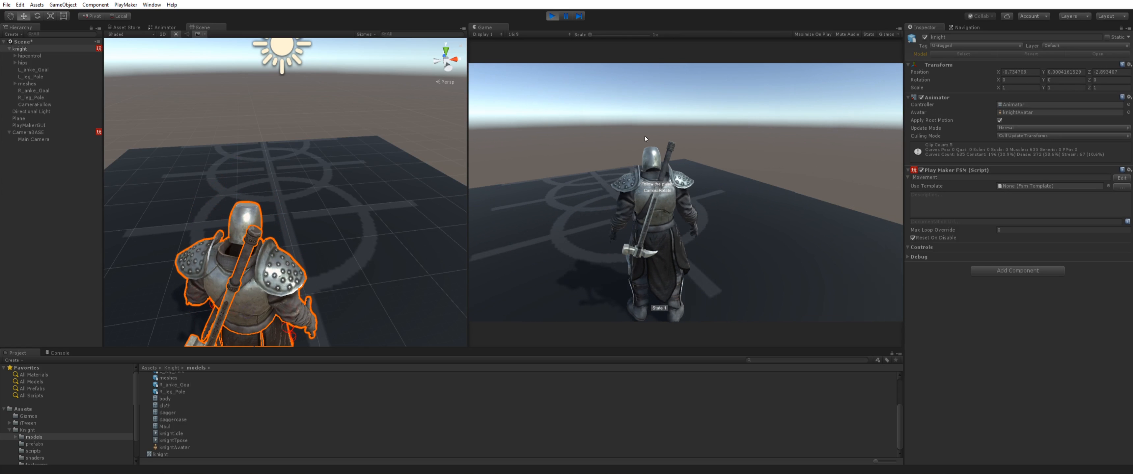
key(w)
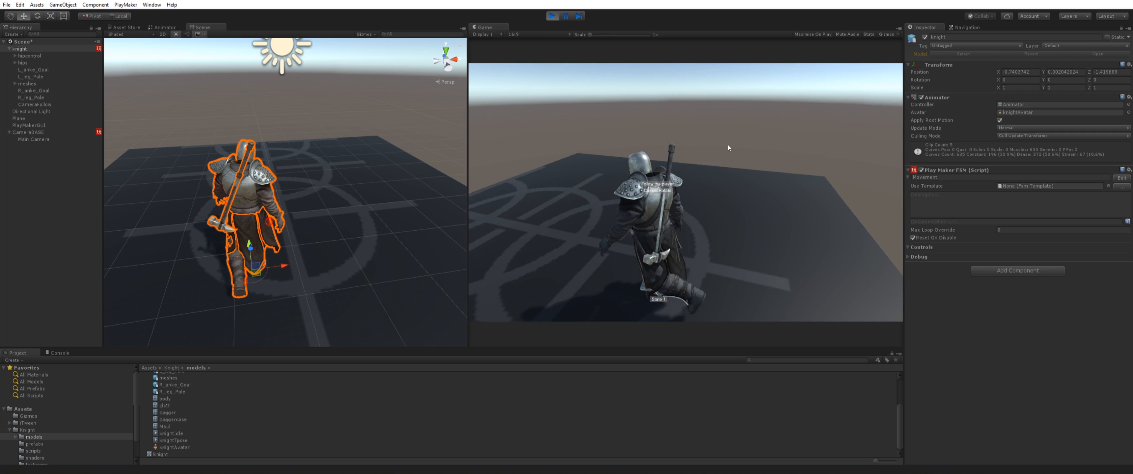
key(w)
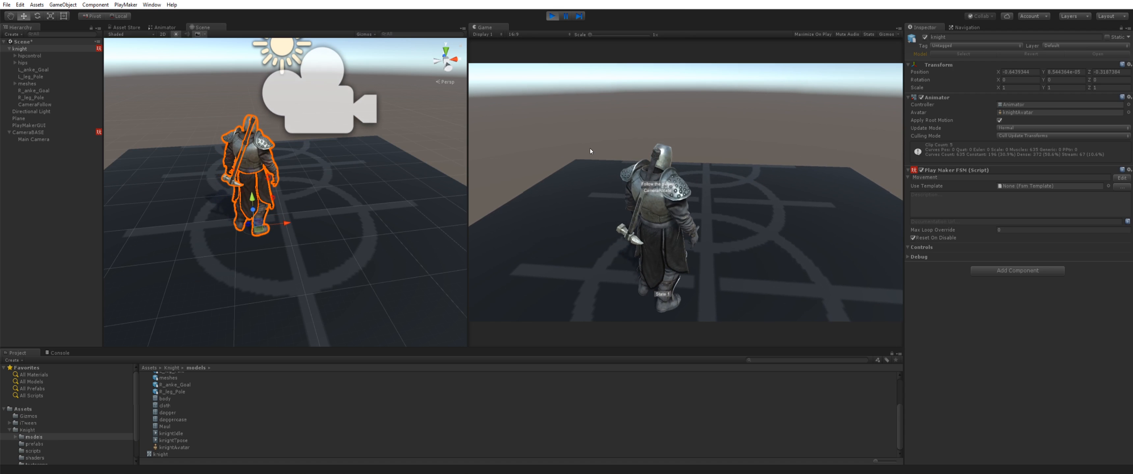
key(ctrl+p)
Reopen the knight's Movement FSM and rename State 1 as Idle
click(1121, 178)
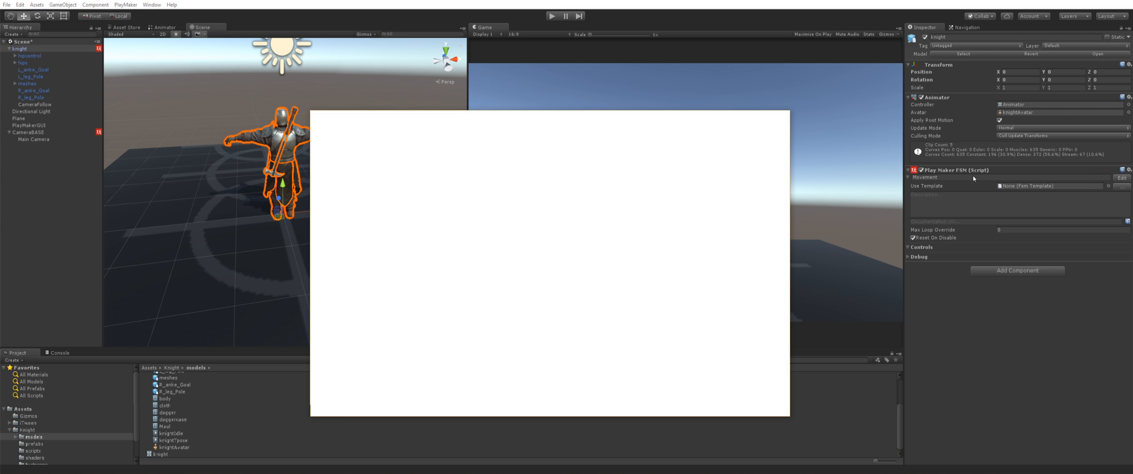
drag(372, 181, 372, 206)
click(675, 142)
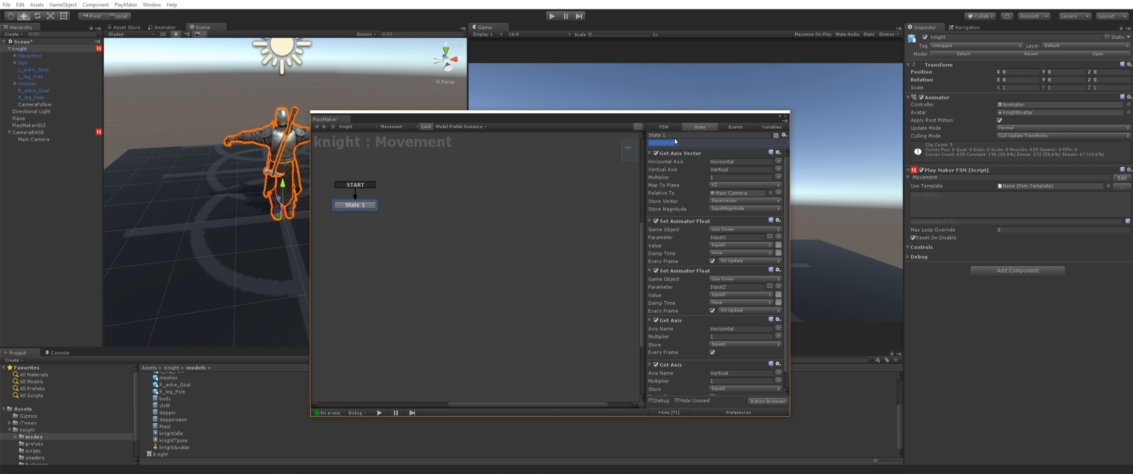
click(678, 135)
text(Idle)
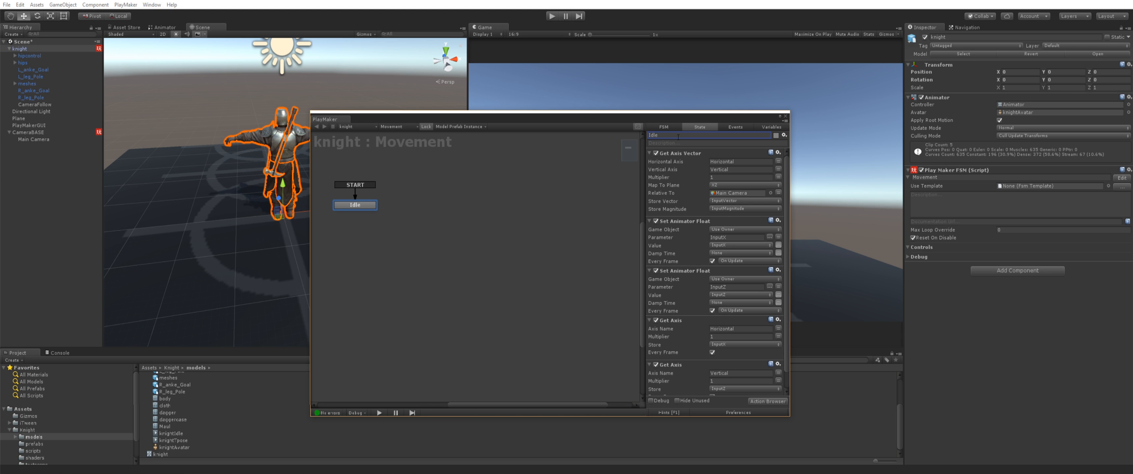
Duplicate the Idle state beside the original and name the copy Moving
click(447, 209)
click(369, 207)
key(ctrl+v)
click(624, 255)
click(676, 135)
text(Moviun)
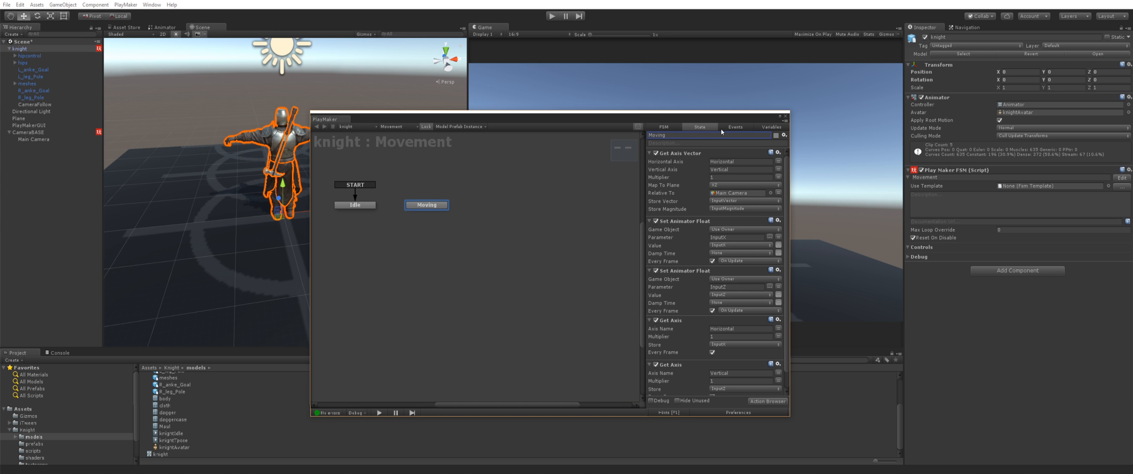
Add the events toIdle and toMove to the Movement FSM
click(733, 127)
text(to)
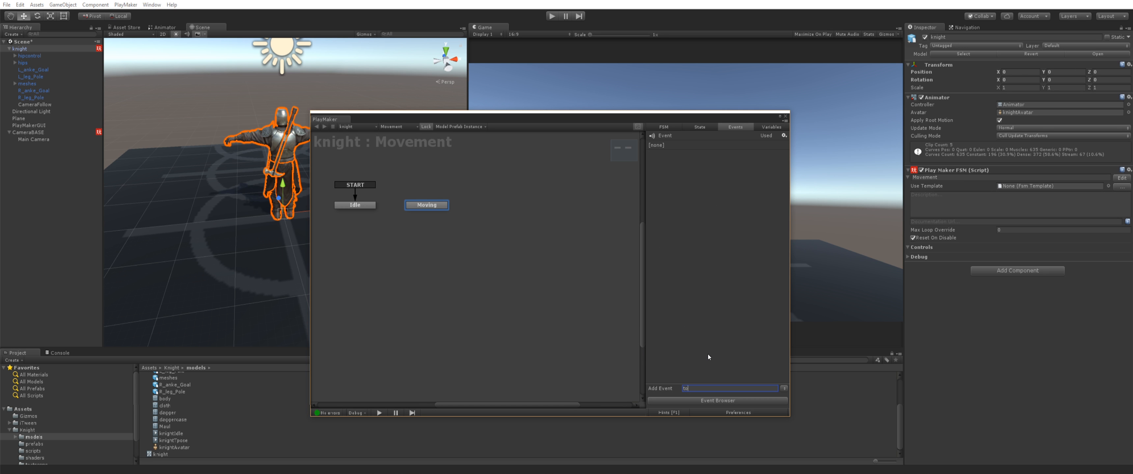
text(Idle)
key(Return)
text(toMove)
key(Return)
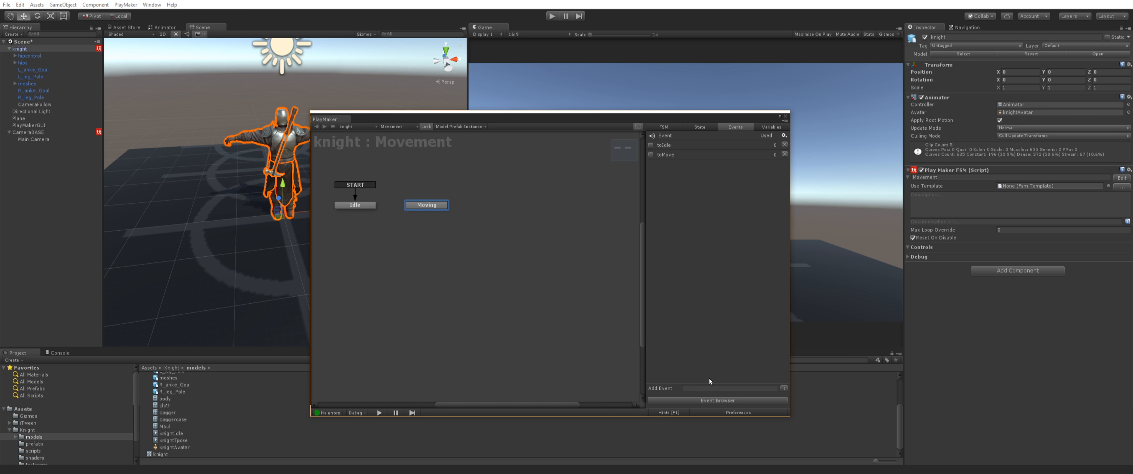
Add a transition to the Idle state and set its event to toMove
right_click(355, 210)
right_click(355, 205)
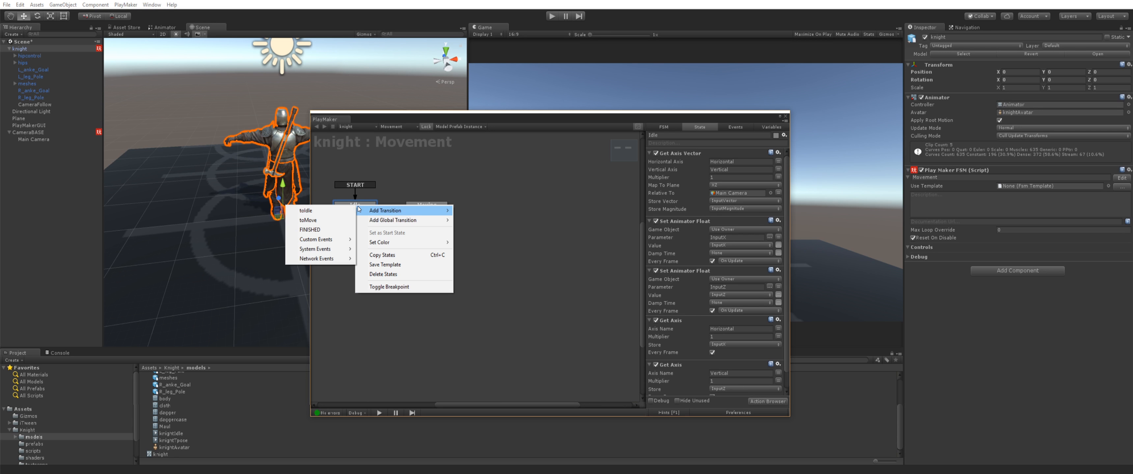
click(338, 211)
right_click(366, 211)
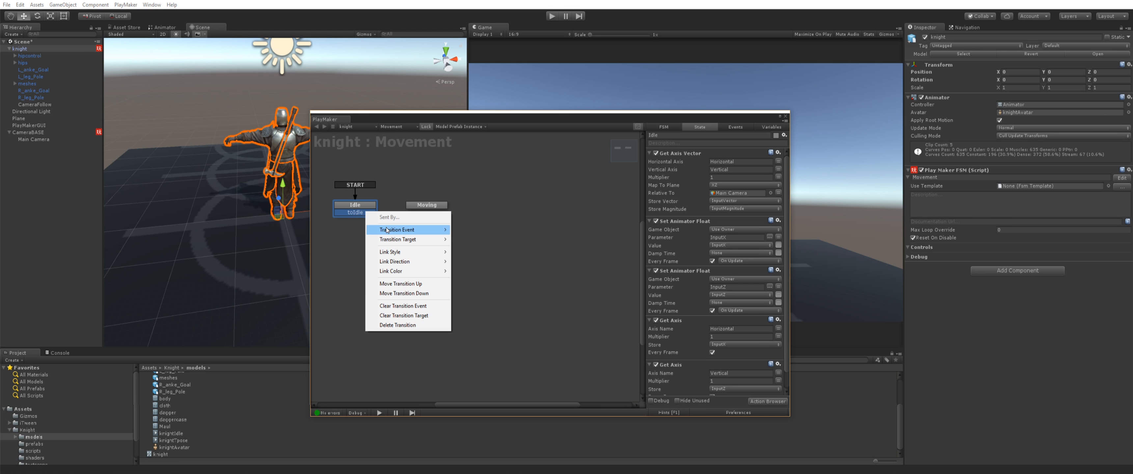
click(357, 239)
Add a toIdle transition to the Moving state and link the Idle and Moving states to each other
right_click(425, 205)
click(404, 210)
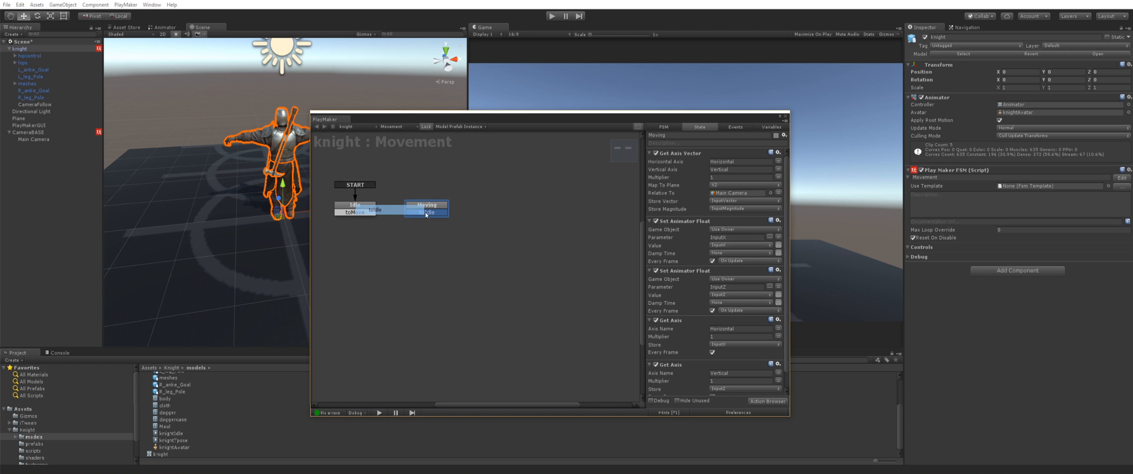
mouse_move(415, 212)
mouse_down()
mouse_move(368, 207)
mouse_move(432, 211)
mouse_up()
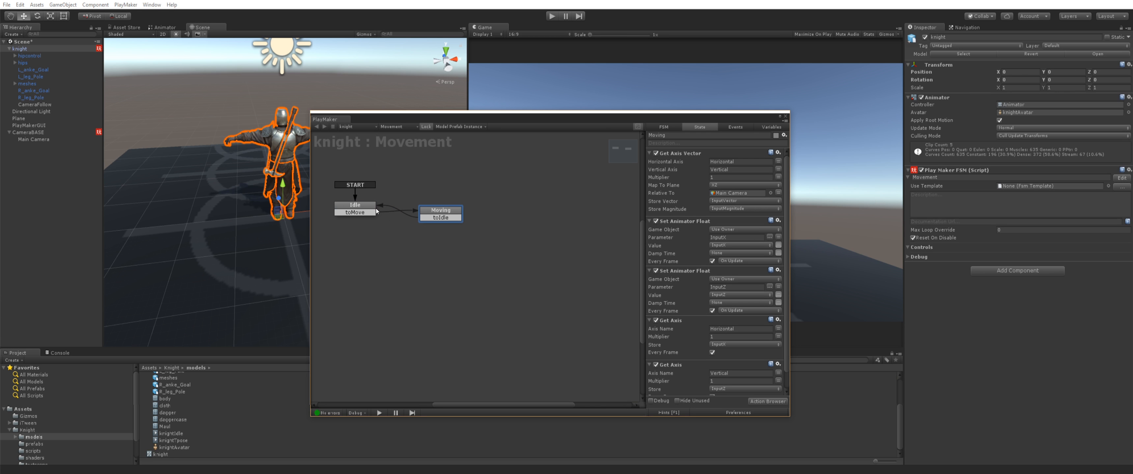
Find the Float Compare action in the action browser and add it to the Idle state
click(370, 208)
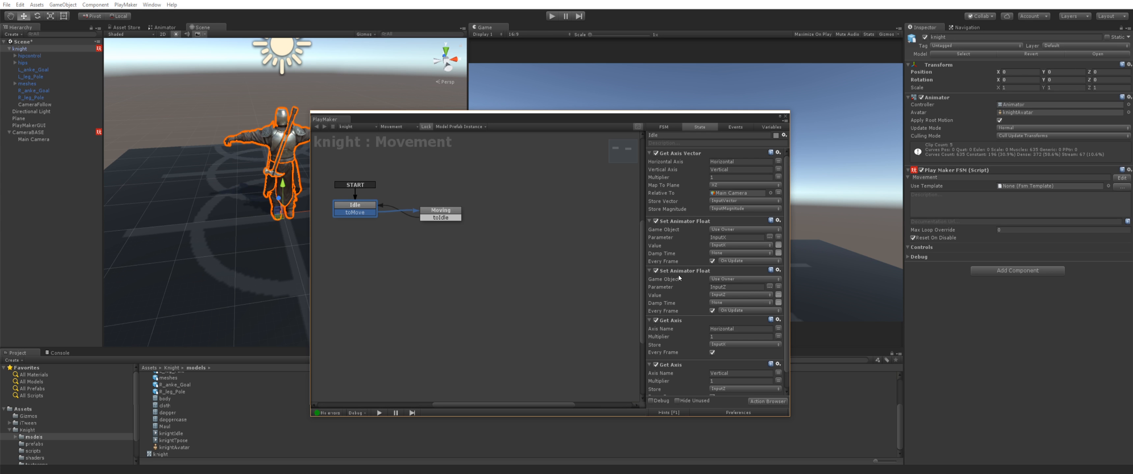
scroll(679, 277, down, 1)
click(763, 402)
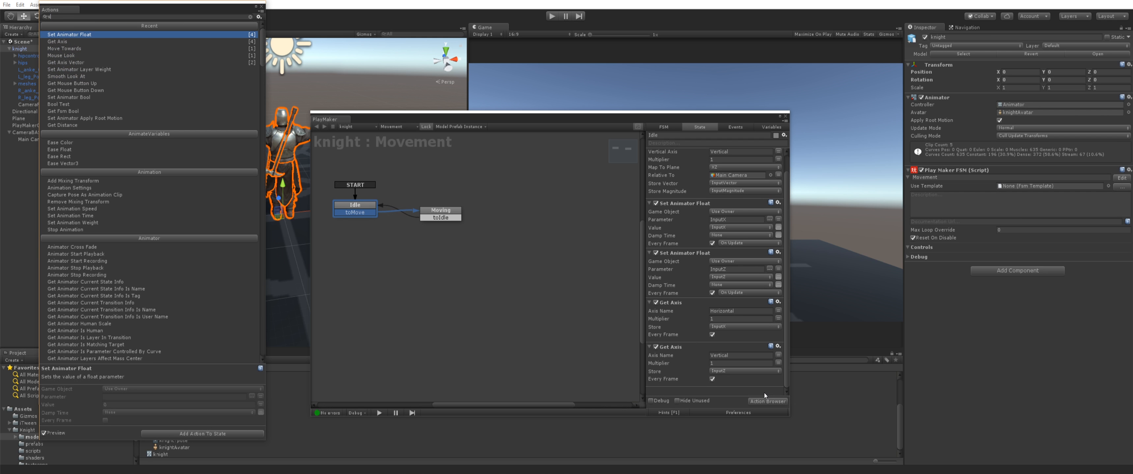
key(BackSpace)
text(oco)
key(BackSpace)
key(BackSpace)
key(BackSpace)
text(com)
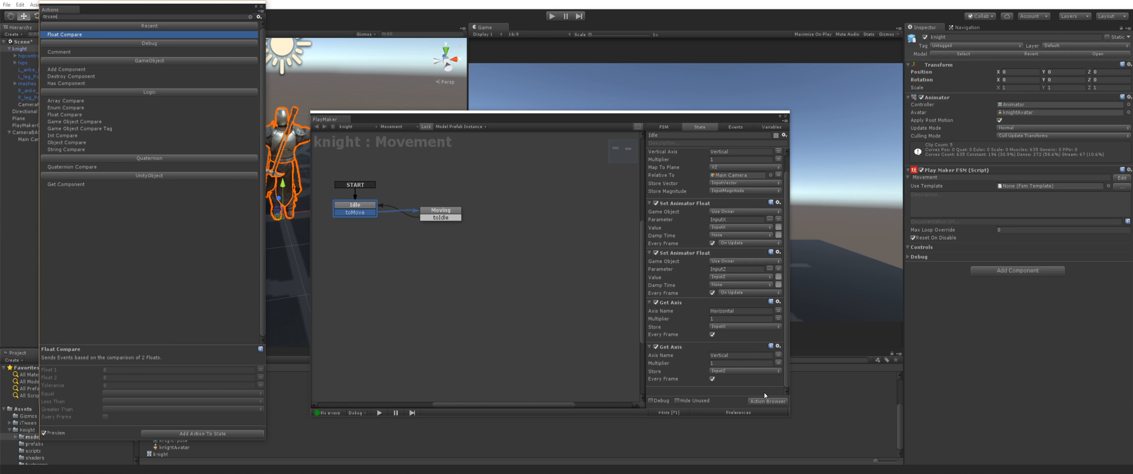
text(p)
key(Return)
Configure Idle's Float Compare to check InputMagnitude against 0.1, send toMove when greater, and run every frame
click(779, 322)
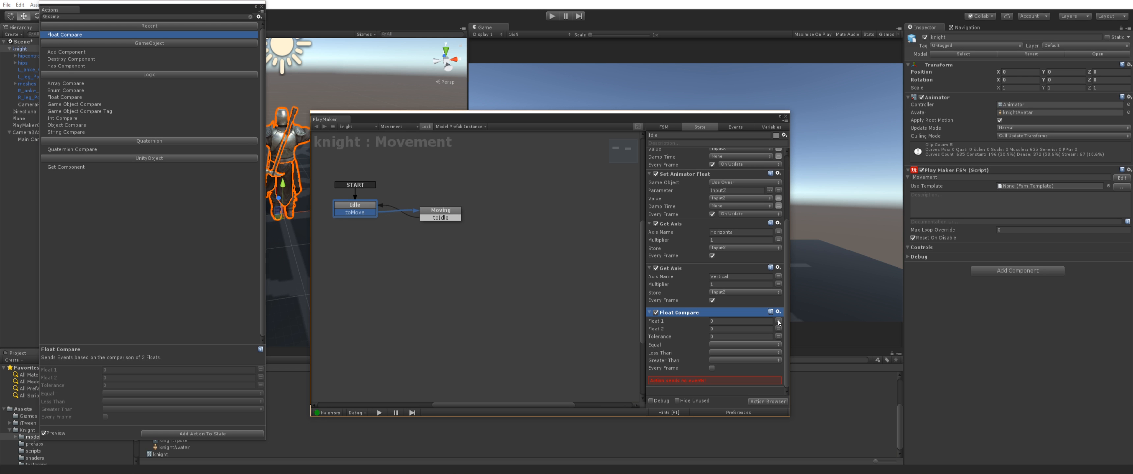
click(741, 321)
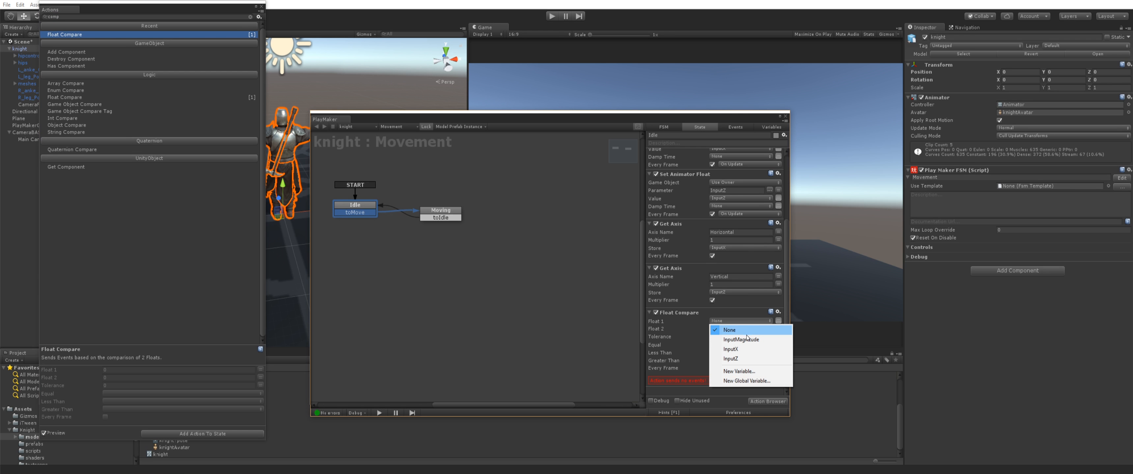
click(738, 338)
click(728, 329)
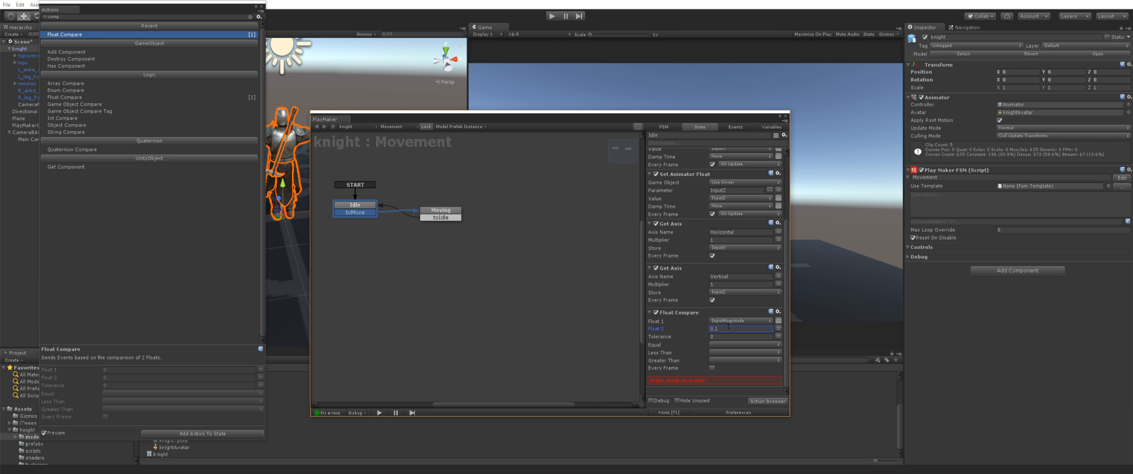
click(714, 360)
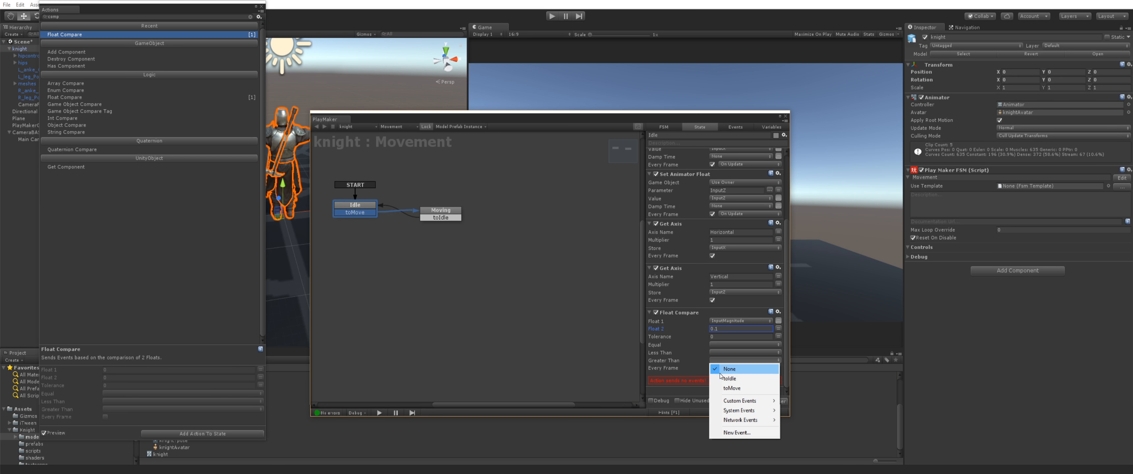
click(730, 410)
click(712, 379)
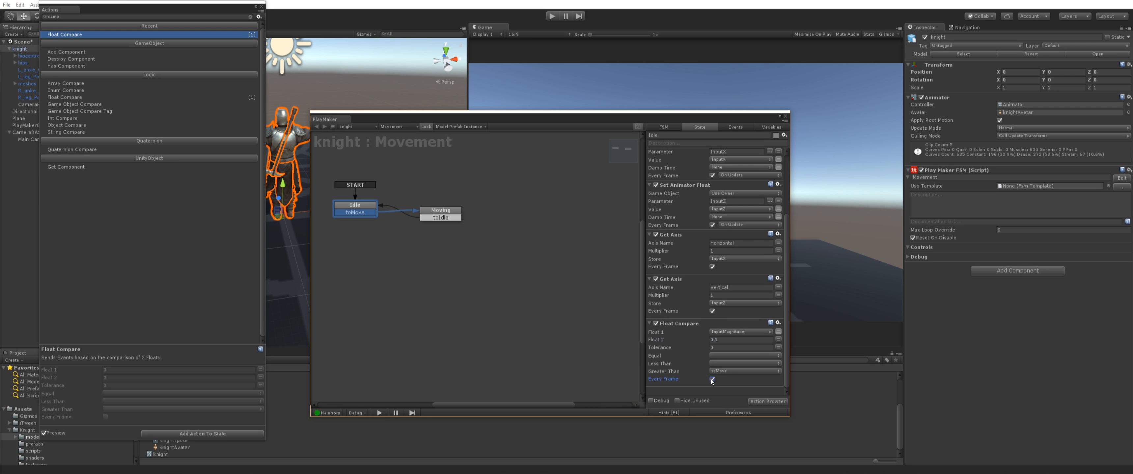
Copy the Float Compare action from the Idle state and paste it before Get Axis Vector in the Moving state
right_click(667, 327)
click(683, 204)
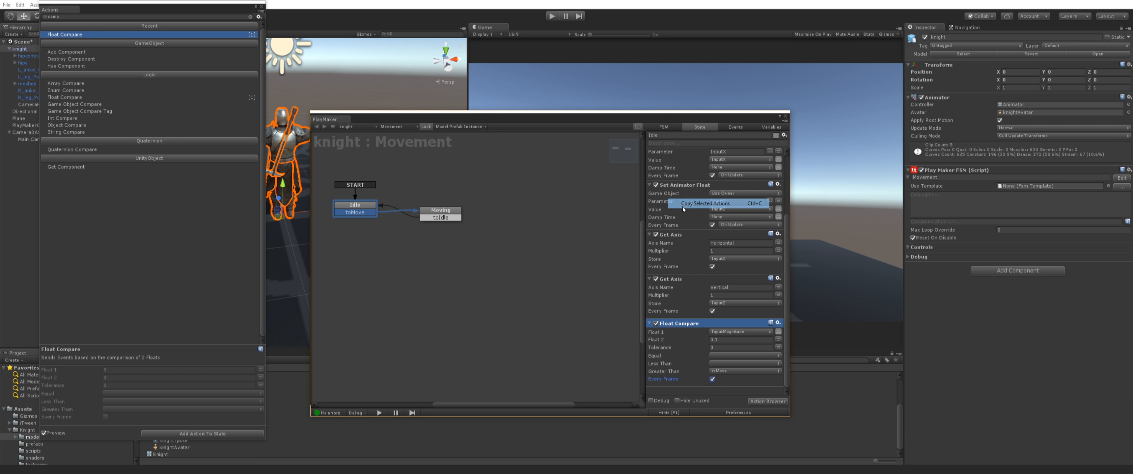
click(457, 217)
right_click(676, 154)
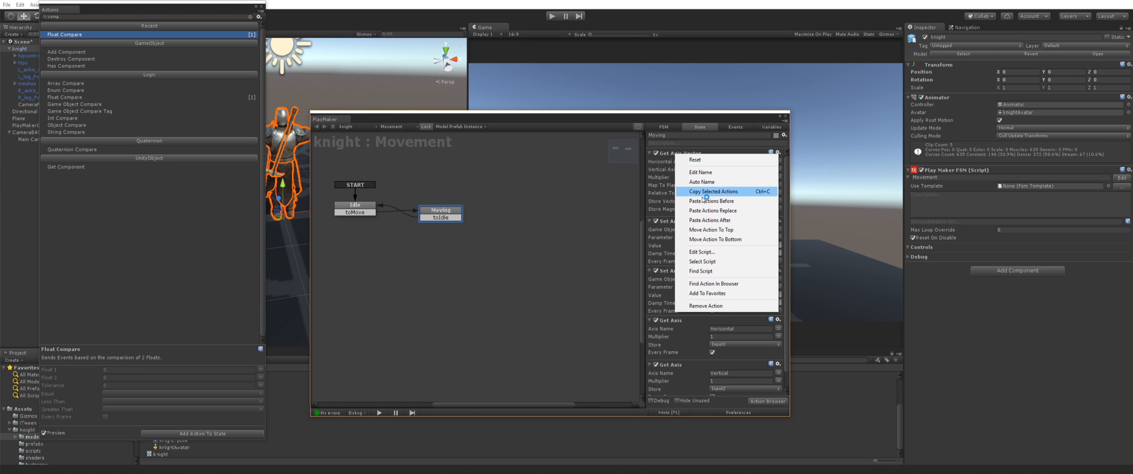
click(699, 193)
In Moving's Float Compare, set the Greater Than event to None and the Less Than event to toIdle
click(725, 201)
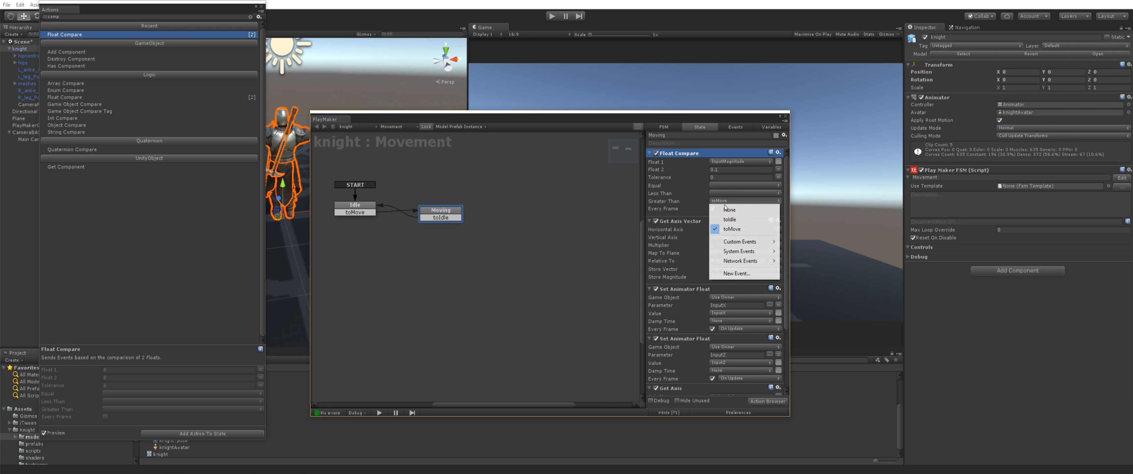
click(728, 204)
click(728, 201)
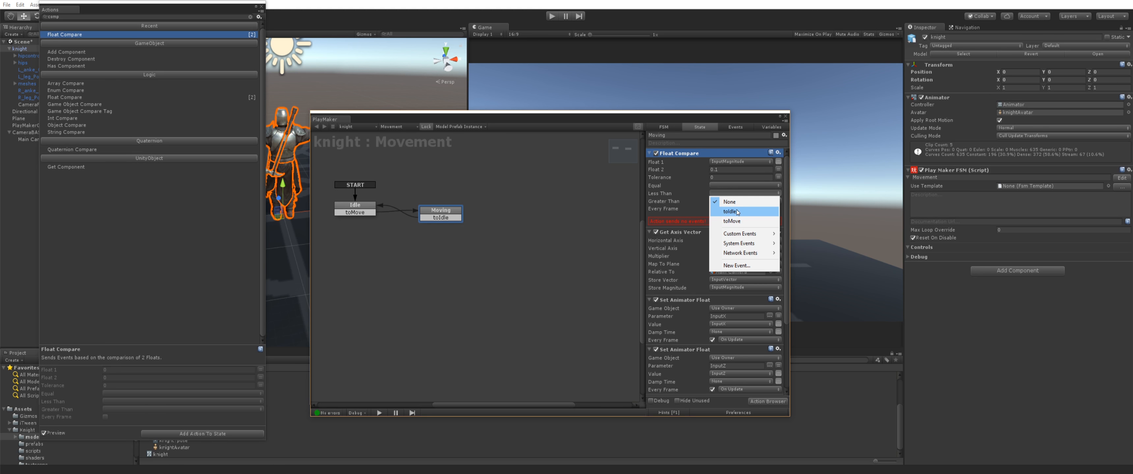
click(729, 212)
click(712, 209)
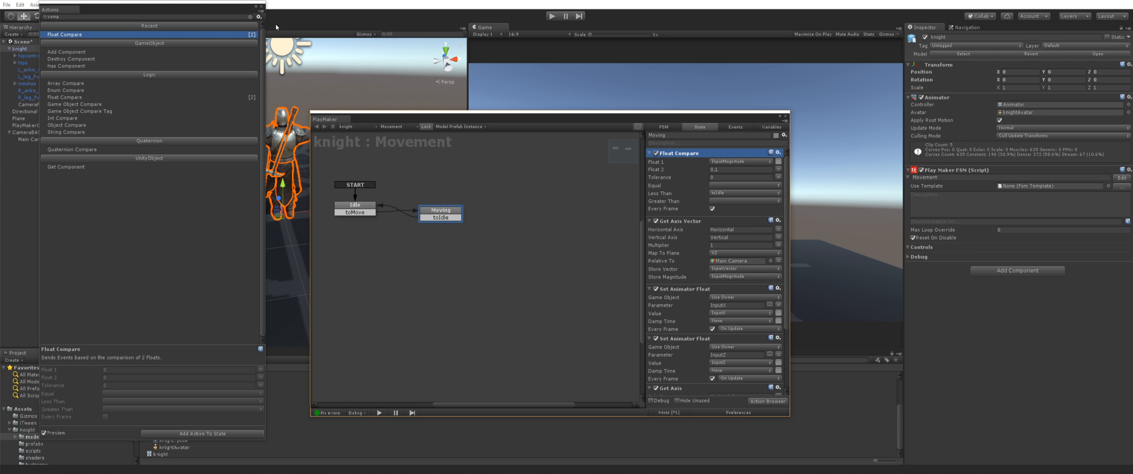
Close the action browser, move the PlayMaker window clear of the knight in the scene, and start Play mode
click(261, 6)
drag(468, 111, 565, 148)
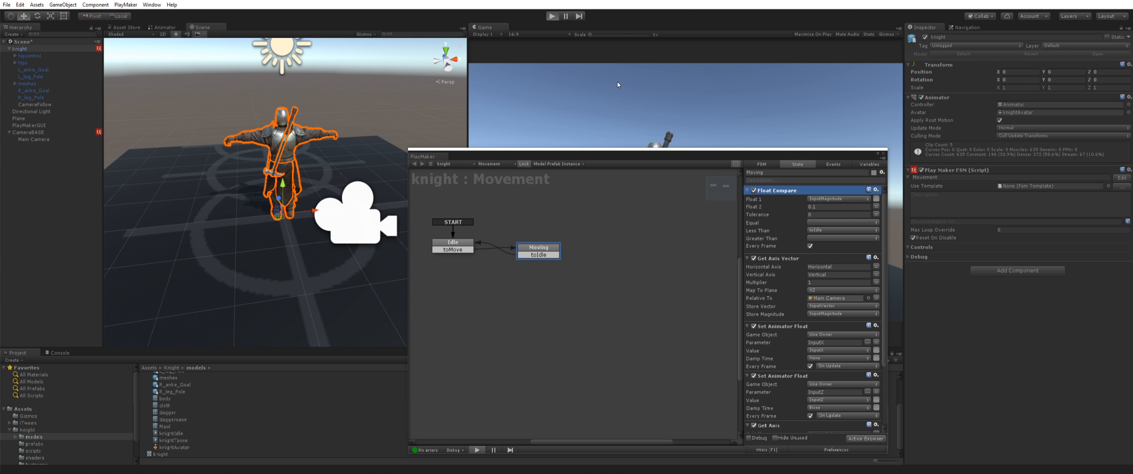
key(ctrl+p)
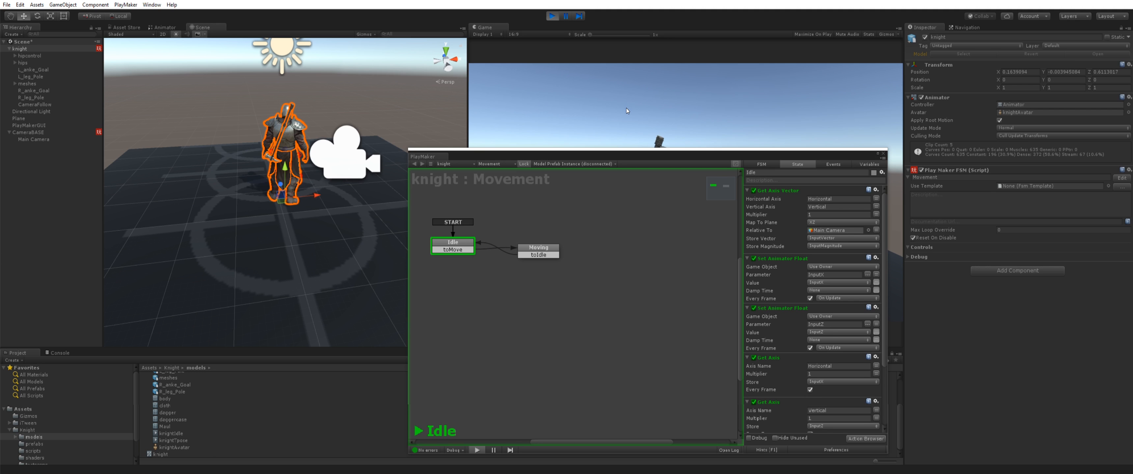
Walk the knight backward in the running scene and exit Play mode
key(s)
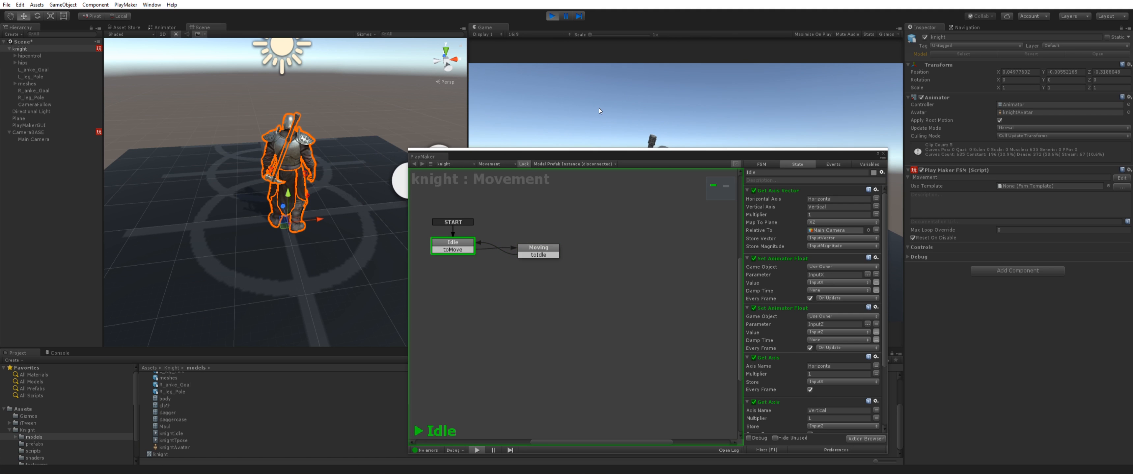
key(ctrl+p)
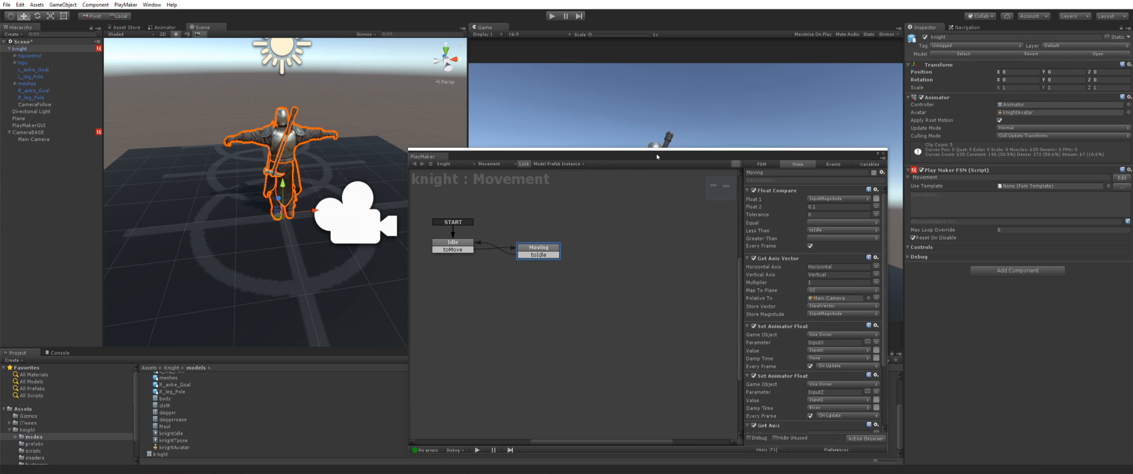
Add a Smooth Look At Direction action to the Moving state of the knight's Movement FSM
drag(656, 155, 513, 122)
scroll(736, 298, down, 2)
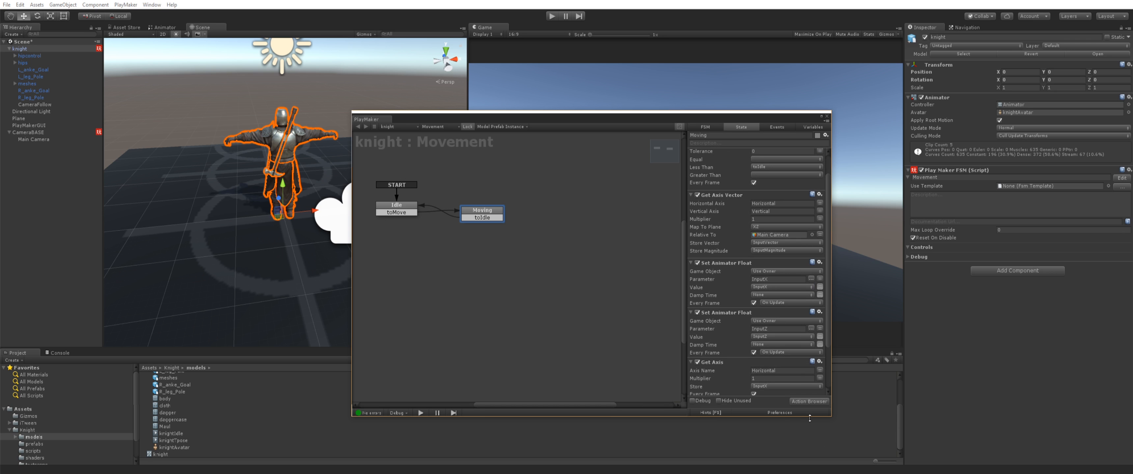
click(805, 401)
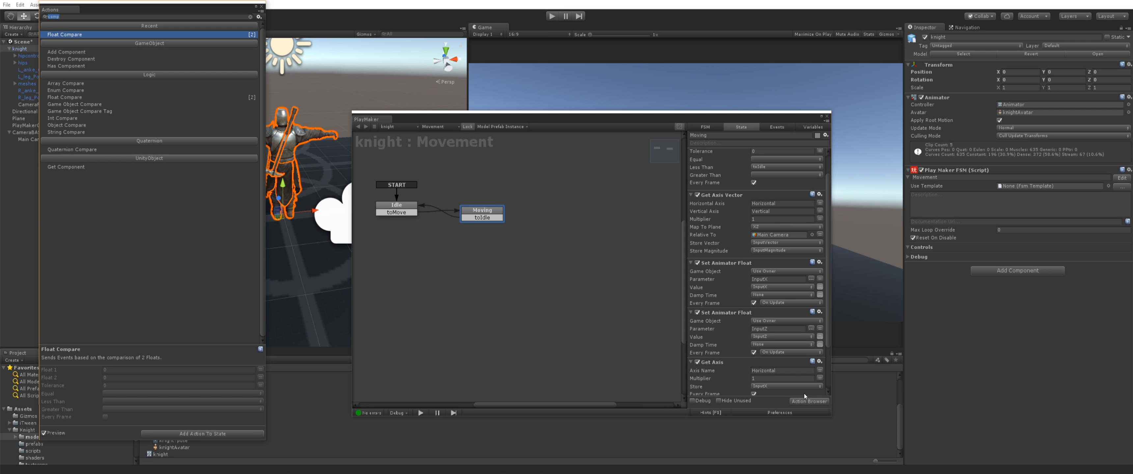
text(smoot)
key(Down)
key(Down)
key(Down)
key(Down)
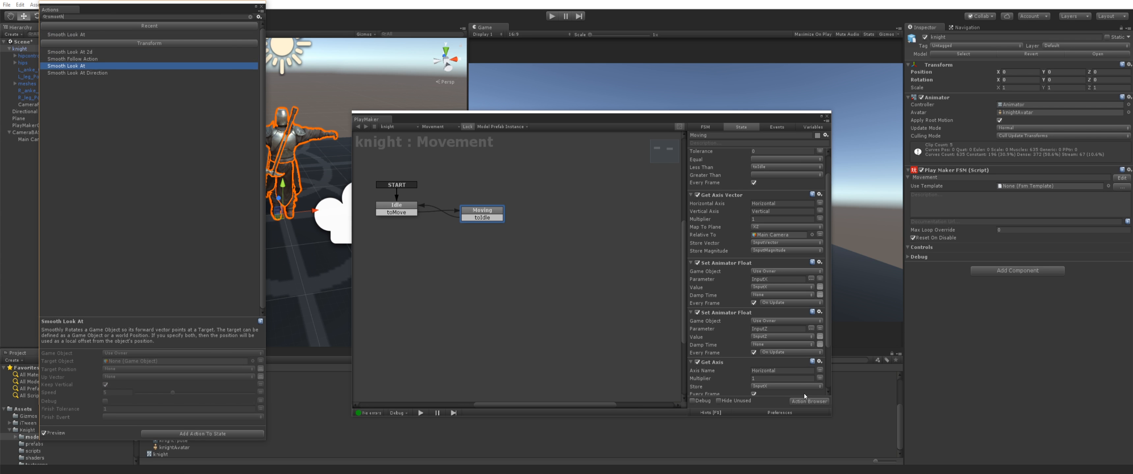
key(Up)
key(Down)
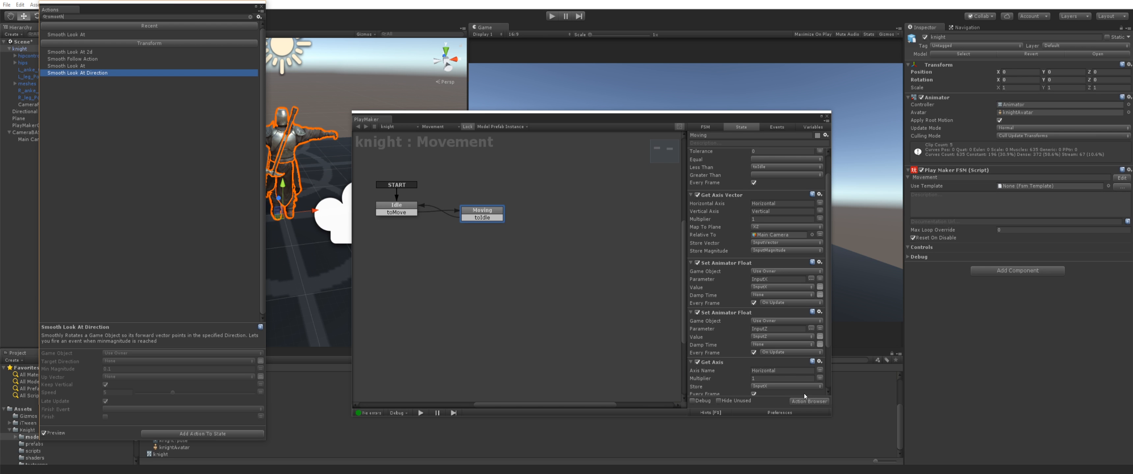
key(Up)
key(Down)
key(Return)
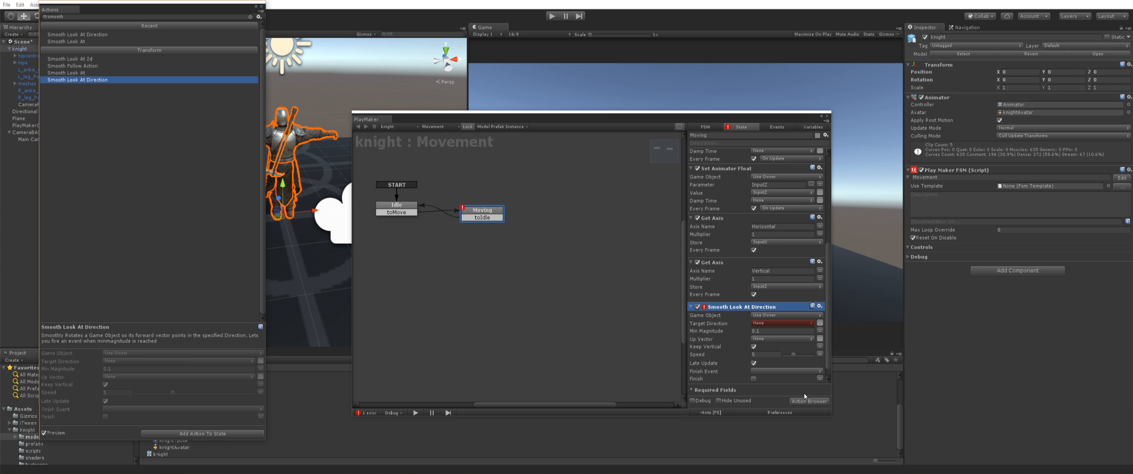
Set the Smooth Look At Direction action's Target Direction to InputVector and its Up Vector to 0, 1, 0
click(774, 323)
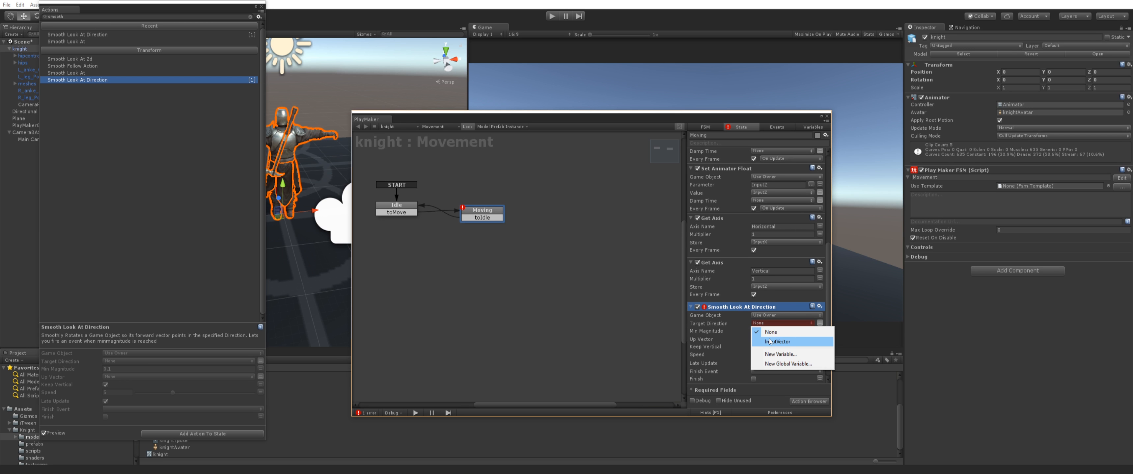
click(763, 338)
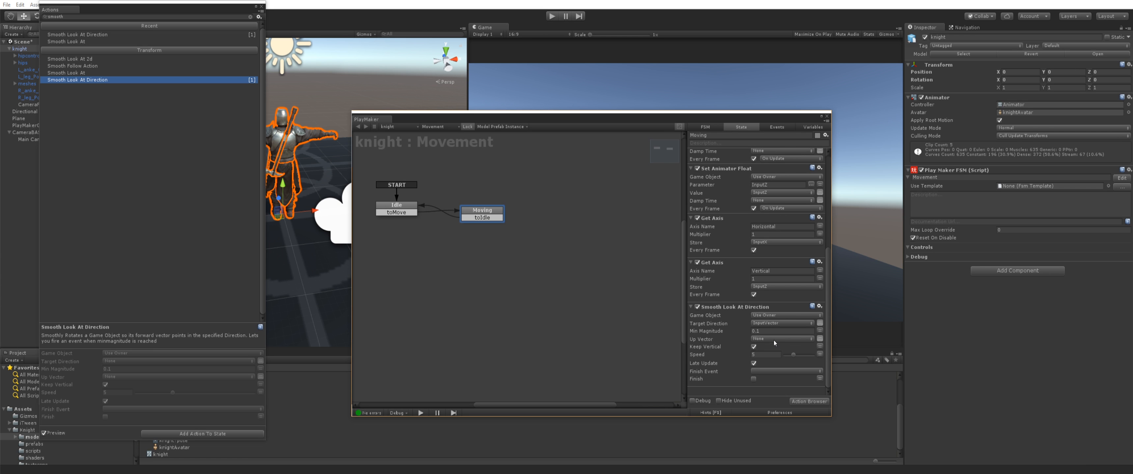
click(774, 343)
click(811, 343)
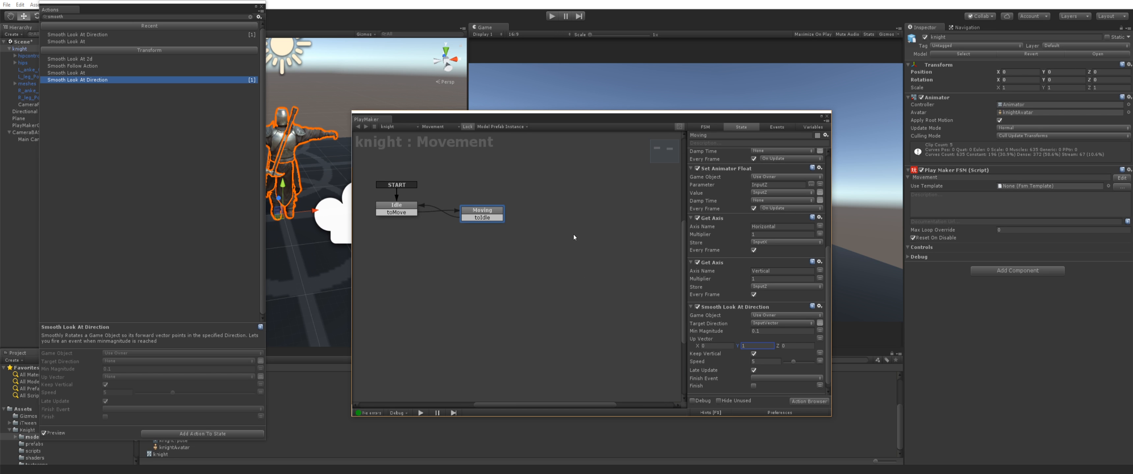
click(259, 8)
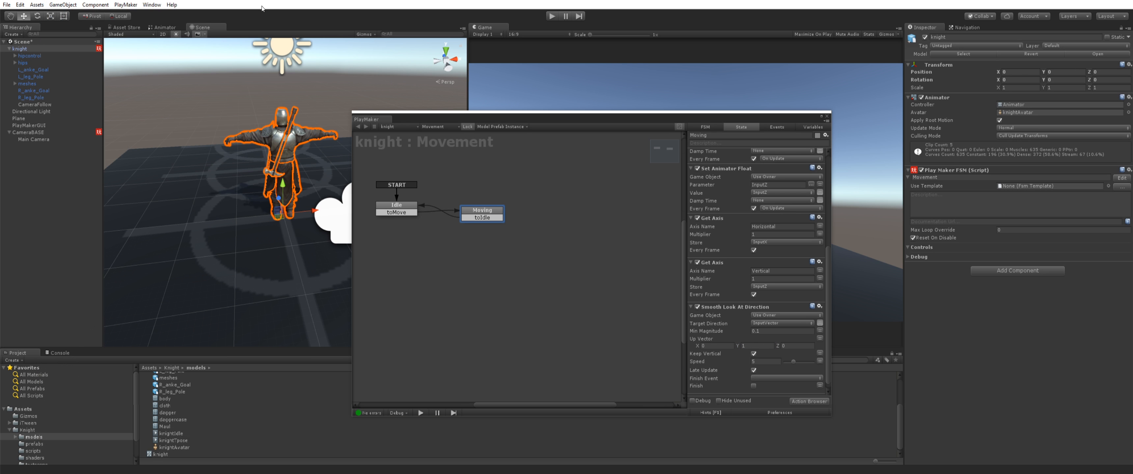
Play-test the scene by walking the knight forward and backward to check how it turns, and exit Play mode
drag(506, 112, 593, 264)
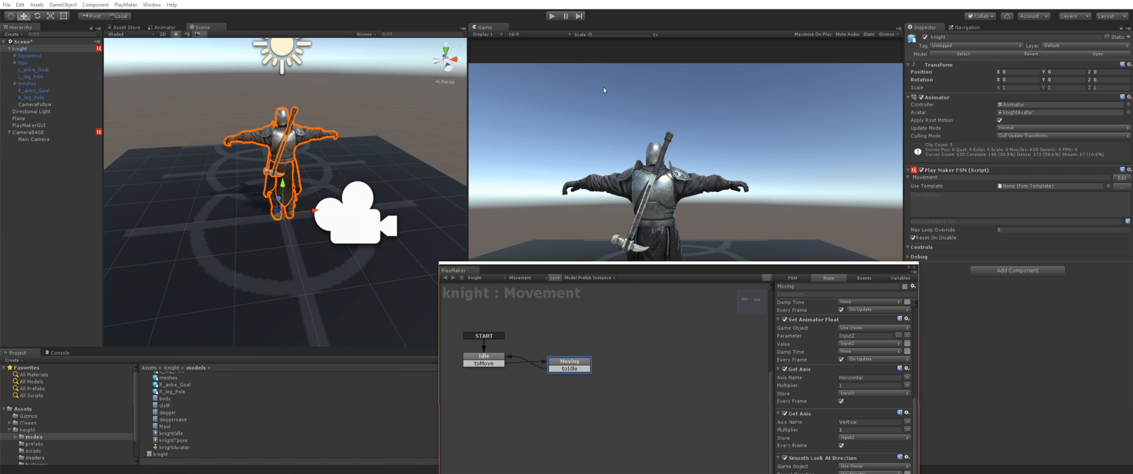
click(551, 16)
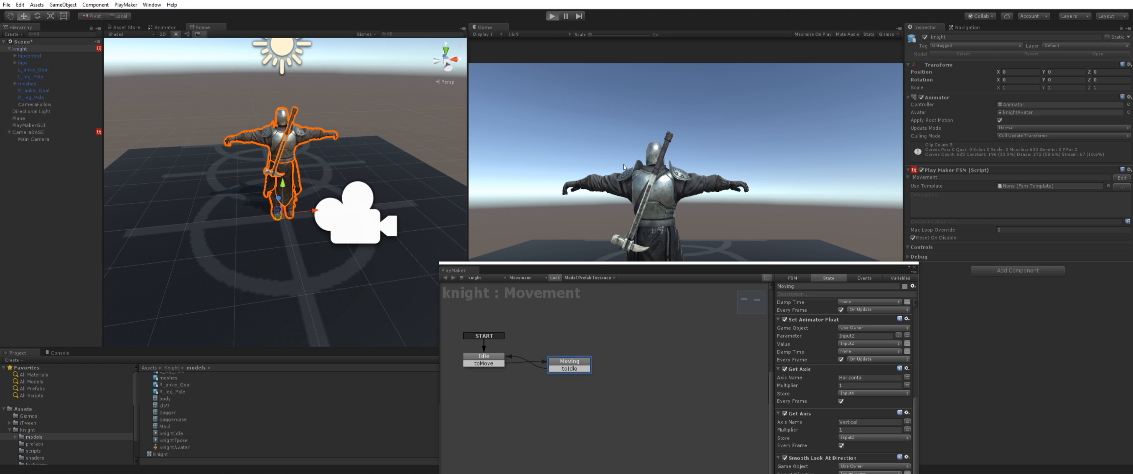
key(w)
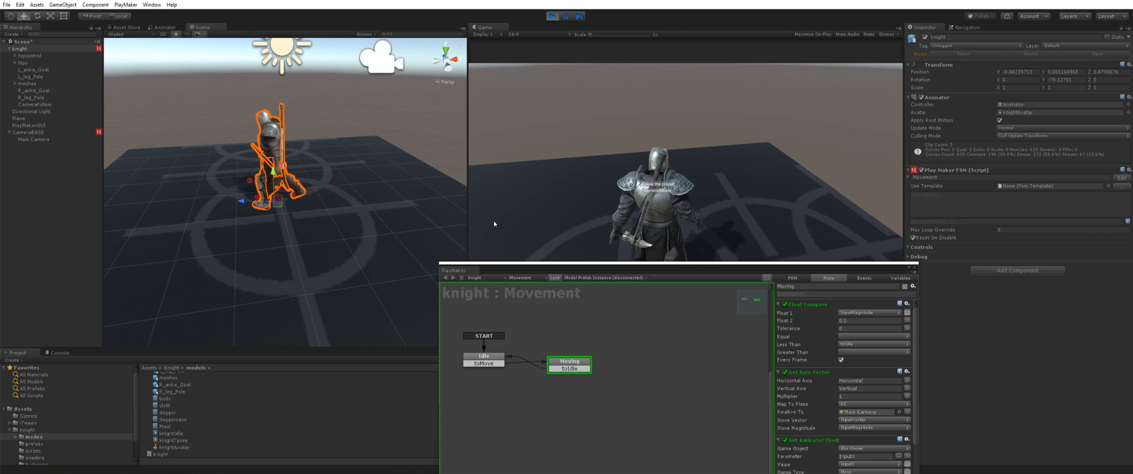
key(s)
key(w)
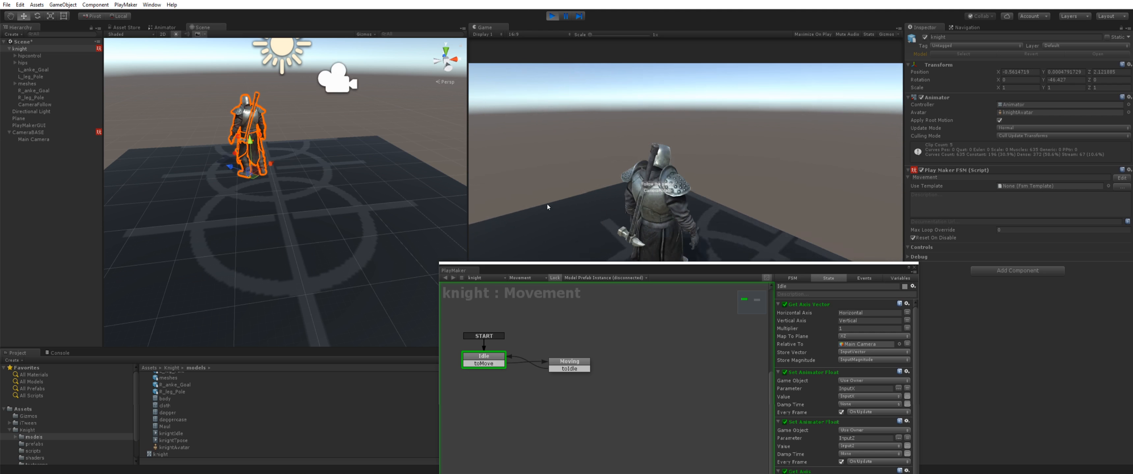
key(w)
key(w)
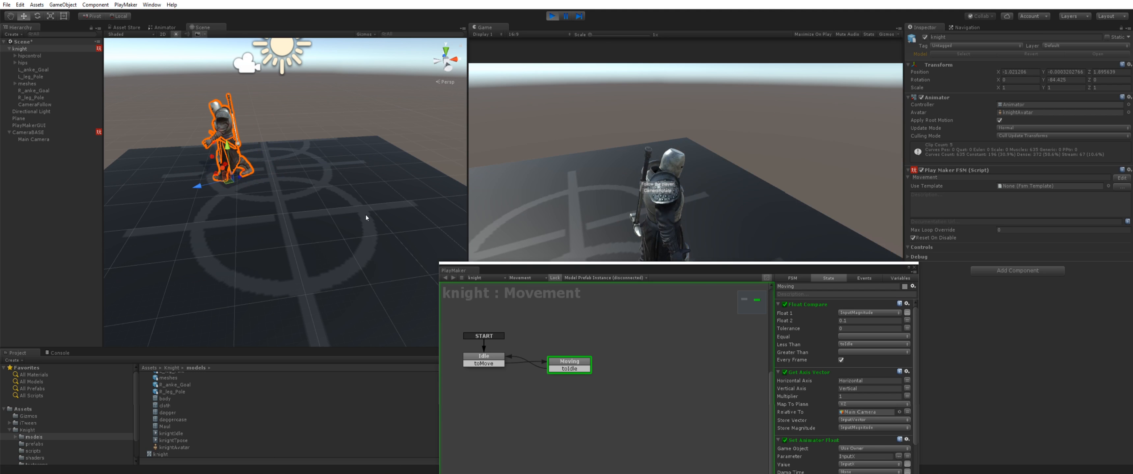
key(s)
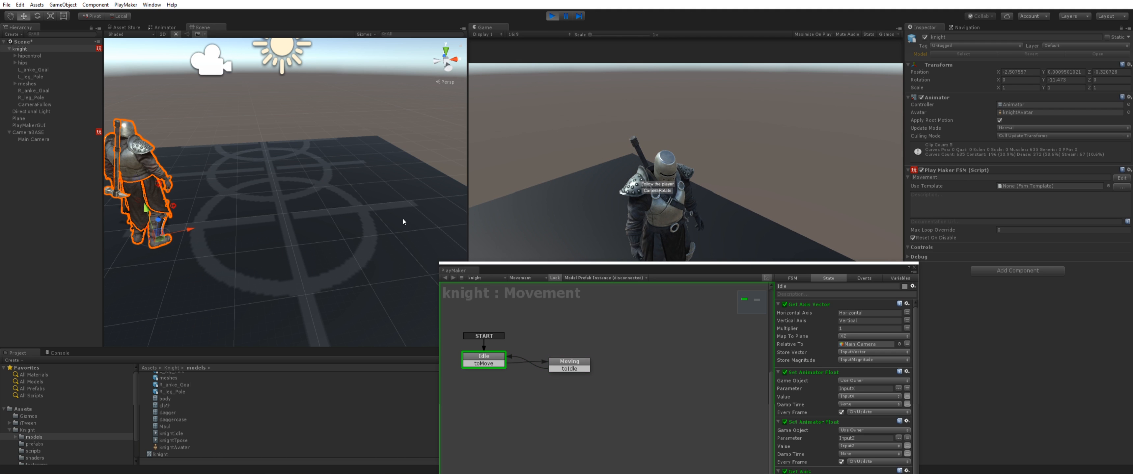
key(ctrl+p)
Disable the Smooth Look At Direction action in the Moving state
drag(613, 267, 448, 93)
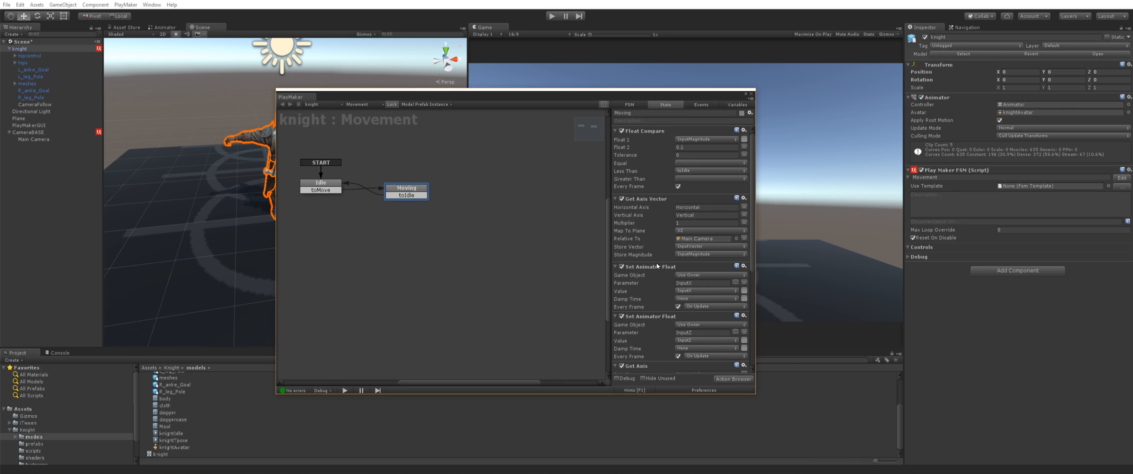
scroll(653, 270, down, 10)
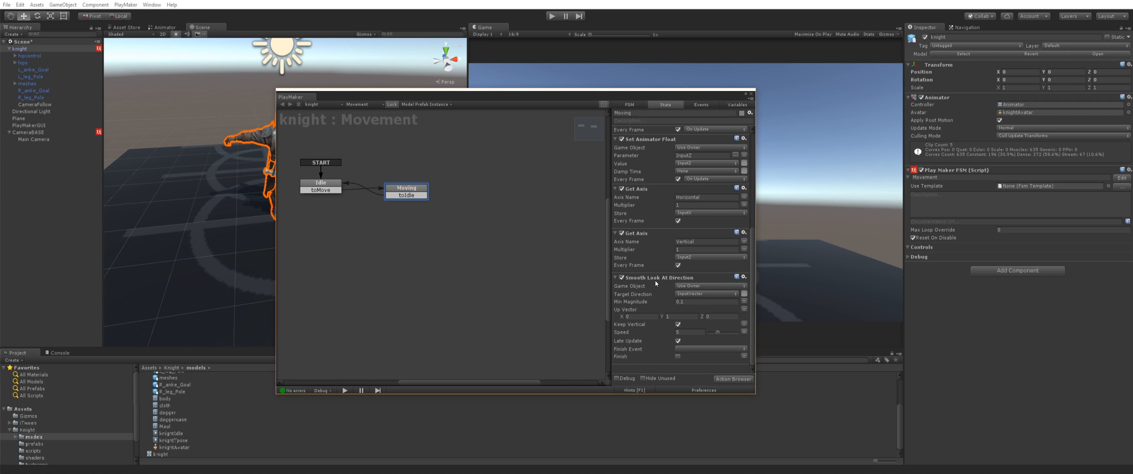
click(654, 279)
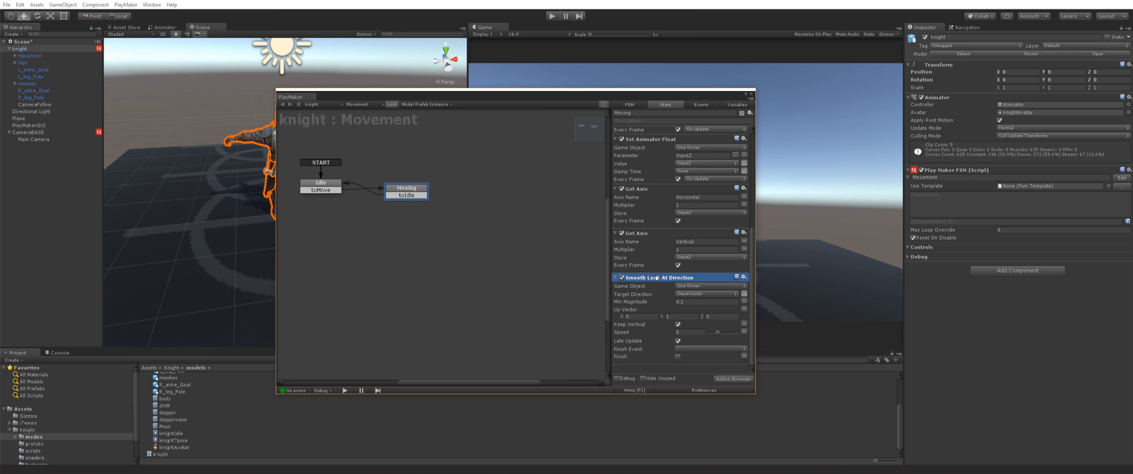
click(622, 278)
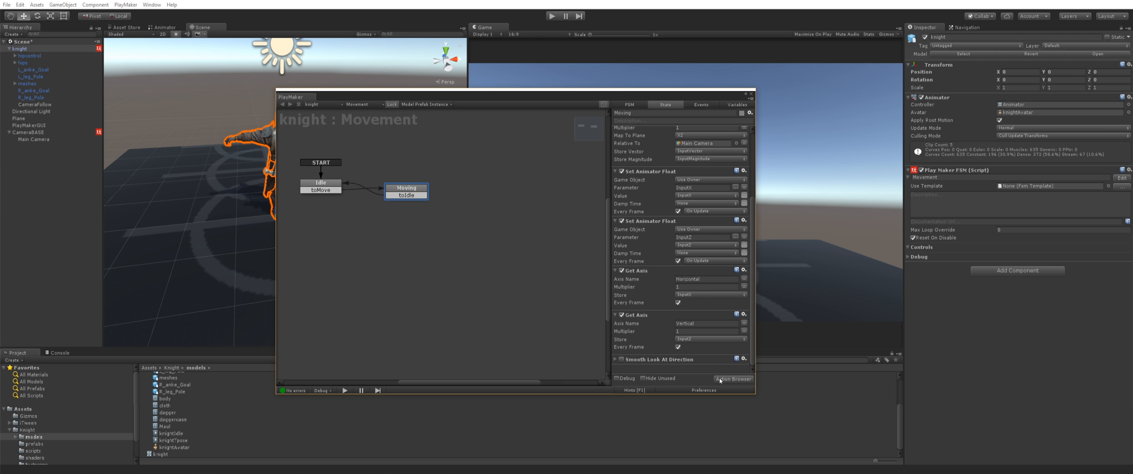
Add a Smooth Look At action to the Moving state and close the action browser
click(730, 379)
text(smooth)
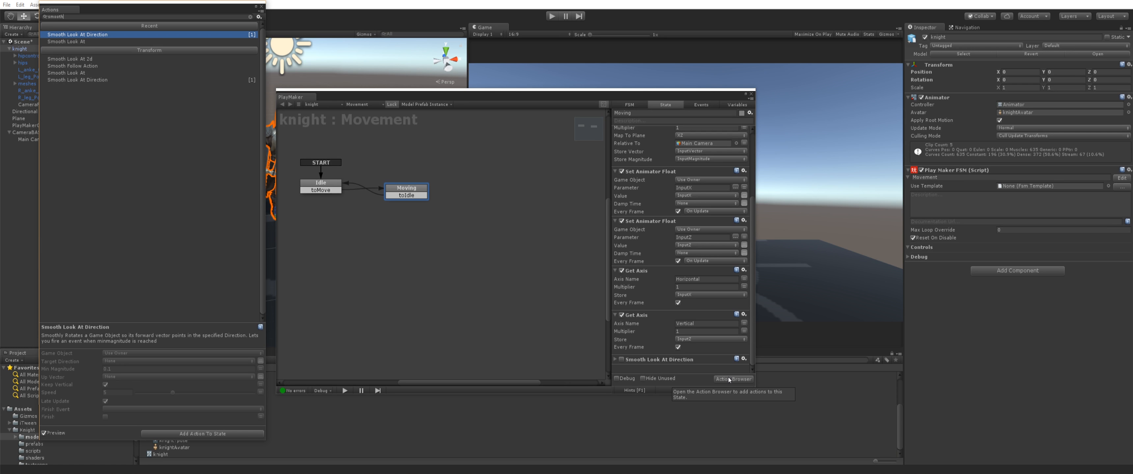
key(Down)
key(Return)
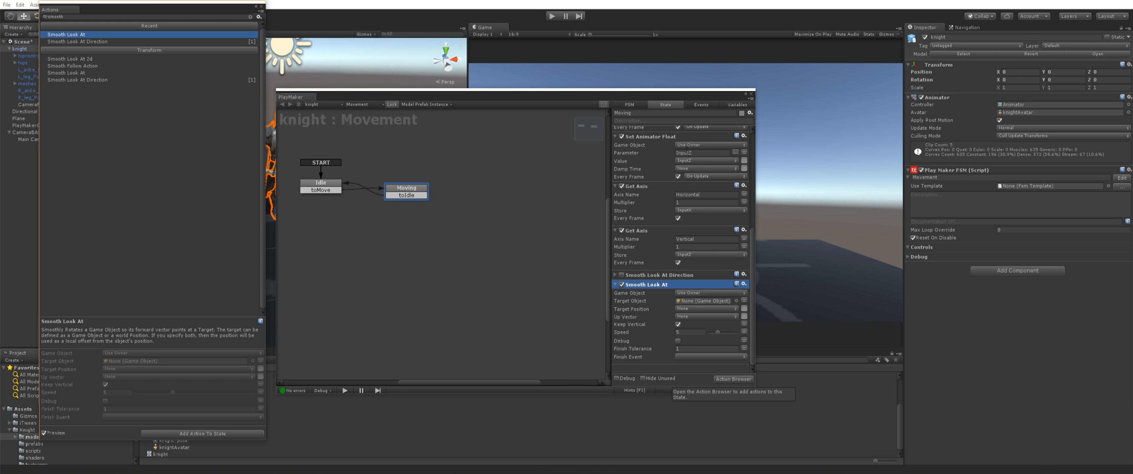
click(261, 9)
Create an empty child object named PlayerLookat under Main Camera and set its Z position to 20
drag(334, 94, 446, 338)
right_click(29, 140)
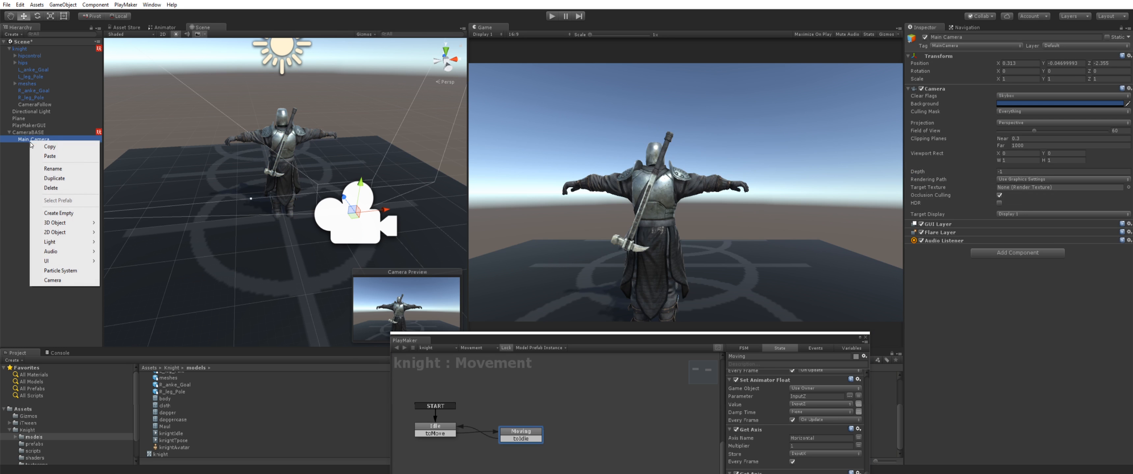
click(71, 213)
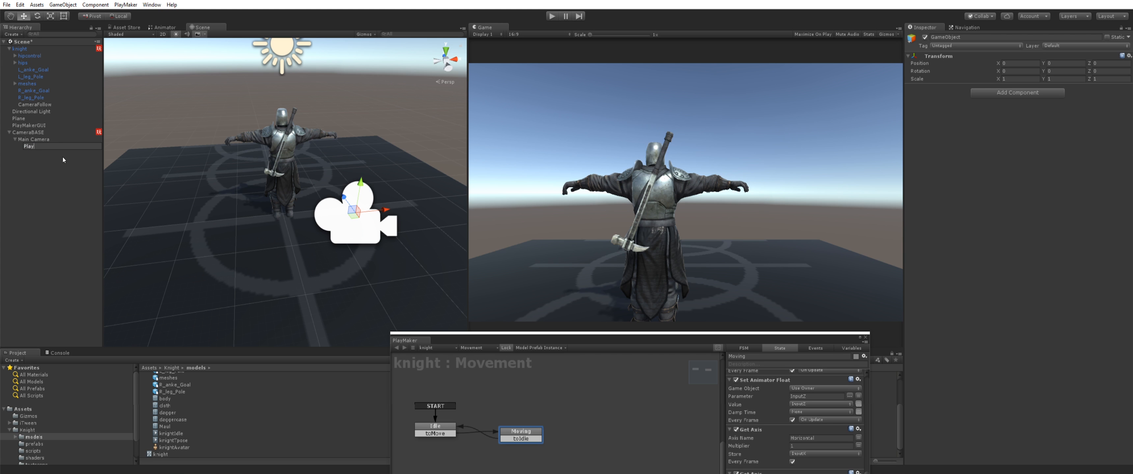
text(PlayerLookat)
key(Return)
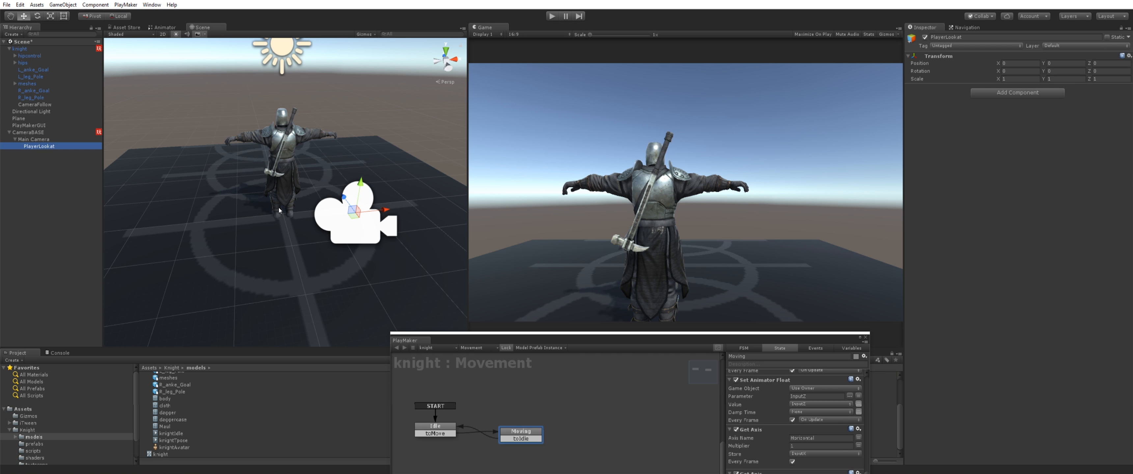
click(1103, 63)
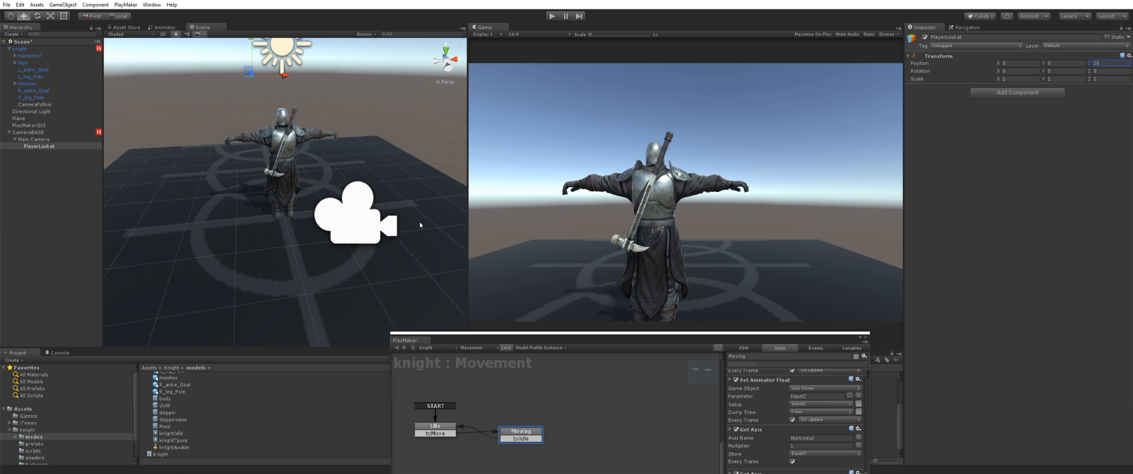
Assign PlayerLookat as the Target Object of the Smooth Look At action and move the FSM editor clear of the game view
drag(530, 331, 368, 166)
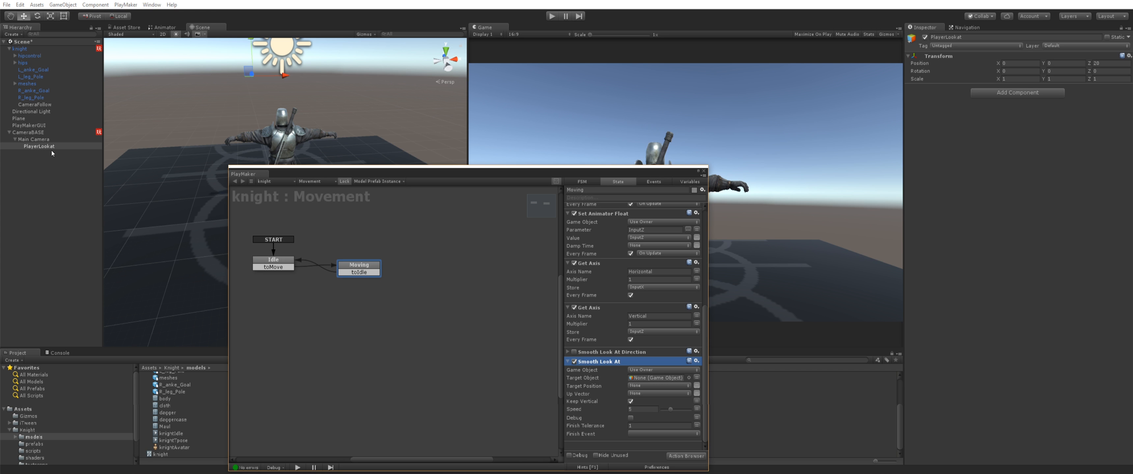
drag(52, 150, 645, 381)
drag(523, 187, 671, 375)
Play-test the scene twice, walking the knight forward to check that it turns toward the look-at target, and exit Play mode
click(551, 16)
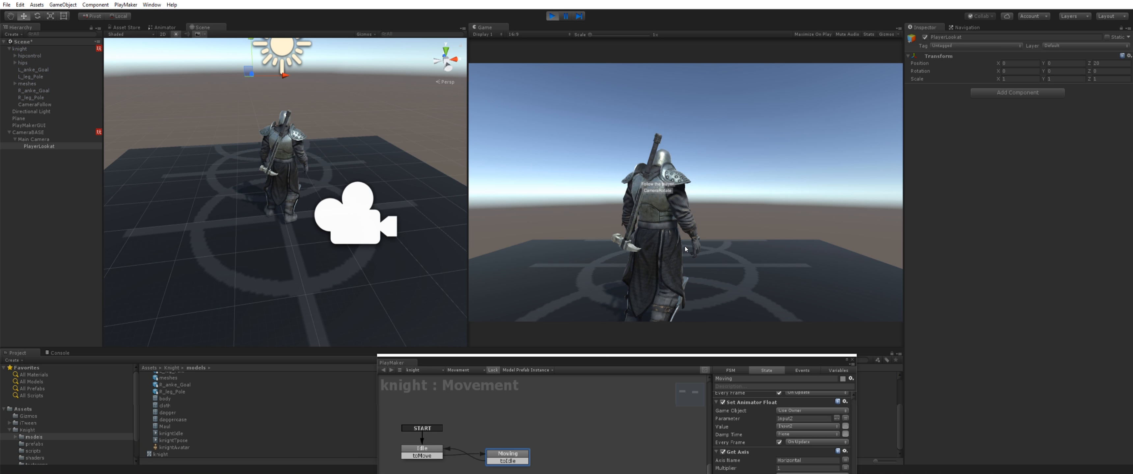
key(w)
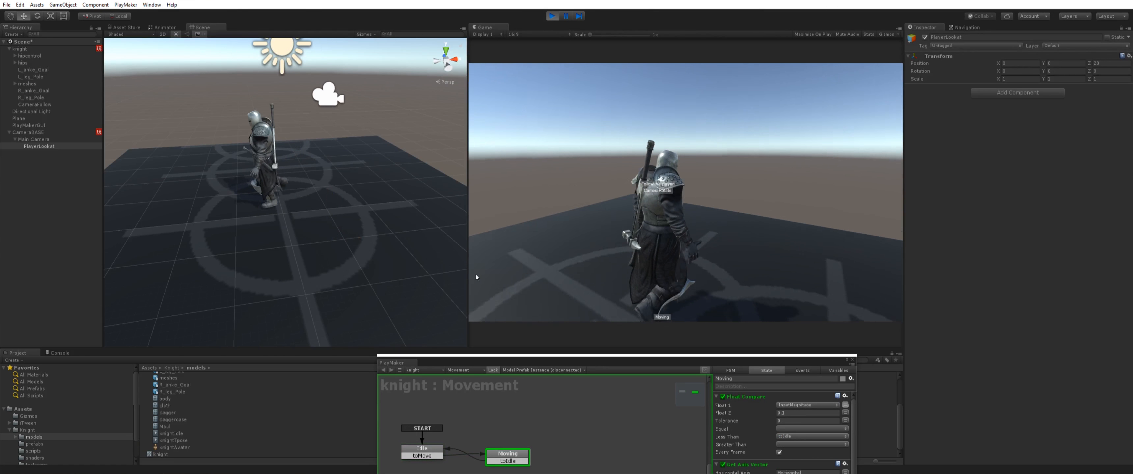
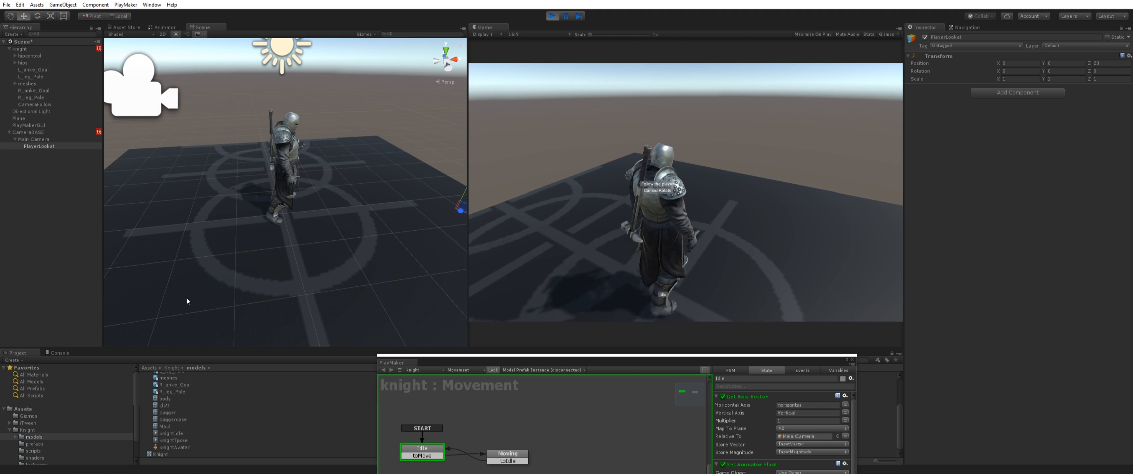
key(w)
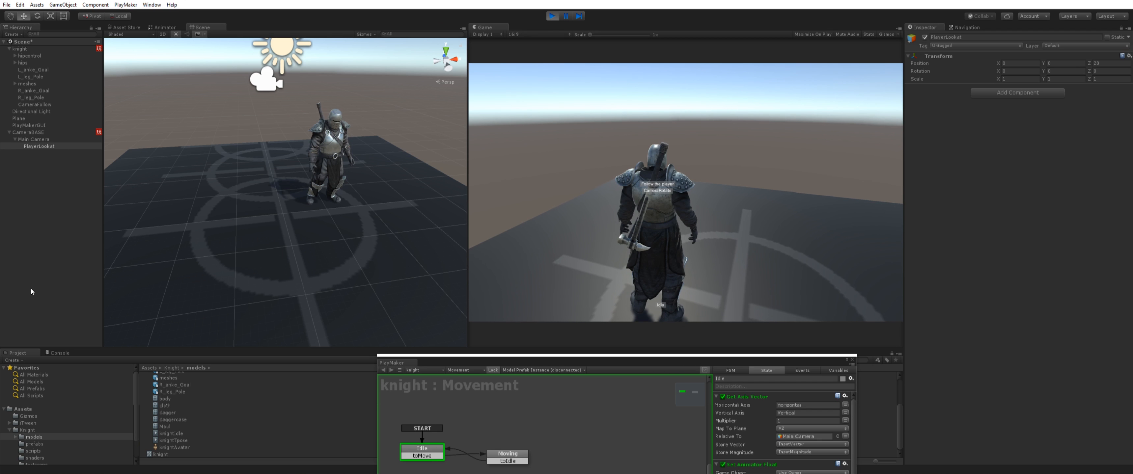
key(ctrl+p)
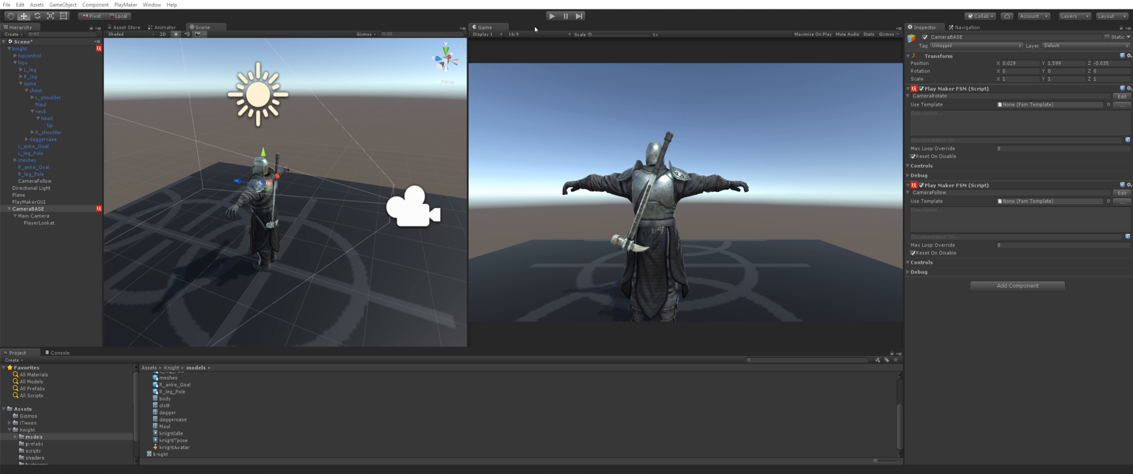
key(ctrl+p)
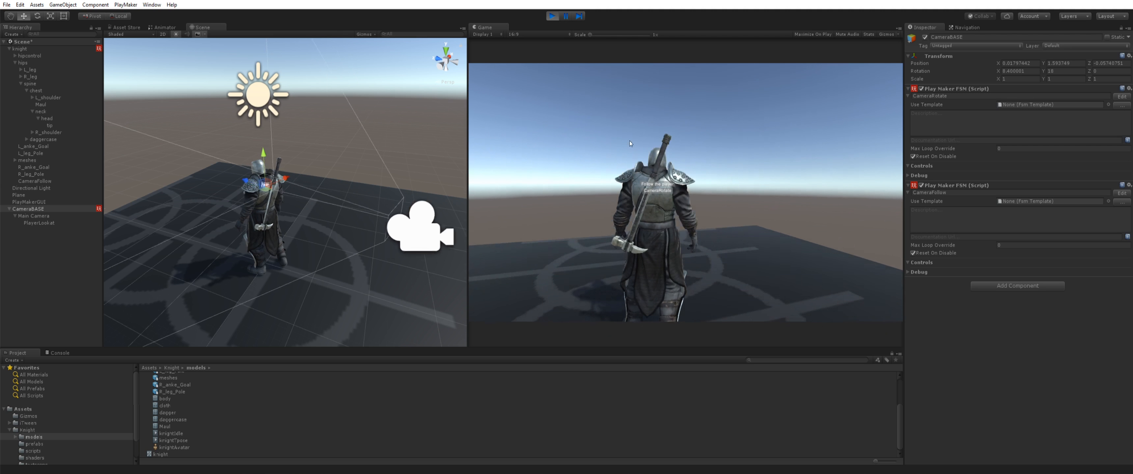
key(ctrl+p)
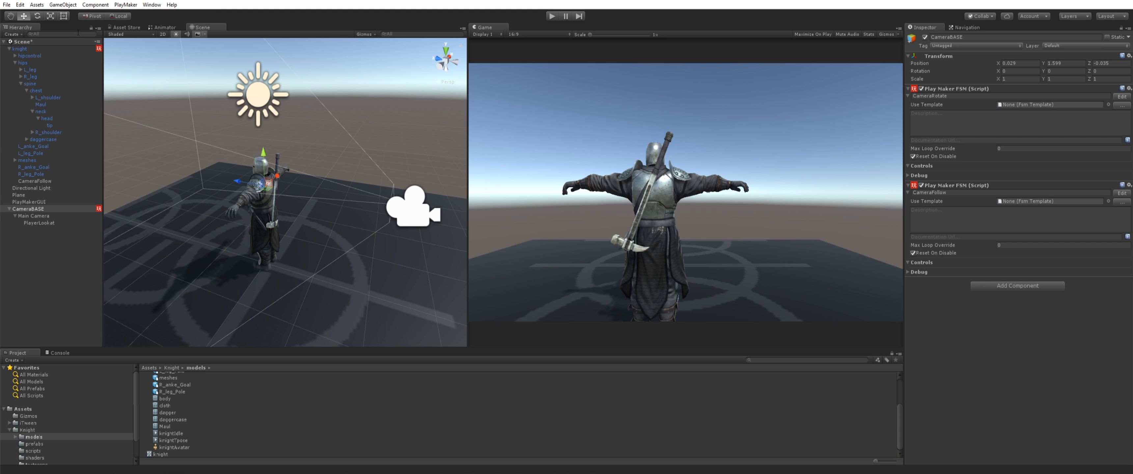
Examine the ChangeCamera axis in the Input Manager project settings, checking its name and positive button
click(20, 5)
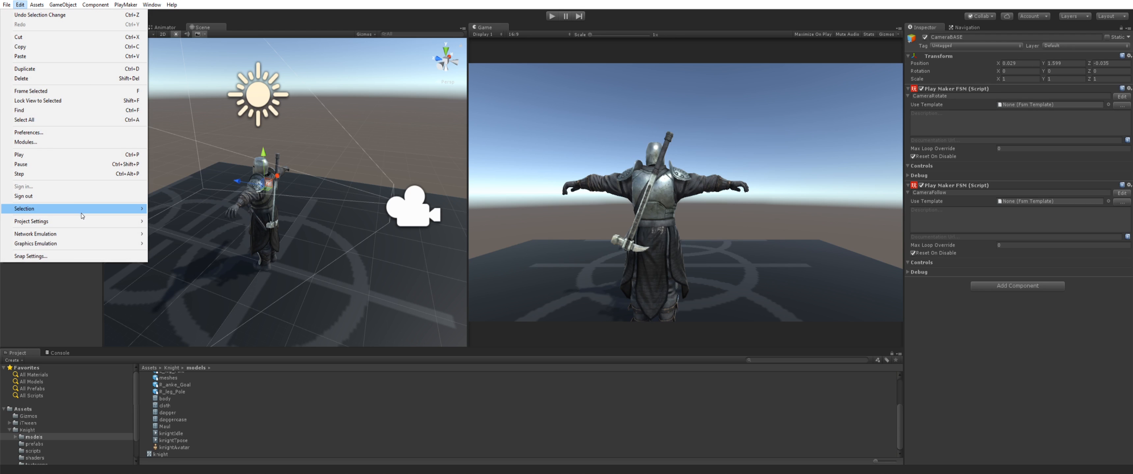
mouse_move(81, 220)
click(165, 221)
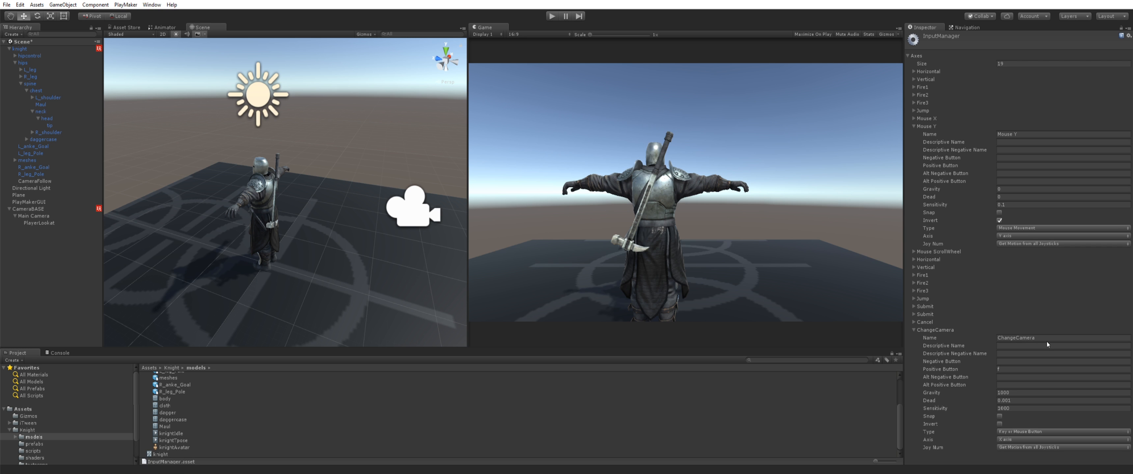
click(1033, 339)
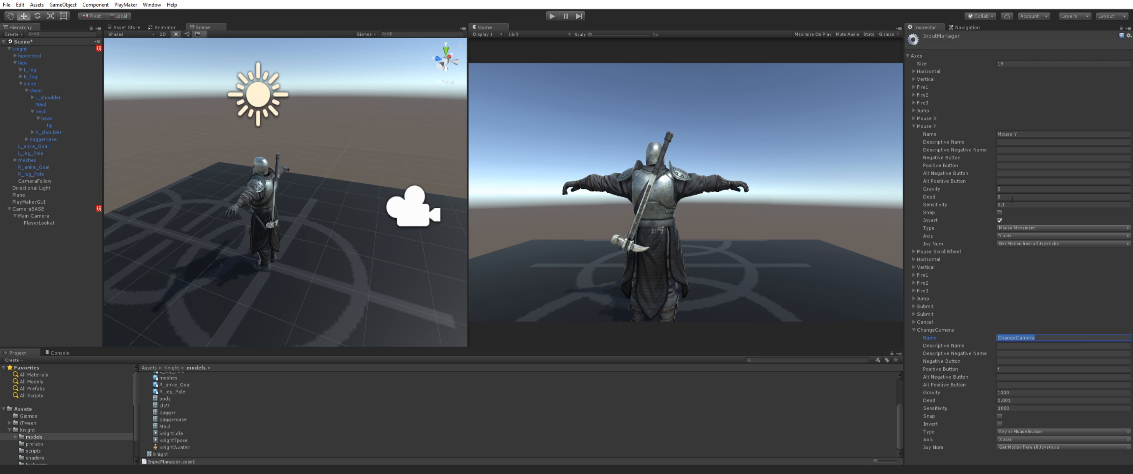
click(1015, 370)
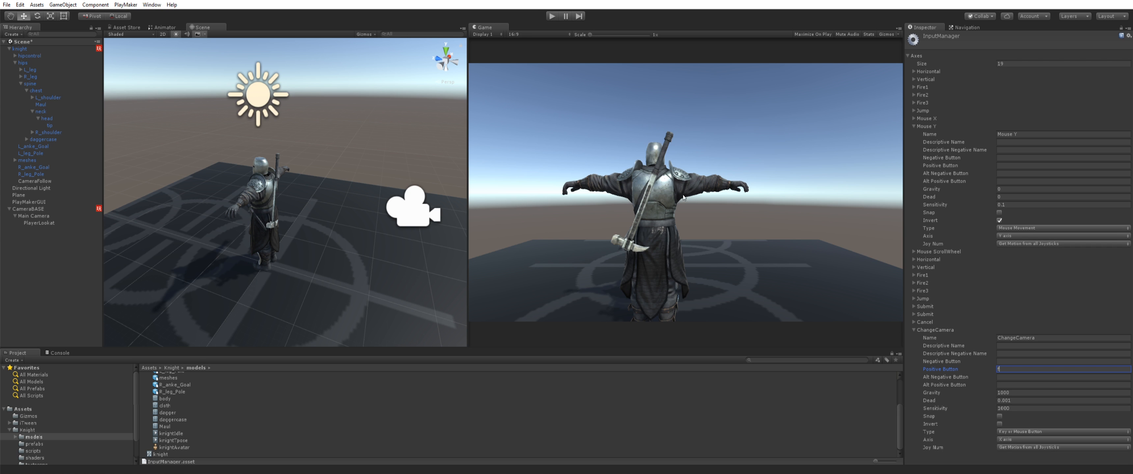
Create an empty child object under the knight's head bone and name it FPS_Pos
click(276, 178)
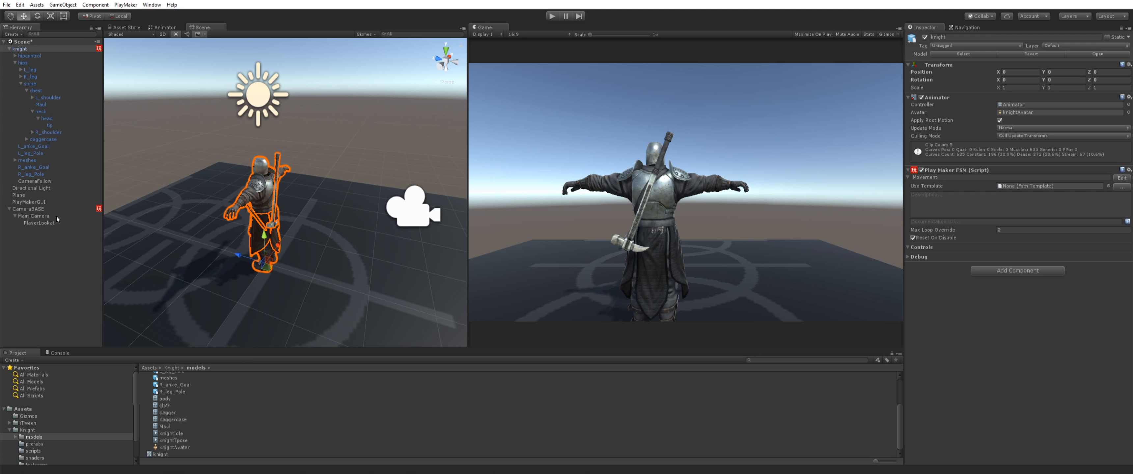
click(21, 49)
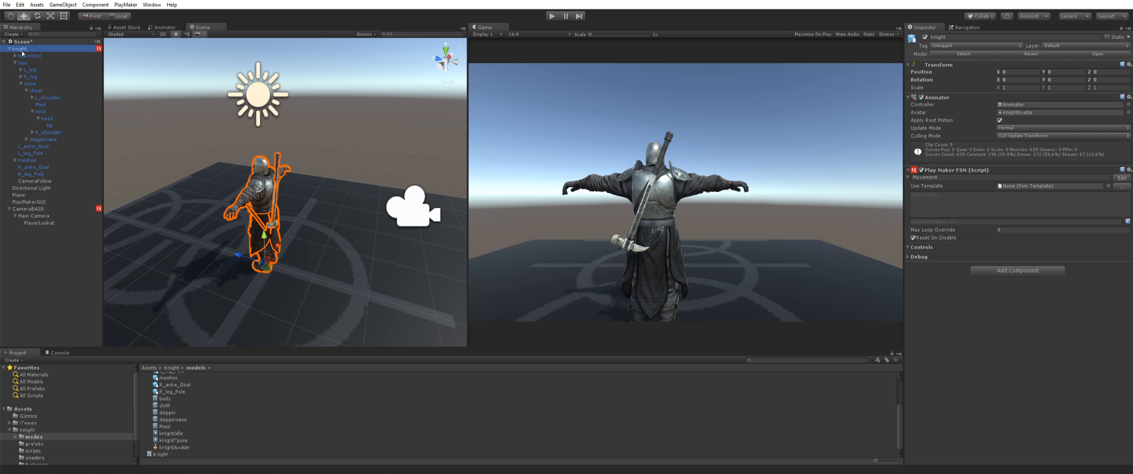
click(46, 119)
right_click(45, 119)
click(84, 190)
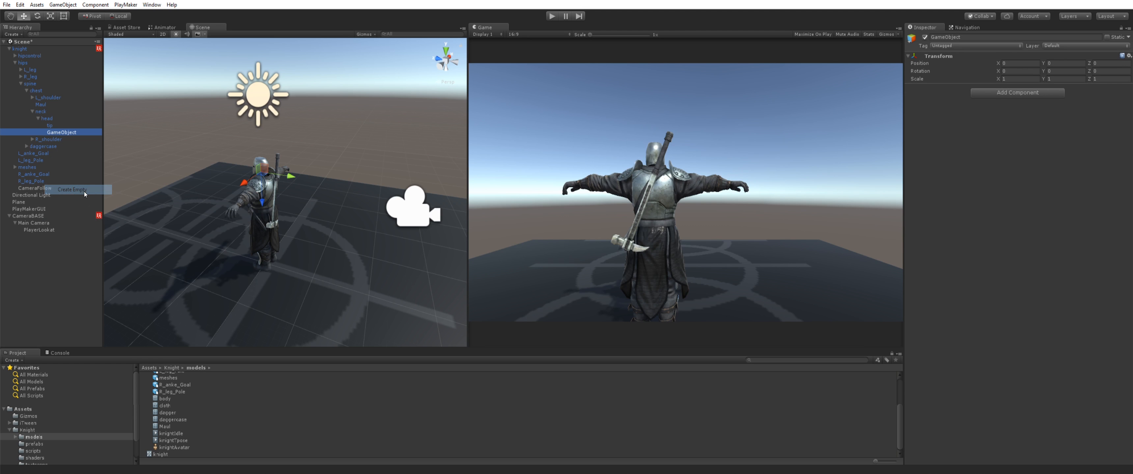
key(F2)
text(FPS_L)
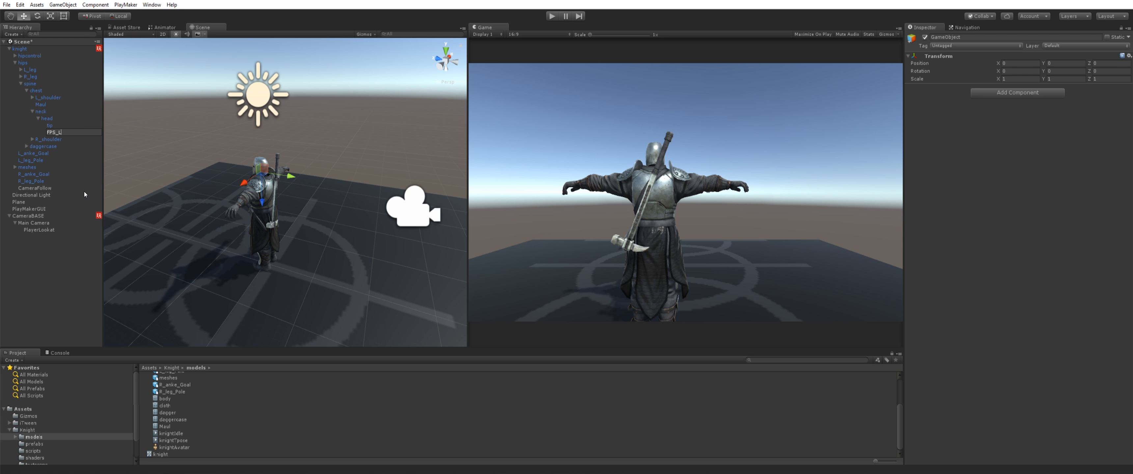
key(BackSpace)
text(Pos)
key(Return)
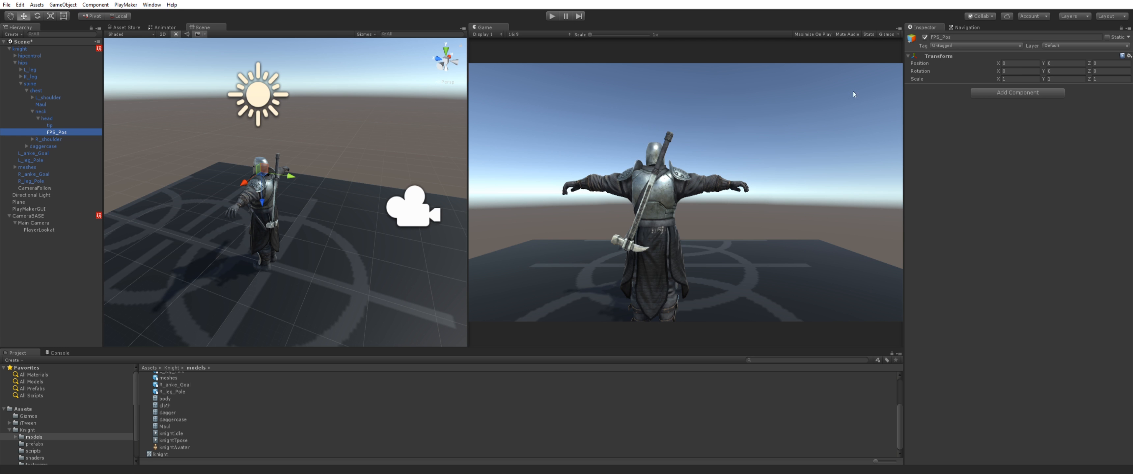
Move FPS_Pos forward to the front of the knight's helmet, to a Y position of about -0.2
scroll(353, 202, up, 6)
middle_drag(217, 164, 295, 195)
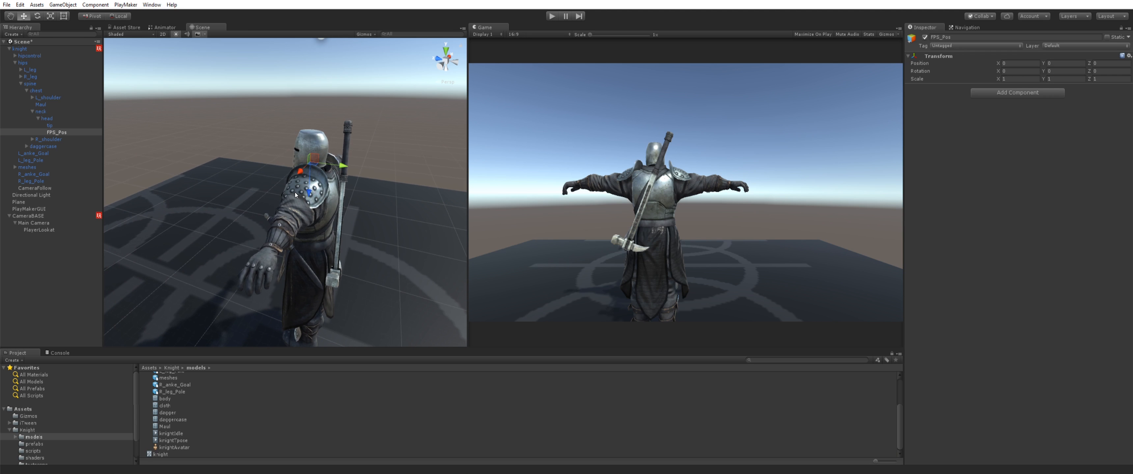
alt+drag(244, 273, 312, 240)
drag(341, 160, 317, 159)
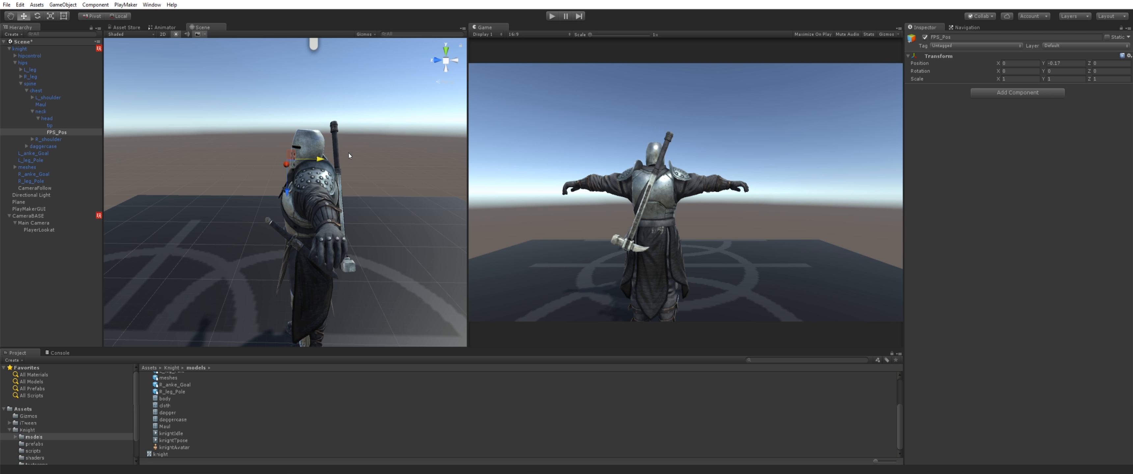
scroll(303, 186, up, 2)
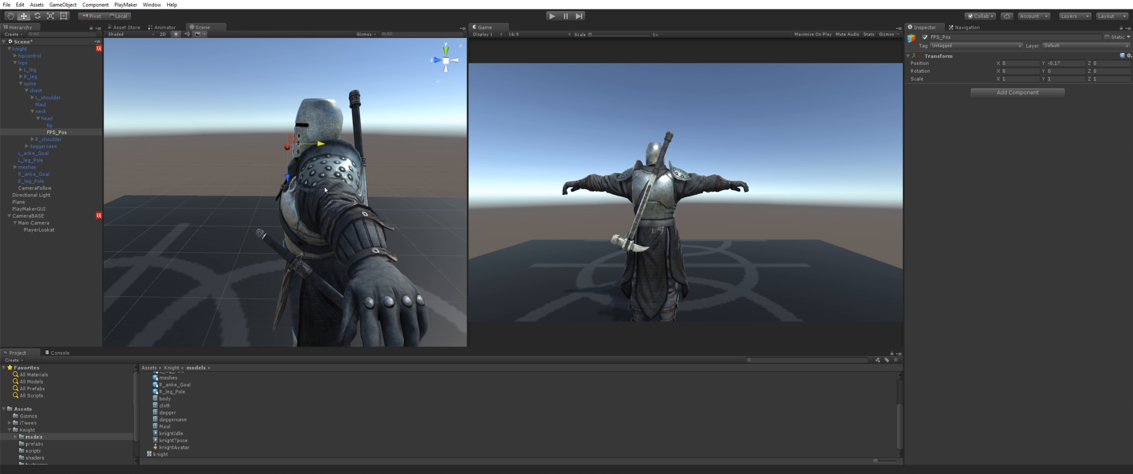
scroll(325, 187, down, 1)
drag(323, 153, 297, 263)
Roughly rotate FPS_Pos to match the knight's facing direction and nudge its position to about X -0.012, Y -0.213
key(e)
key(w)
key(e)
drag(273, 164, 268, 124)
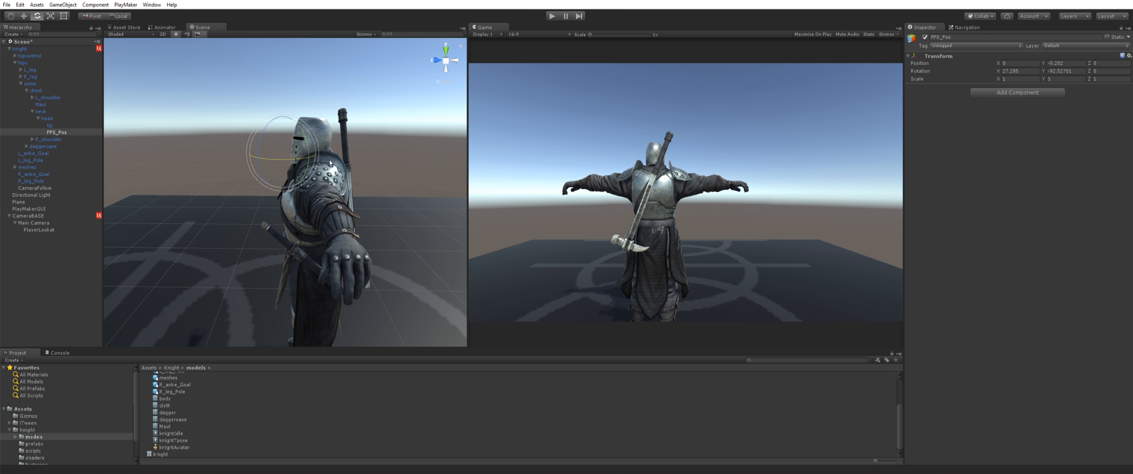
key(w)
key(e)
drag(291, 159, 156, 221)
key(w)
key(e)
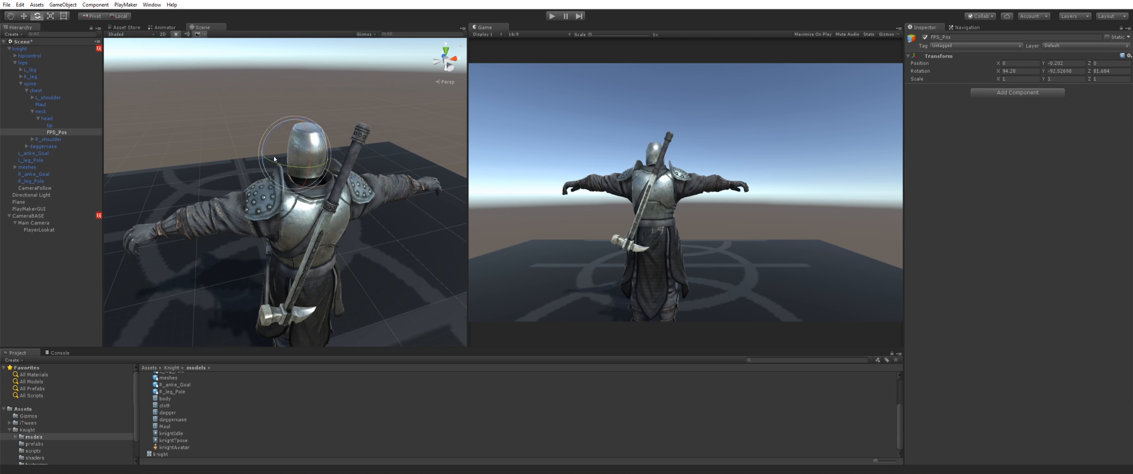
drag(273, 129, 294, 162)
key(w)
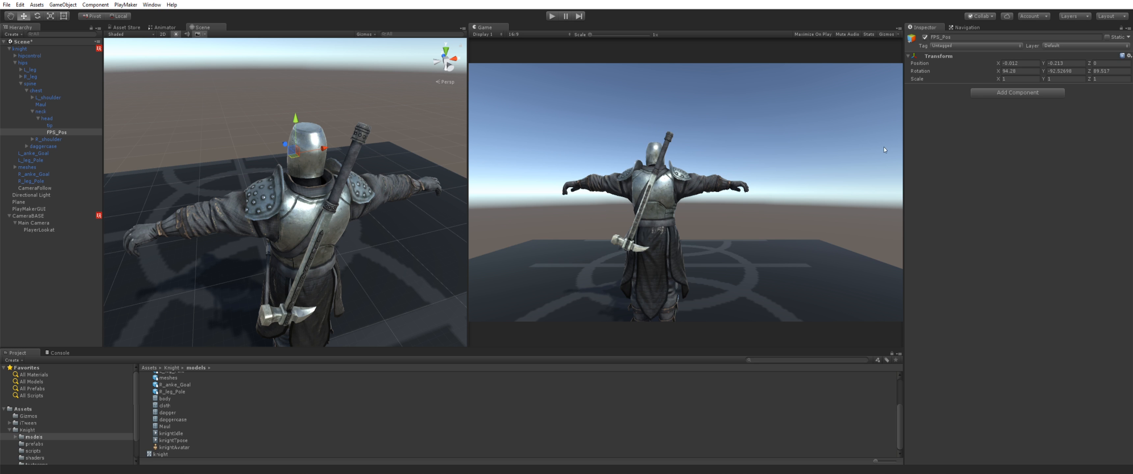
Set the rotation of FPS_Pos to exactly X 90, Y -90 and Z 90
click(1064, 71)
text(-90)
key(Tab)
text(90)
key(shift+Tab)
key(shift+Tab)
text(90)
Examine the placement and orientation of FPS_Pos at the knight's helmet from the front, above and behind
alt+drag(145, 176, 295, 149)
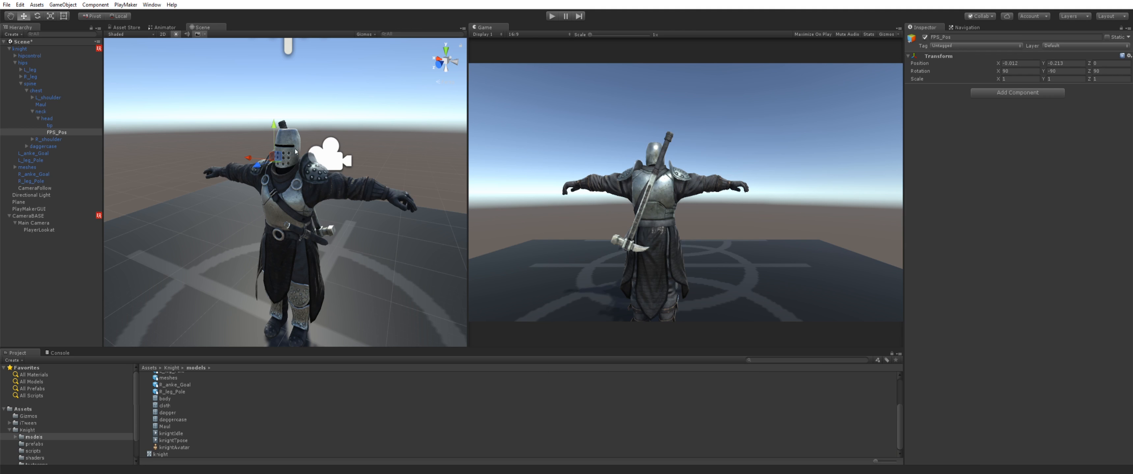
scroll(251, 176, up, 5)
alt+drag(250, 175, 305, 139)
scroll(304, 139, up, 3)
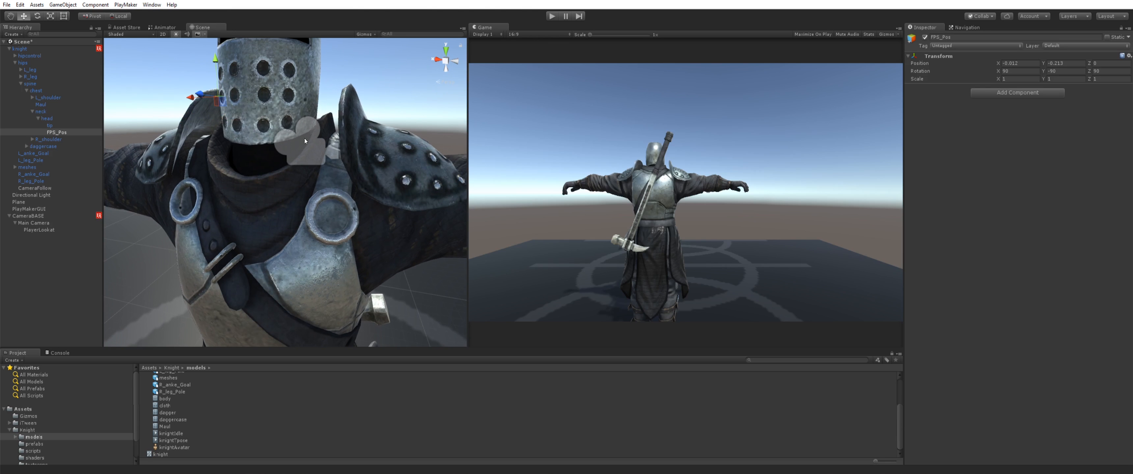
scroll(218, 97, down, 6)
alt+drag(217, 96, 226, 137)
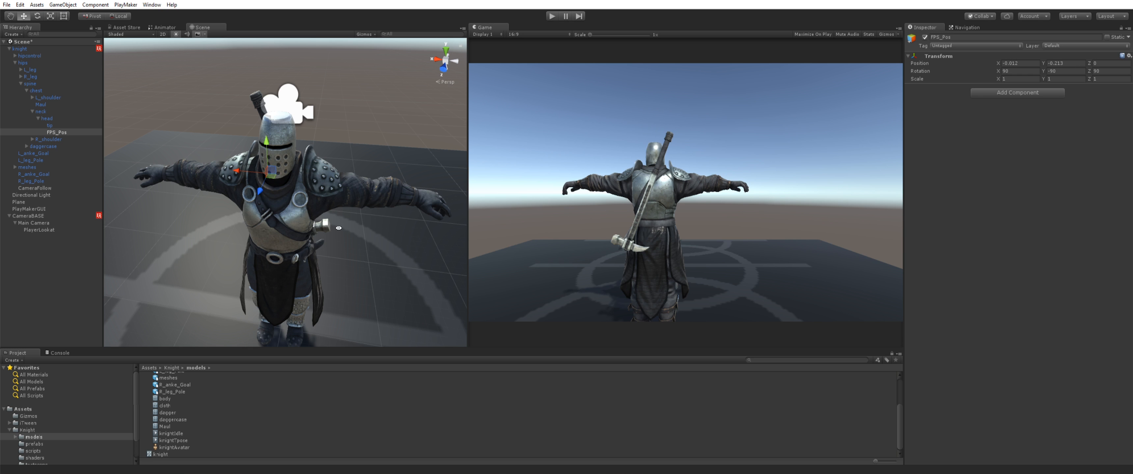
alt+drag(339, 227, 194, 218)
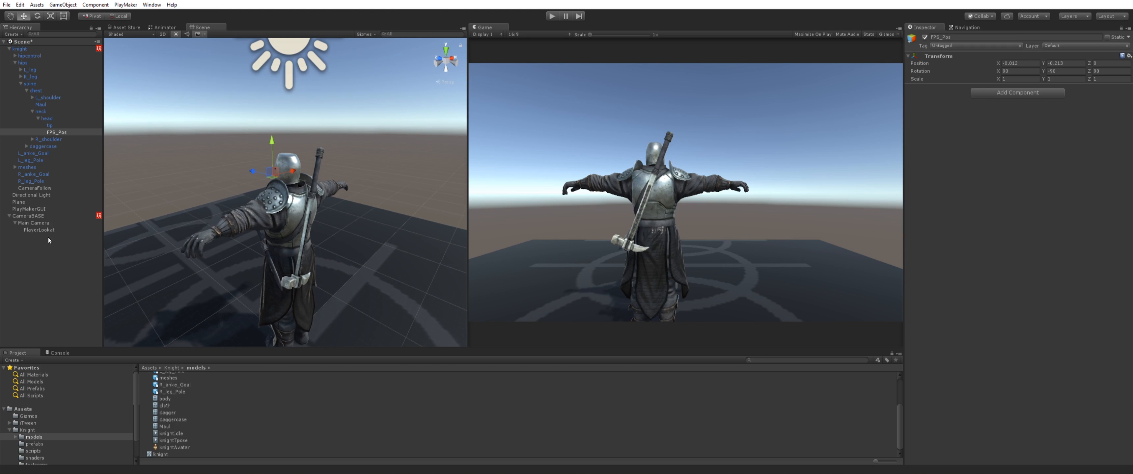
Create an empty child object under CameraBASE and name it TPS_POS
click(28, 217)
scroll(304, 238, down, 5)
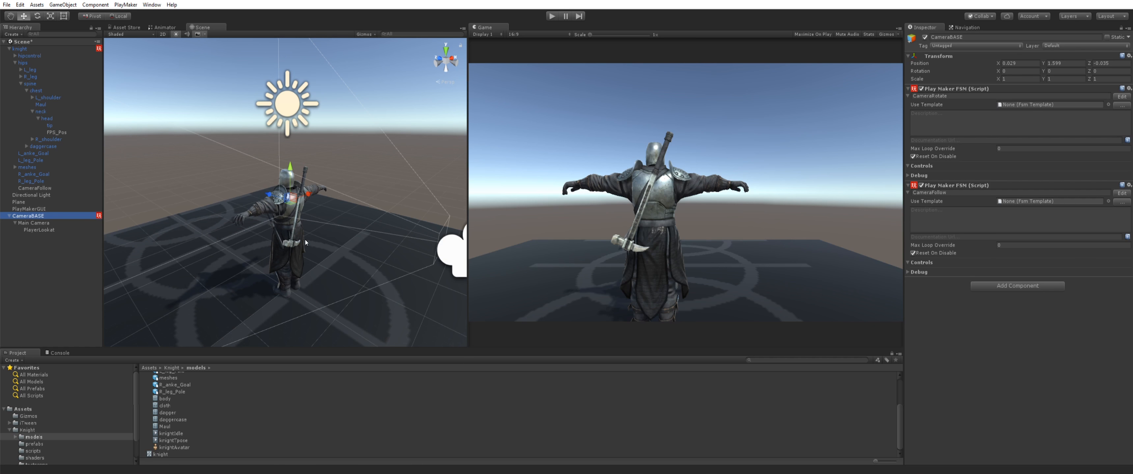
middle_drag(341, 244, 264, 223)
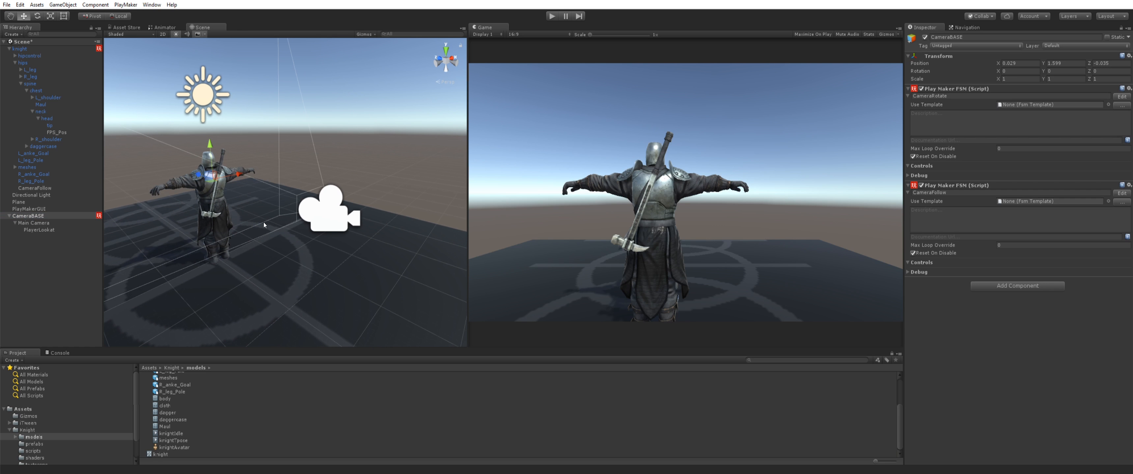
right_click(35, 216)
click(48, 290)
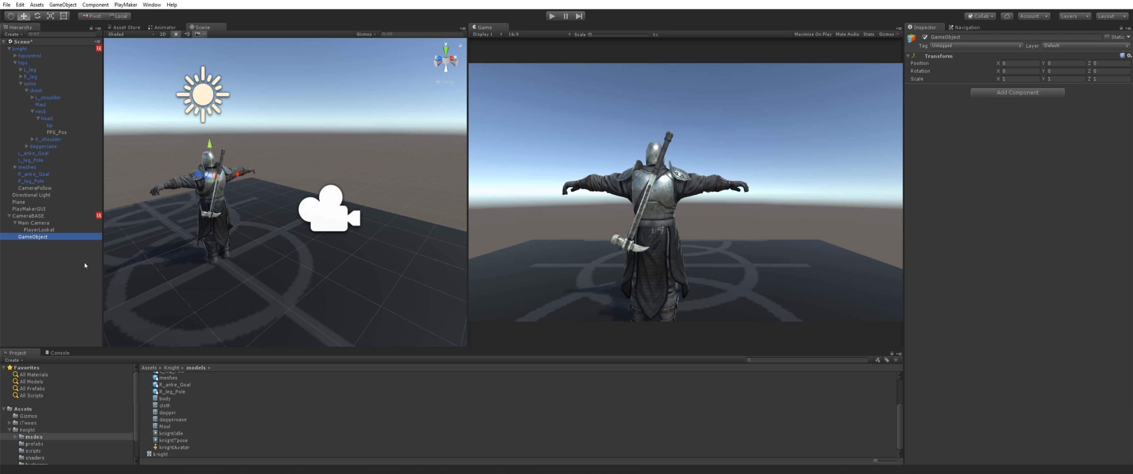
key(F2)
text(TPS_)
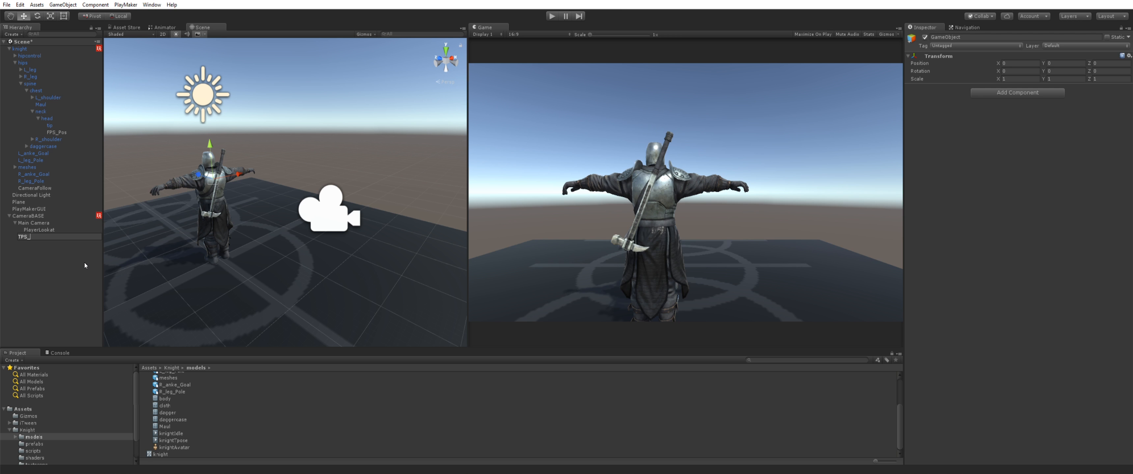
text(POS)
key(Return)
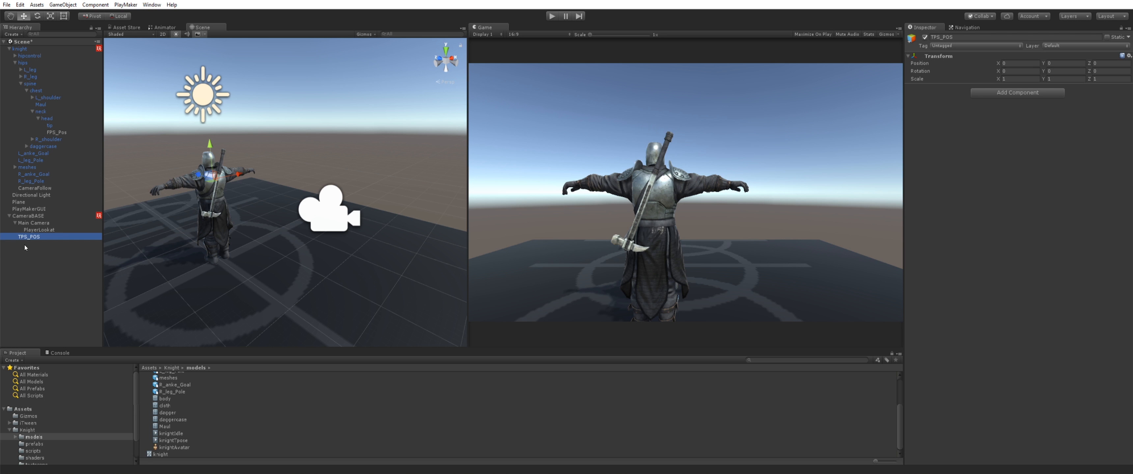
Copy the Transform component of Main Camera and paste its values onto the Transform of TPS_POS
click(32, 223)
click(32, 217)
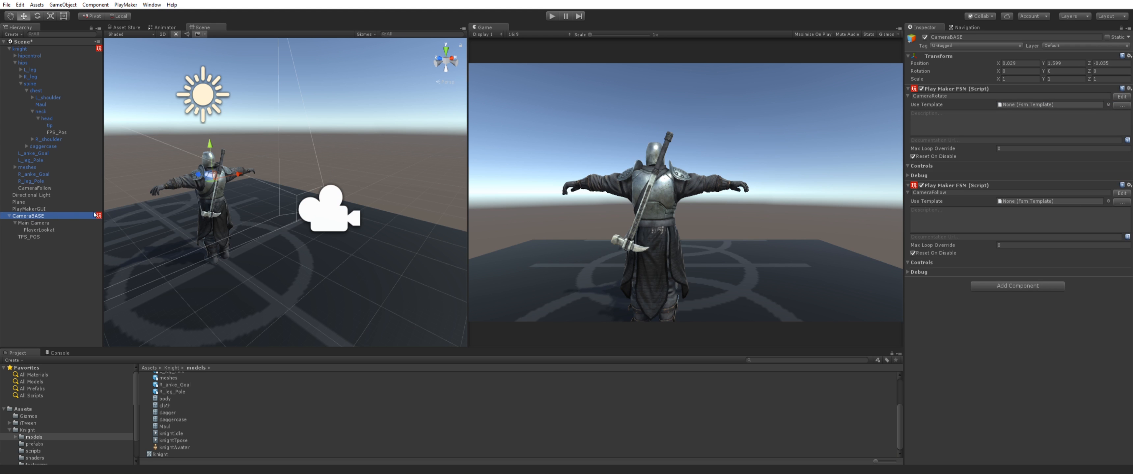
click(27, 237)
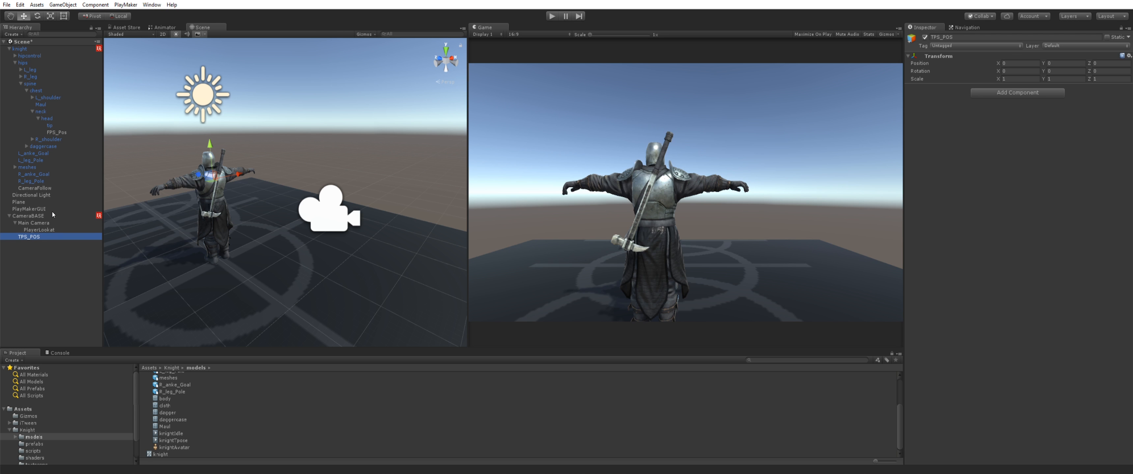
click(42, 223)
right_click(931, 56)
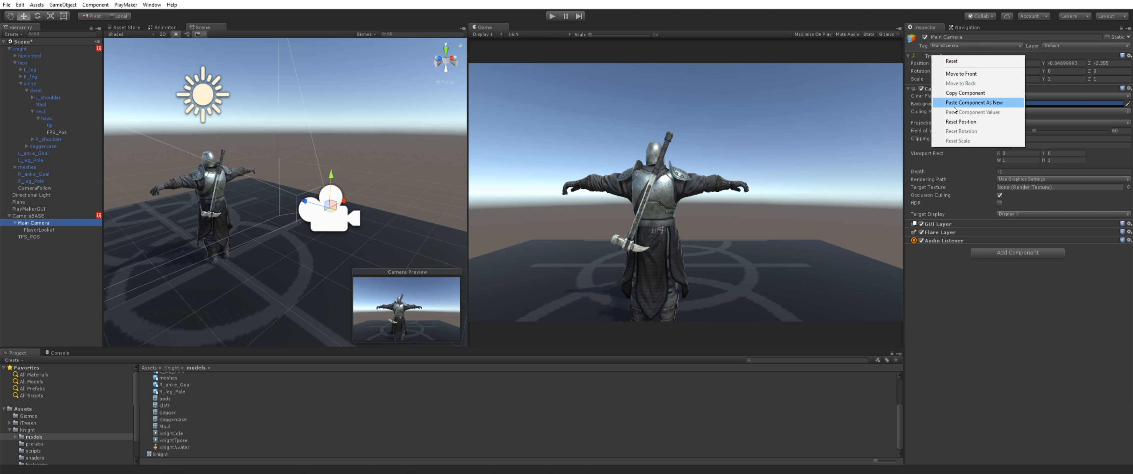
click(955, 100)
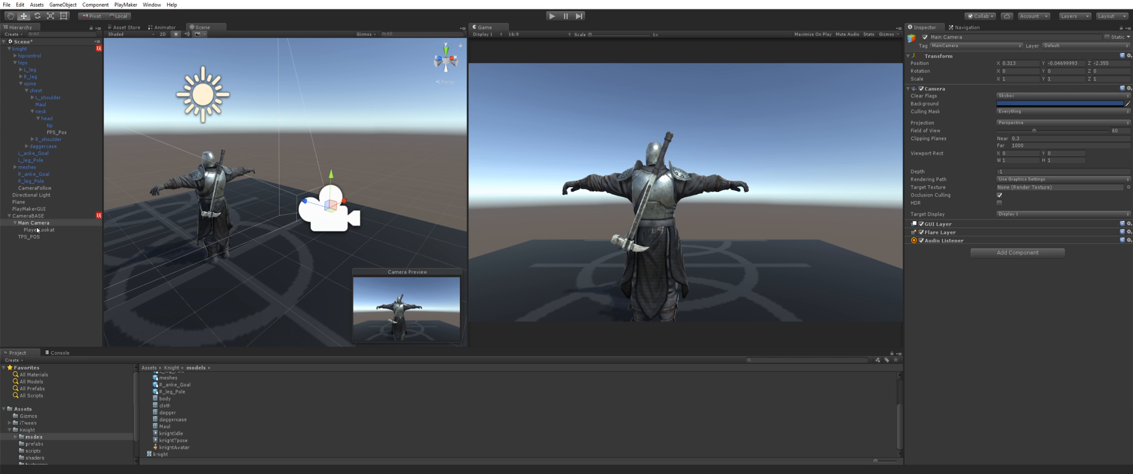
click(29, 237)
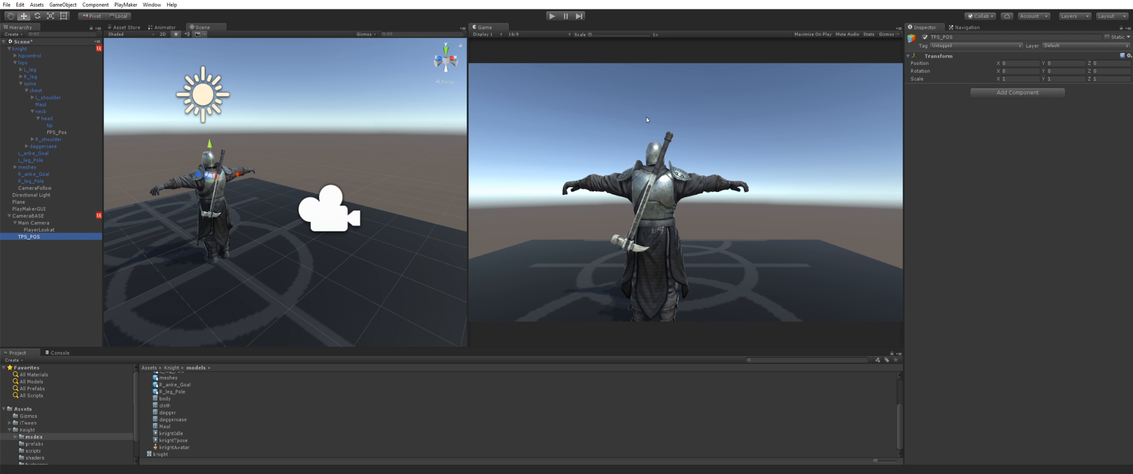
right_click(950, 60)
click(970, 113)
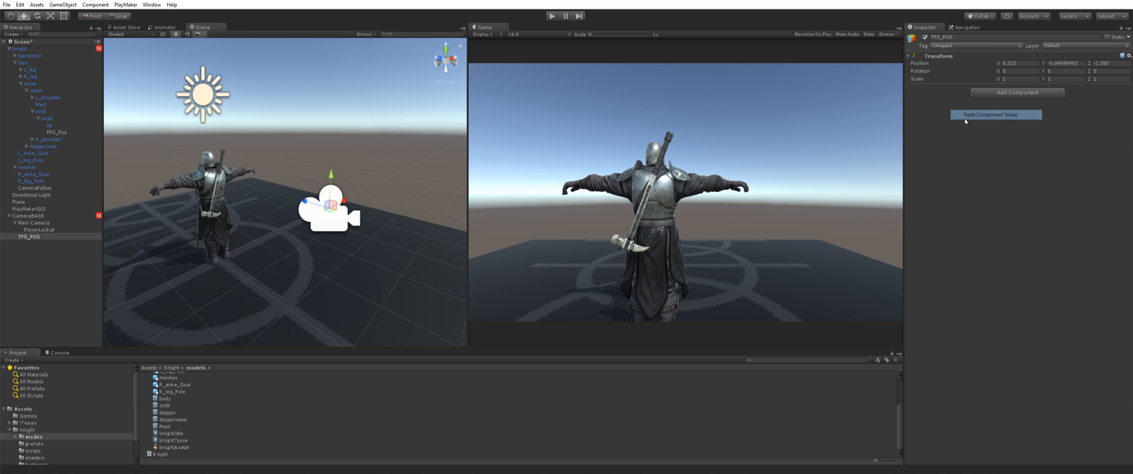
scroll(307, 220, up, 2)
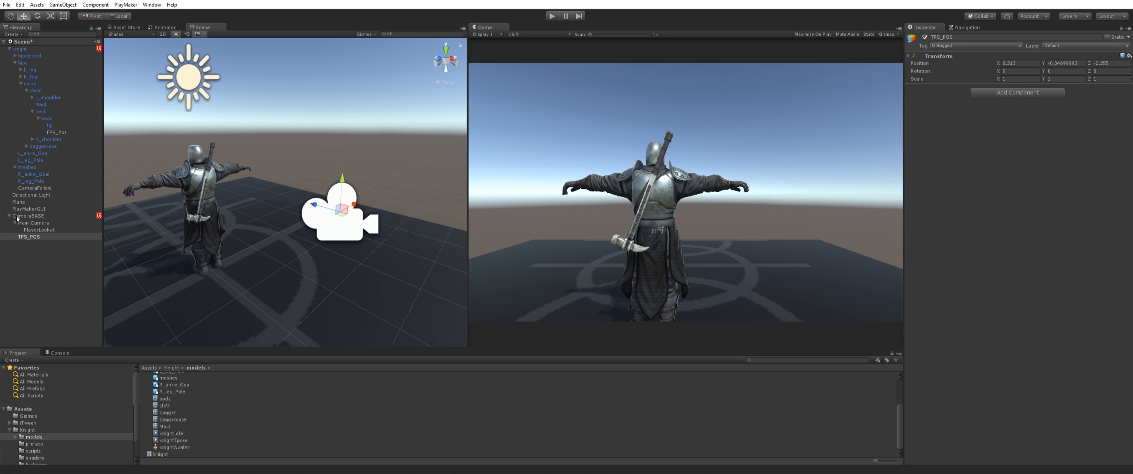
Enter the description "This rotates our camera... but when we move to FPS..." for the CameraRotate FSM on CameraBASE
click(26, 224)
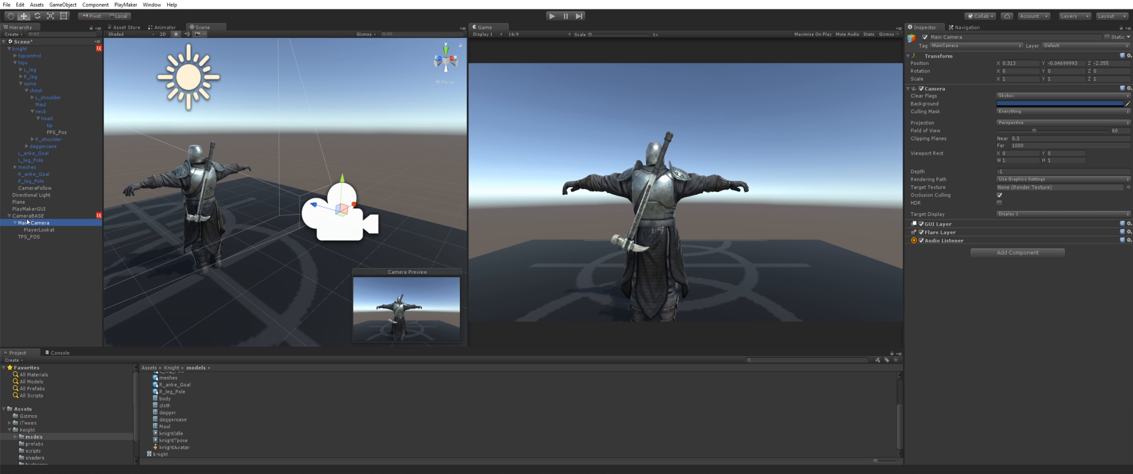
click(31, 216)
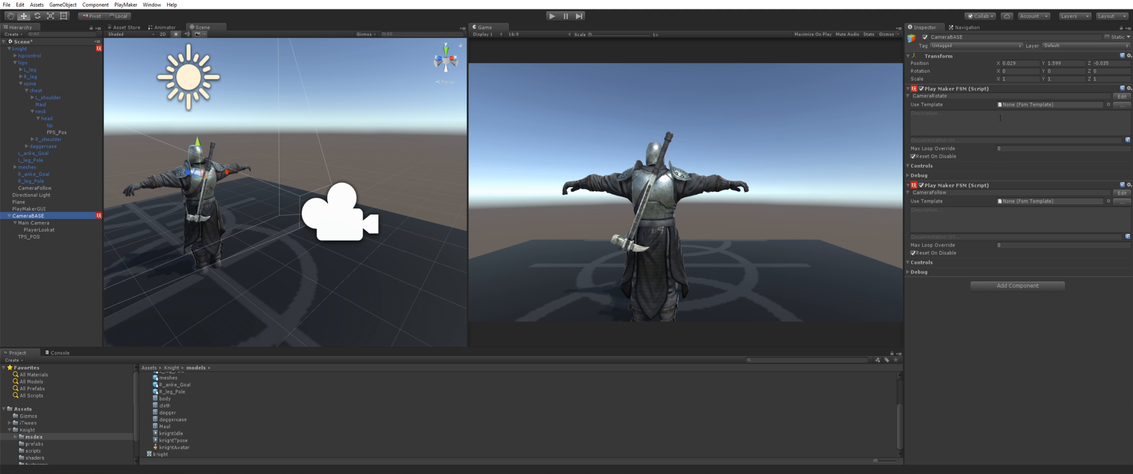
click(989, 116)
text(This ro)
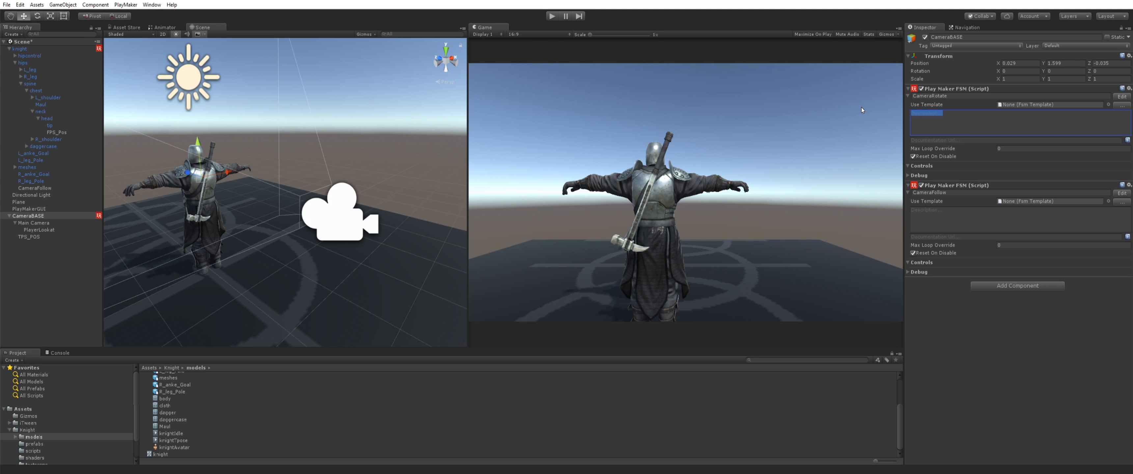
text(tate s our cam)
key(BackSpace)
text(mo)
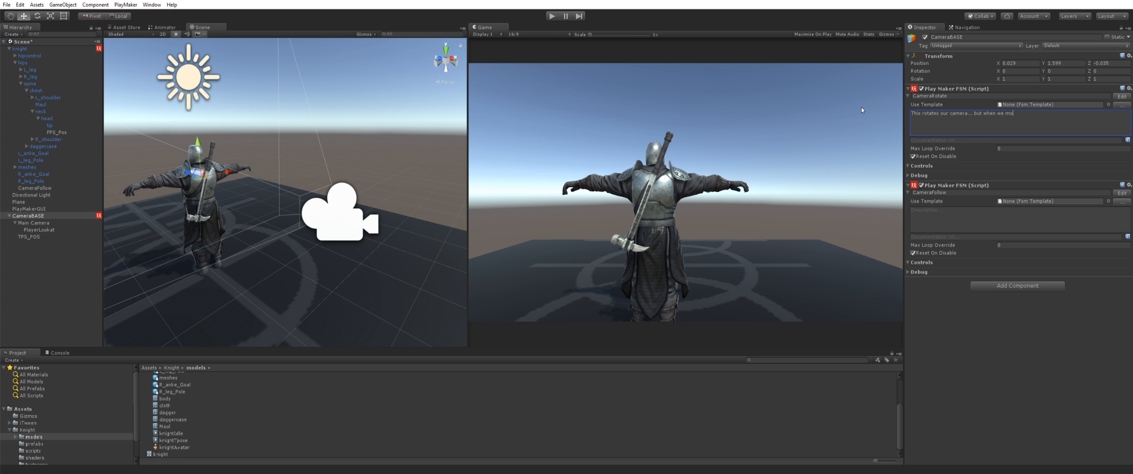
text(ve to FPS...)
click(29, 250)
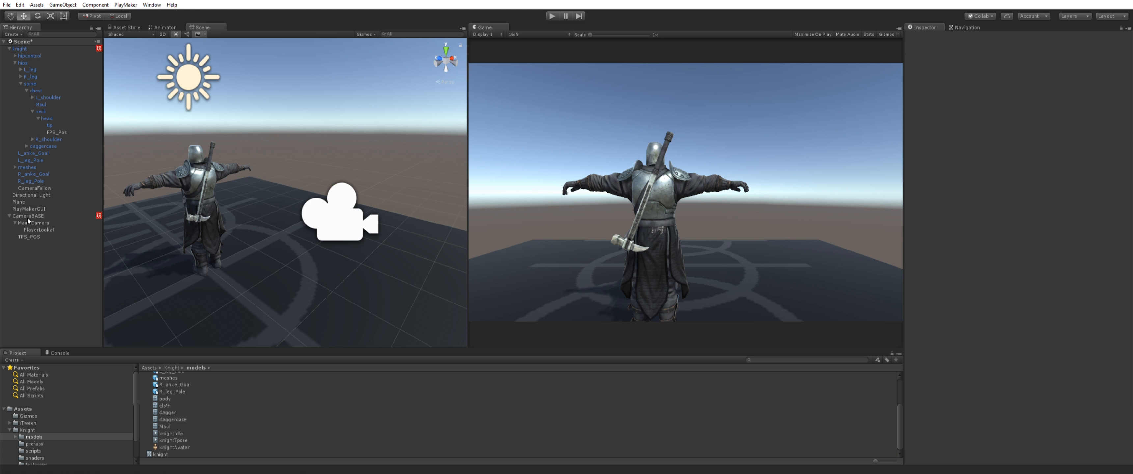
Add a PlayMaker FSM named CameraSwitcher to Main Camera and open it for editing
click(42, 216)
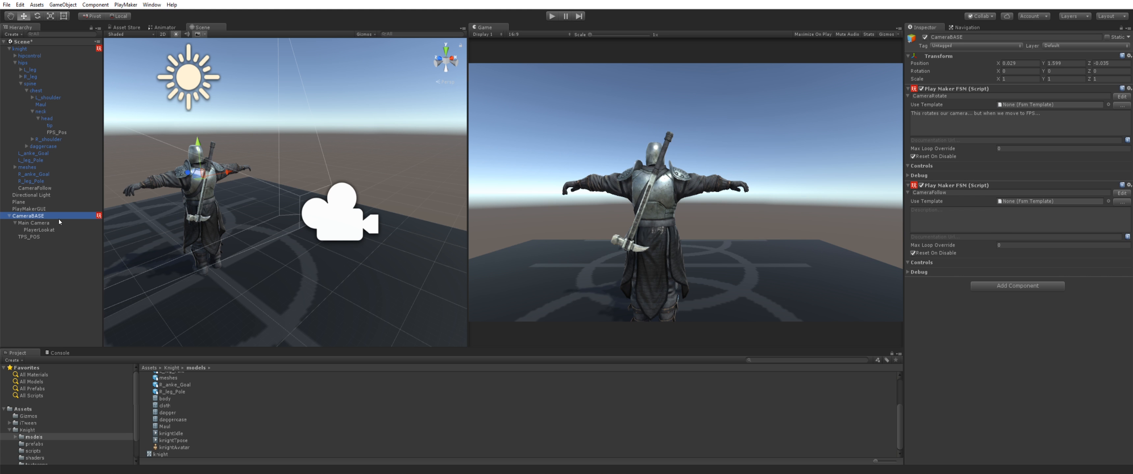
click(25, 223)
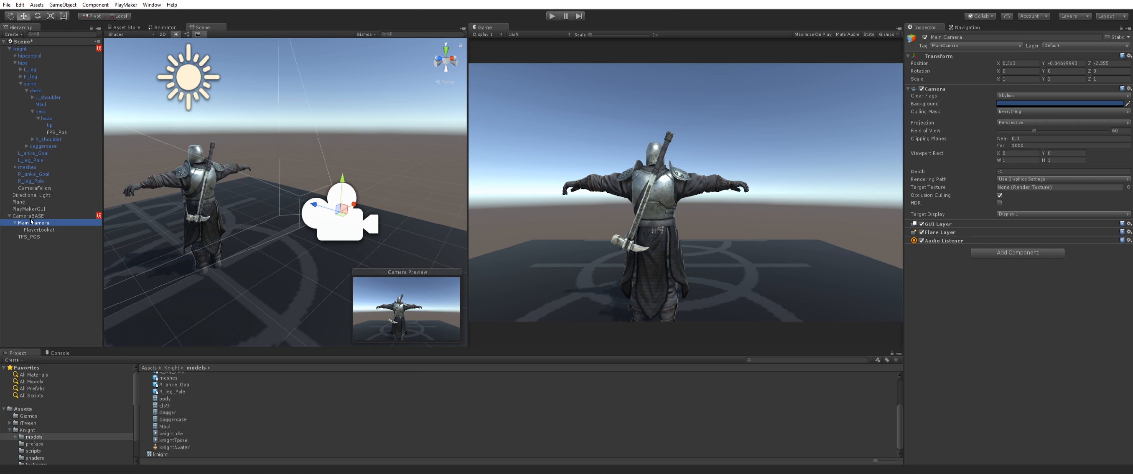
click(1041, 255)
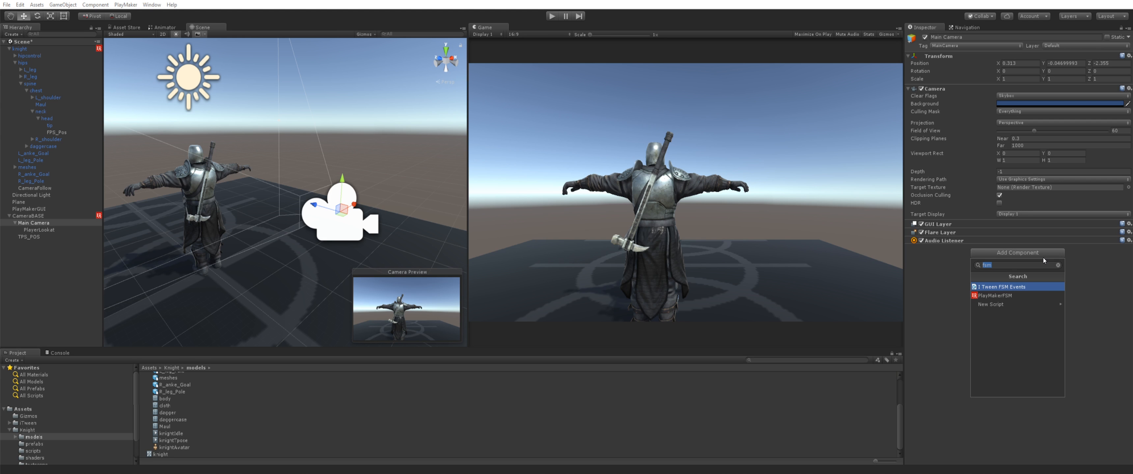
key(Down)
key(Return)
click(1047, 256)
text(Camera)
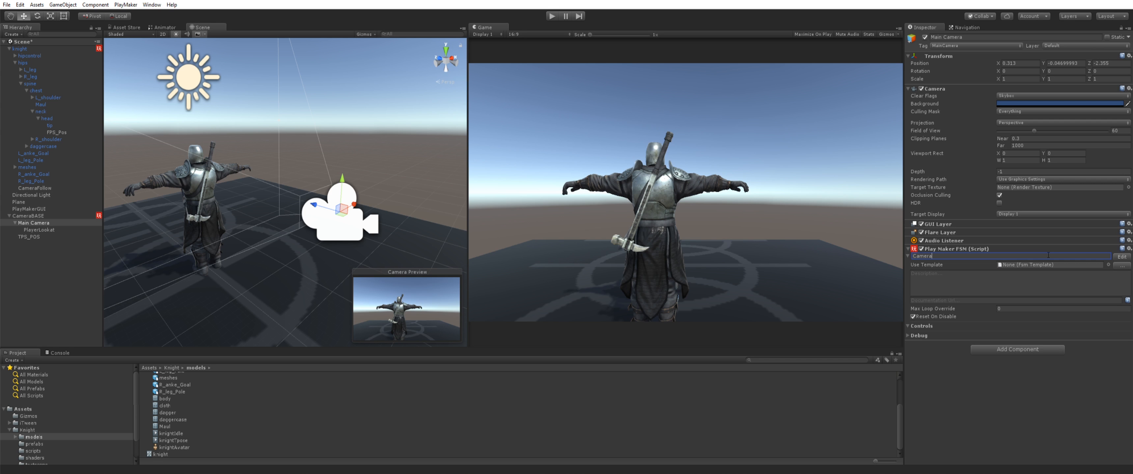
text(FSwitcher)
click(1122, 256)
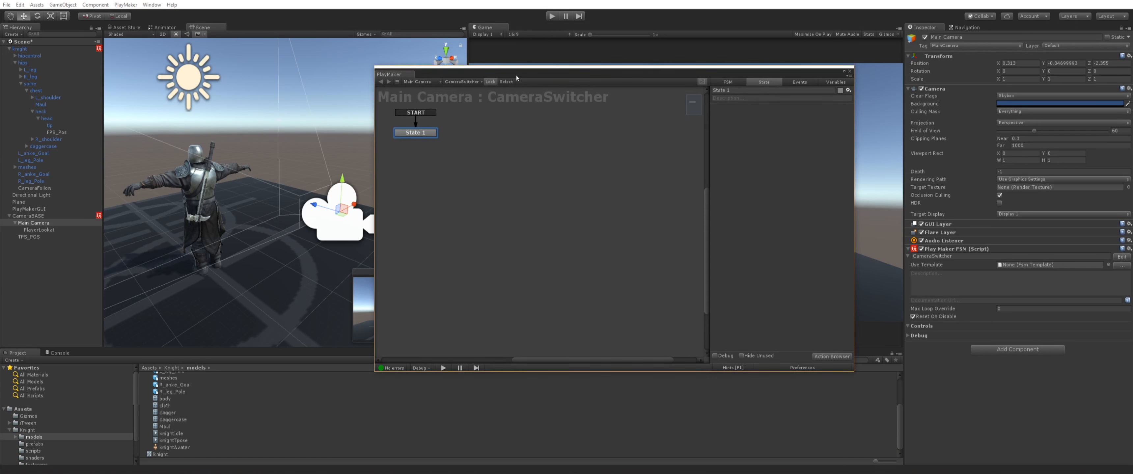
Rename the start state of the CameraSwitcher FSM to TPS and reposition it in the graph
drag(515, 74, 500, 192)
click(702, 205)
text(TPS)
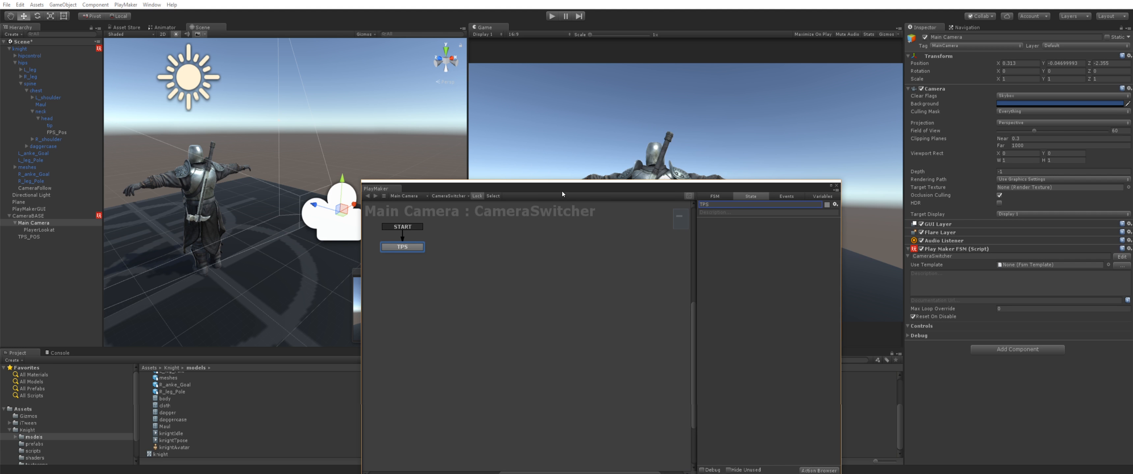
drag(561, 192, 675, 169)
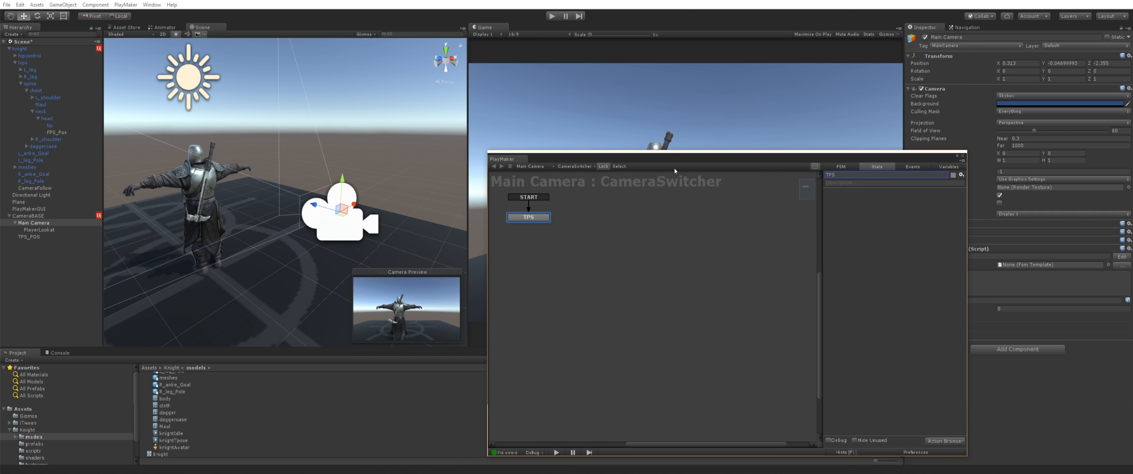
drag(547, 220, 575, 253)
Add a second state beside TPS in the CameraSwitcher graph and name it FPS
right_click(616, 248)
click(640, 247)
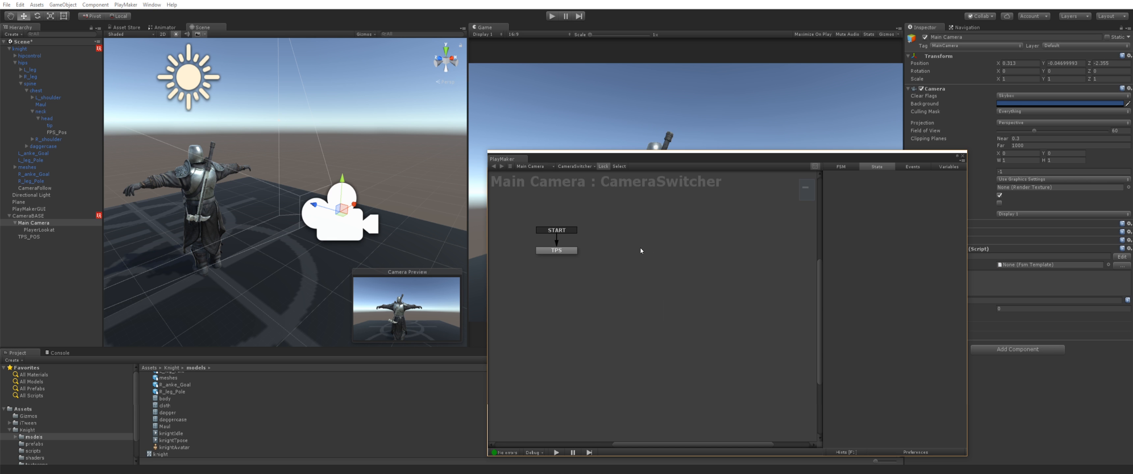
right_click(640, 248)
click(652, 255)
click(848, 174)
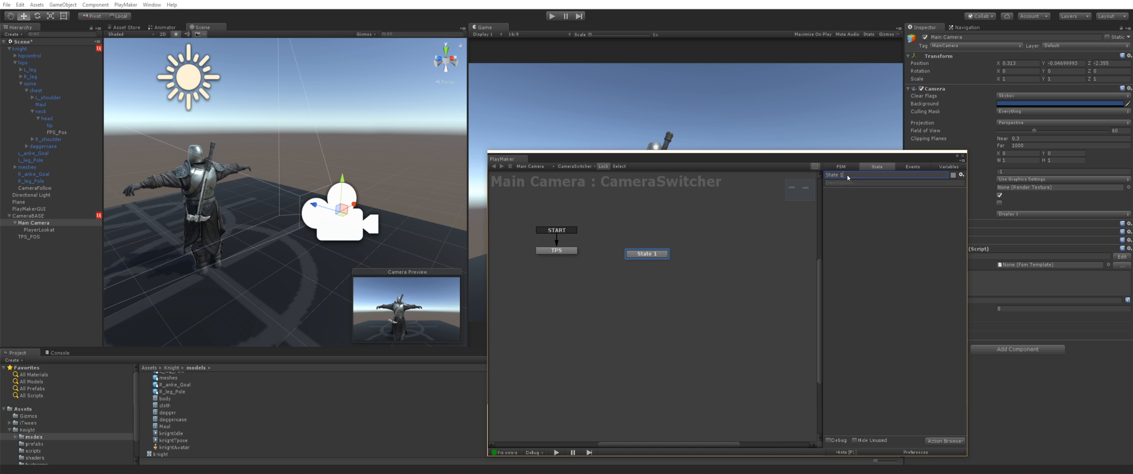
text(FPS)
Create the events toFPS and toTPS in the CameraSwitcher FSM
click(921, 167)
click(906, 429)
text(t)
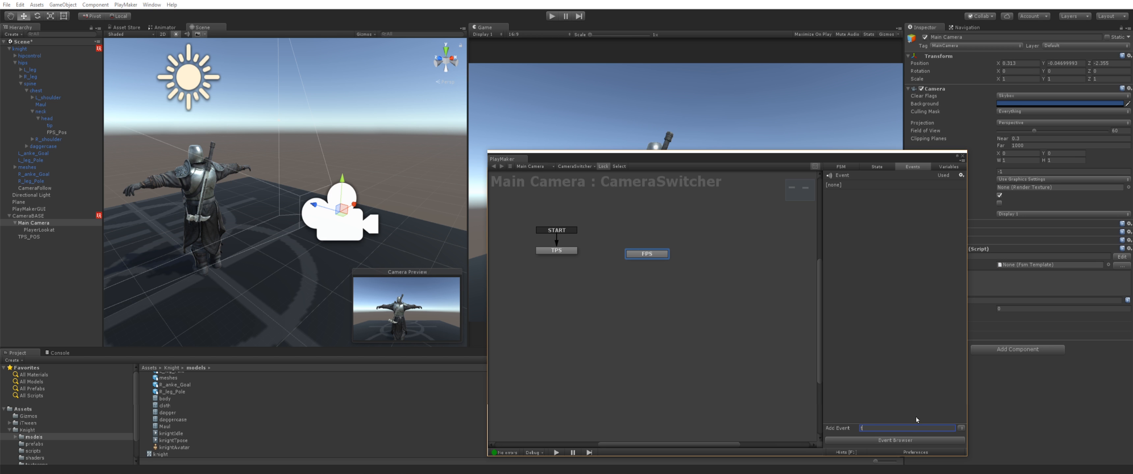
text(oFPS)
key(Return)
click(912, 429)
text(toTPS)
key(Return)
Link the FPS state to TPS with a toTPS transition and TPS to FPS with a toFPS transition, spacing the states apart
right_click(643, 255)
mouse_move(655, 260)
click(607, 269)
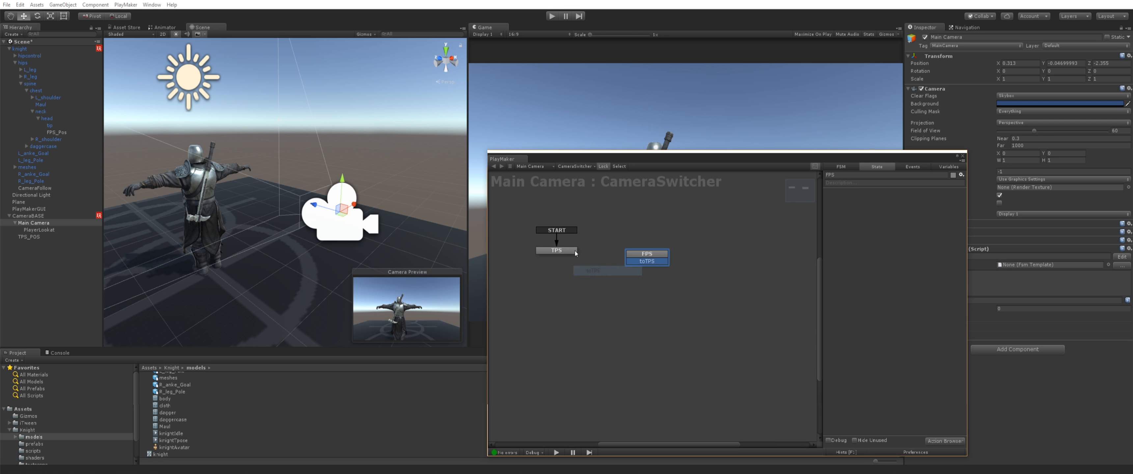
right_click(575, 253)
mouse_move(587, 260)
click(538, 259)
drag(538, 260, 655, 258)
drag(564, 258, 638, 255)
mouse_move(639, 260)
mouse_down()
mouse_move(570, 254)
mouse_move(627, 254)
mouse_up()
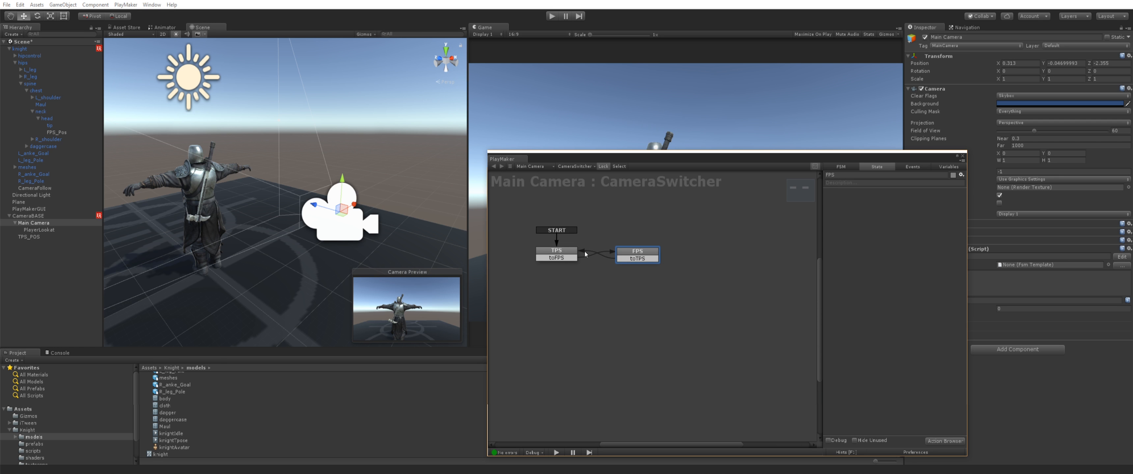
drag(669, 156, 608, 204)
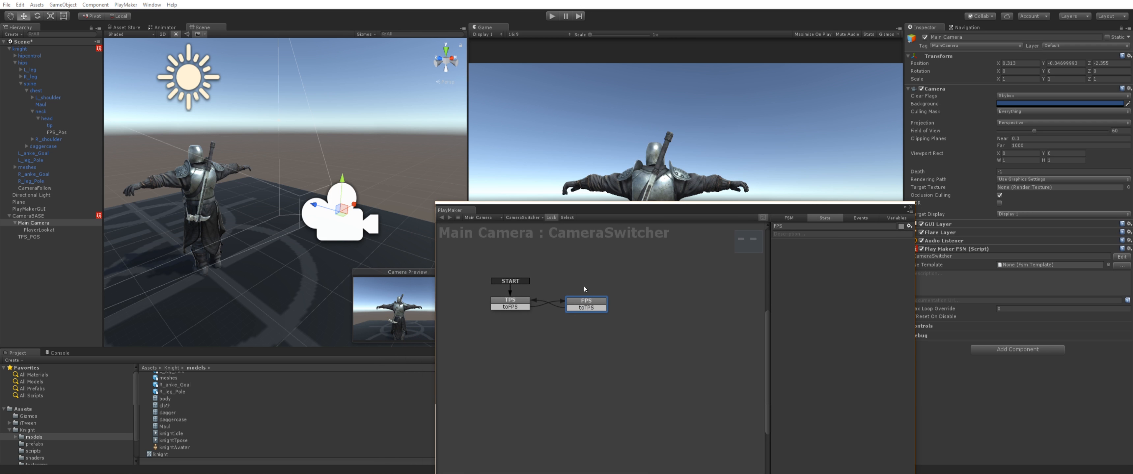
drag(585, 303, 615, 303)
Add a Get Button Down action to the TPS state with button name ChangeCamera, sending the toFPS event
click(510, 301)
right_click(854, 238)
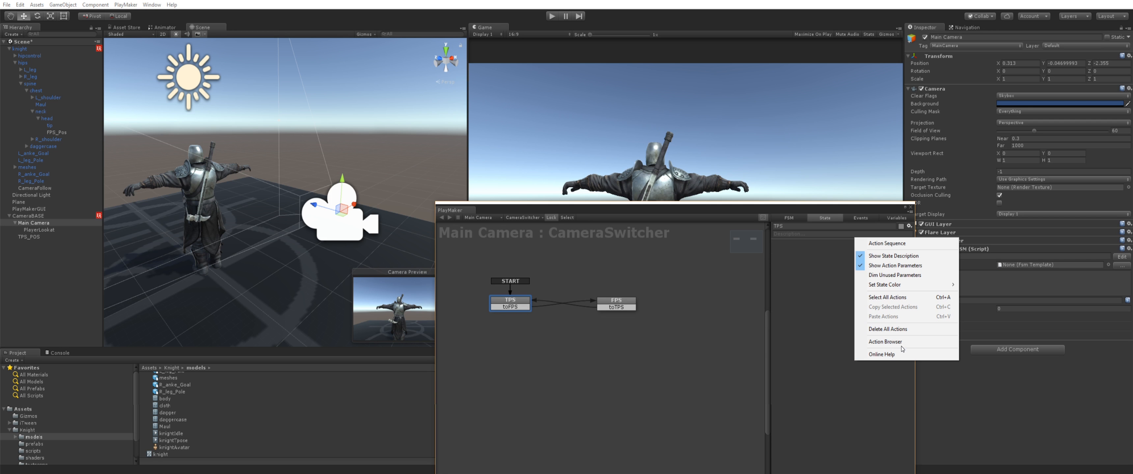
click(915, 342)
text(get b)
key(Return)
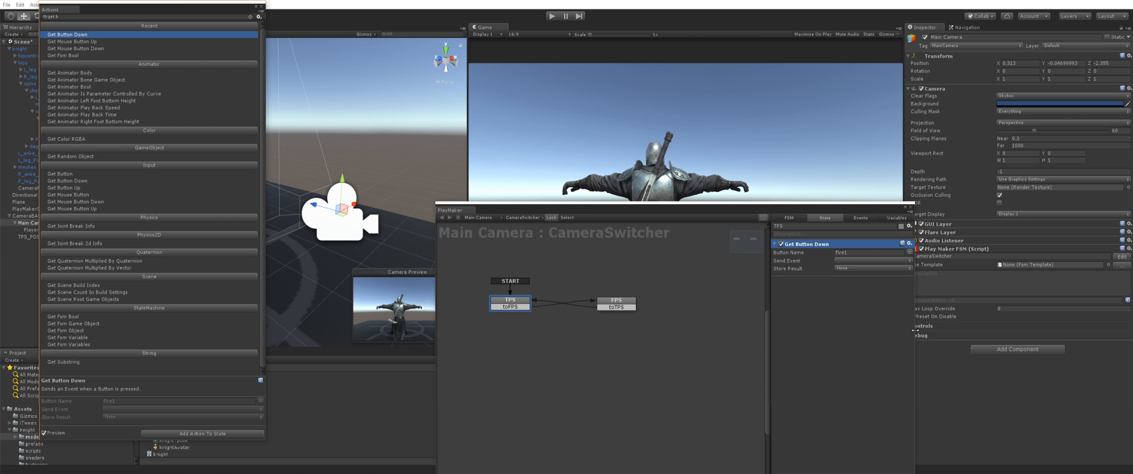
click(882, 253)
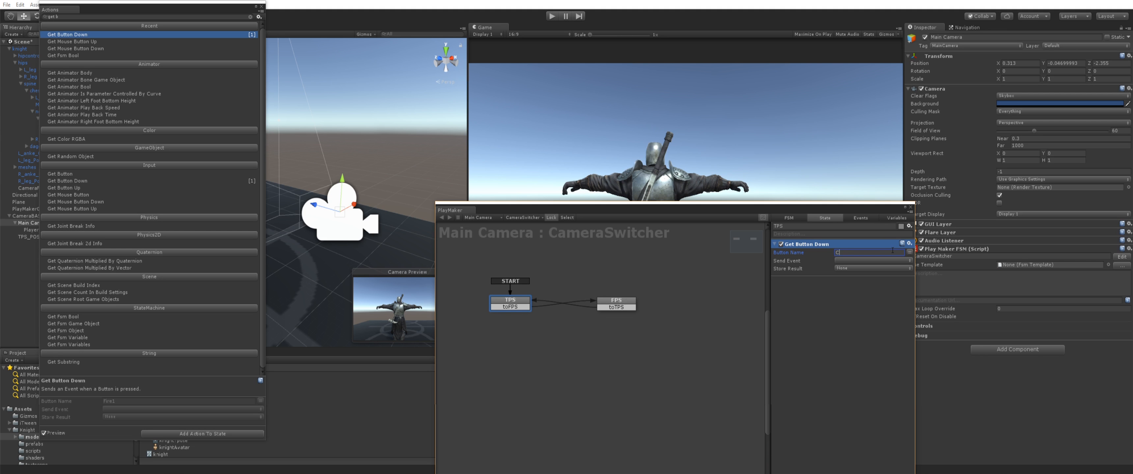
text(ChangeCamera)
key(Tab)
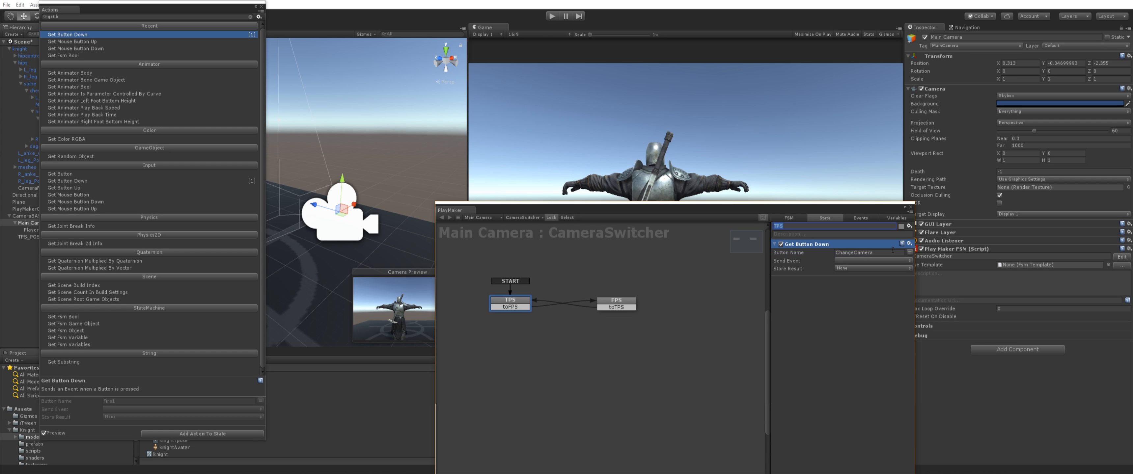
click(875, 261)
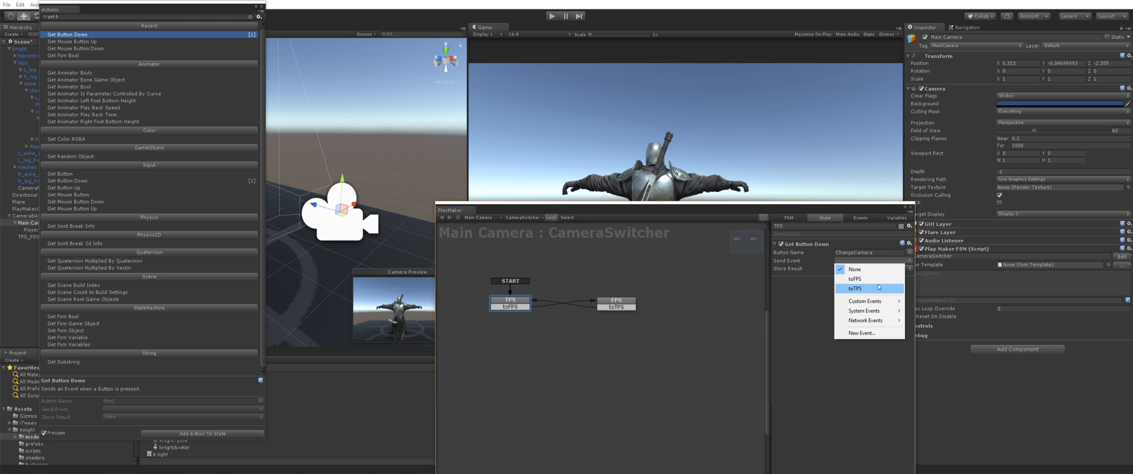
click(876, 280)
Copy the Get Button Down action from the TPS state into FPS and set its sent event to toTPS
click(627, 302)
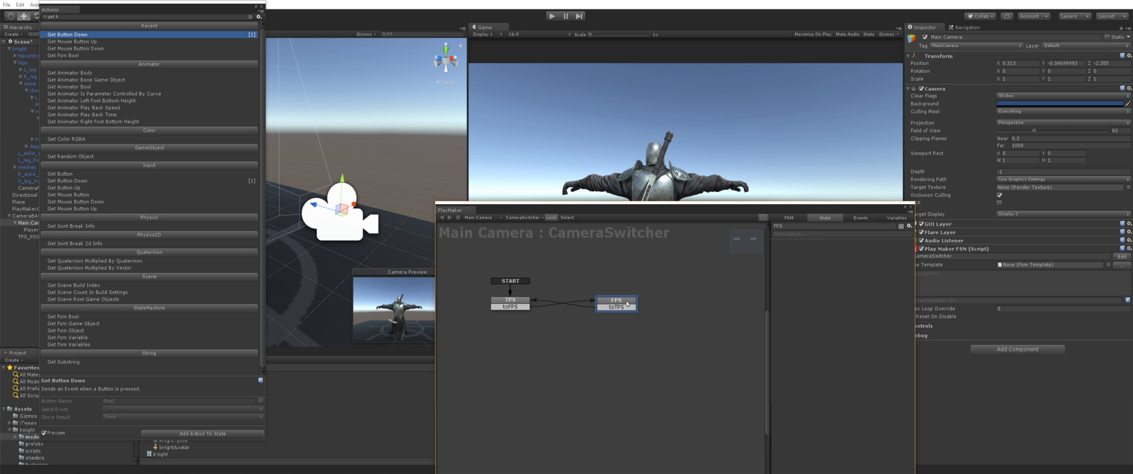
click(525, 300)
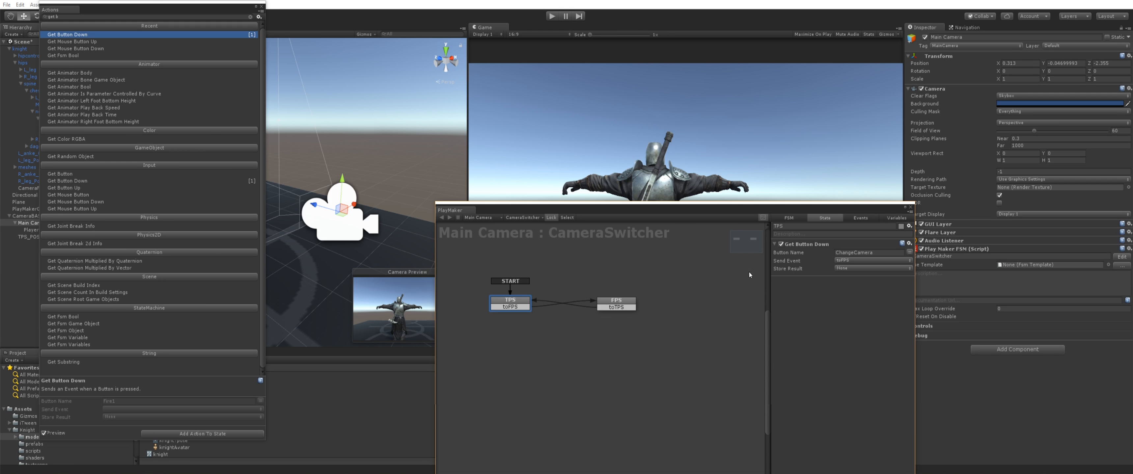
click(801, 245)
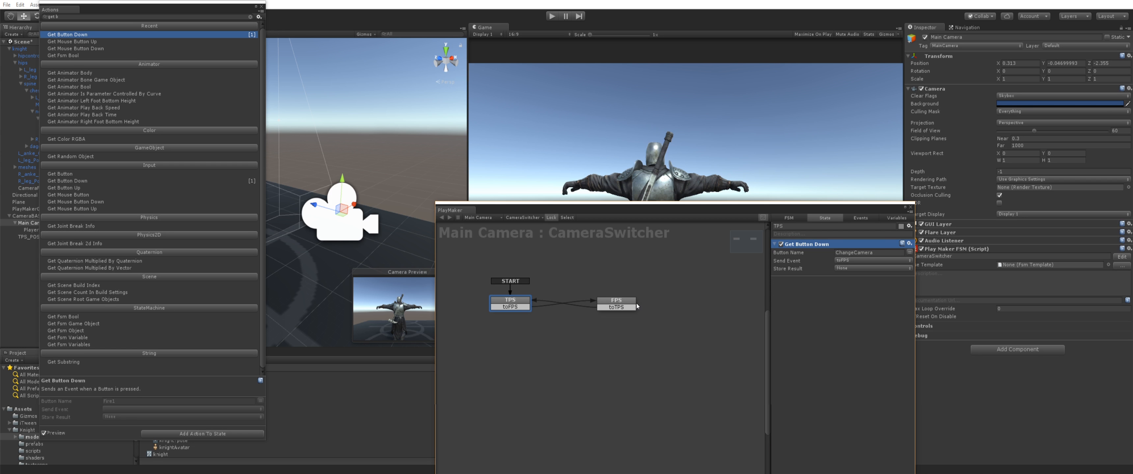
click(635, 303)
key(ctrl+v)
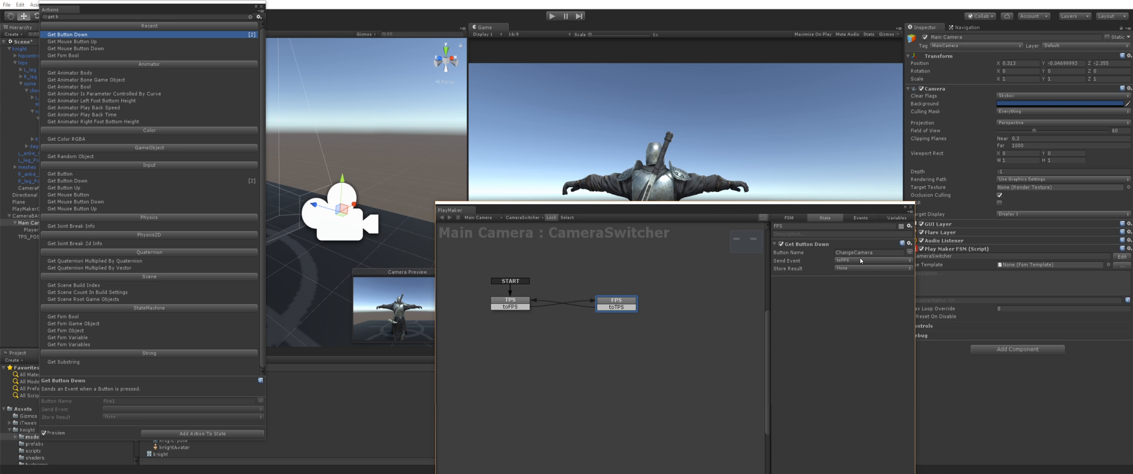
click(860, 259)
click(861, 284)
Play the scene to test switching between the TPS and FPS states with the ChangeCamera button, and stop it
click(552, 19)
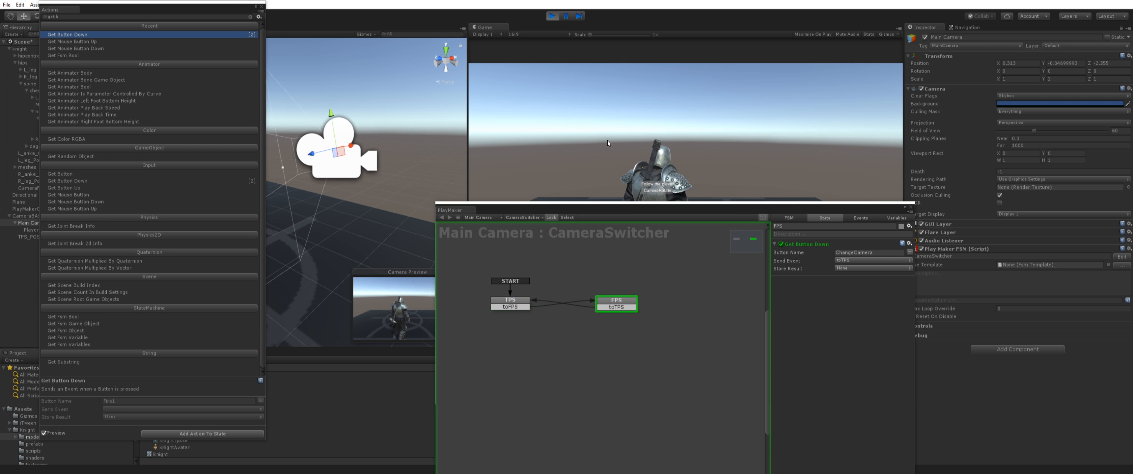
key(c)
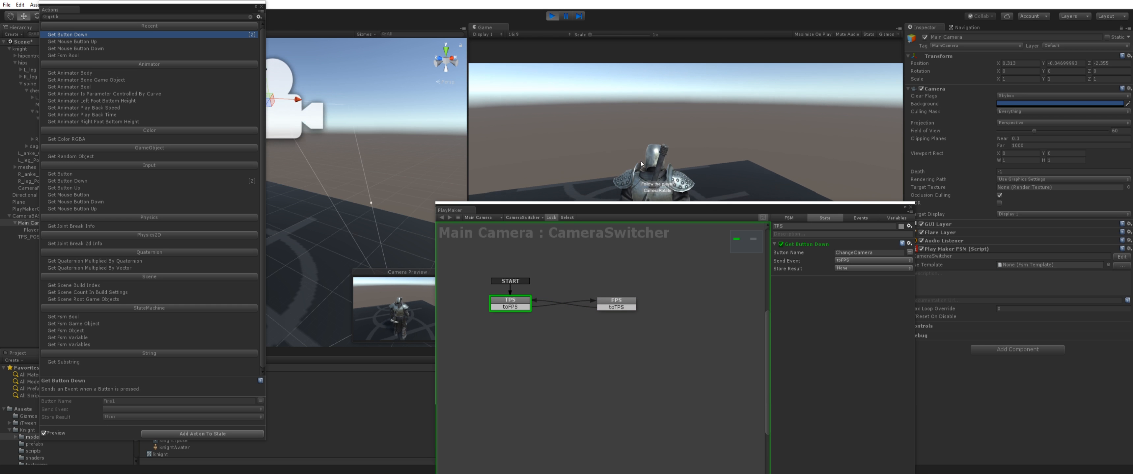
key(ctrl+p)
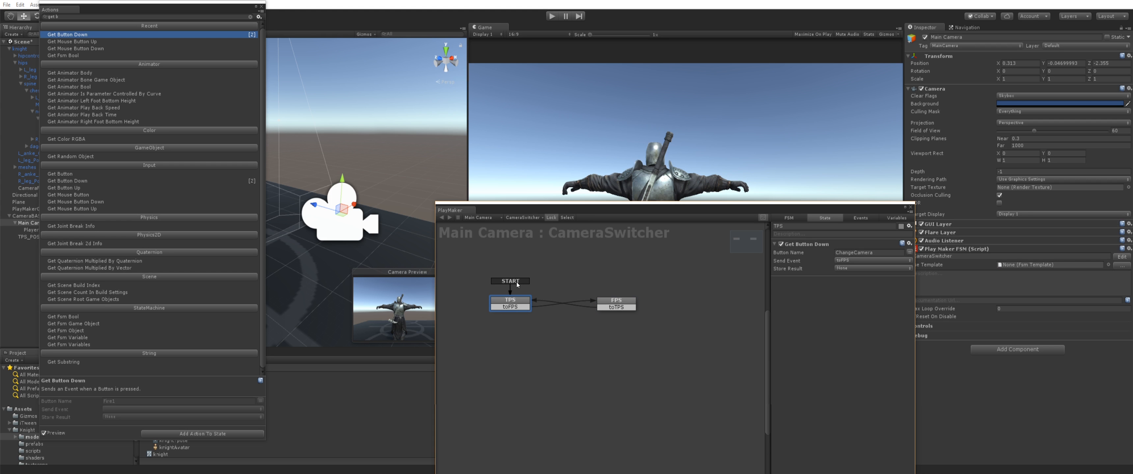
Add a Set Parent action to the TPS state and move the action browser clear of the FSM graph
drag(646, 215, 311, 122)
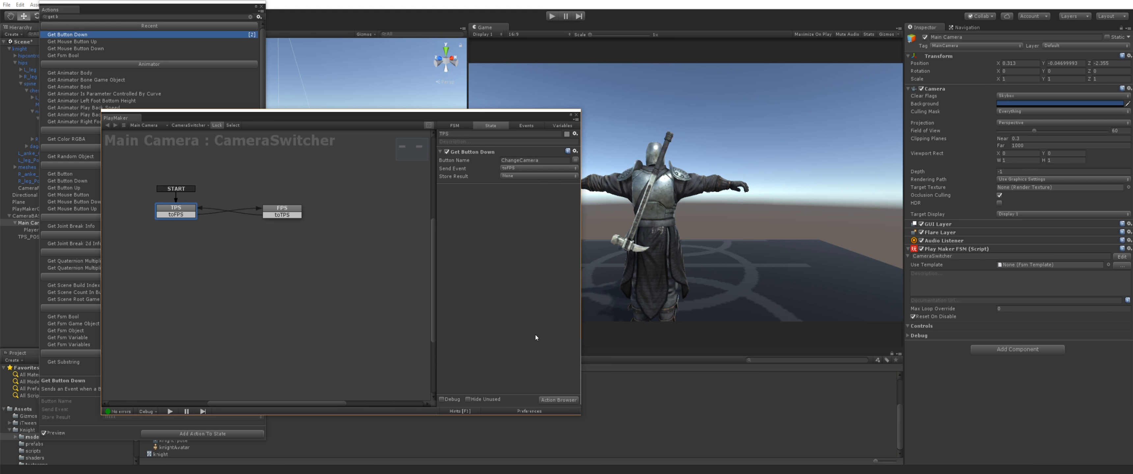
click(563, 404)
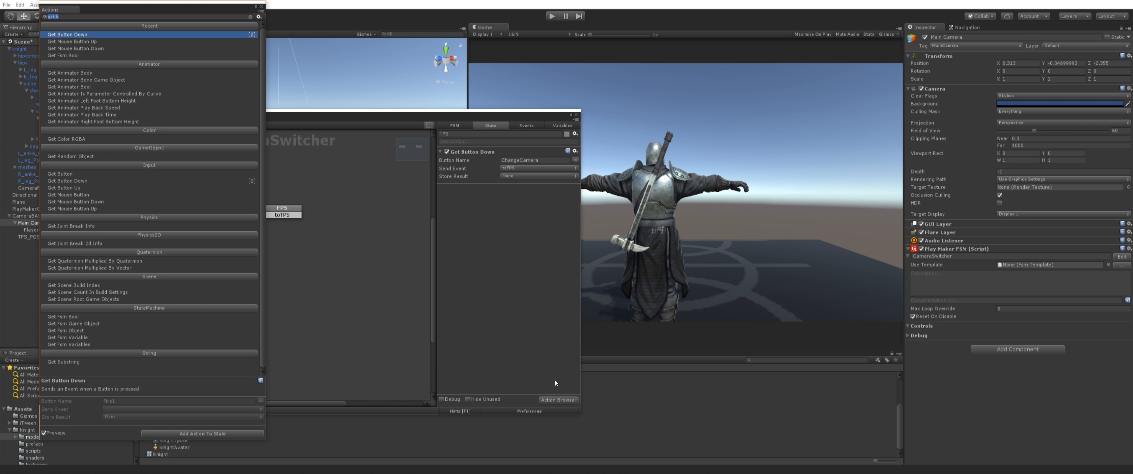
text(set p)
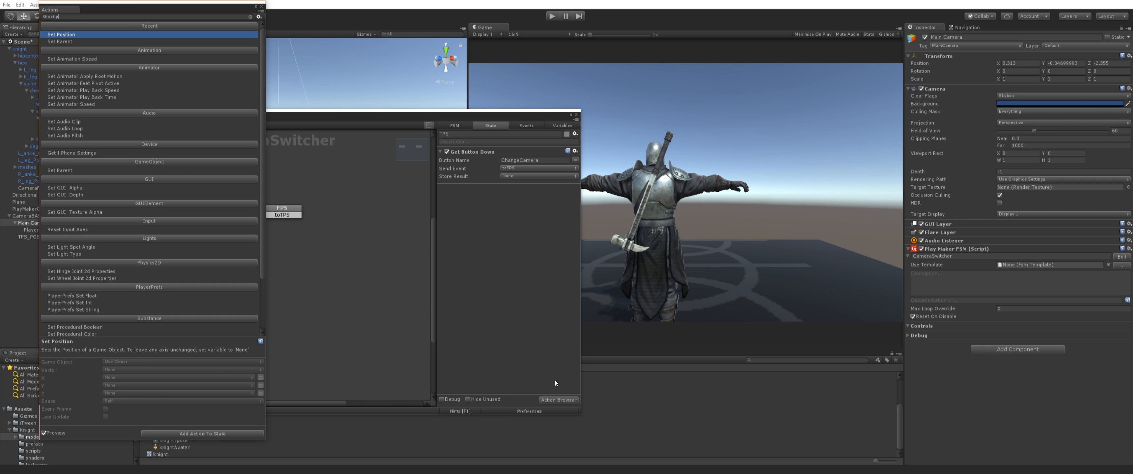
key(Return)
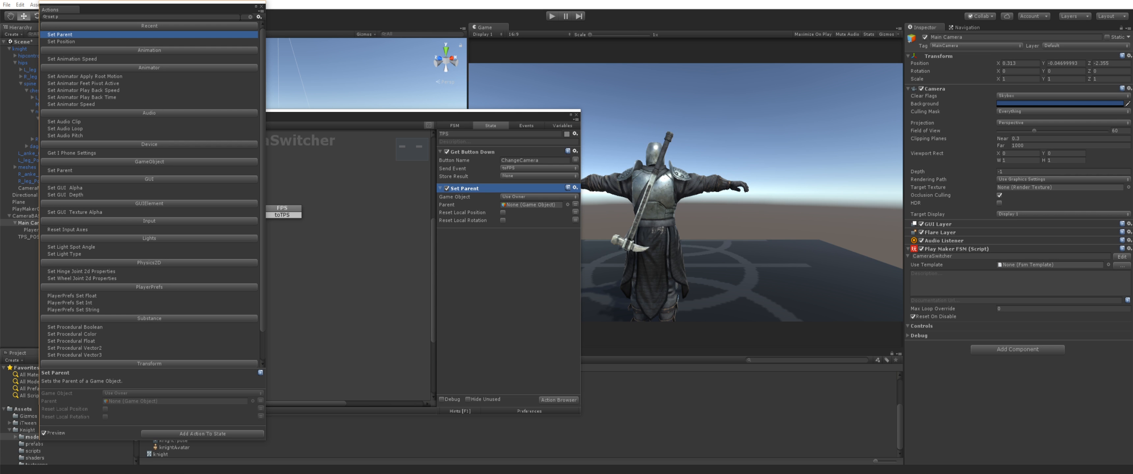
drag(237, 4, 899, 96)
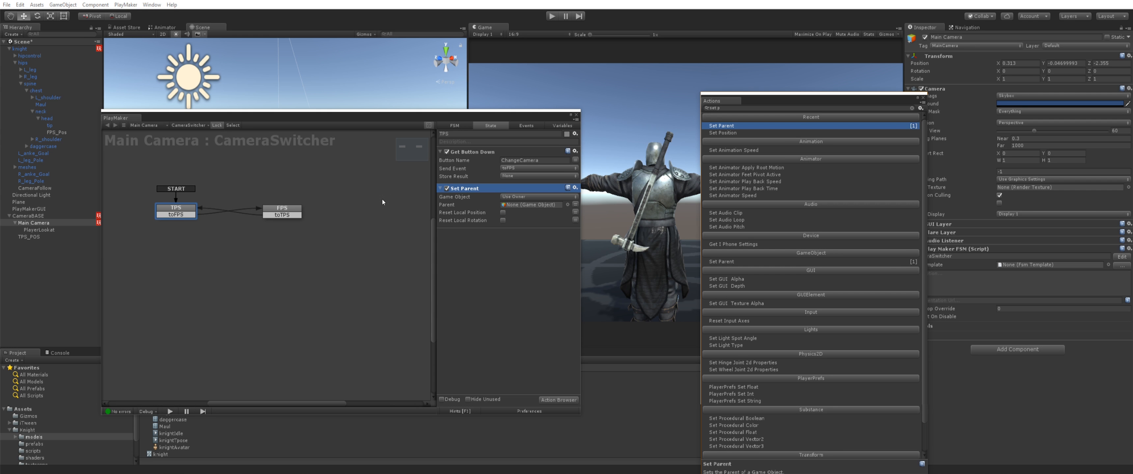
Set the TPS state's Set Parent action to use TPS_POS as parent, with Reset Local Position and Reset Local Rotation enabled
drag(27, 238, 518, 206)
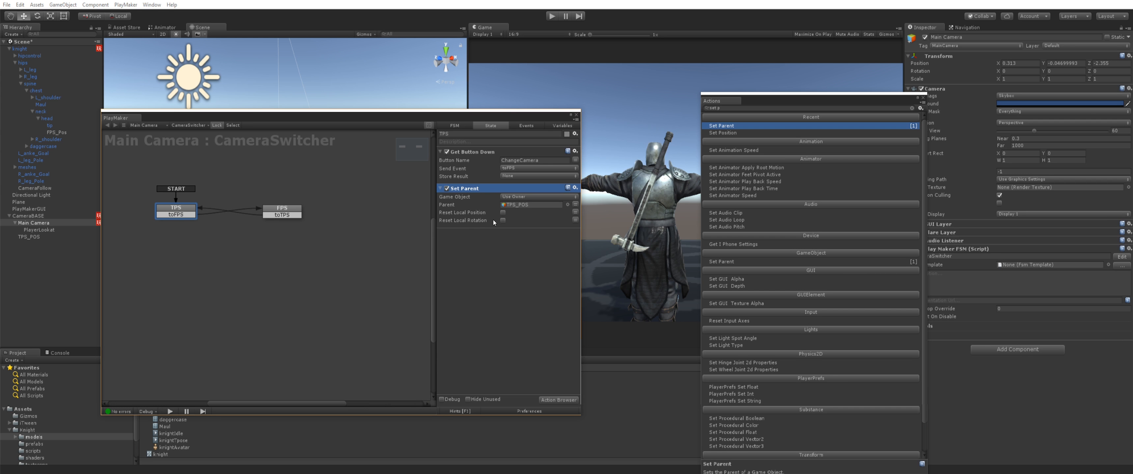
click(502, 213)
click(503, 220)
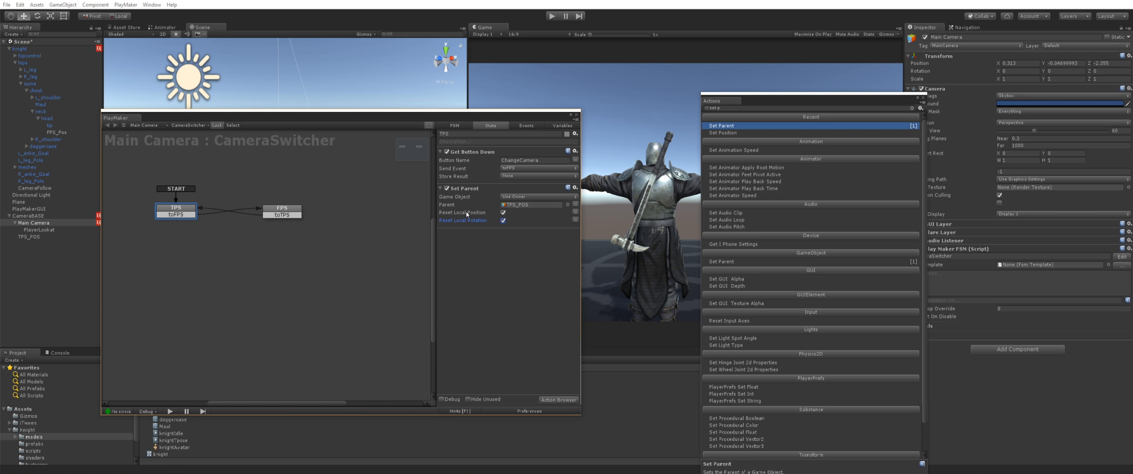
Copy the Set Parent action from the TPS state into the FPS state and change its parent to FPS_Pos
right_click(454, 189)
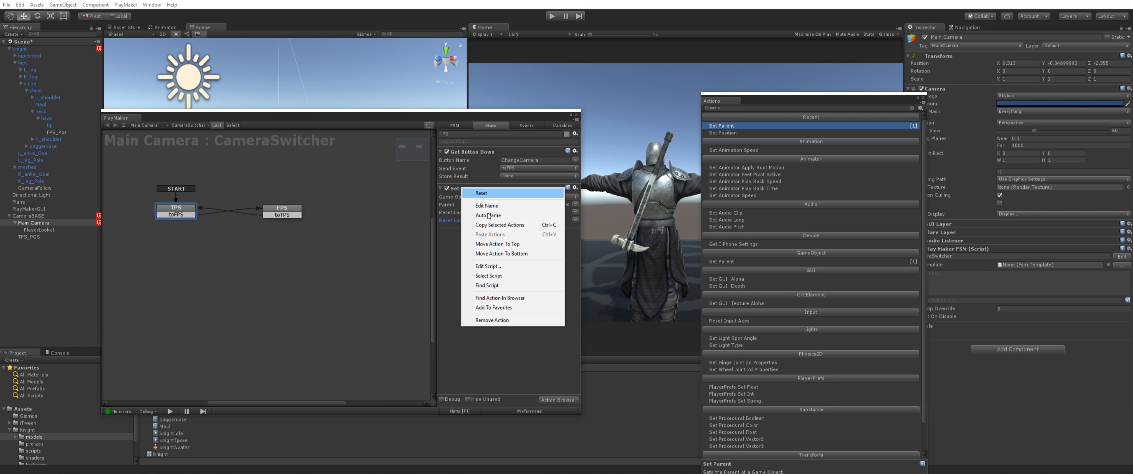
click(483, 223)
click(282, 208)
right_click(456, 229)
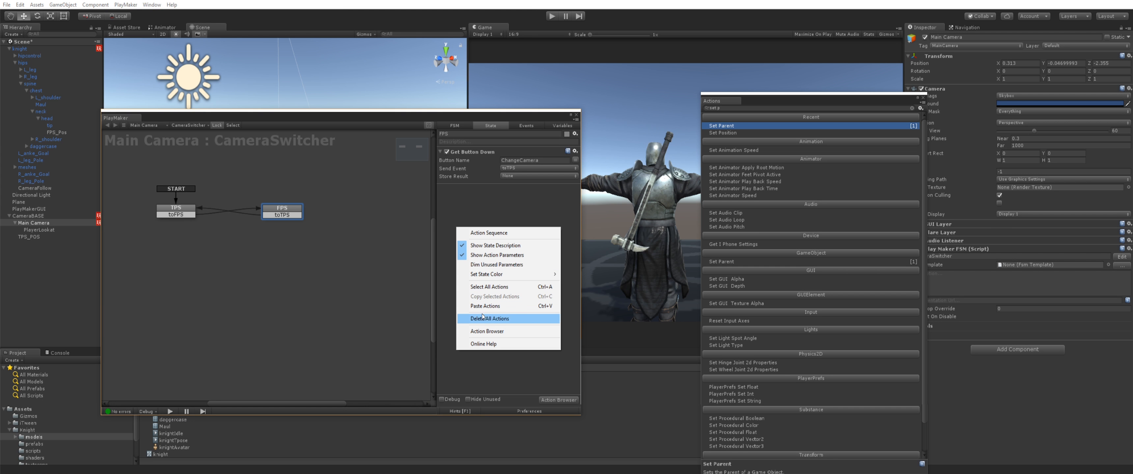
click(485, 307)
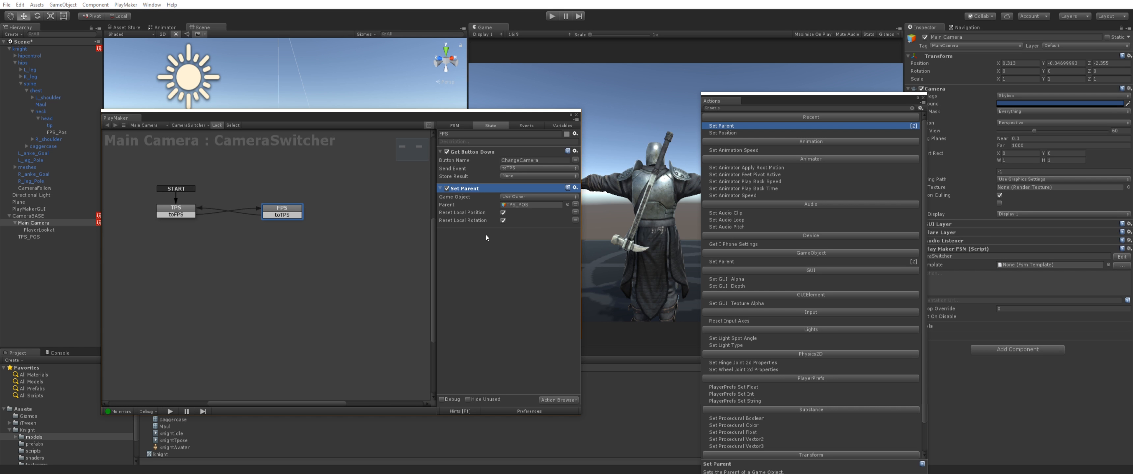
drag(56, 132, 513, 206)
click(500, 244)
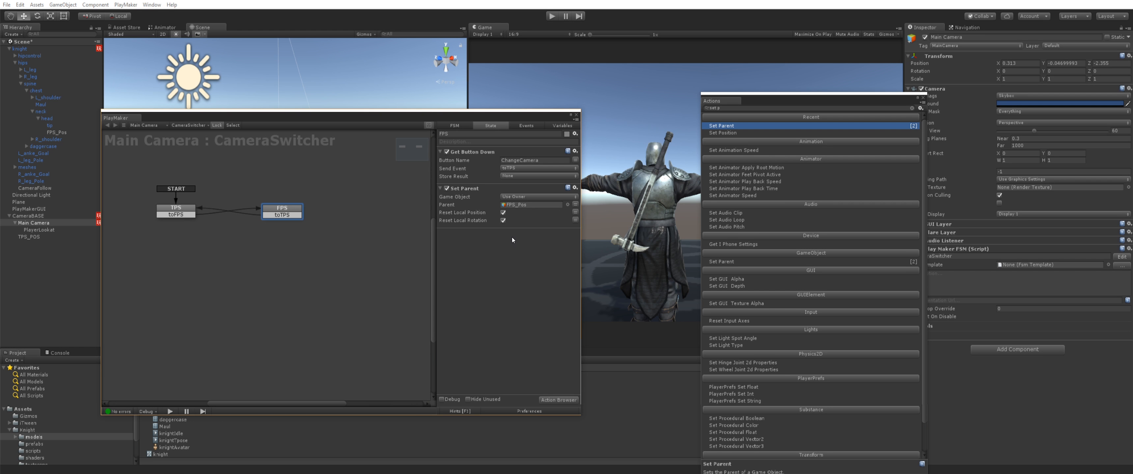
Copy the Mouse Look action from CameraBASE's CameraRotate FSM and close the FSM editor
click(27, 222)
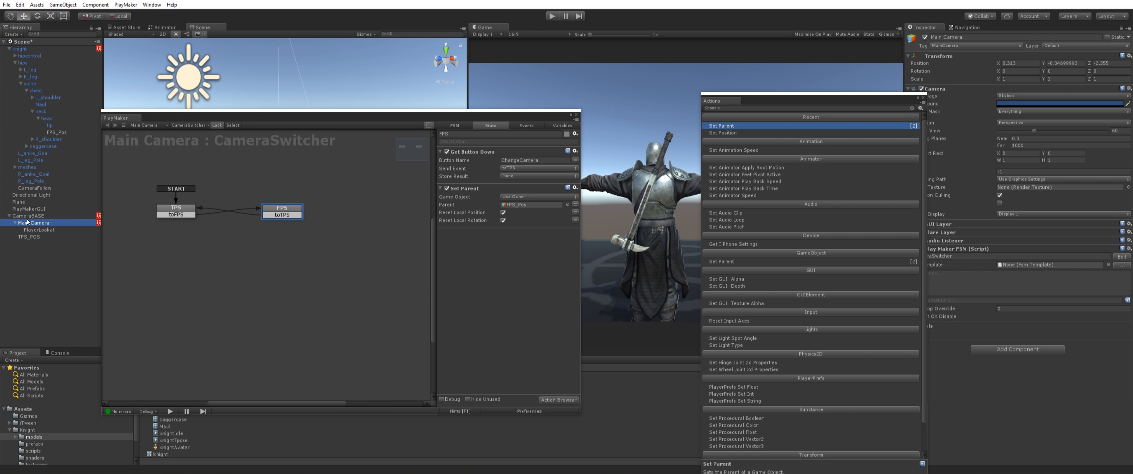
key(Up)
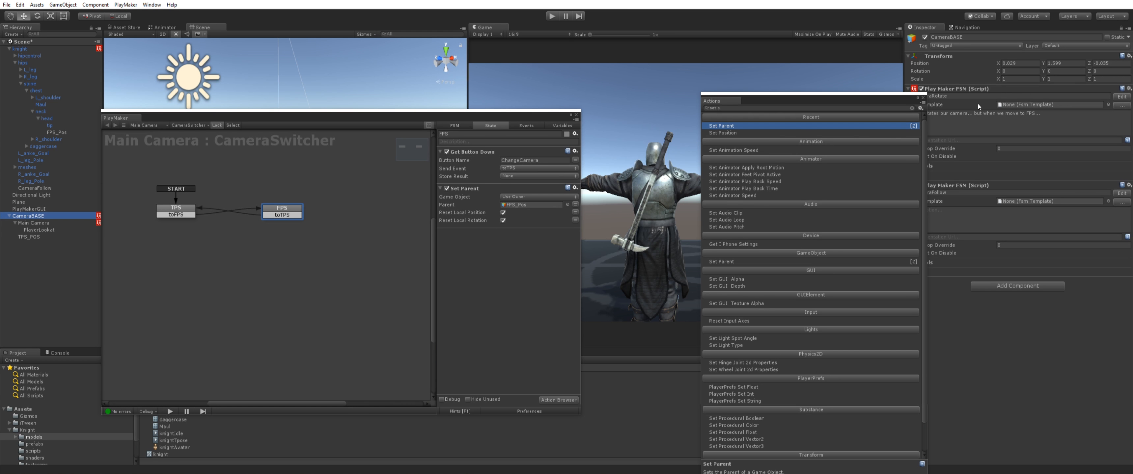
click(978, 89)
click(1092, 90)
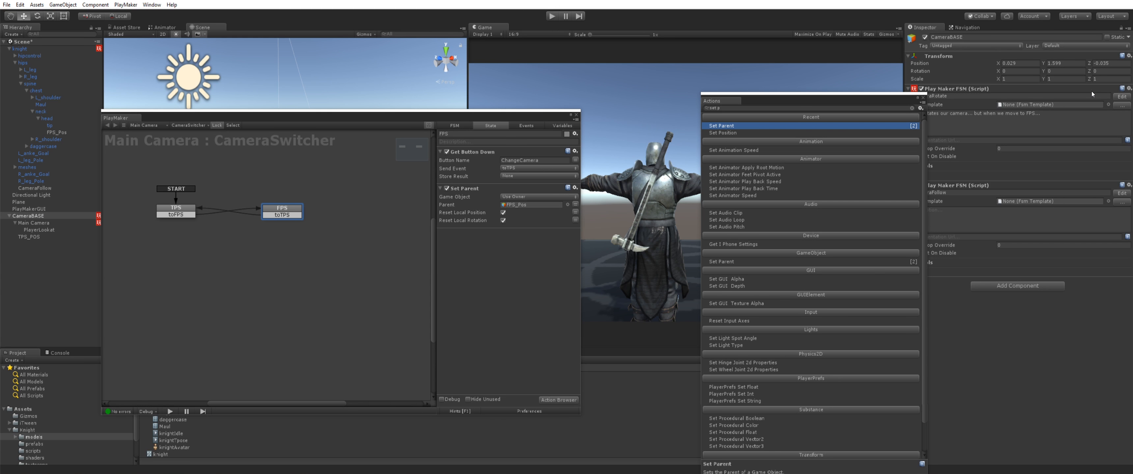
click(1120, 97)
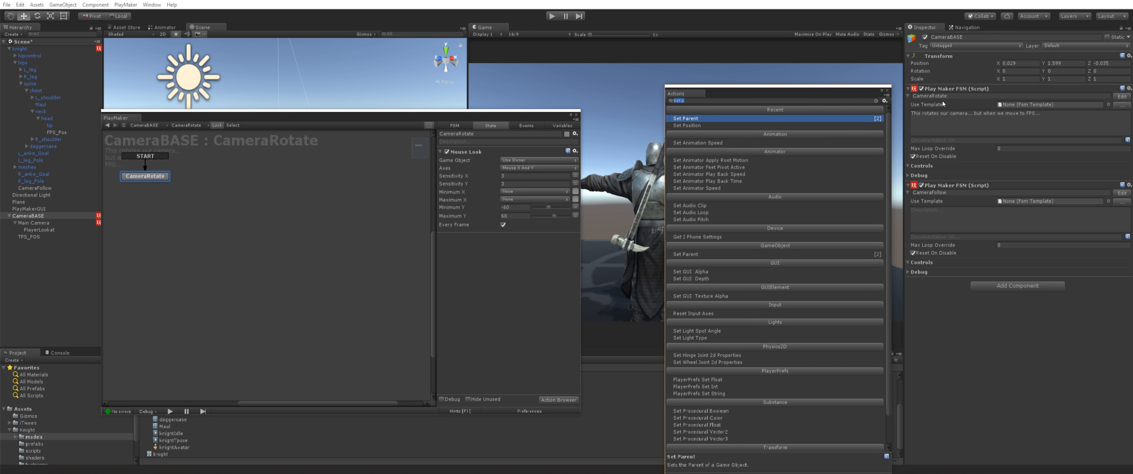
right_click(461, 150)
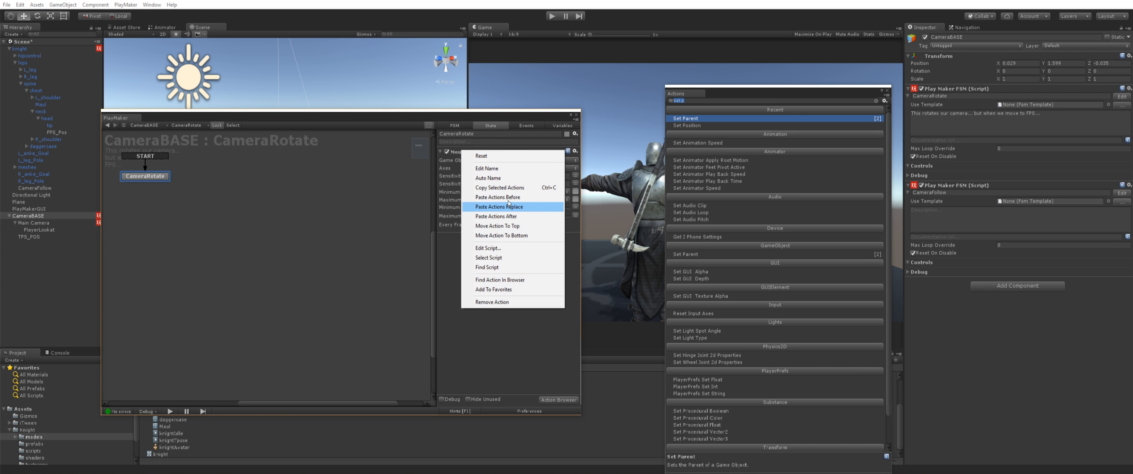
click(488, 189)
click(576, 115)
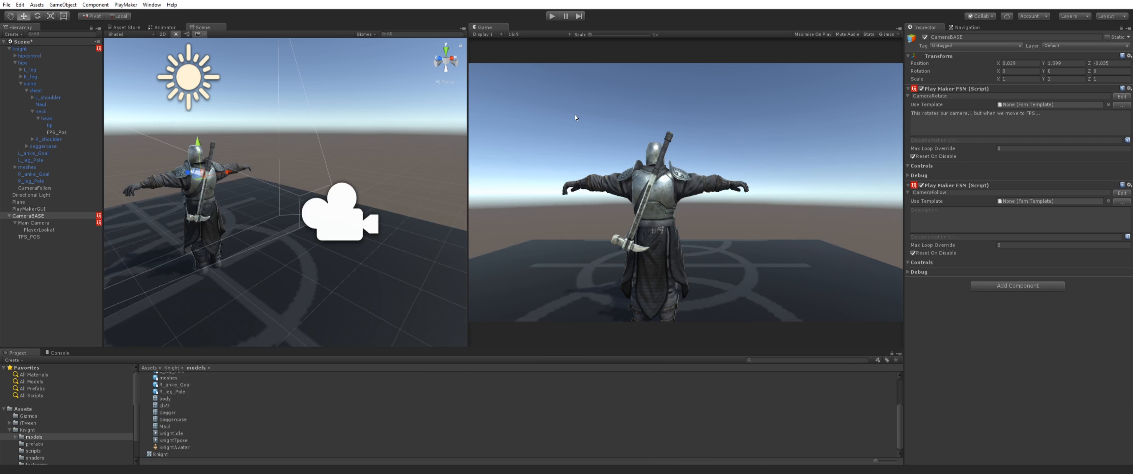
Paste the copied Mouse Look action into the FPS state of Main Camera's CameraSwitcher FSM
click(49, 223)
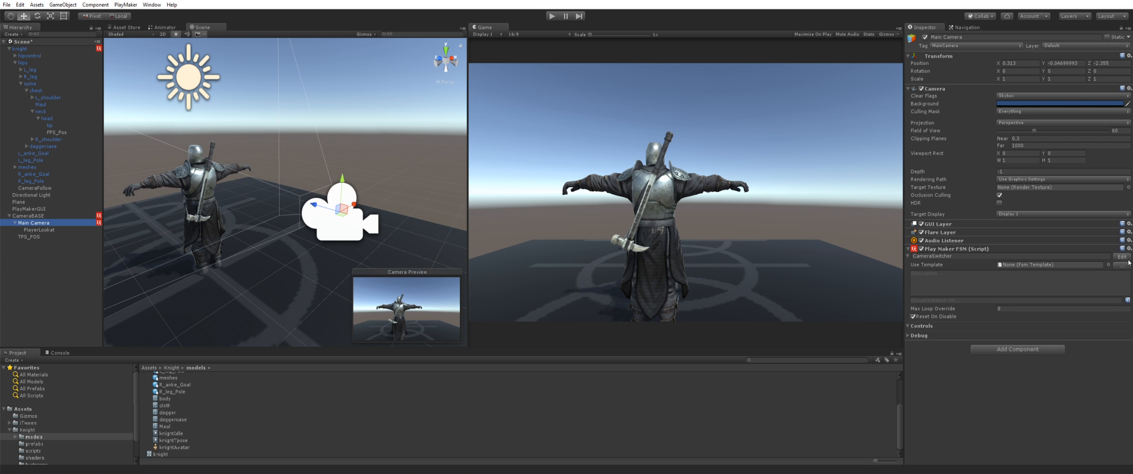
click(1122, 257)
right_click(477, 245)
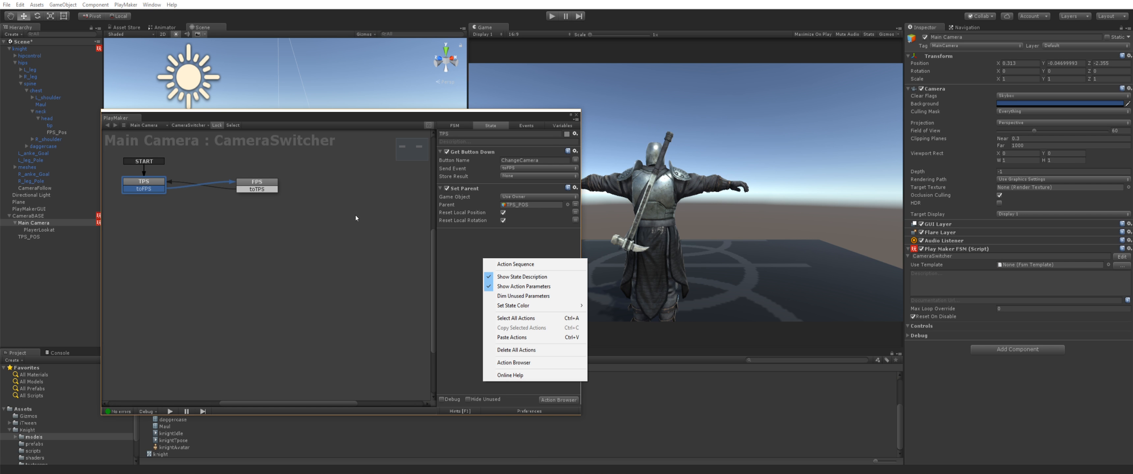
click(258, 184)
right_click(462, 248)
click(487, 325)
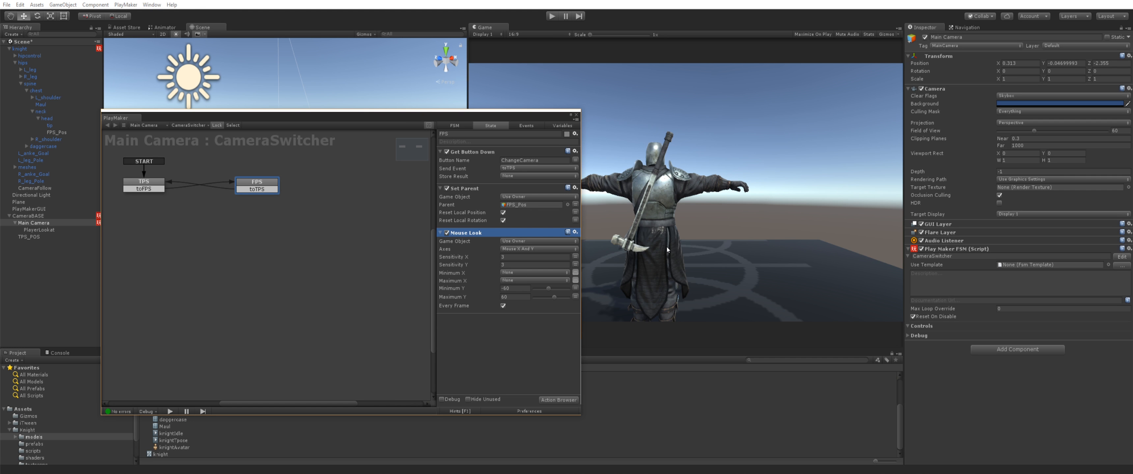
Find the Enable FSM action in the action browser and add it to the FPS state
drag(409, 111, 568, 262)
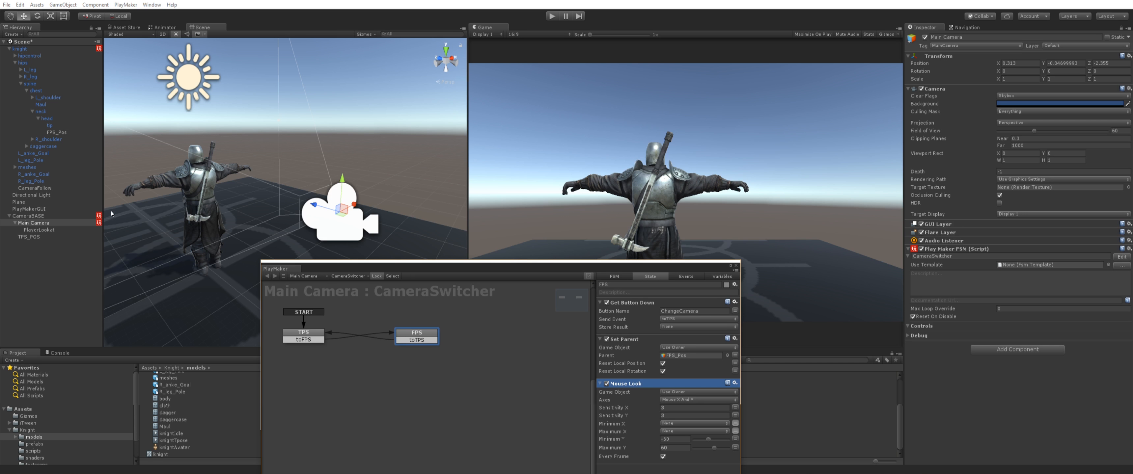
drag(410, 261, 354, 129)
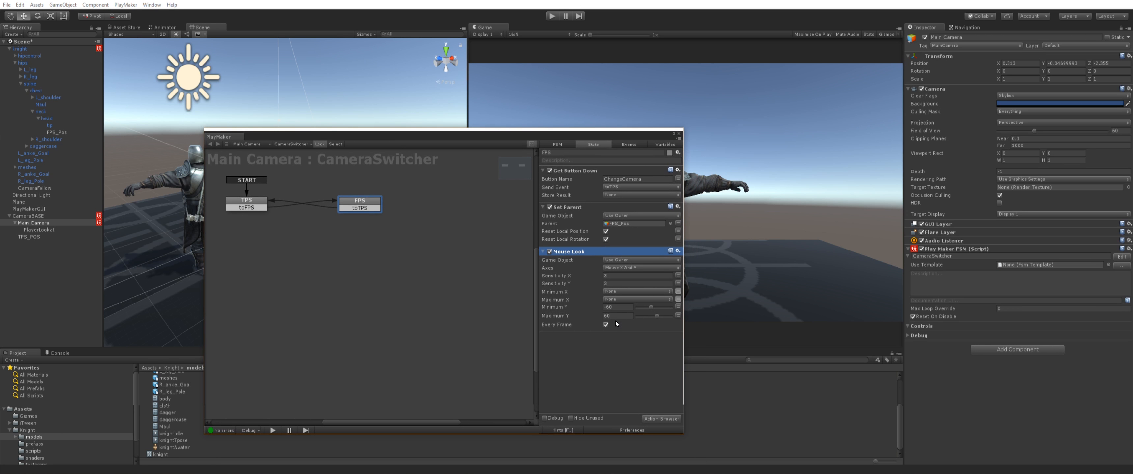
right_click(615, 344)
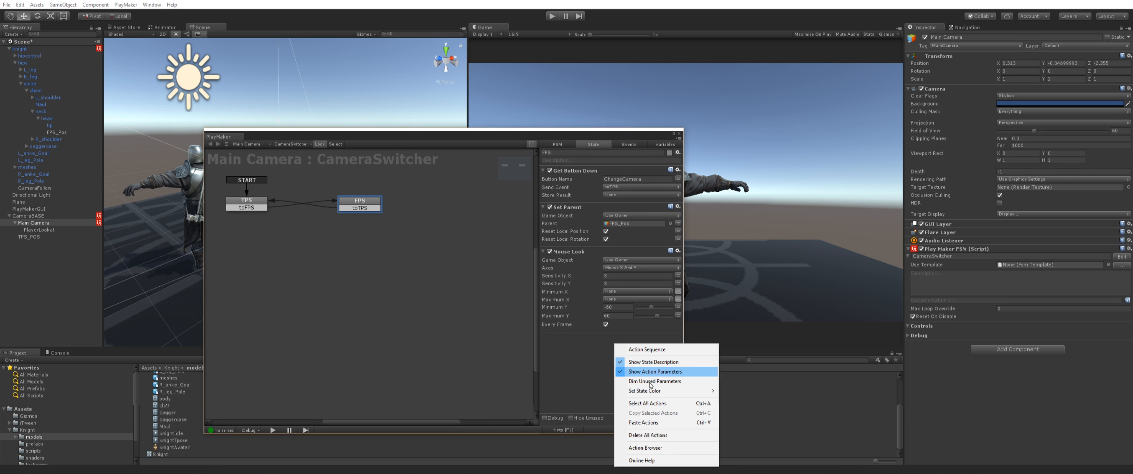
click(666, 449)
text(enable)
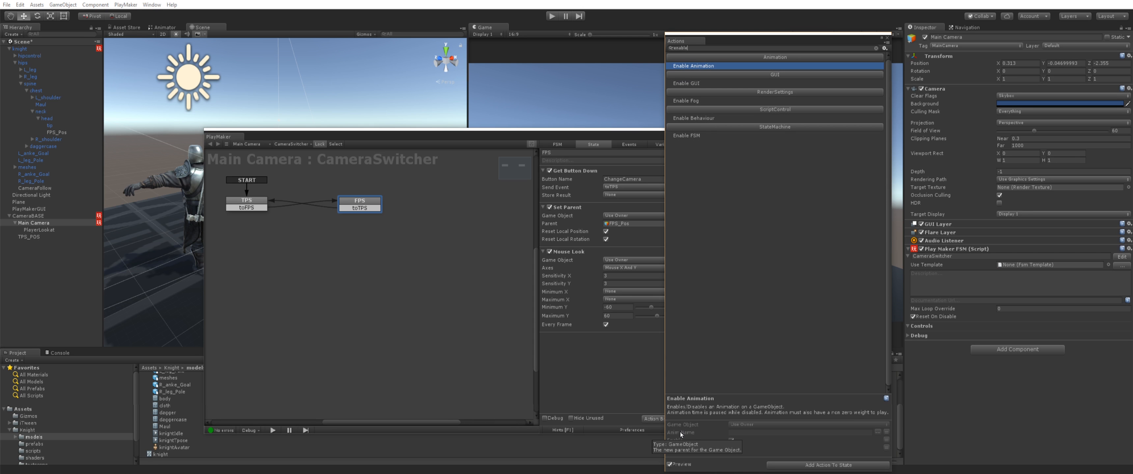
key(Down)
key(Down)
key(Down)
key(Down)
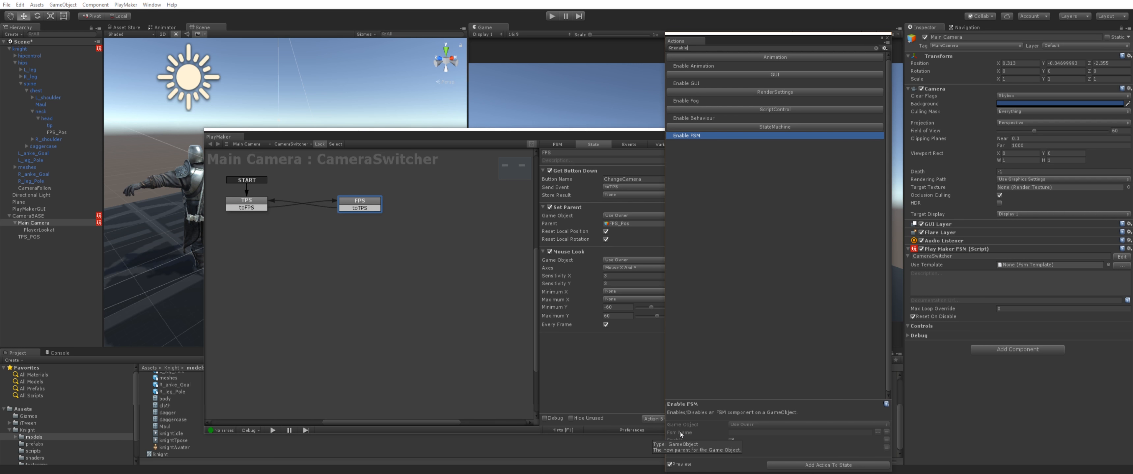
key(Return)
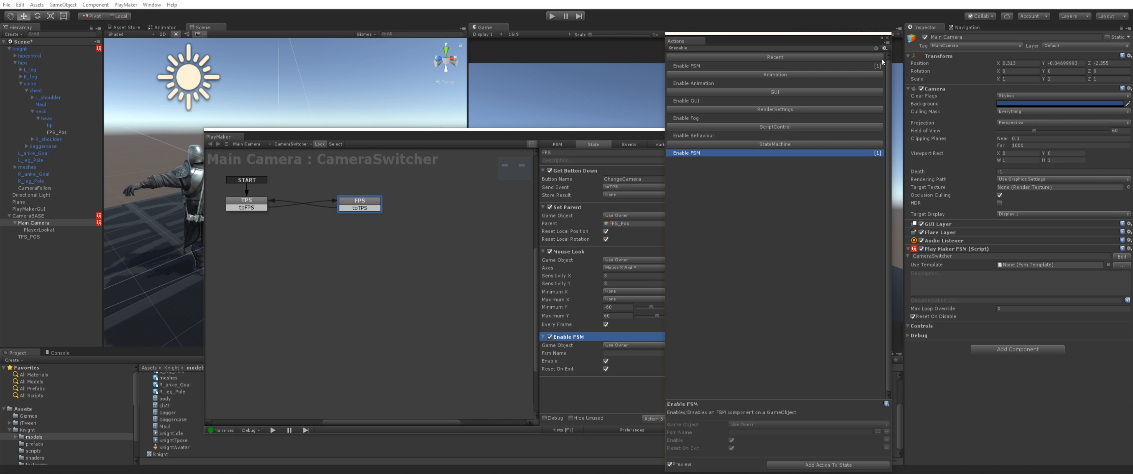
click(888, 39)
Target the Enable FSM action at CameraBASE's CameraRotate FSM and turn off its Enable option
click(635, 345)
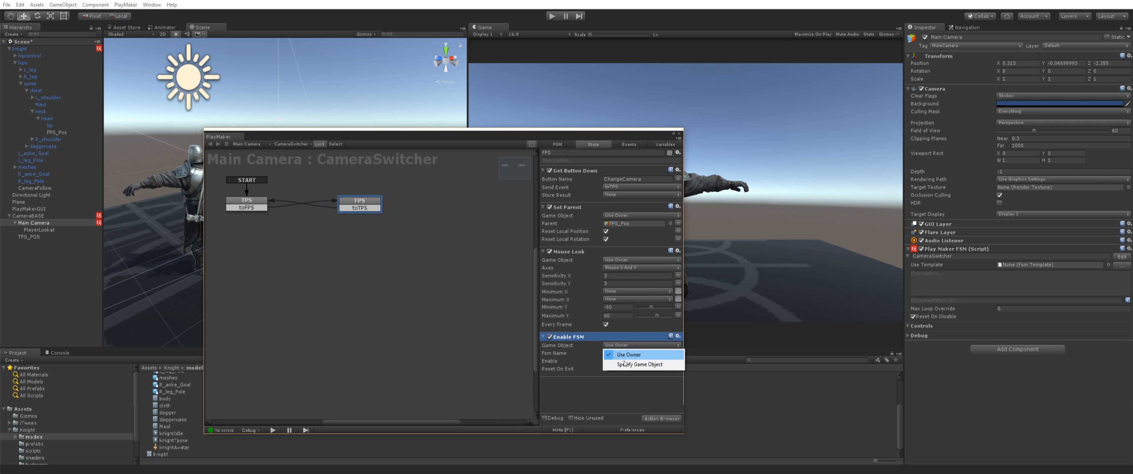
click(624, 368)
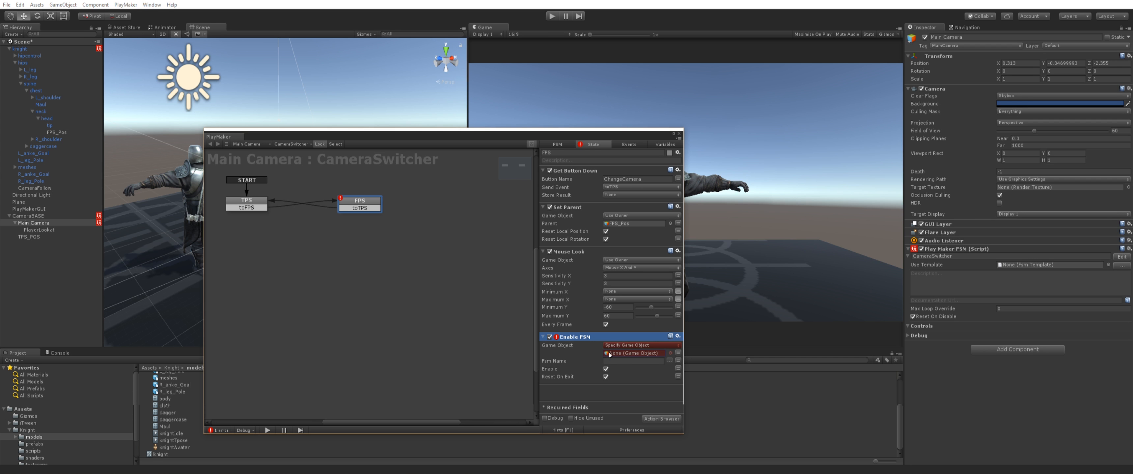
drag(38, 216, 636, 353)
click(639, 362)
click(669, 360)
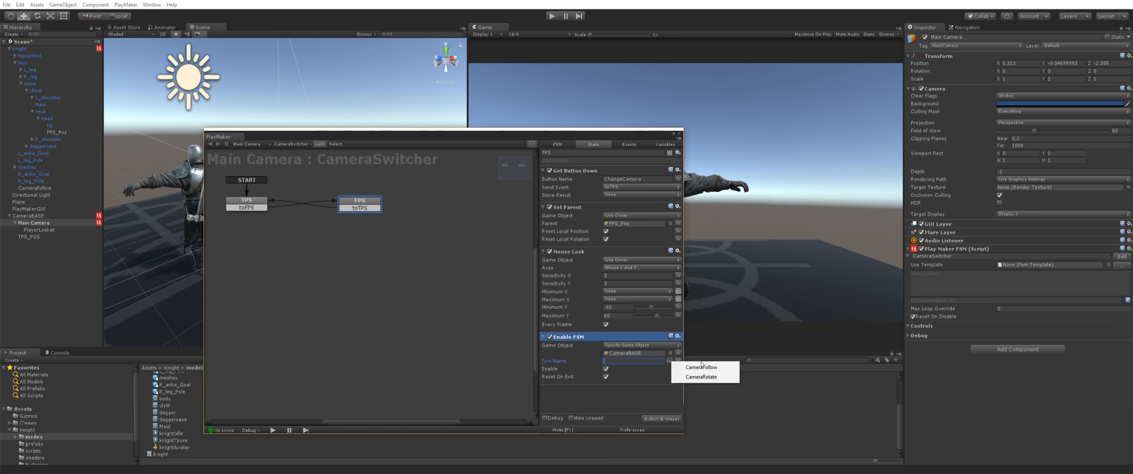
click(701, 377)
click(605, 368)
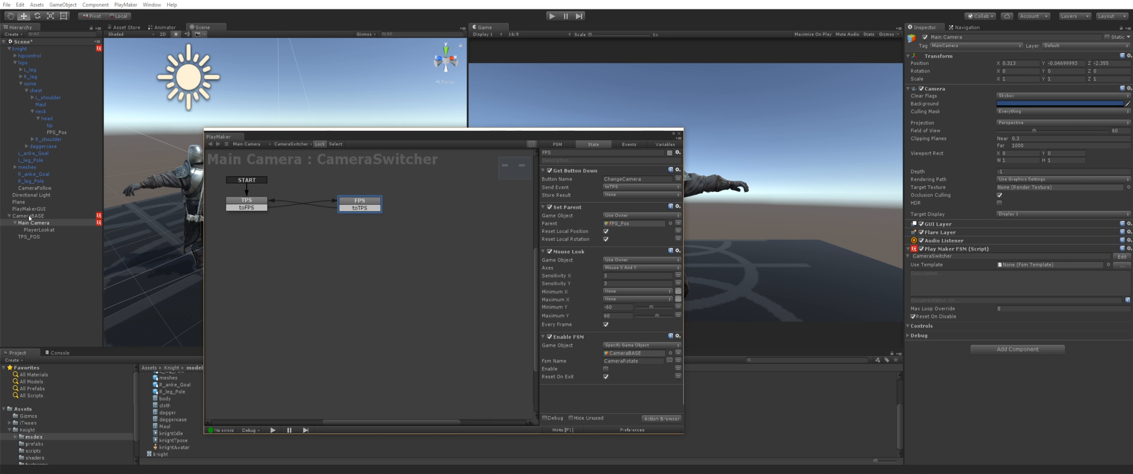
Close the FSM editor, play the scene to test switching to the first-person view and walking, and stop it
drag(284, 140, 404, 302)
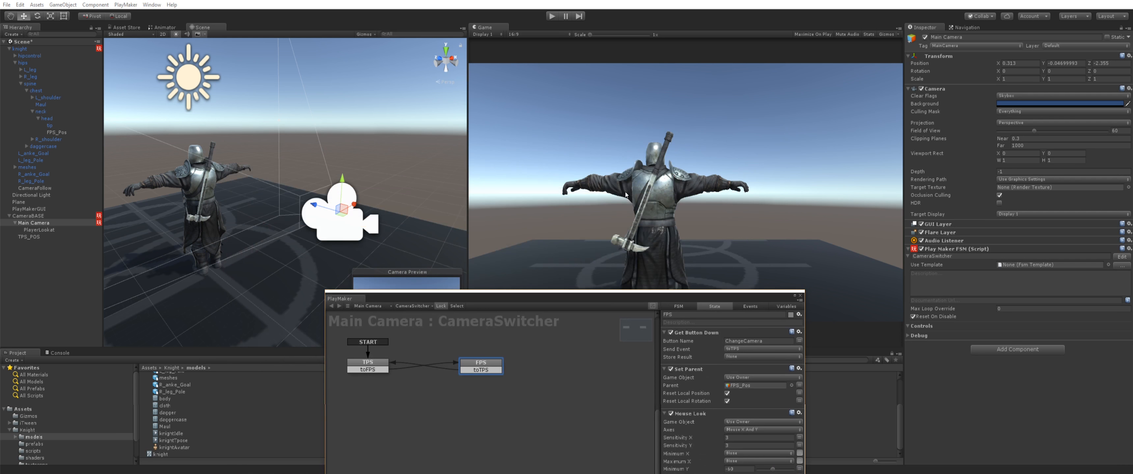
drag(620, 292, 573, 159)
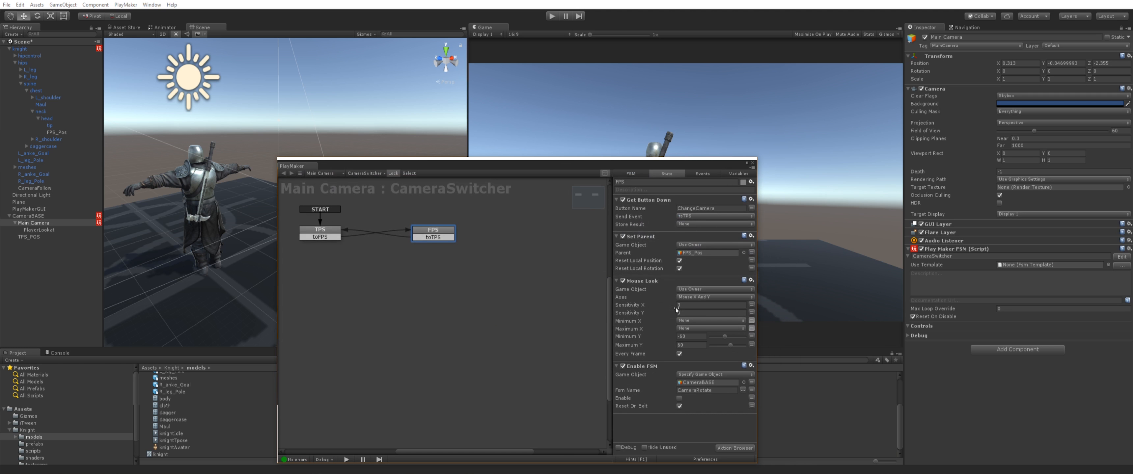
click(752, 164)
click(553, 17)
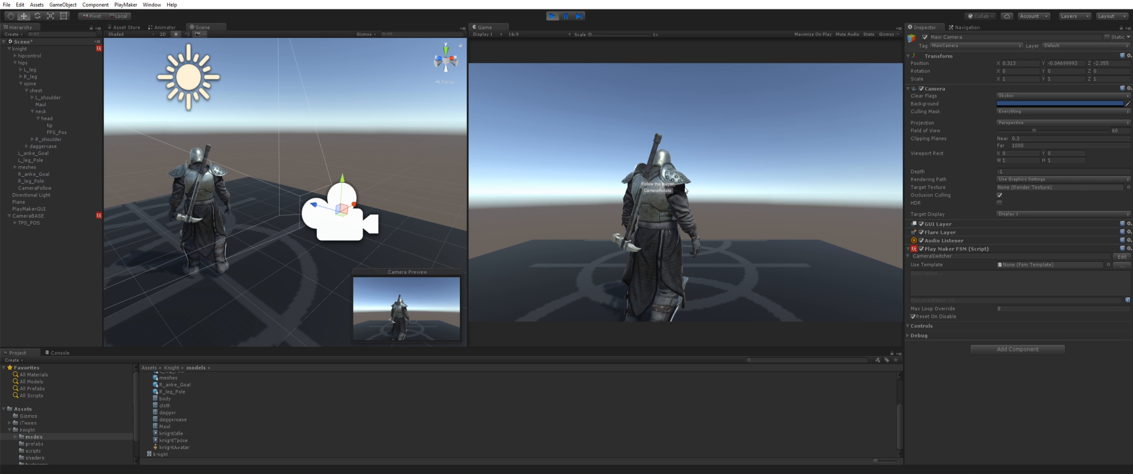
key(c)
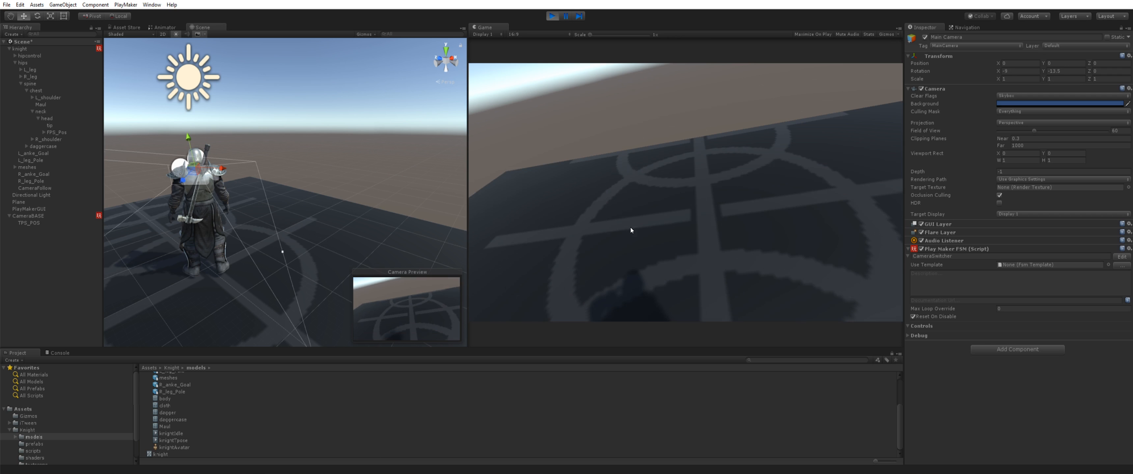
key(w)
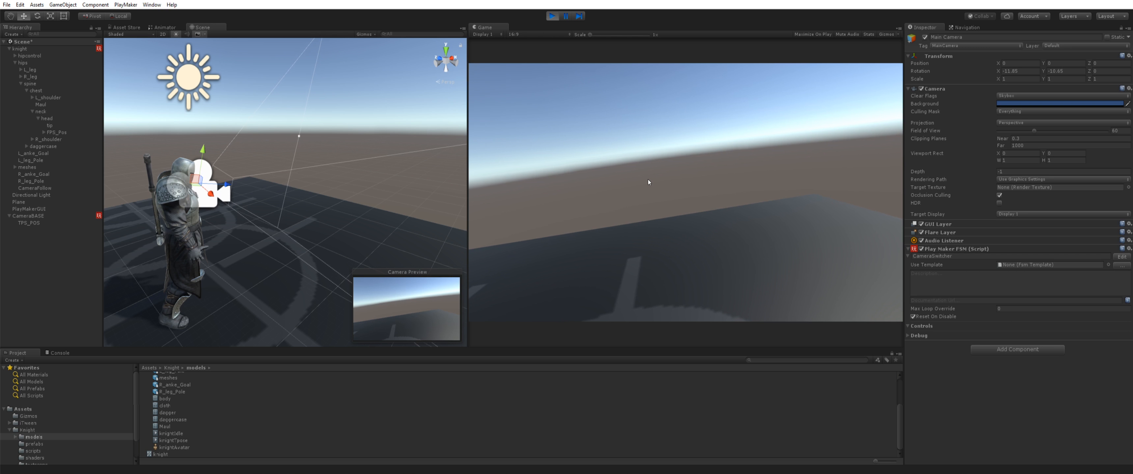
key(ctrl+p)
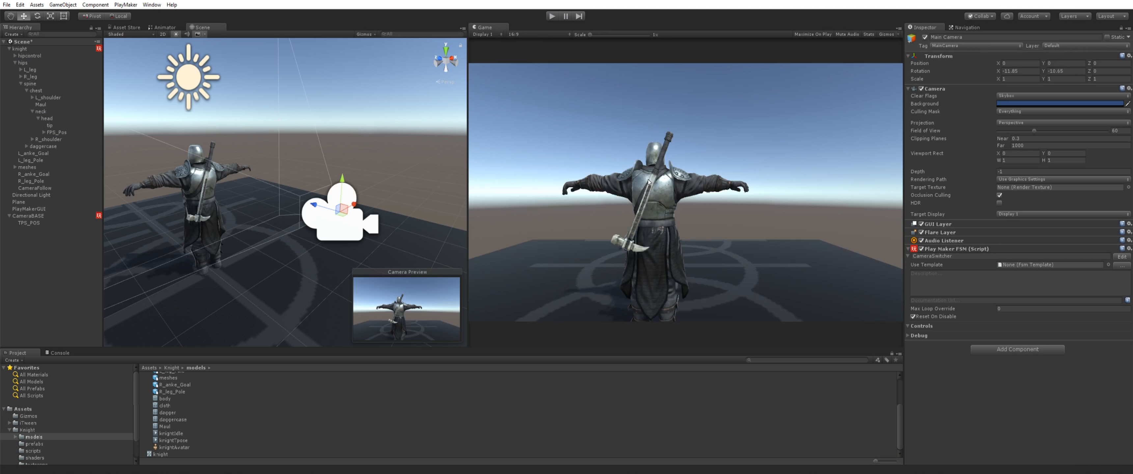
Create an empty game object at the root of the hierarchy and name it CameraFPS_BASE
click(56, 134)
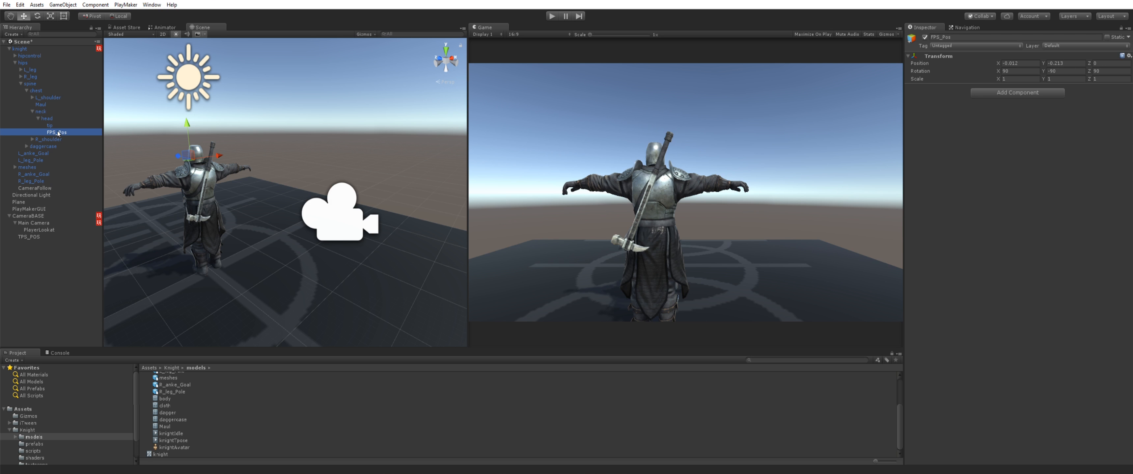
right_click(41, 289)
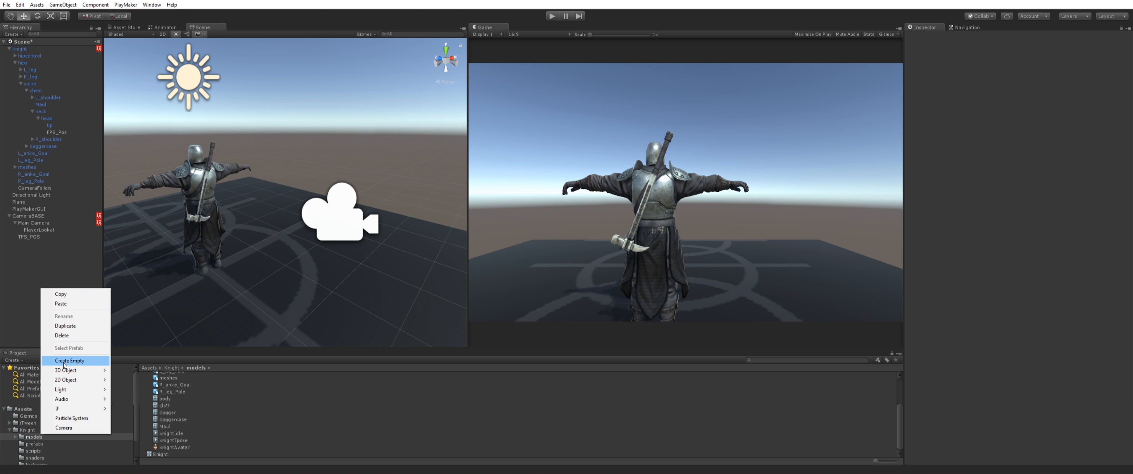
click(58, 361)
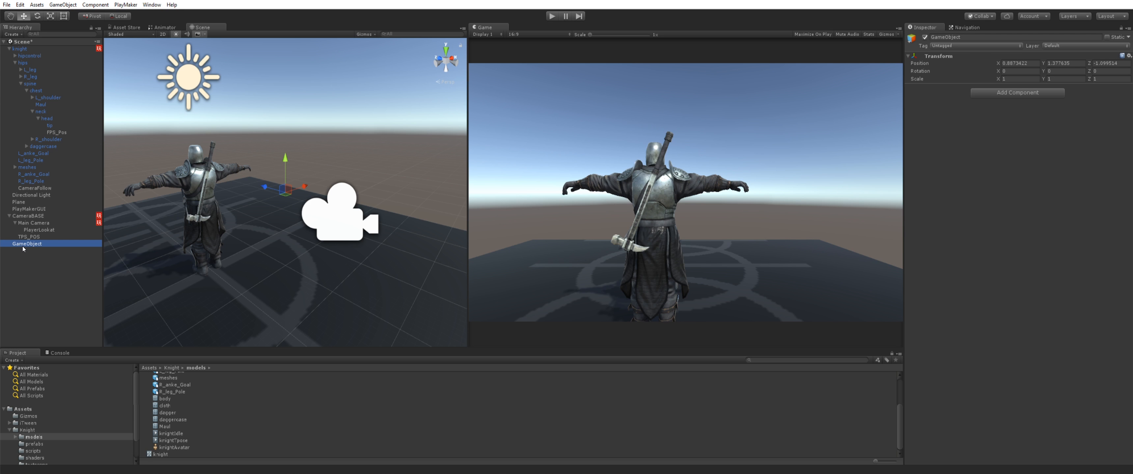
click(22, 246)
text(CameraFPS_)
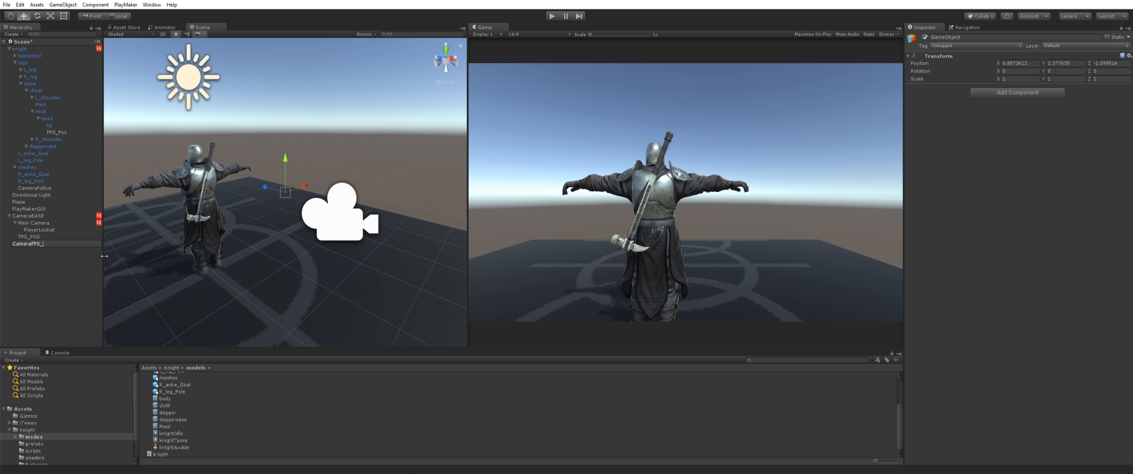
text(BASE)
key(Return)
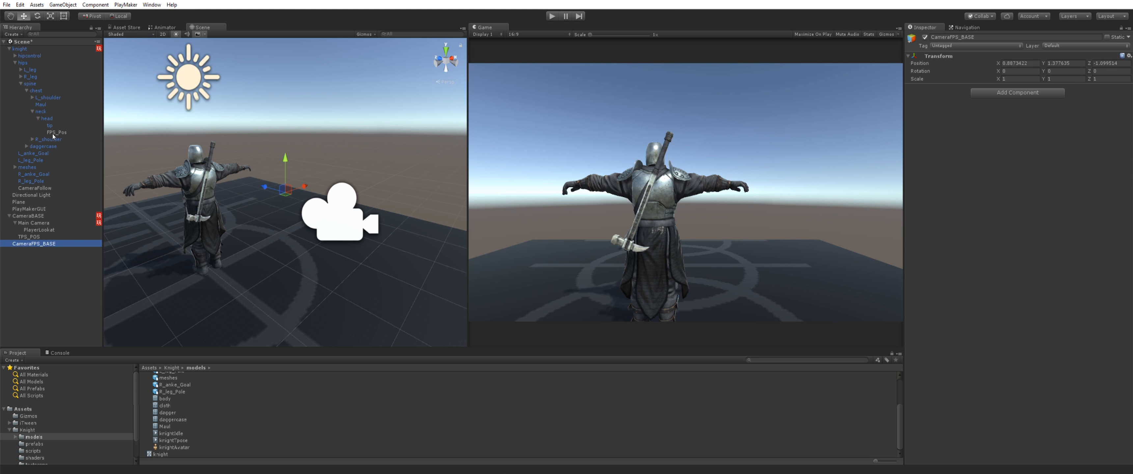
drag(34, 244, 61, 132)
right_click(61, 132)
click(84, 206)
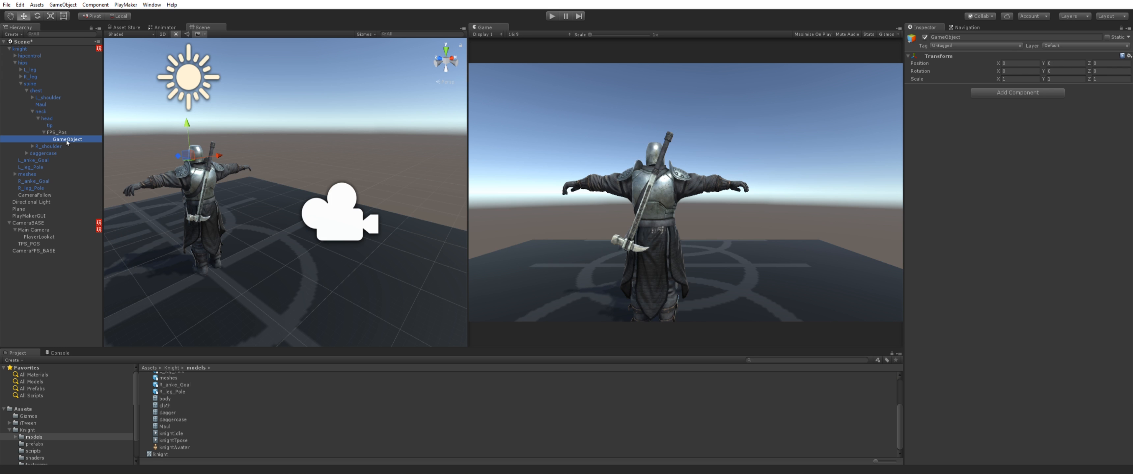
key(F2)
text(FPS)
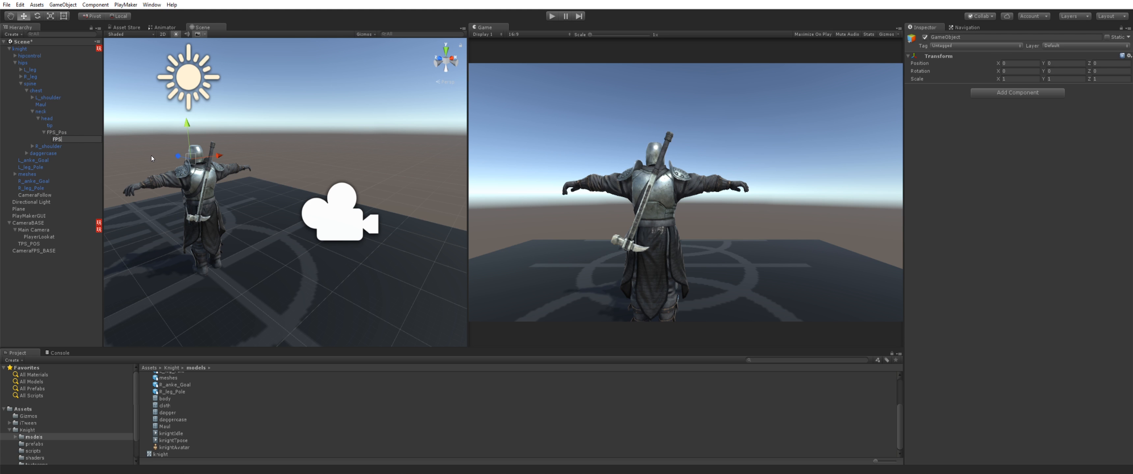
text(_LoLLOW)
key(Return)
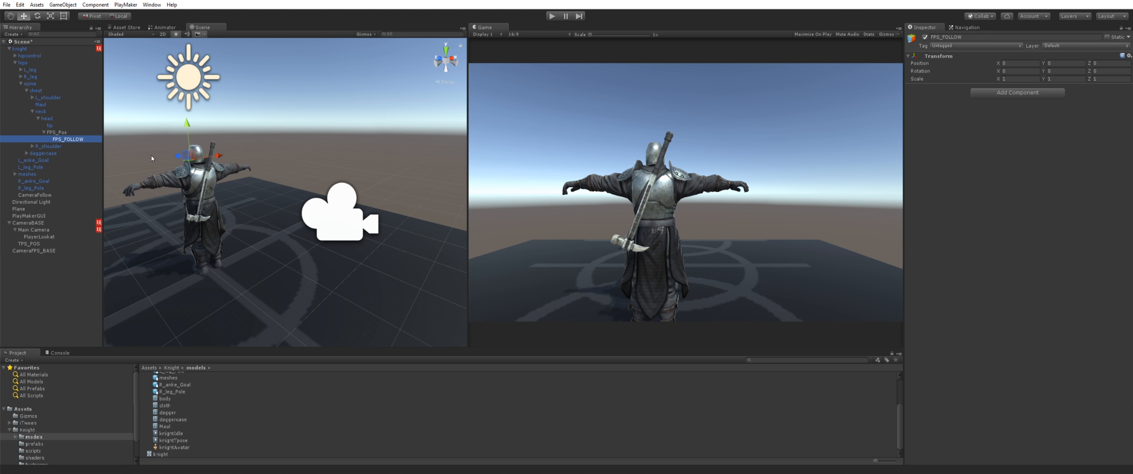
drag(75, 142, 44, 251)
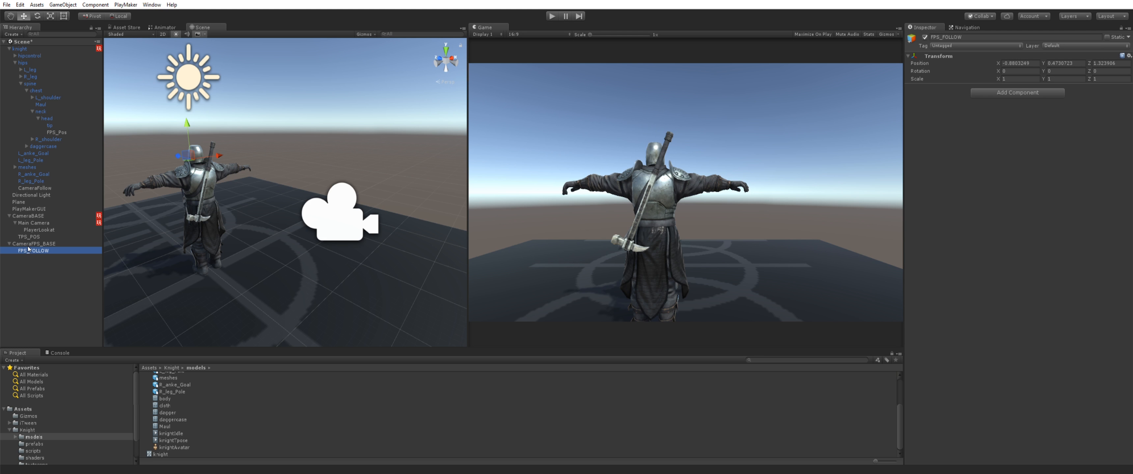
middle_drag(170, 264, 330, 264)
scroll(329, 242, up, 4)
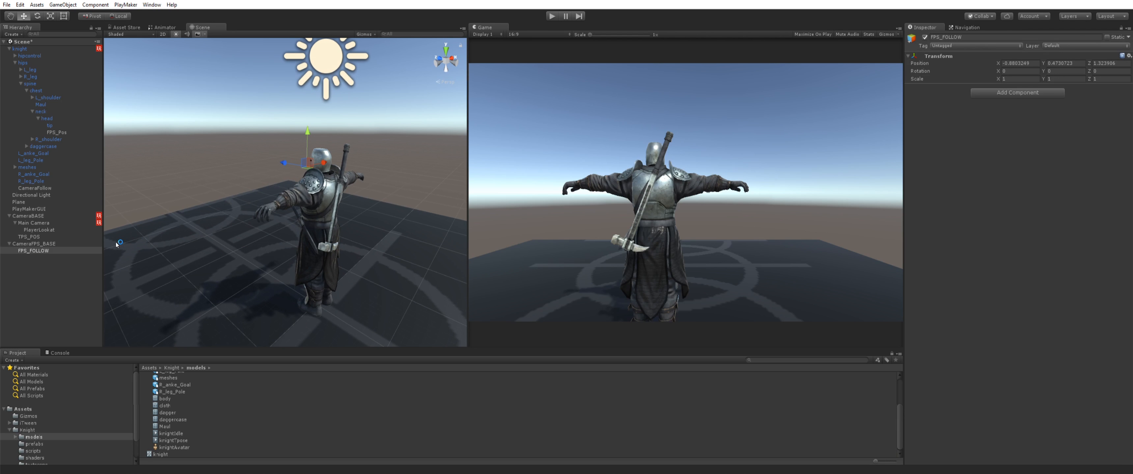
click(36, 252)
key(Delete)
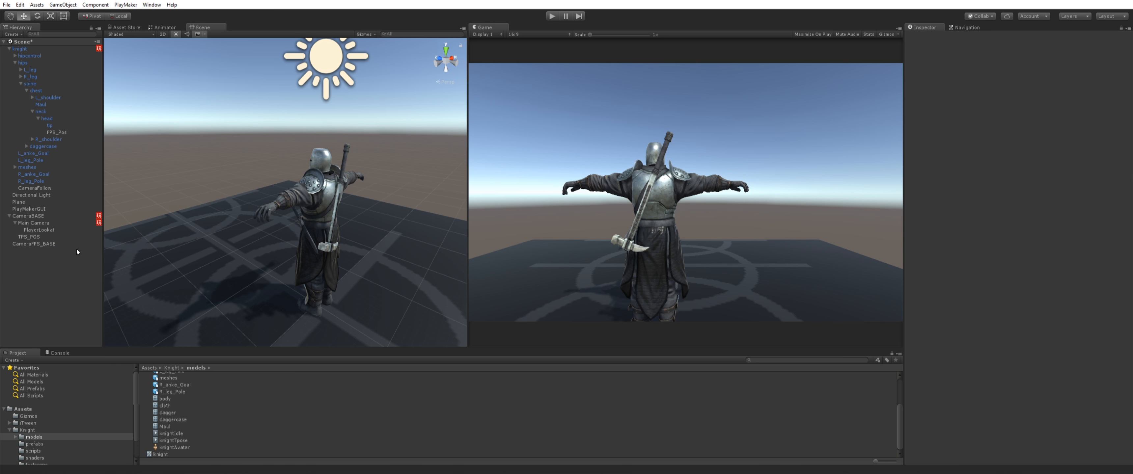
Set the position of CameraFPS_BASE to 0, 0, 0
click(39, 245)
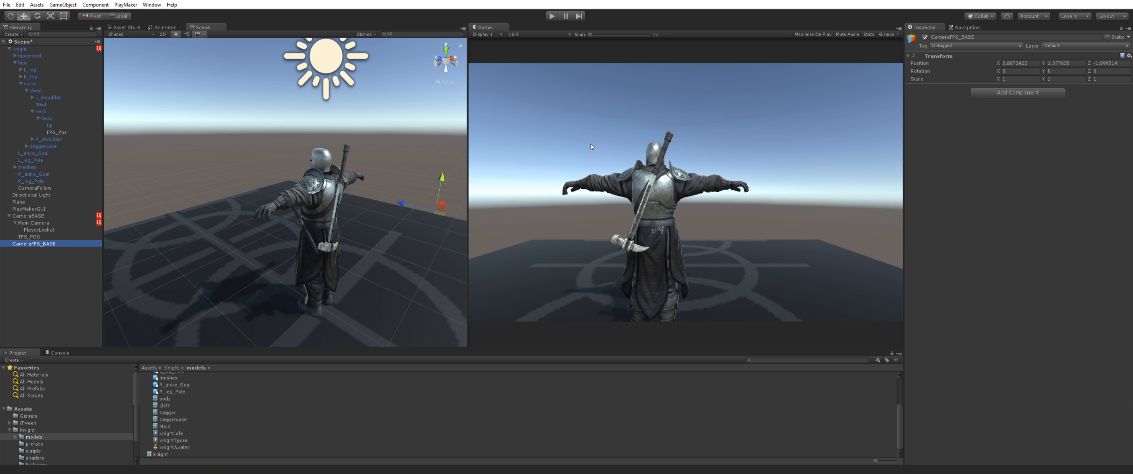
click(1031, 63)
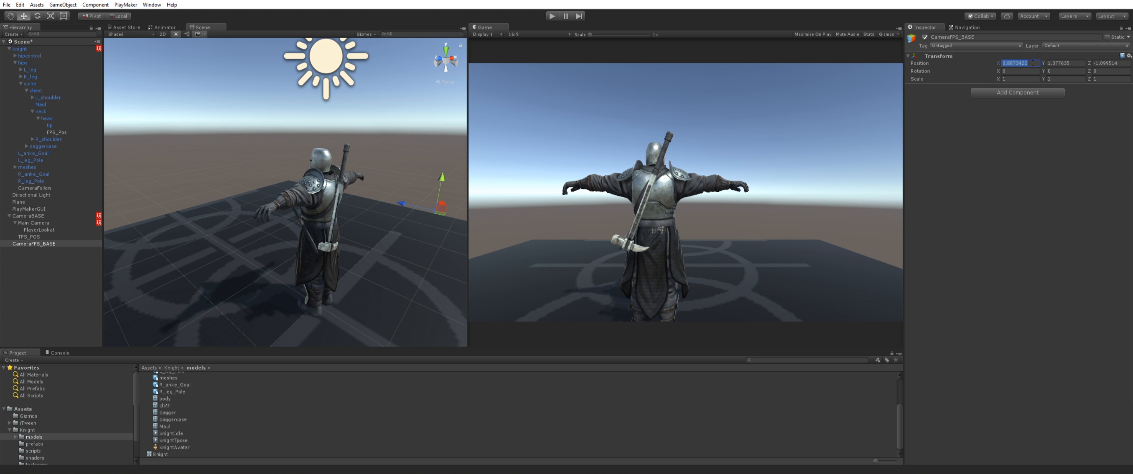
text(0)
key(Tab)
text(0)
key(Tab)
text(0)
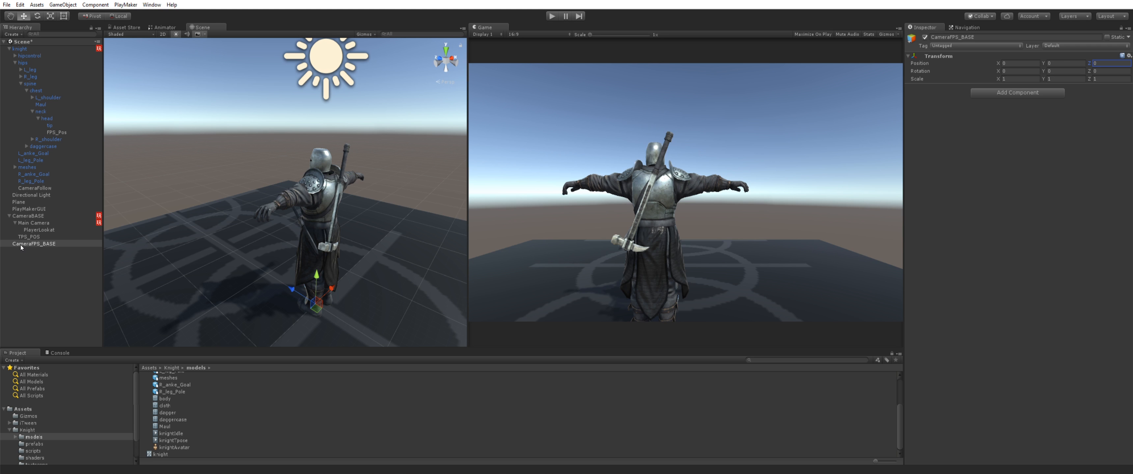
Add a PlayMaker FSM component to CameraFPS_BASE and name the FSM FPS_Follow
click(1018, 90)
click(1019, 126)
click(998, 95)
text(FPS_Follow)
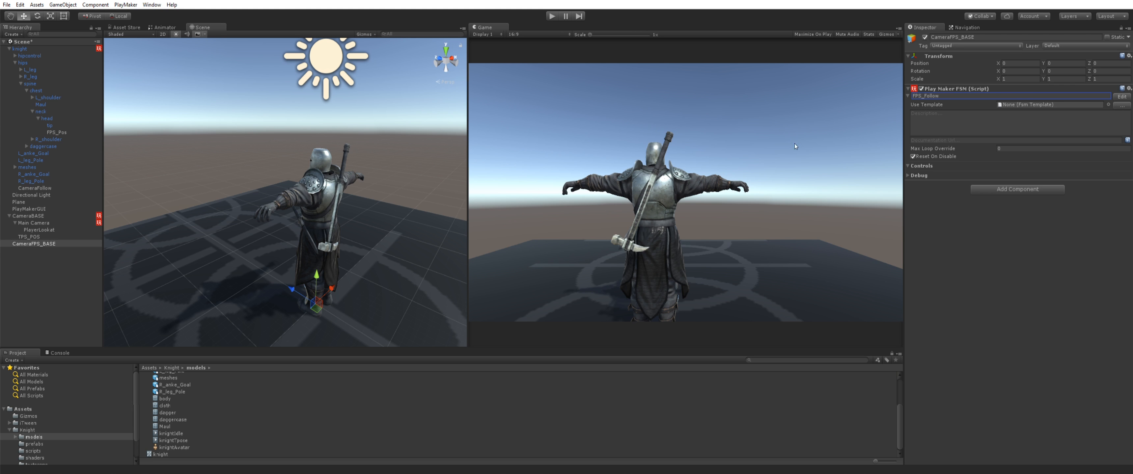
Open the FPS_Follow FSM for editing and add a Move Towards action to State 1
click(61, 132)
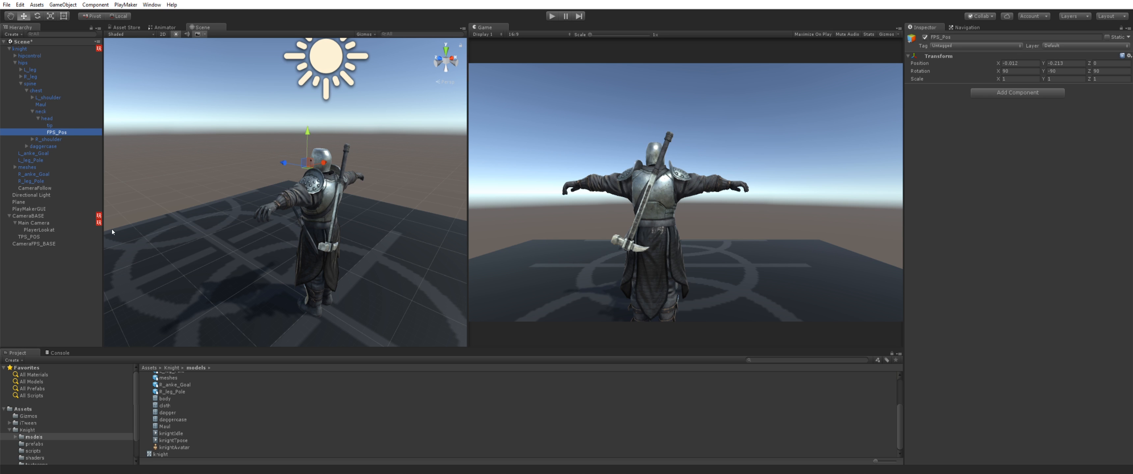
click(41, 244)
click(1122, 96)
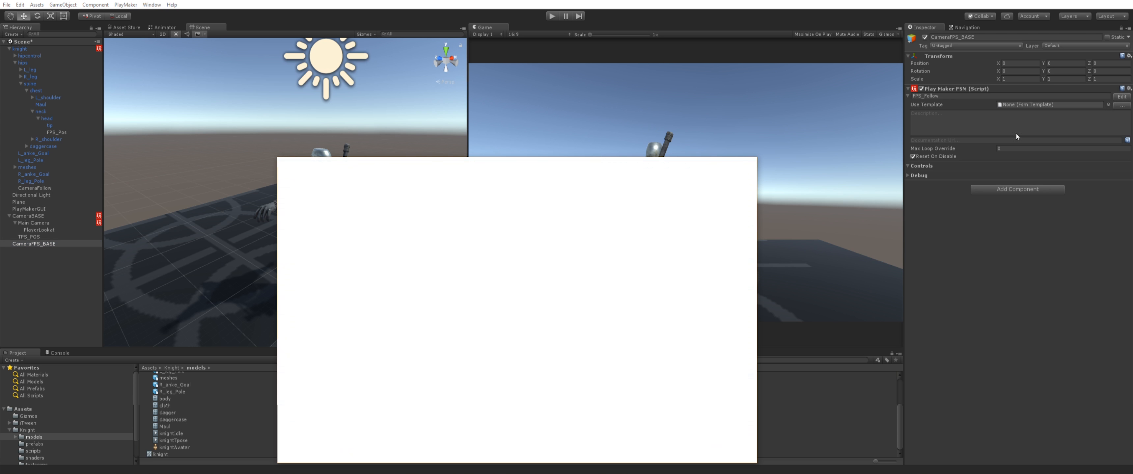
click(734, 448)
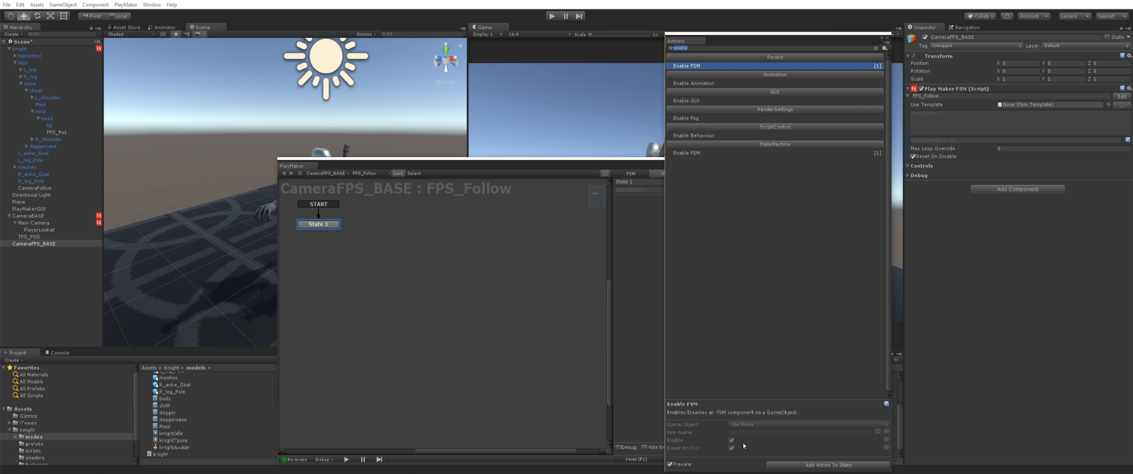
text(ward)
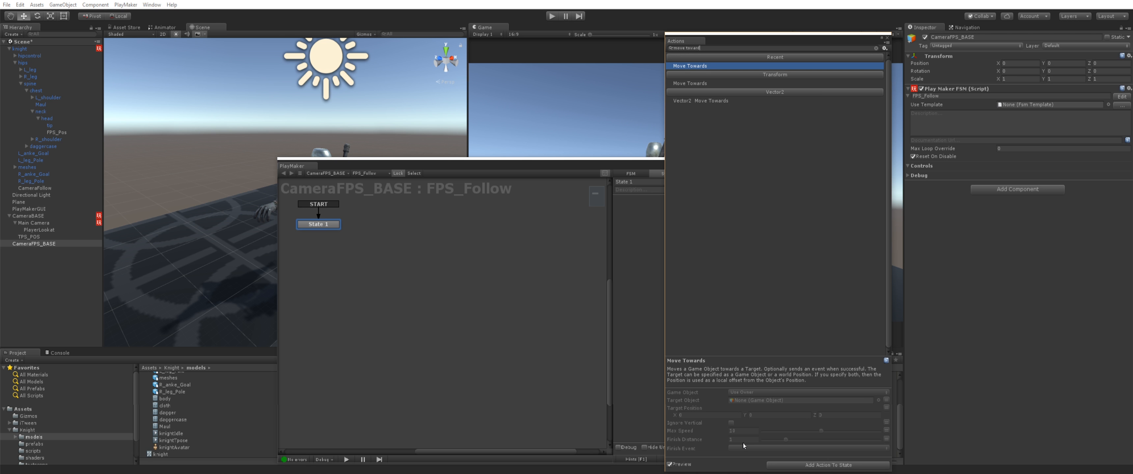
key(Return)
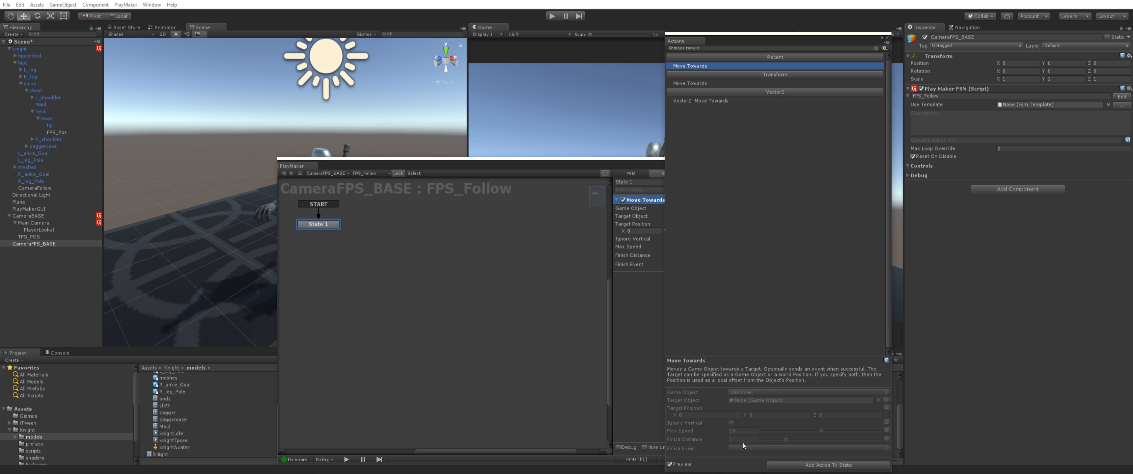
click(888, 38)
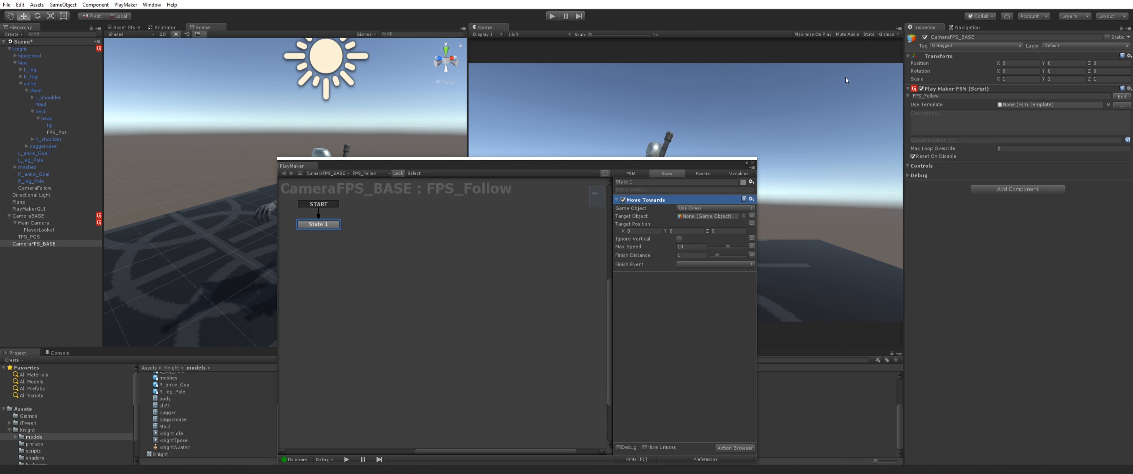
Set the Move Towards action's target object to FPS_Pos, with max speed 50 and finish distance 0
click(700, 218)
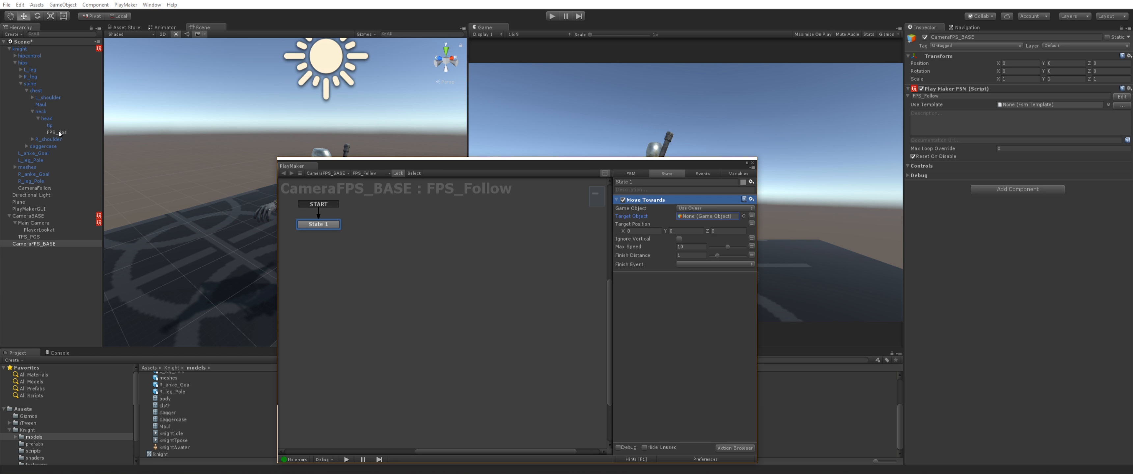
drag(59, 134, 704, 216)
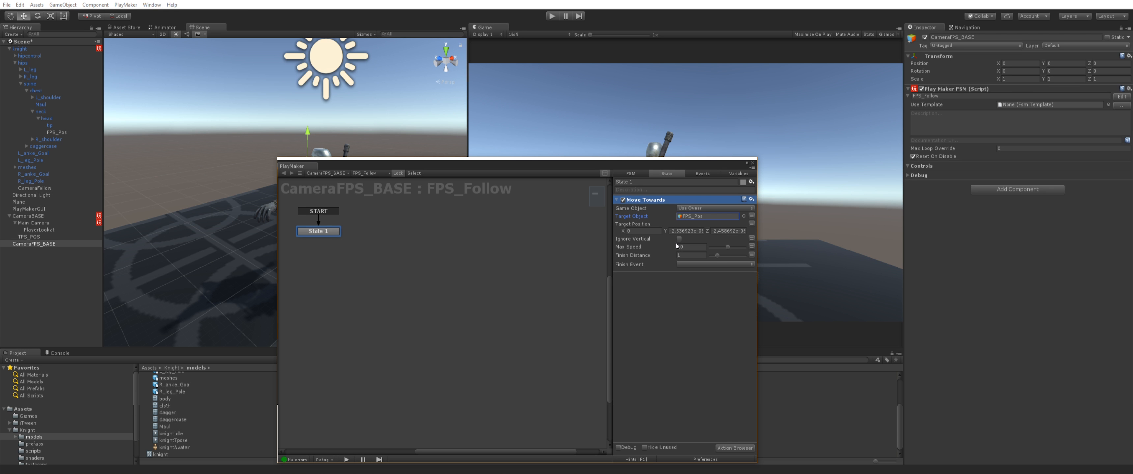
click(702, 256)
click(691, 246)
text(50)
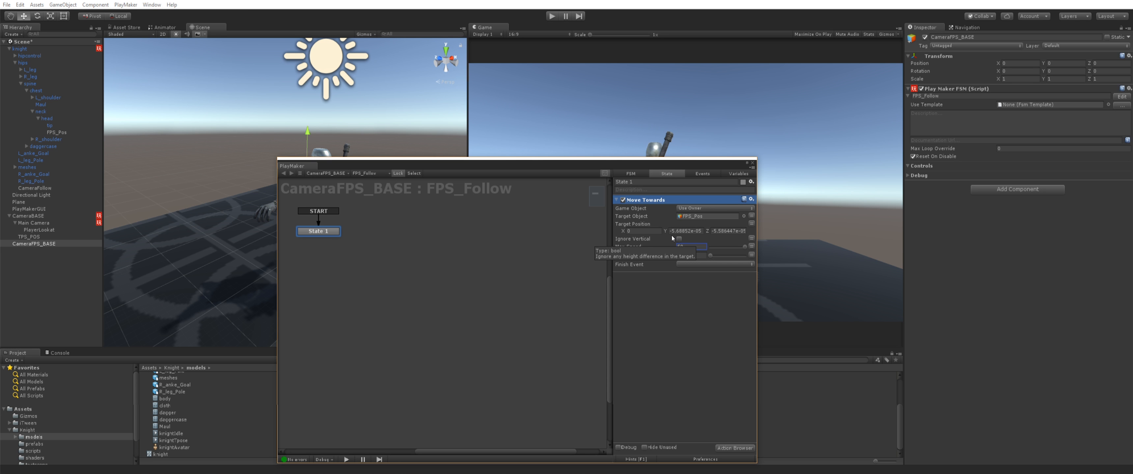
click(720, 306)
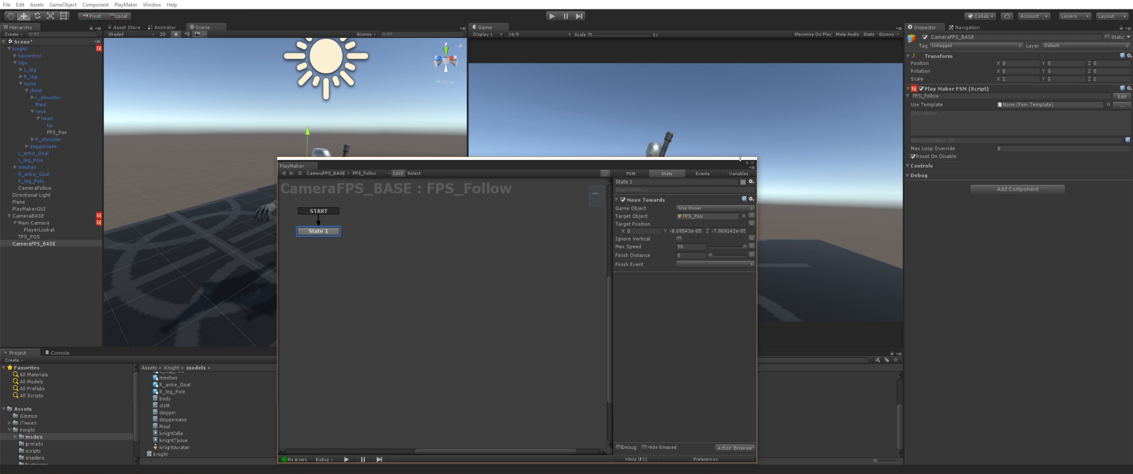
In Main Camera's CameraSwitcher FSM, set the FPS state's Set Parent target to CameraFPS_BASE and close the editor
click(31, 224)
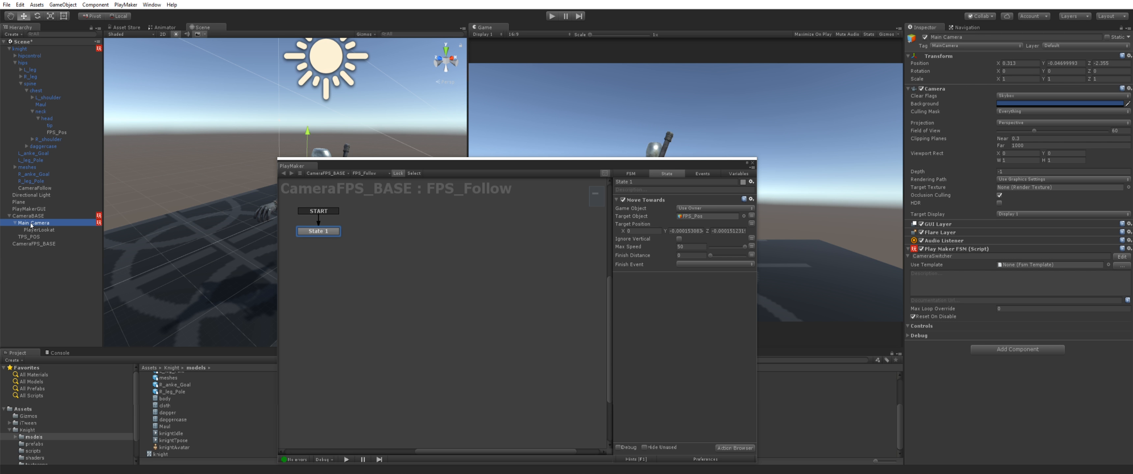
click(1122, 257)
click(452, 237)
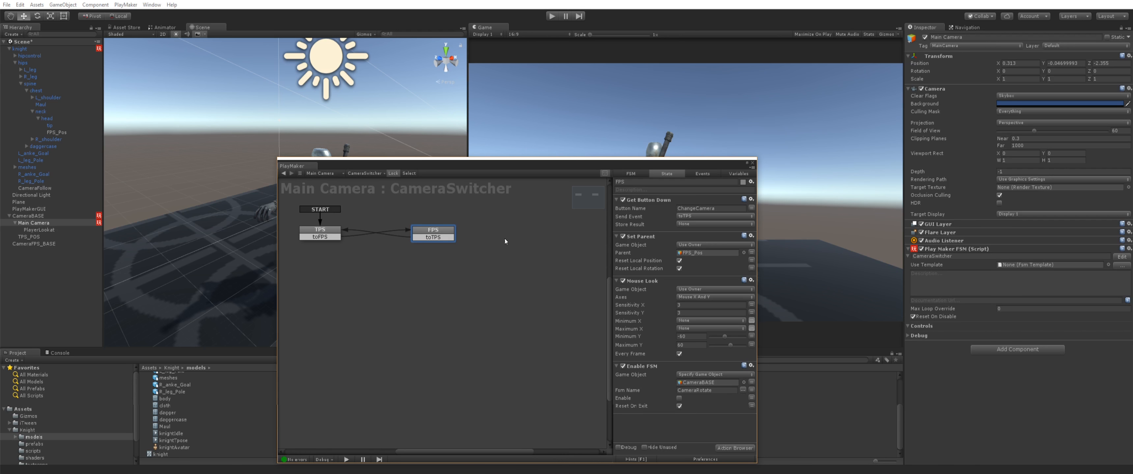
click(709, 254)
drag(21, 245, 702, 258)
click(752, 164)
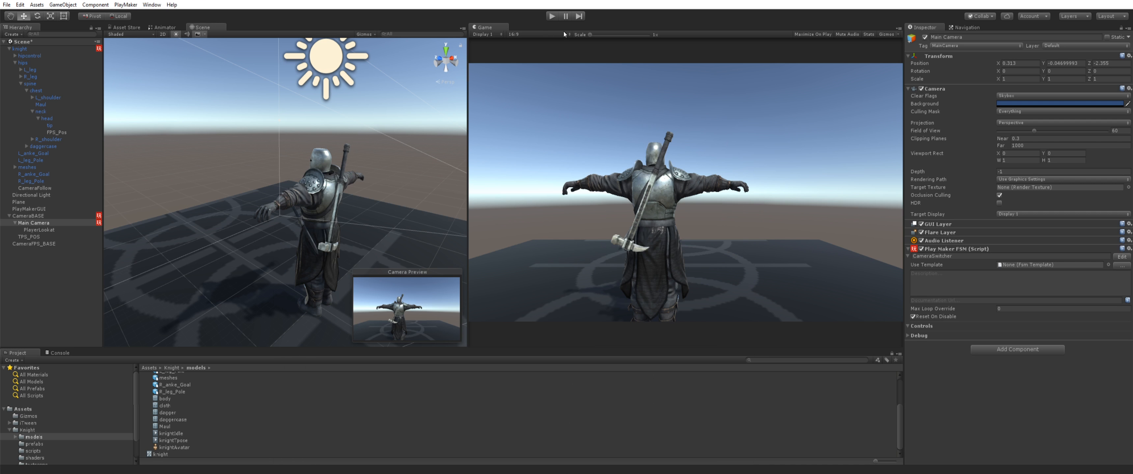
Play the scene to test walking in first-person view, stop it, and set Main Camera's near clipping plane to 0.01
key(ctrl+p)
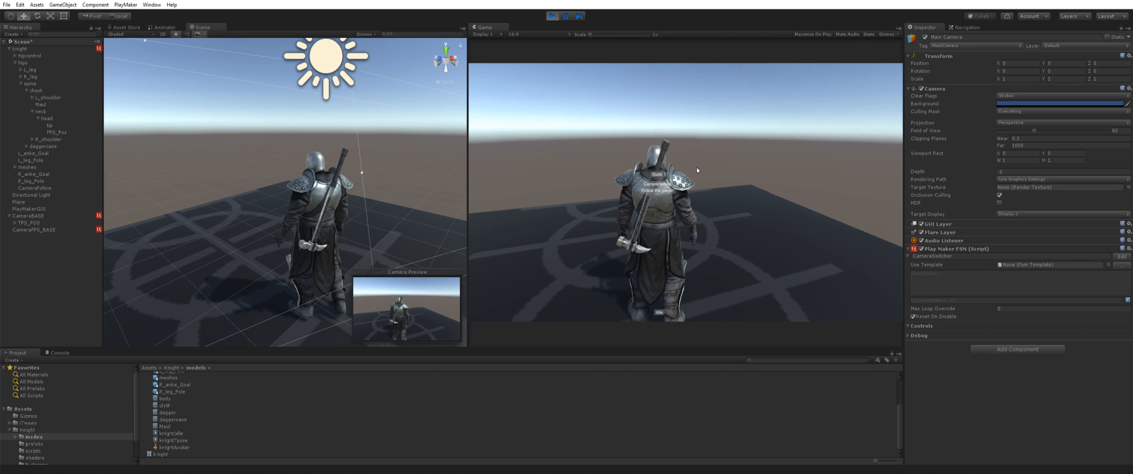
key(c)
key(w)
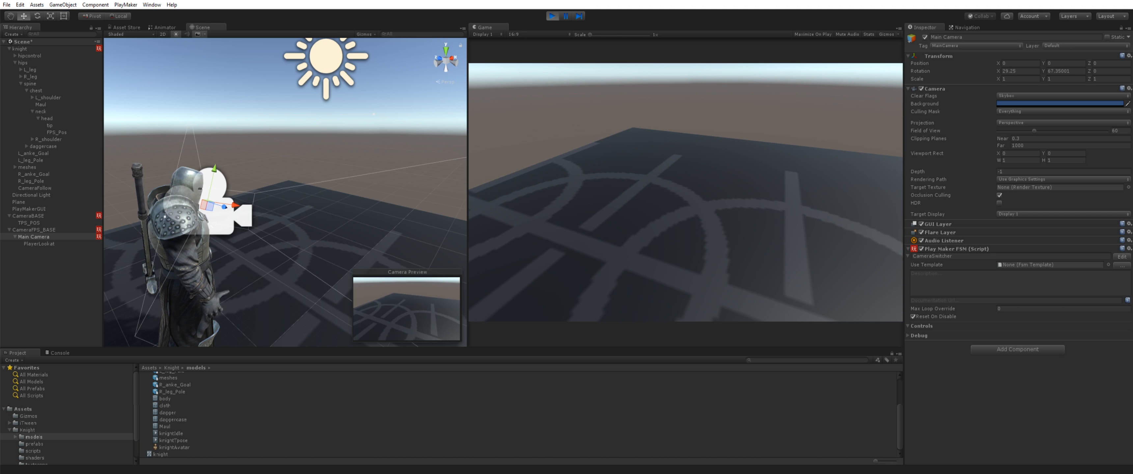
key(ctrl+p)
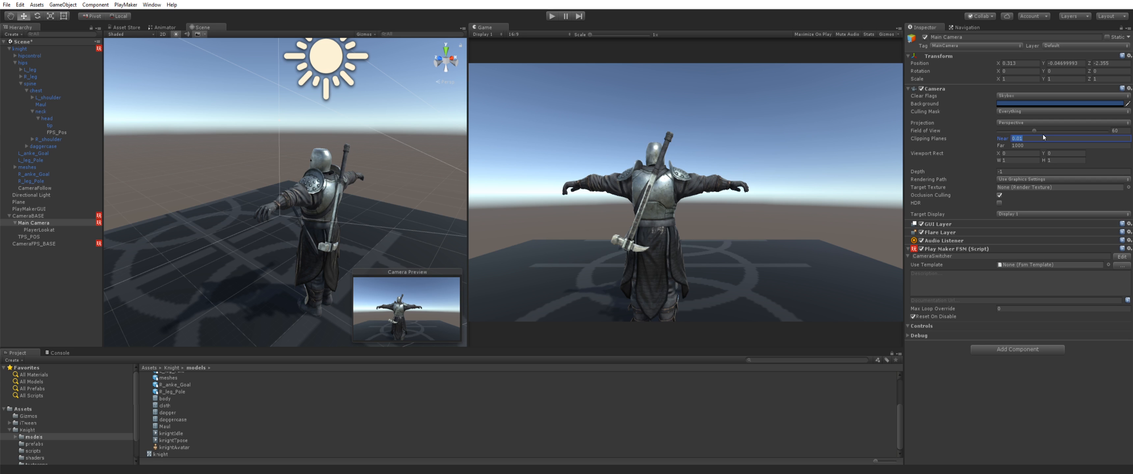
Play the scene to test walking and the first-person view, stop it, and set Main Camera's near clipping plane to 0.1
click(552, 16)
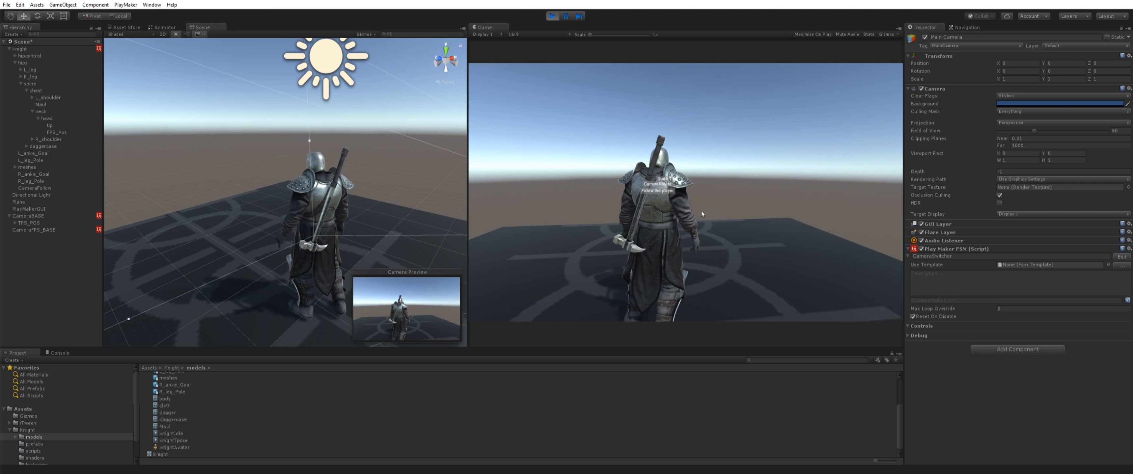
key(w)
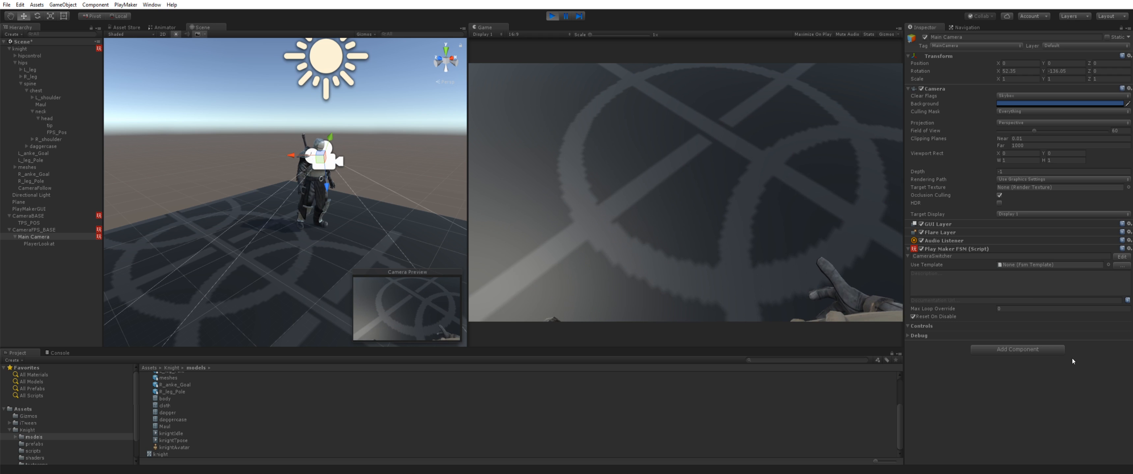
key(ctrl+p)
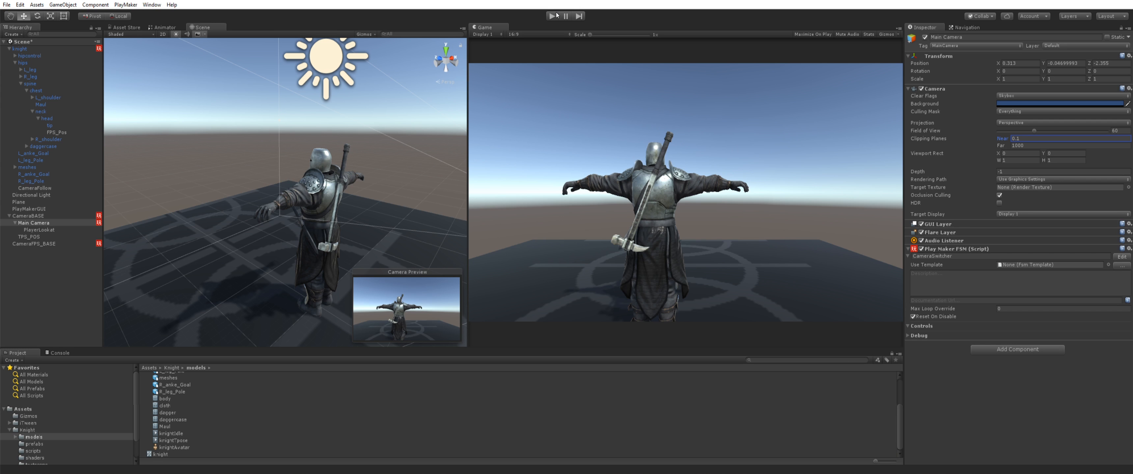
Play the scene again, switch to the first-person camera to check the view with the new clipping distance, and stop playback
key(ctrl+p)
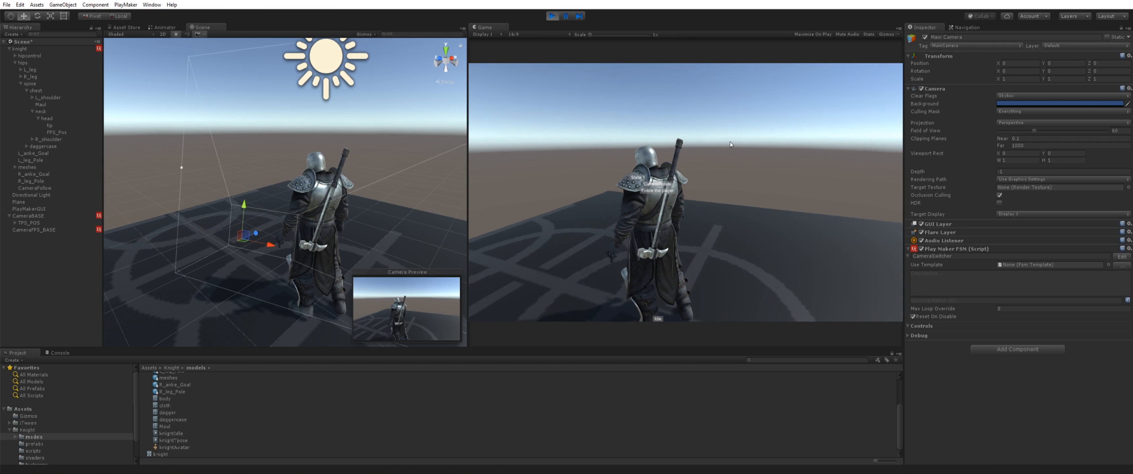
key(c)
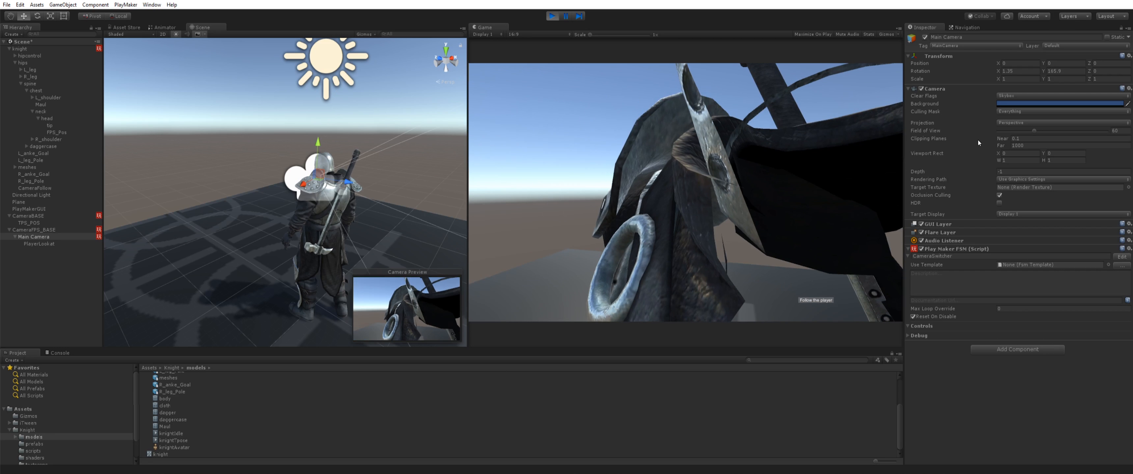
click(552, 17)
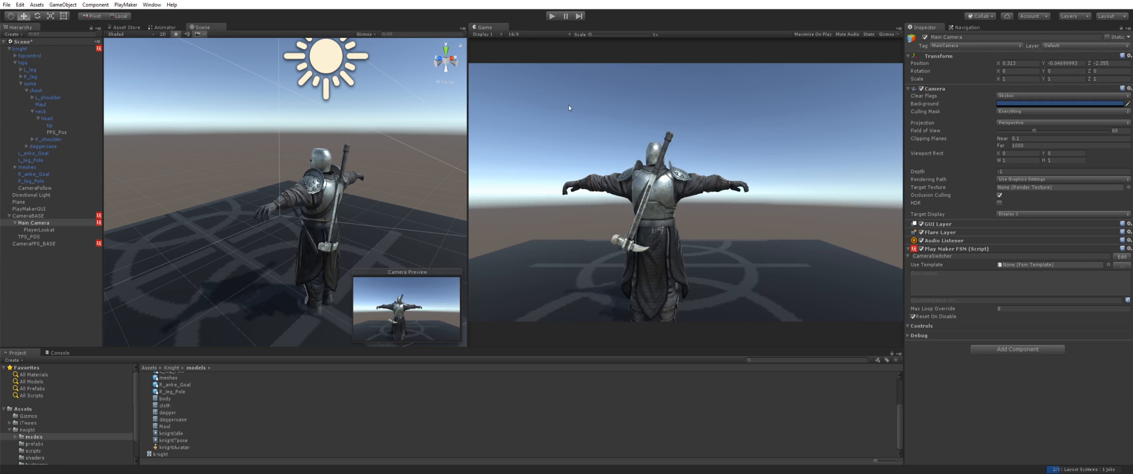
Open the knight's Movement FSM and duplicate the Moving state, placing the copy below Idle and Moving
click(19, 48)
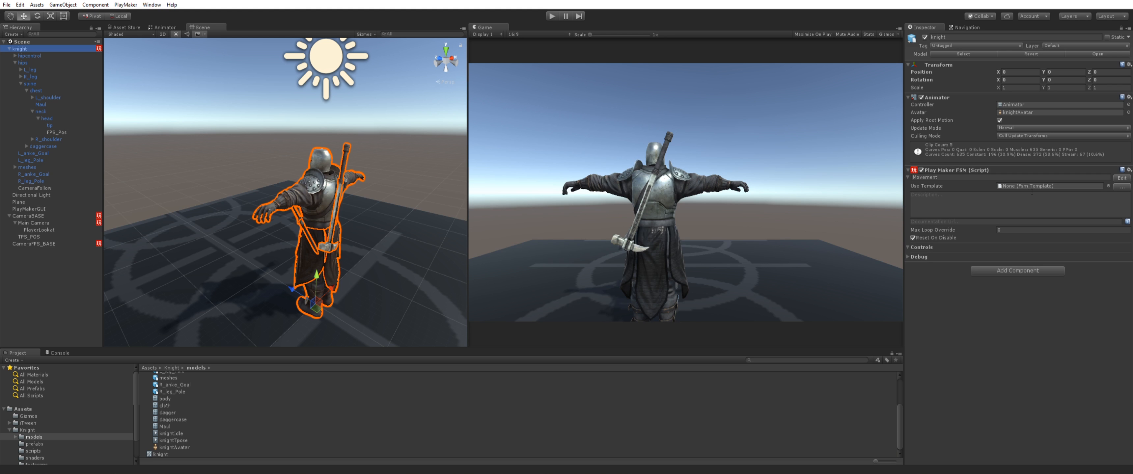
click(1126, 179)
drag(407, 238, 413, 231)
drag(570, 169, 595, 81)
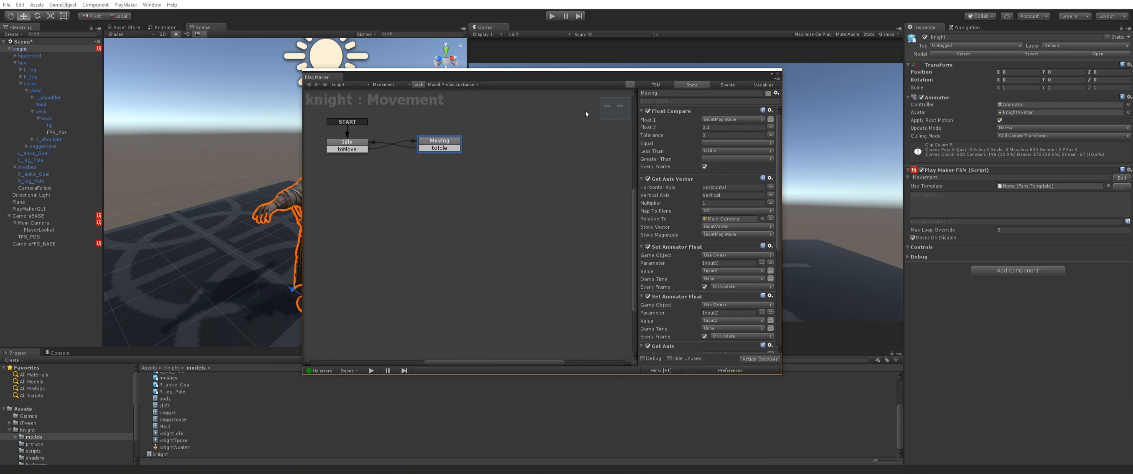
click(355, 145)
right_click(404, 201)
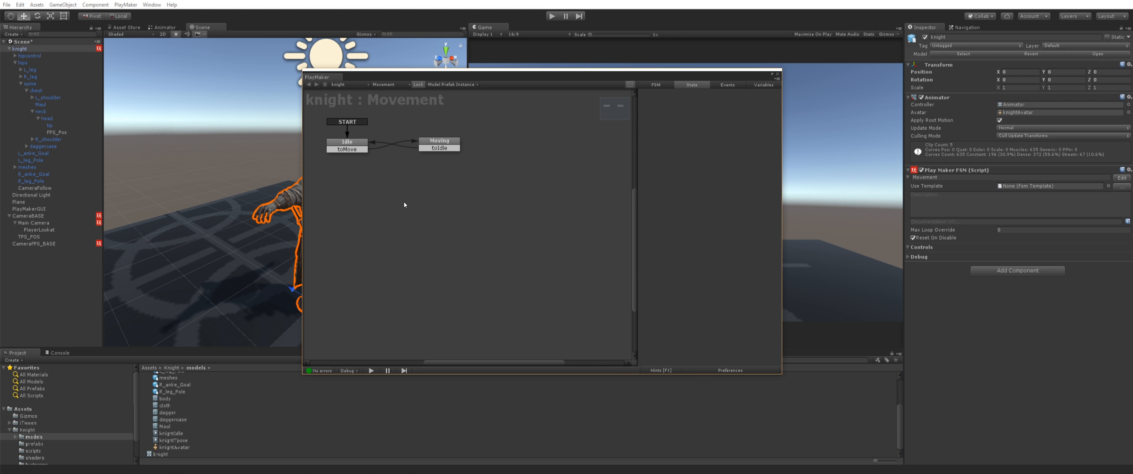
click(440, 143)
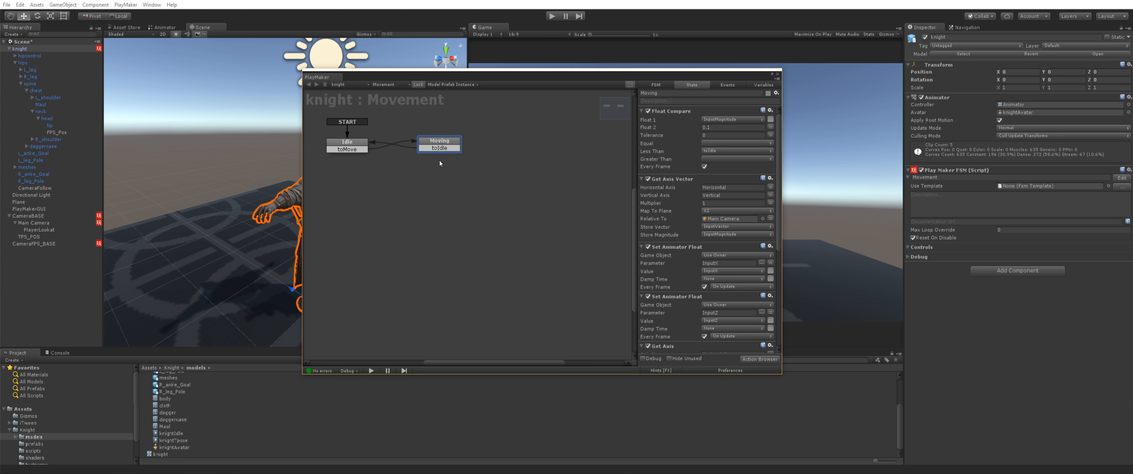
key(ctrl+v)
drag(493, 229, 403, 189)
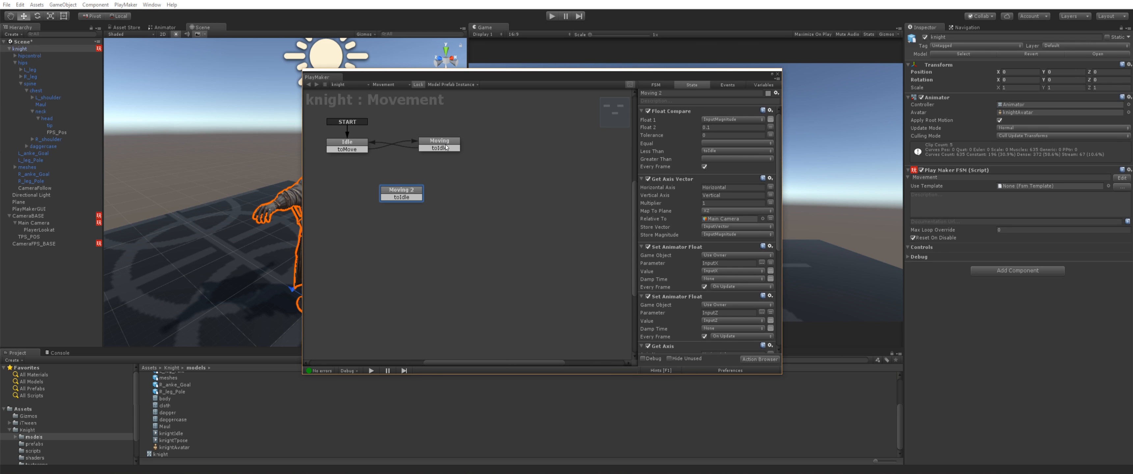
Add two events named toFPS and toTPS to the knight's Movement FSM
click(728, 85)
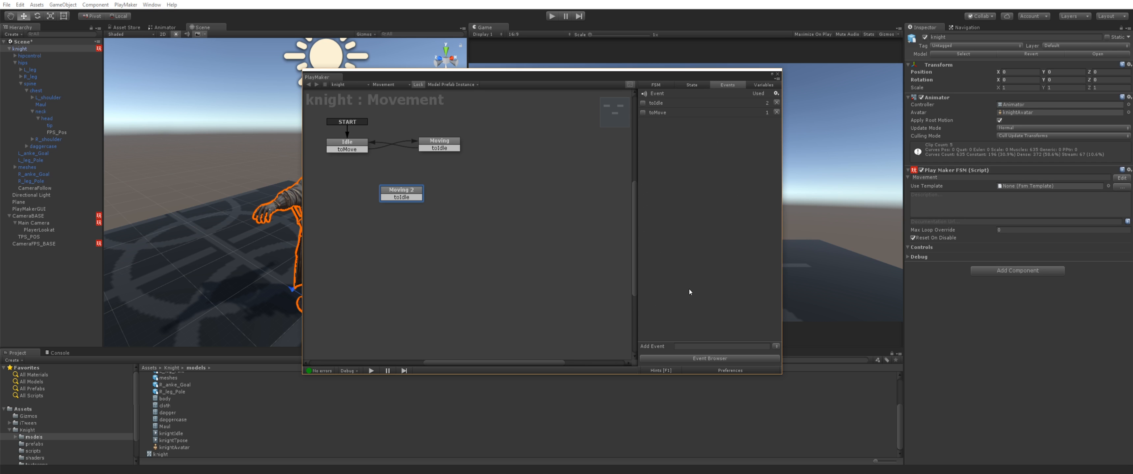
click(696, 346)
text(toFPS)
key(Return)
text(toTPS)
key(Return)
Add a toTPS transition to the Moving 2 state, link it to Idle, and remove its toIdle transition
right_click(403, 196)
mouse_move(406, 198)
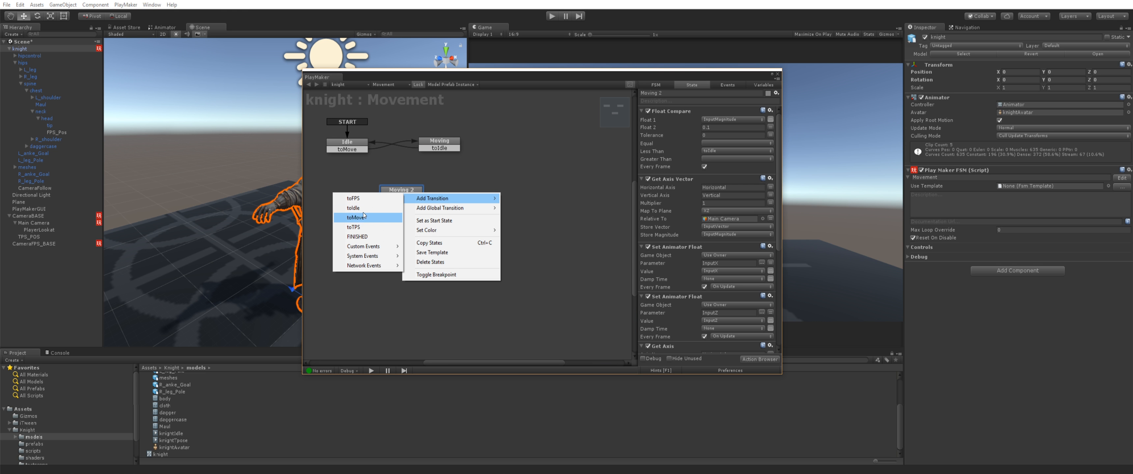
click(353, 227)
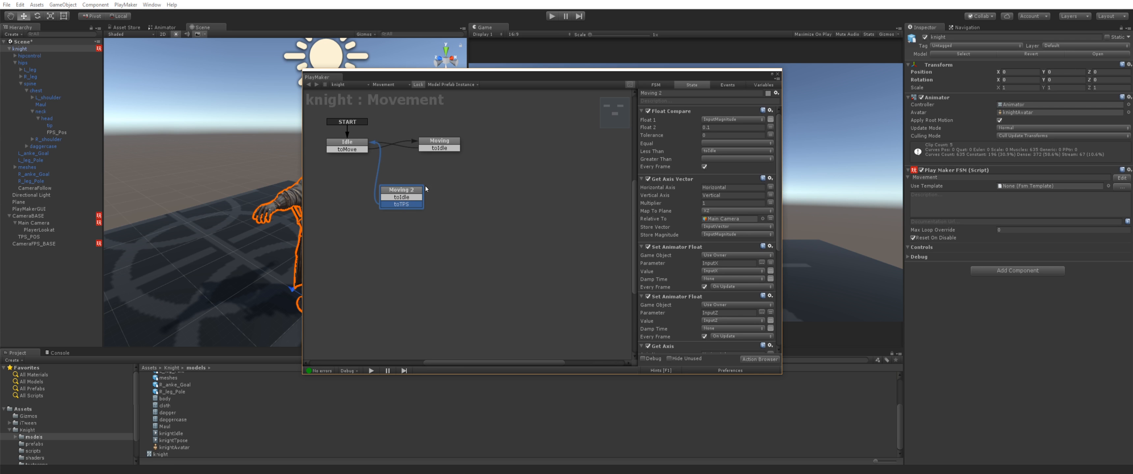
drag(401, 204, 439, 145)
drag(416, 206, 352, 144)
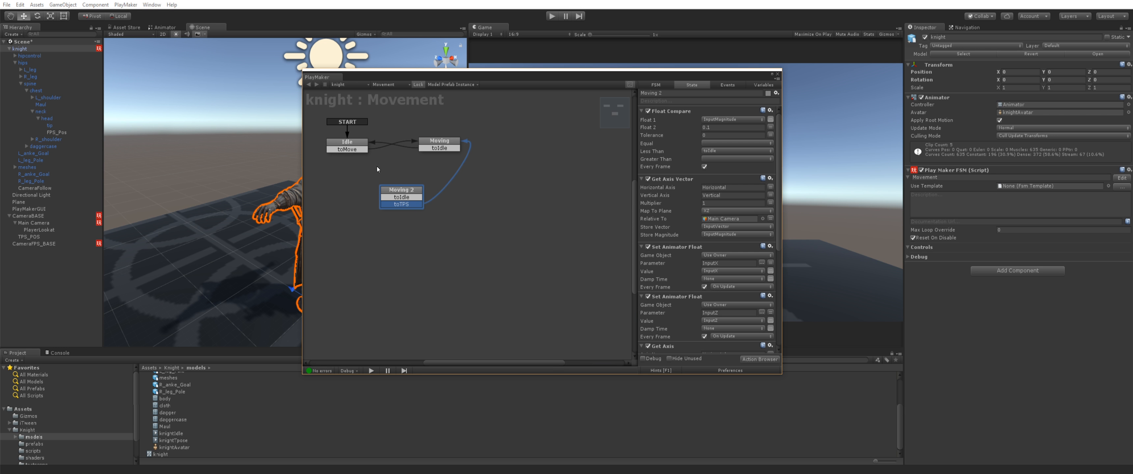
right_click(405, 198)
click(440, 310)
Add toFPS transitions to the Moving and Idle states and link both to Moving 2
click(426, 142)
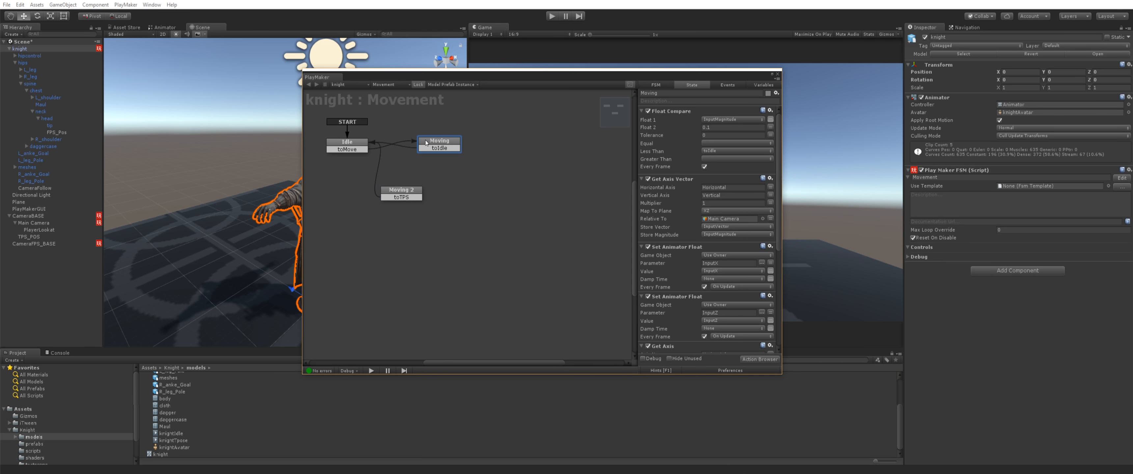
right_click(426, 142)
click(387, 145)
right_click(351, 145)
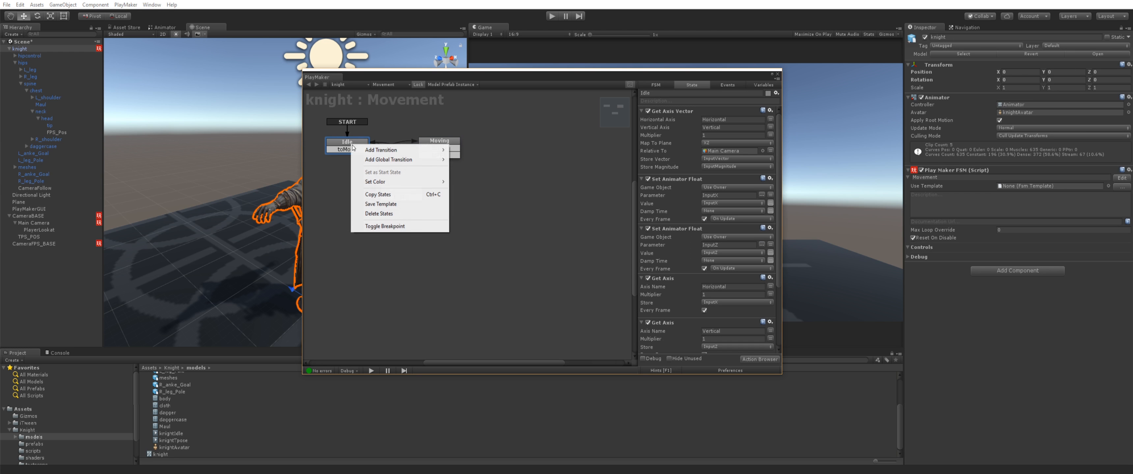
mouse_move(353, 148)
click(314, 157)
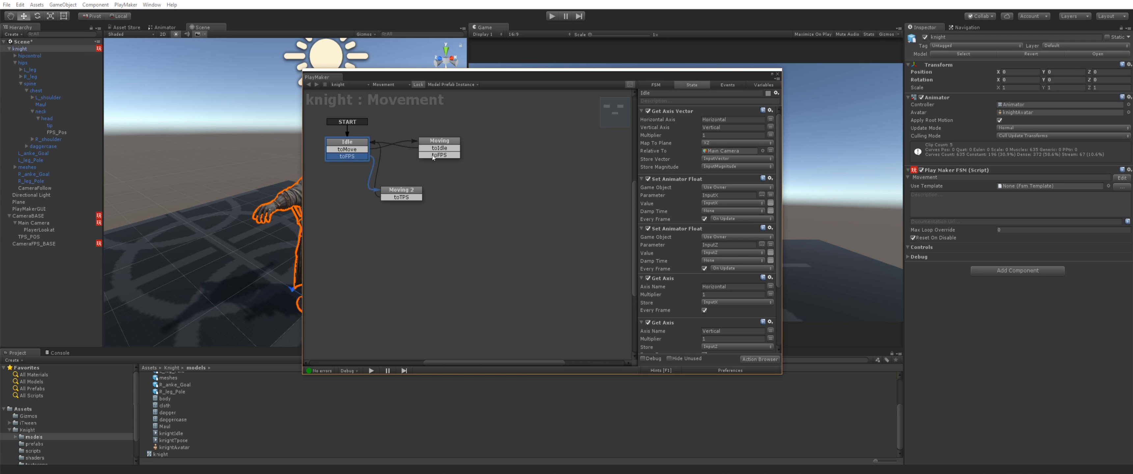
click(360, 146)
Open Main Camera's CameraSwitcher FSM and copy the Get Button Down action from its TPS state
click(54, 223)
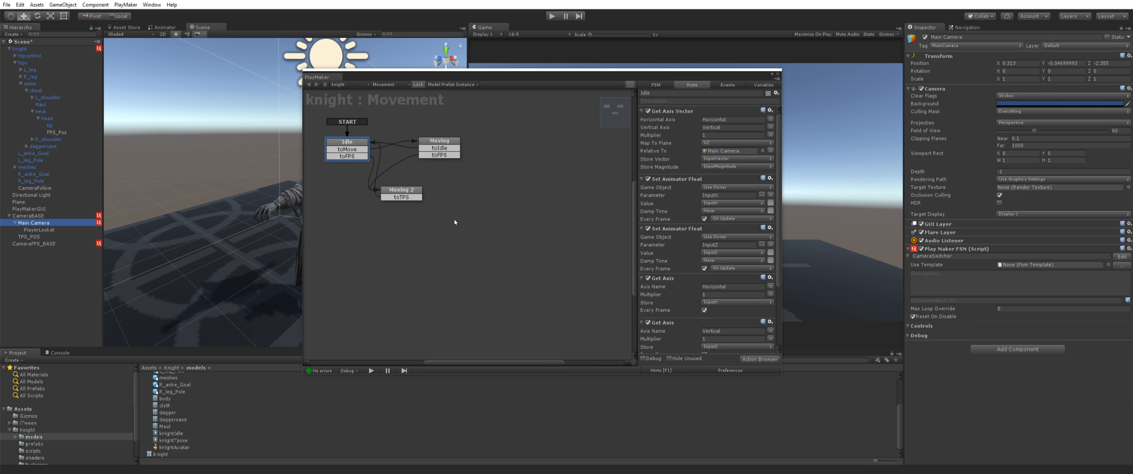
click(1122, 258)
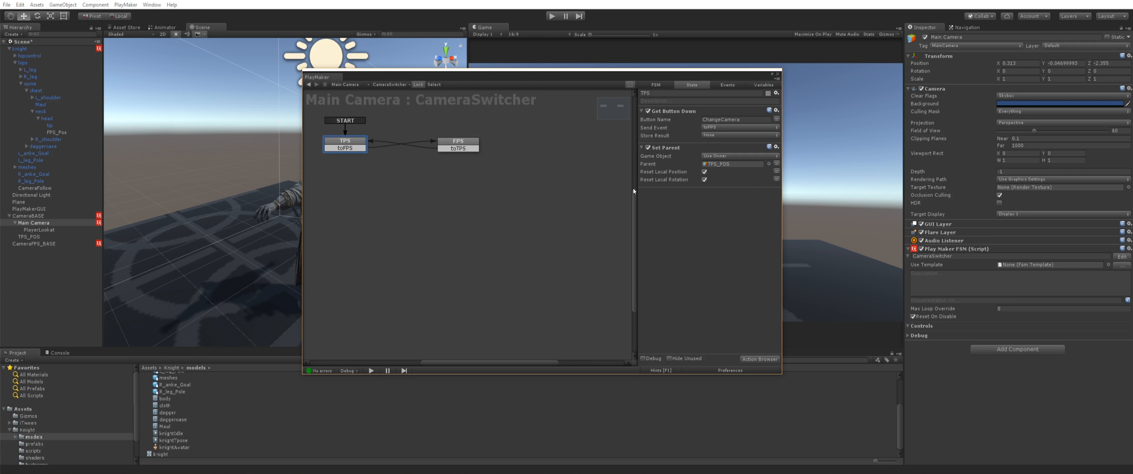
right_click(676, 115)
click(703, 149)
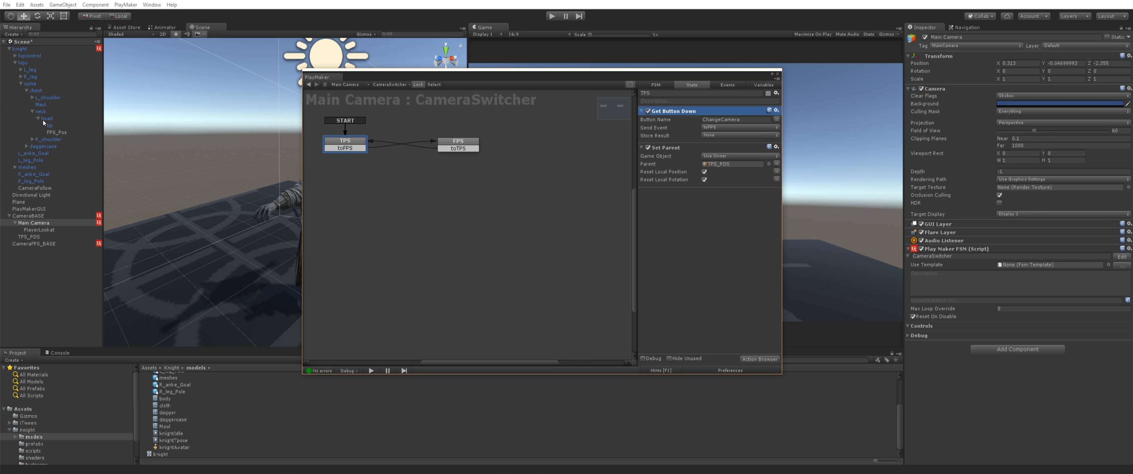
In the knight's Movement FSM, paste the Get Button Down action before the first action of both Idle and Moving
click(24, 50)
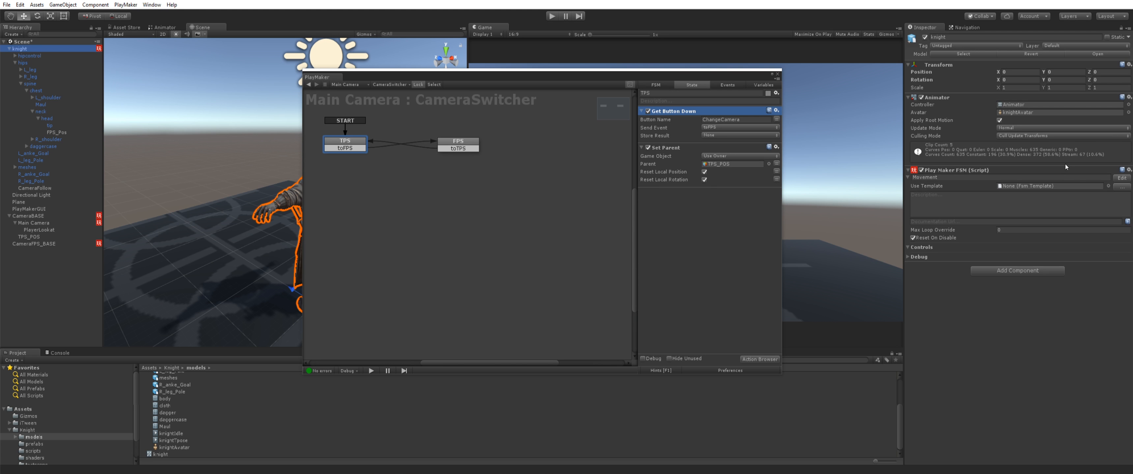
click(1122, 178)
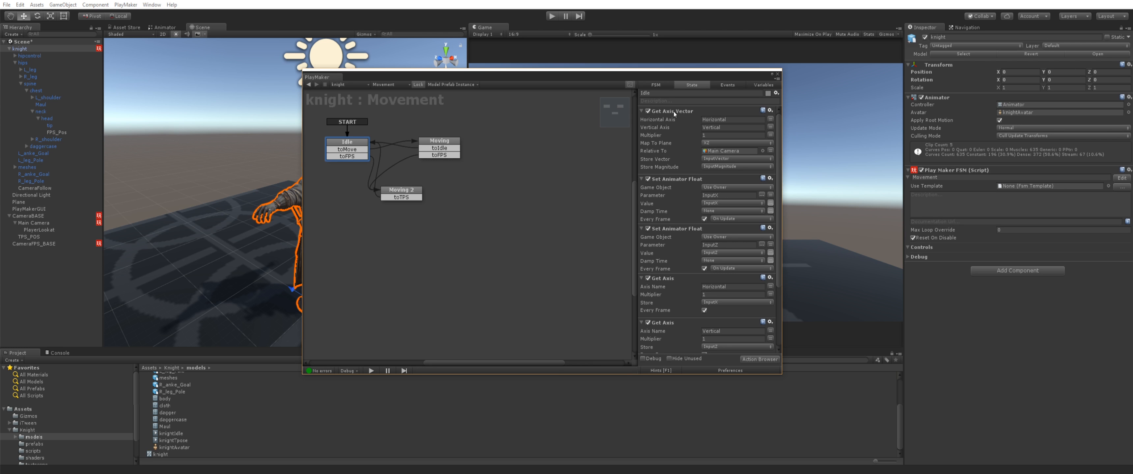
right_click(674, 114)
click(708, 159)
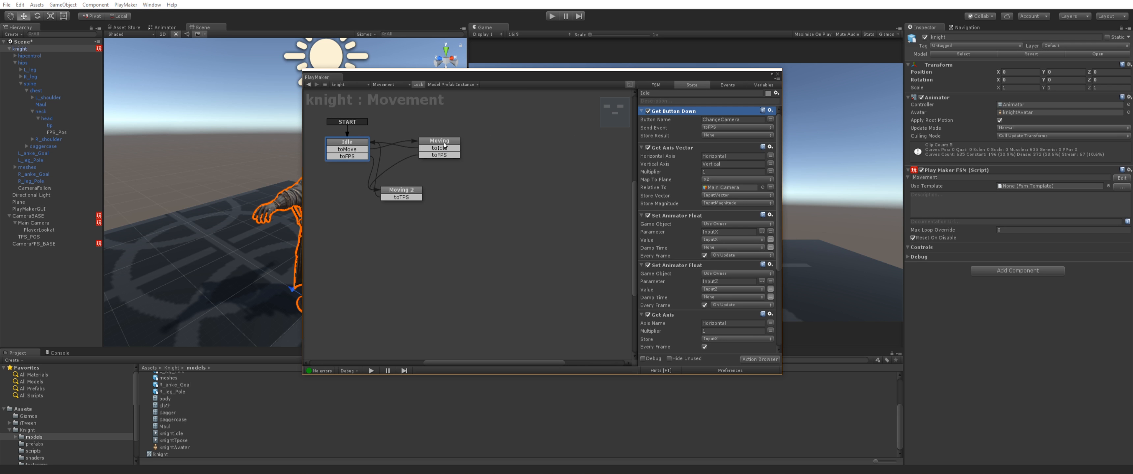
click(429, 148)
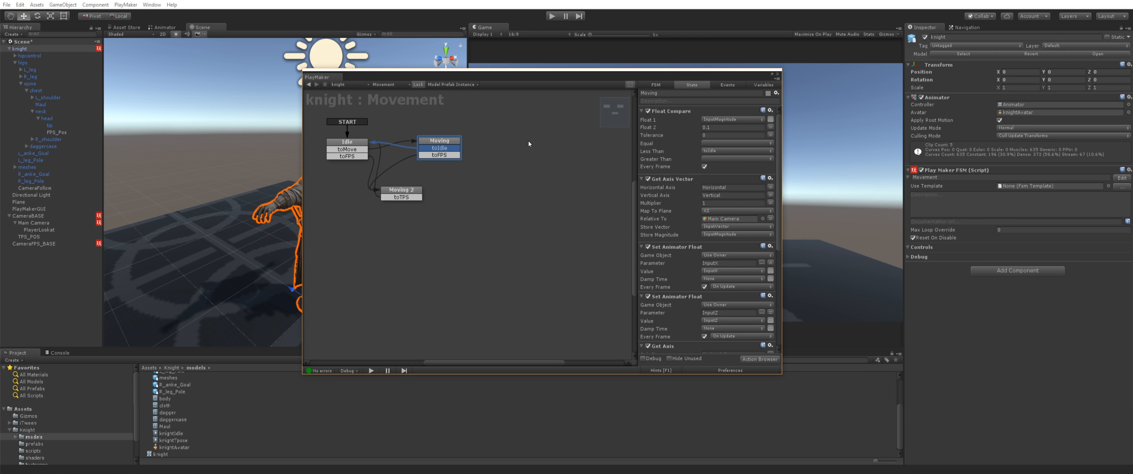
right_click(670, 115)
click(705, 159)
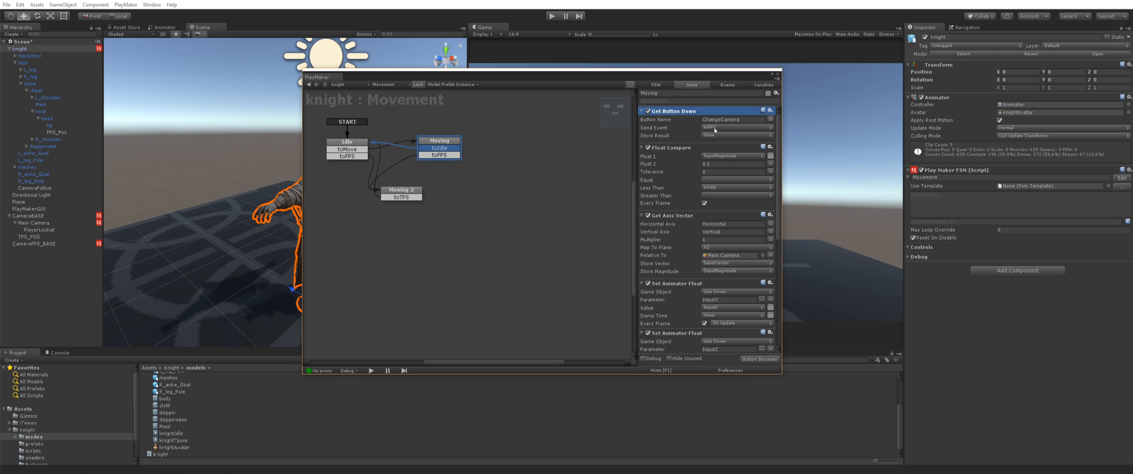
Paste the Get Button Down action at the start of Moving 2 and set its send event to toTPS
click(420, 192)
right_click(669, 115)
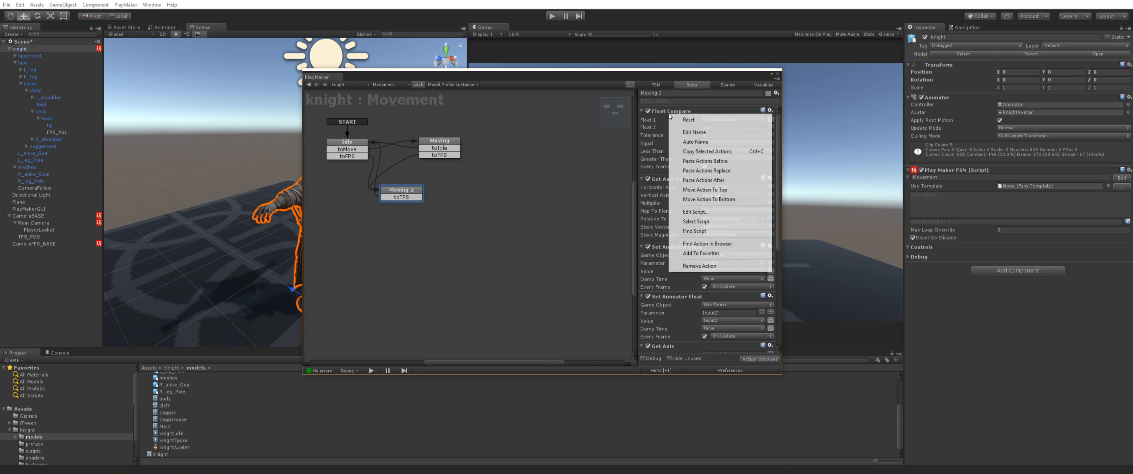
click(694, 158)
click(717, 127)
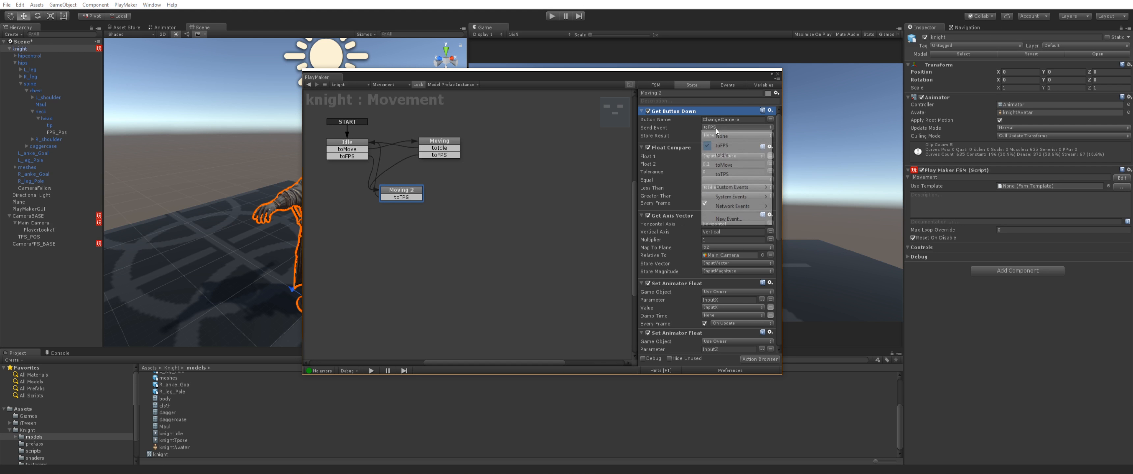
click(721, 174)
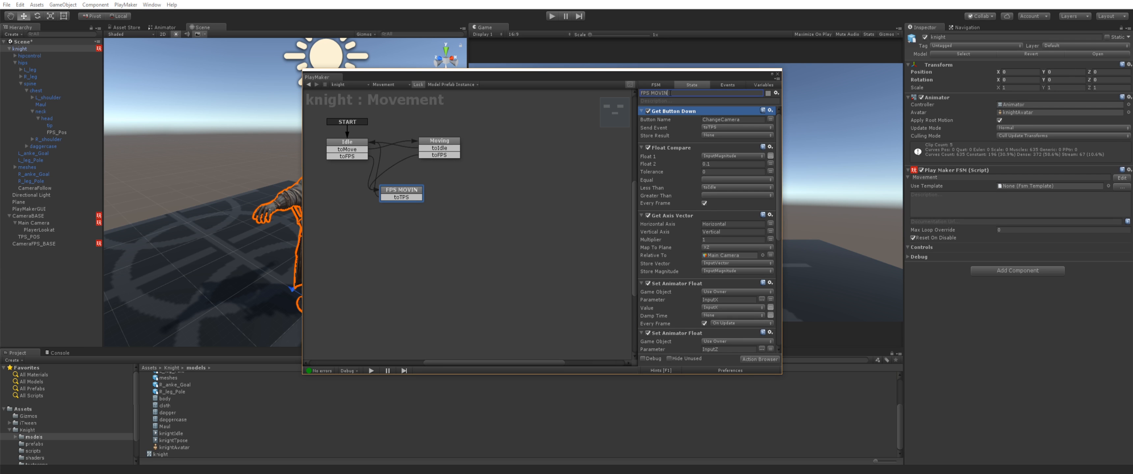
Rename the Moving 2 state to FPS MOVING, color it yellow, and move it lower in the graph
right_click(419, 190)
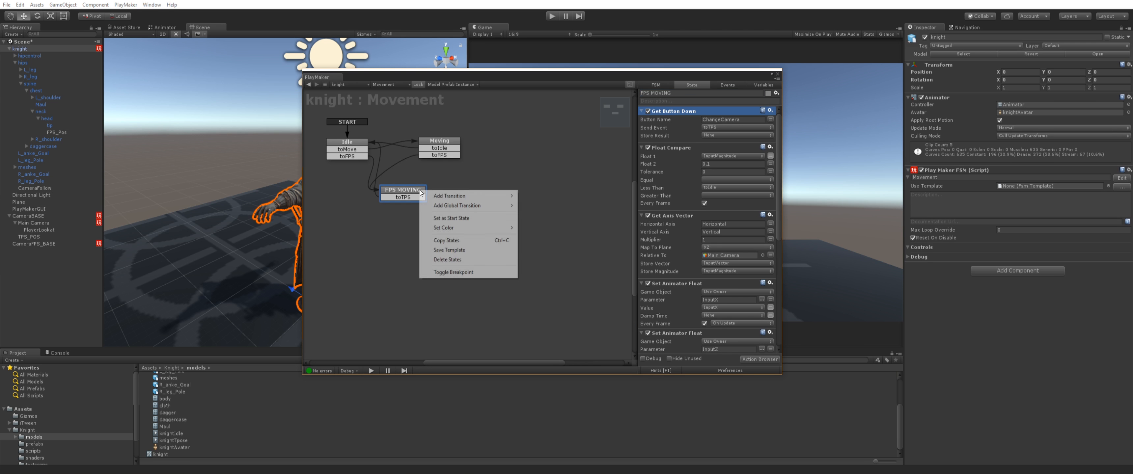
mouse_move(444, 228)
click(397, 268)
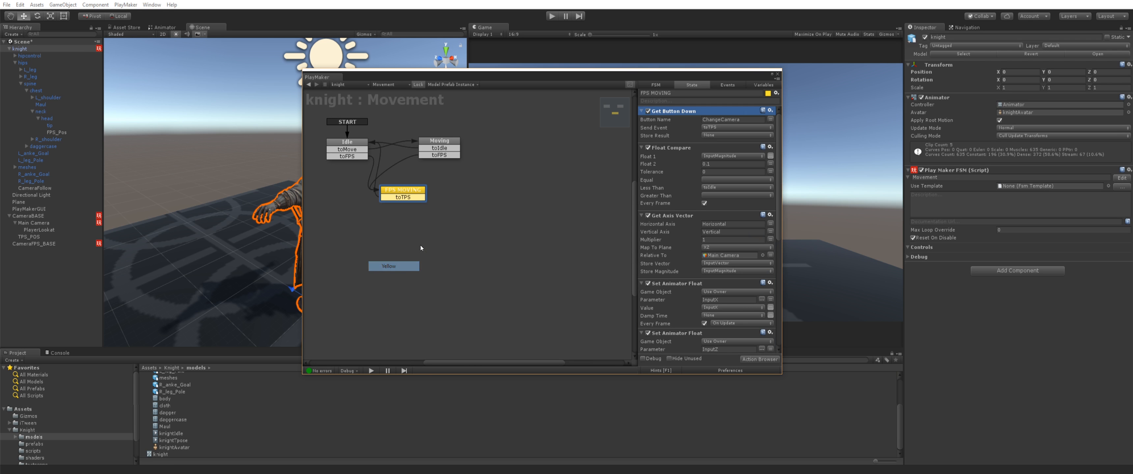
click(422, 245)
drag(403, 187, 380, 215)
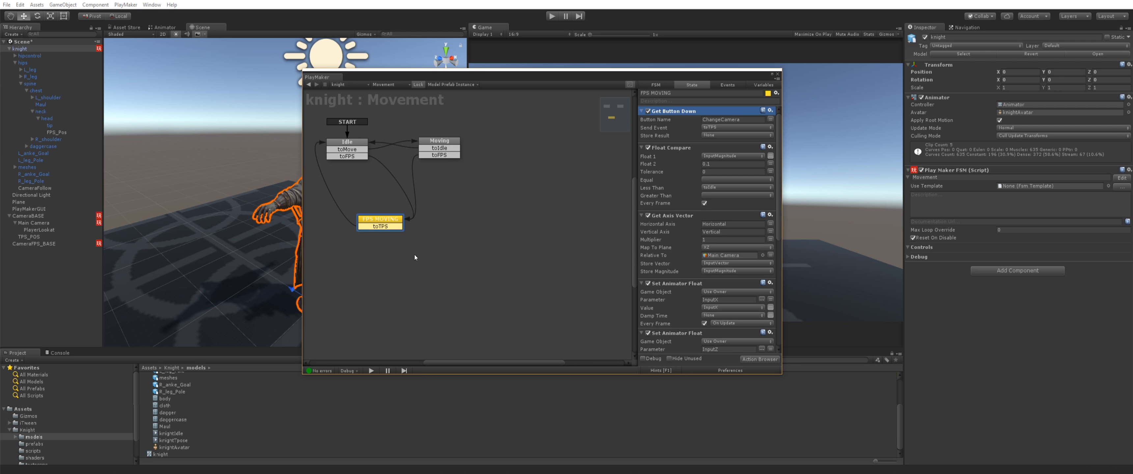
Move the PlayMaker window clear of the Game view and play-test switching the knight to the first-person camera
scroll(690, 240, down, 6)
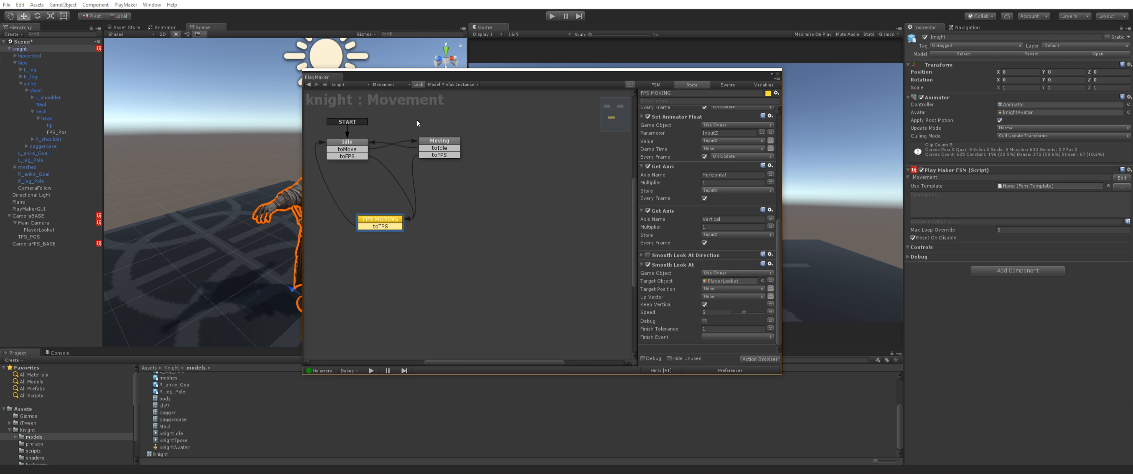
drag(446, 76, 178, 100)
drag(575, 235, 440, 233)
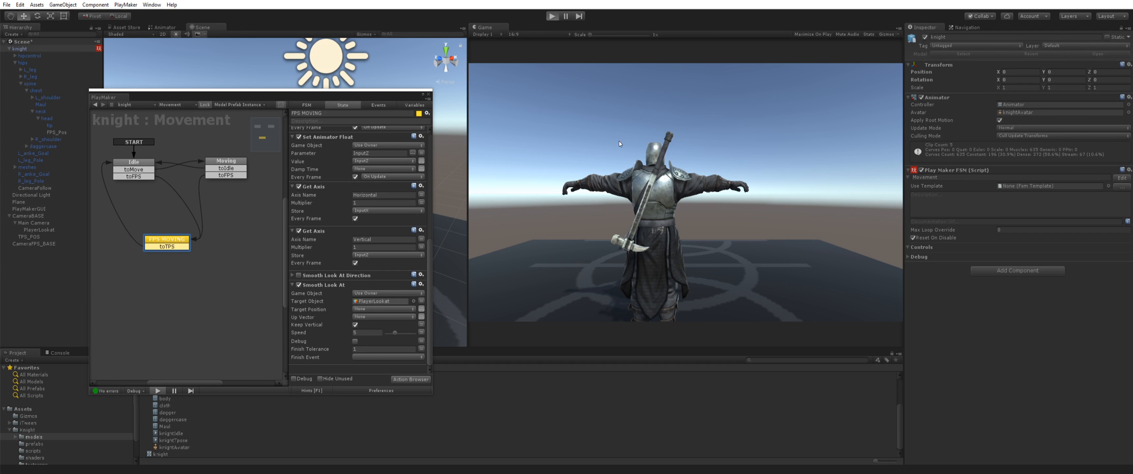
key(ctrl+p)
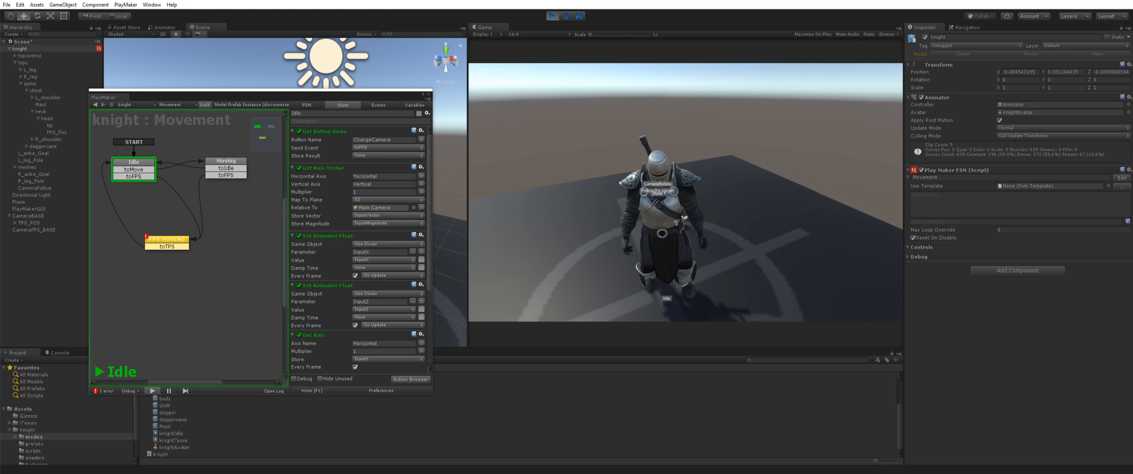
key(c)
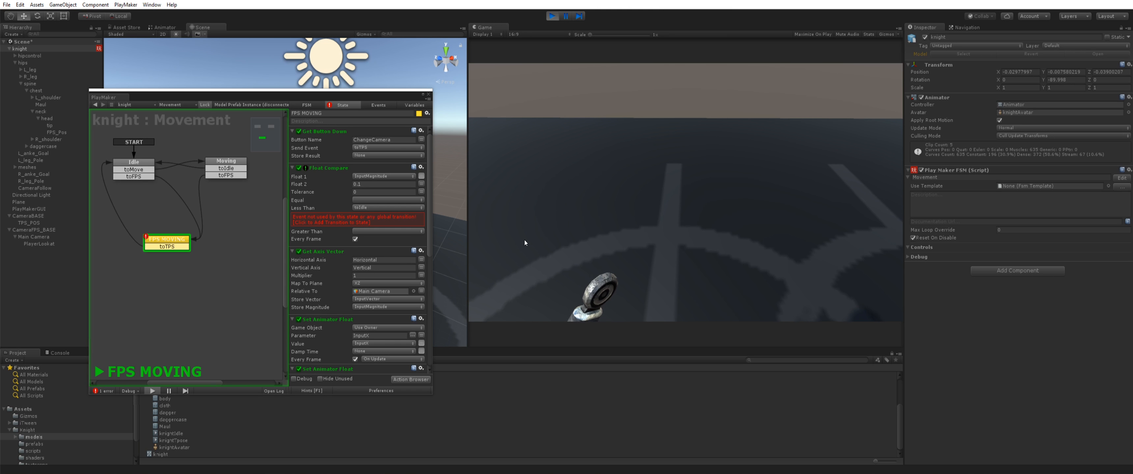
key(ctrl+p)
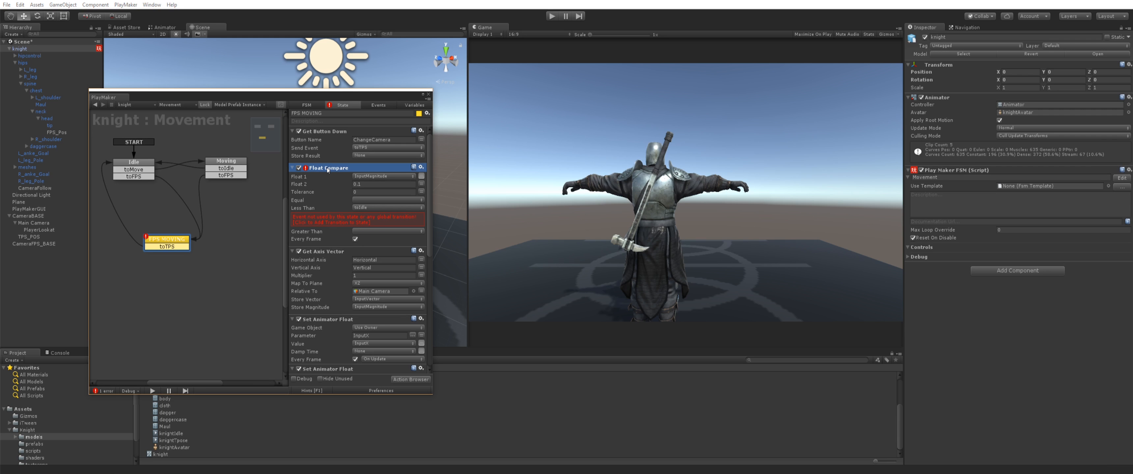
Delete the Float Compare action from FPS MOVING and set the Smooth Look At speed to 10
scroll(328, 177, down, 10)
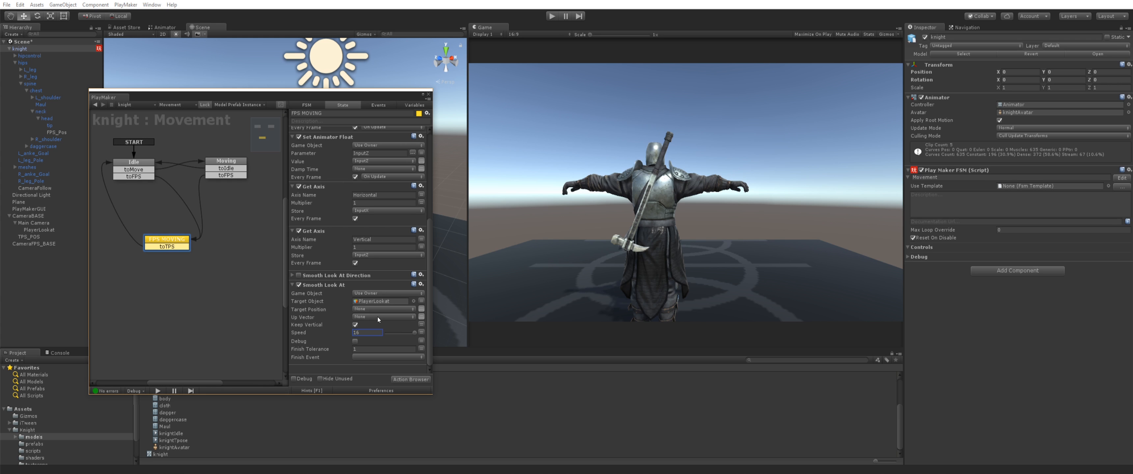
Run the scene again, switch to the first-person camera and walk the knight forward
click(552, 16)
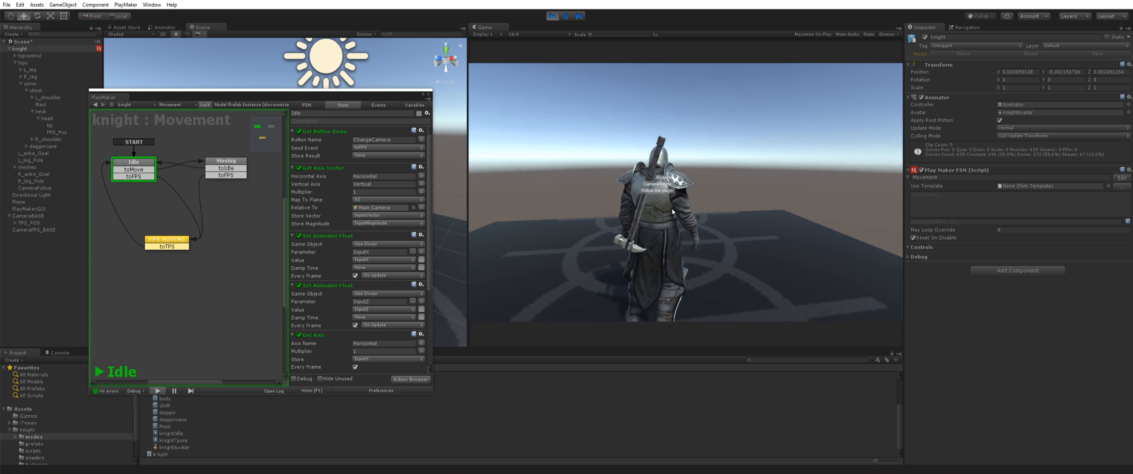
key(c)
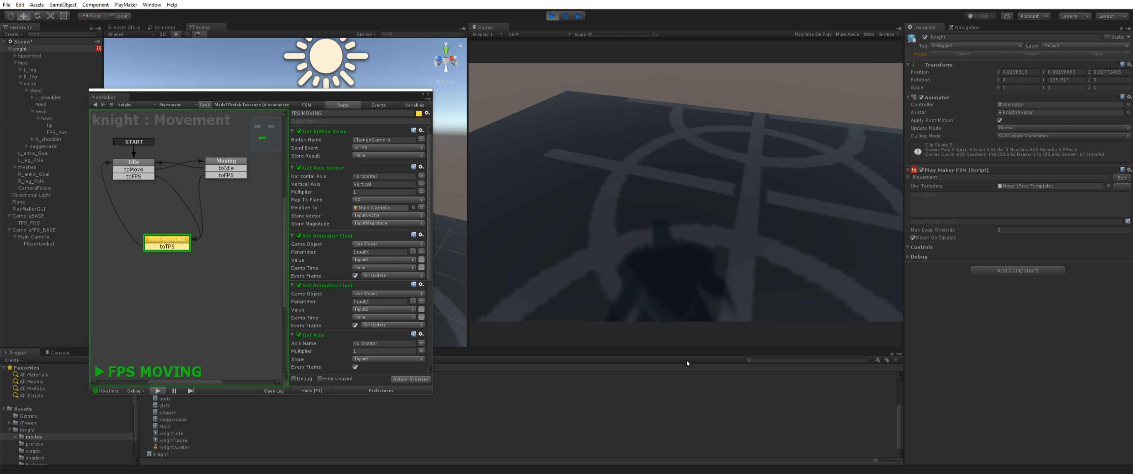
key(w)
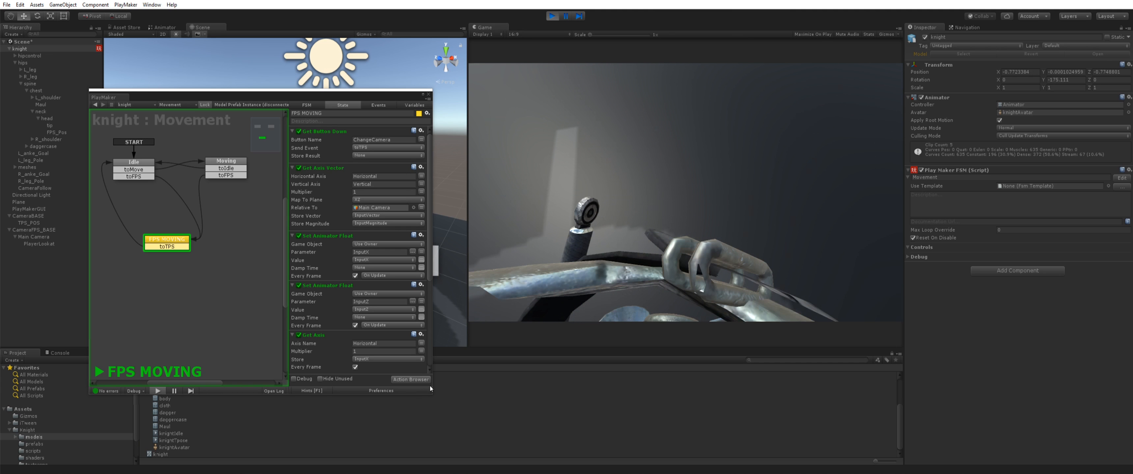
key(w)
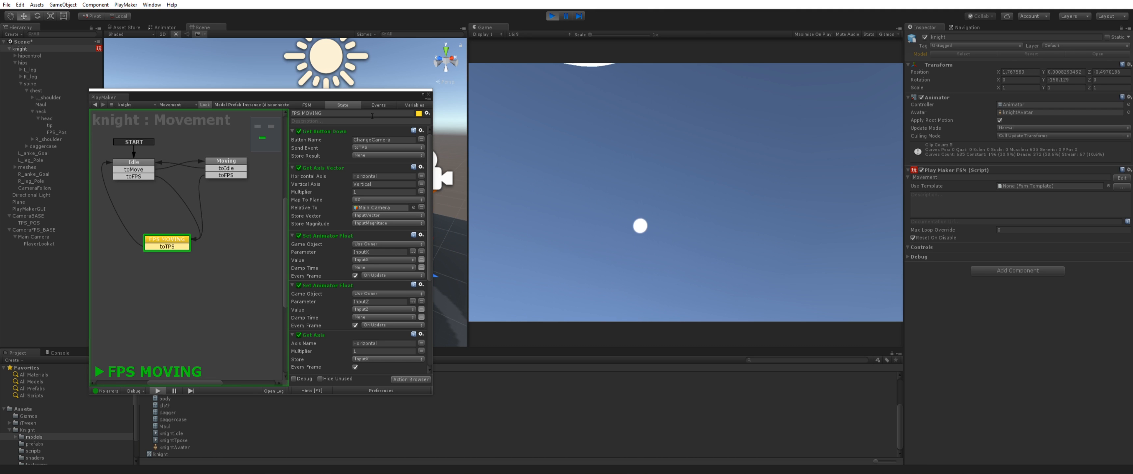
Move the PlayMaker window below the knight in the Scene view and continue walking in first person
drag(376, 95, 407, 330)
drag(399, 159, 408, 284)
click(636, 204)
key(w)
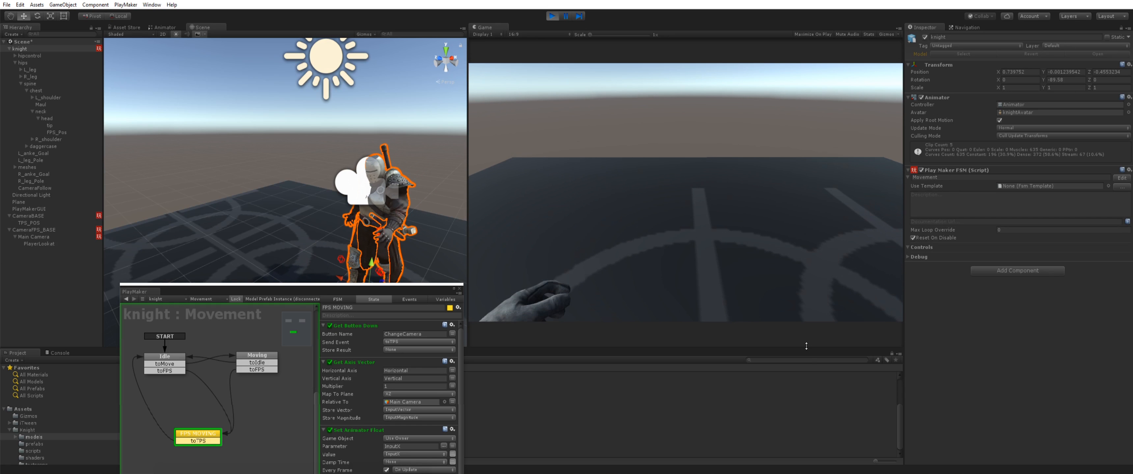
Toggle repeatedly between third-person and first-person cameras while walking to test the Movement FSM's state transitions
key(c)
key(w)
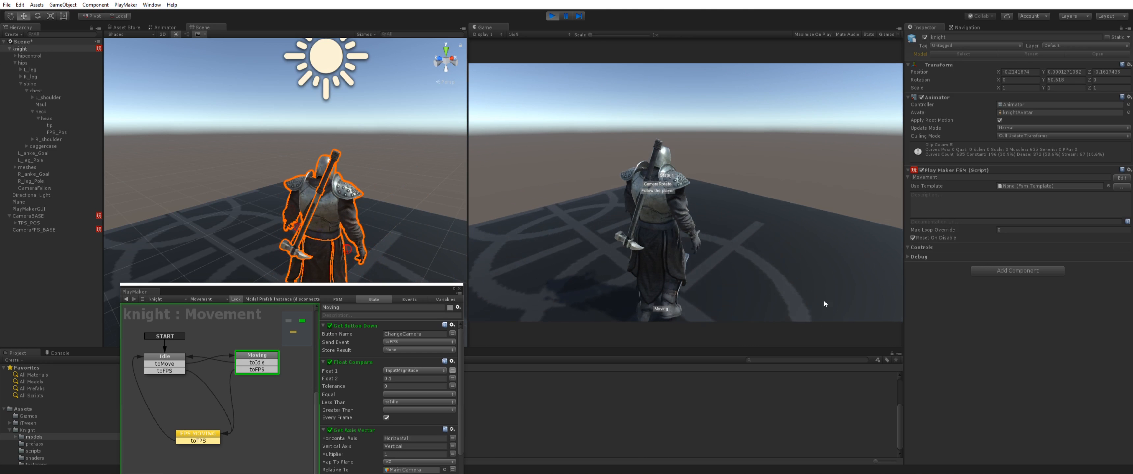
key(c)
key(c)
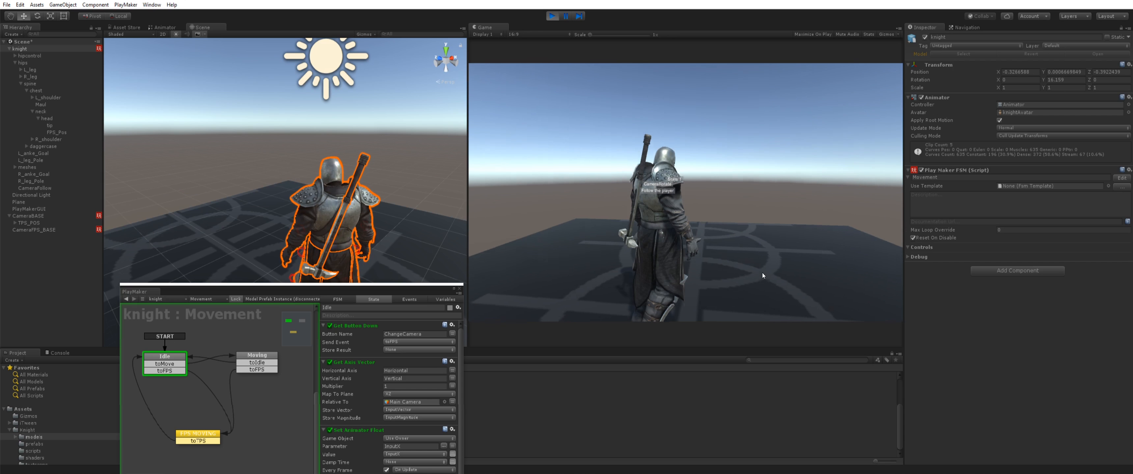
key(c)
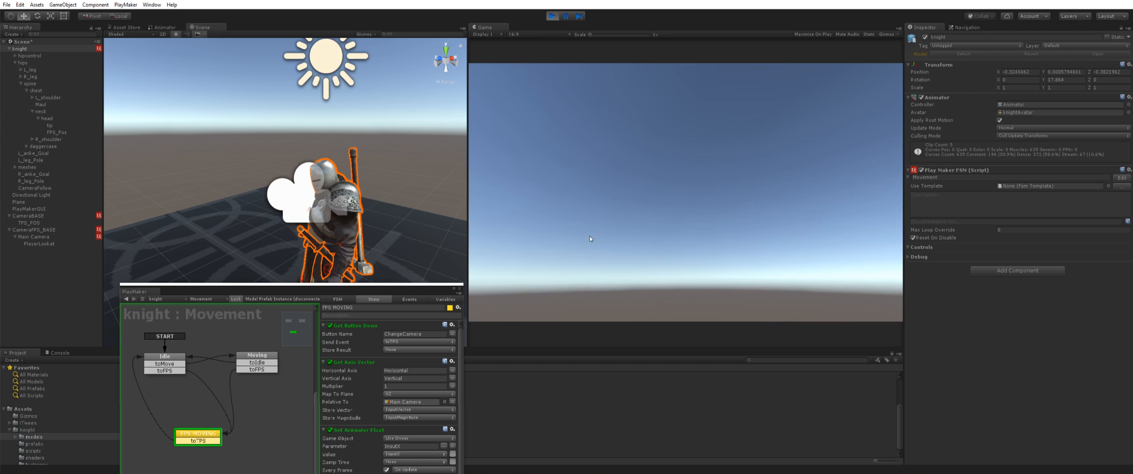
key(c)
key(w)
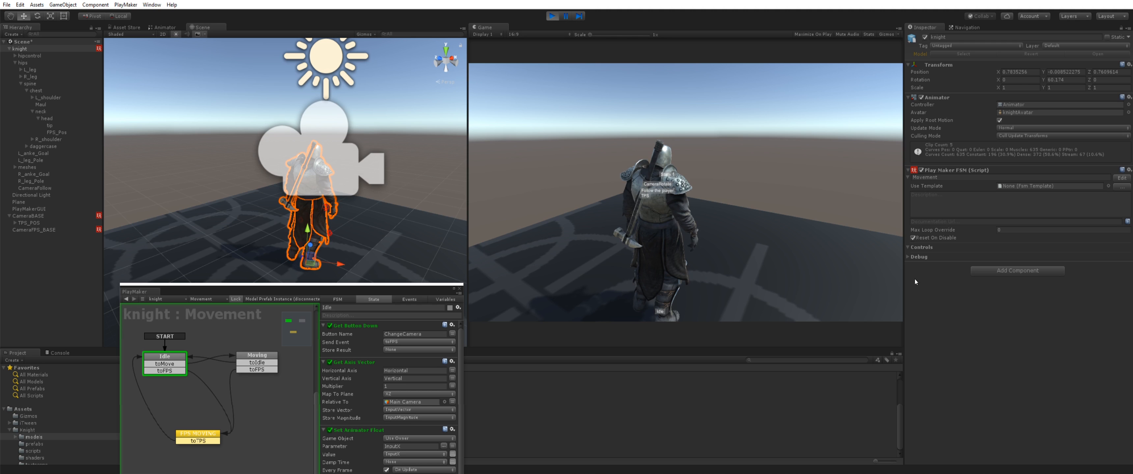
Test sideways and forward walking with the third-person camera, and exit play mode
key(d)
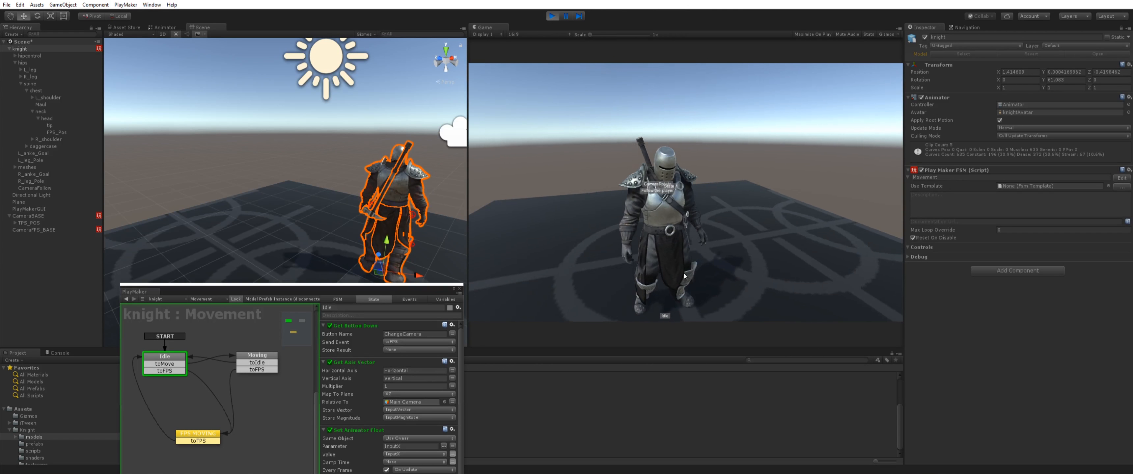
key(w)
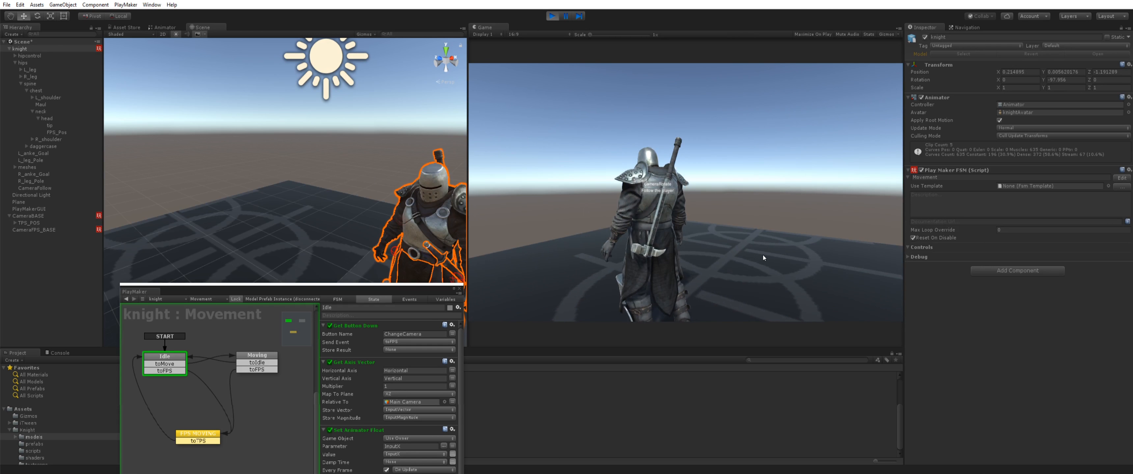
key(ctrl+p)
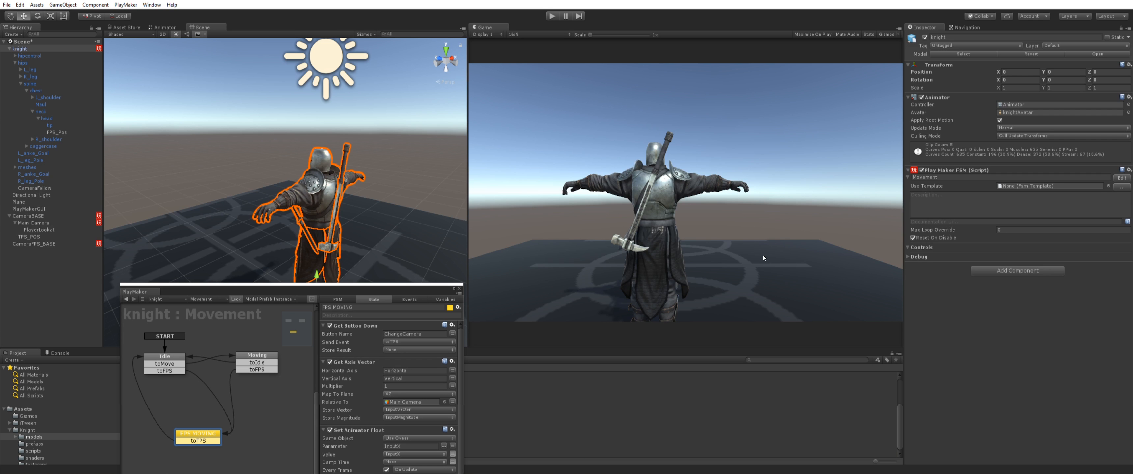